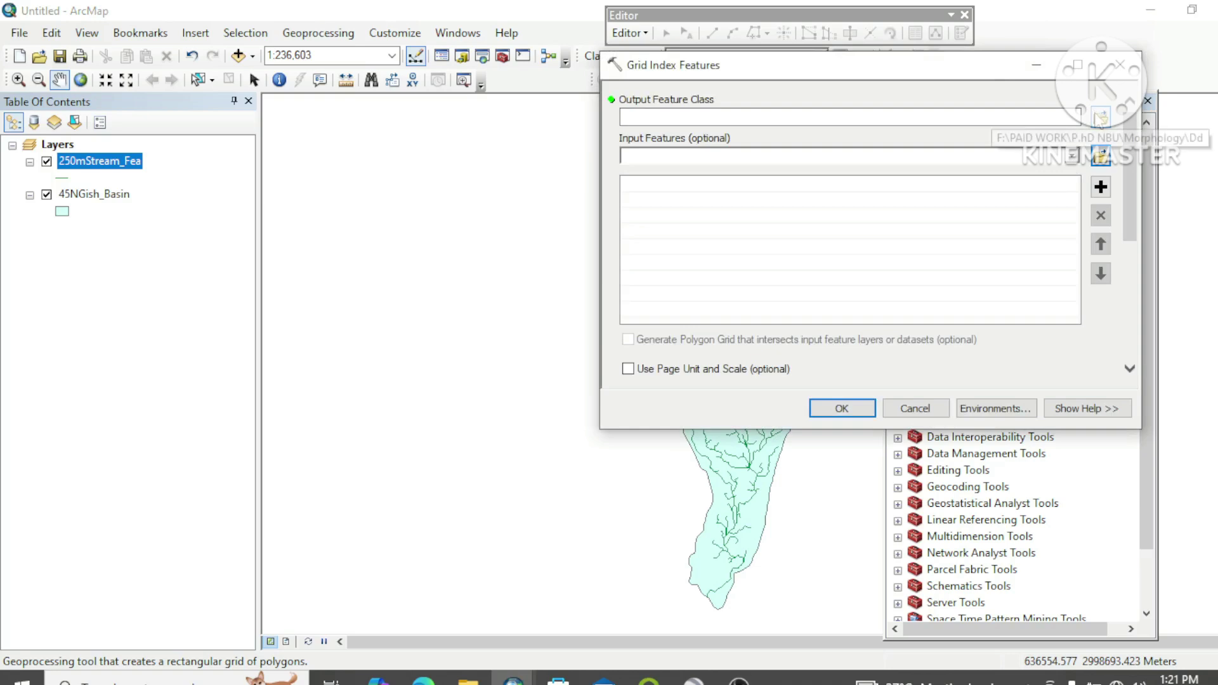
- Create a folder named NEW inside the Dd folder while choosing the Grid Index Features output location
scroll(1139, 267, down, 2)
scroll(1140, 267, down, 2)
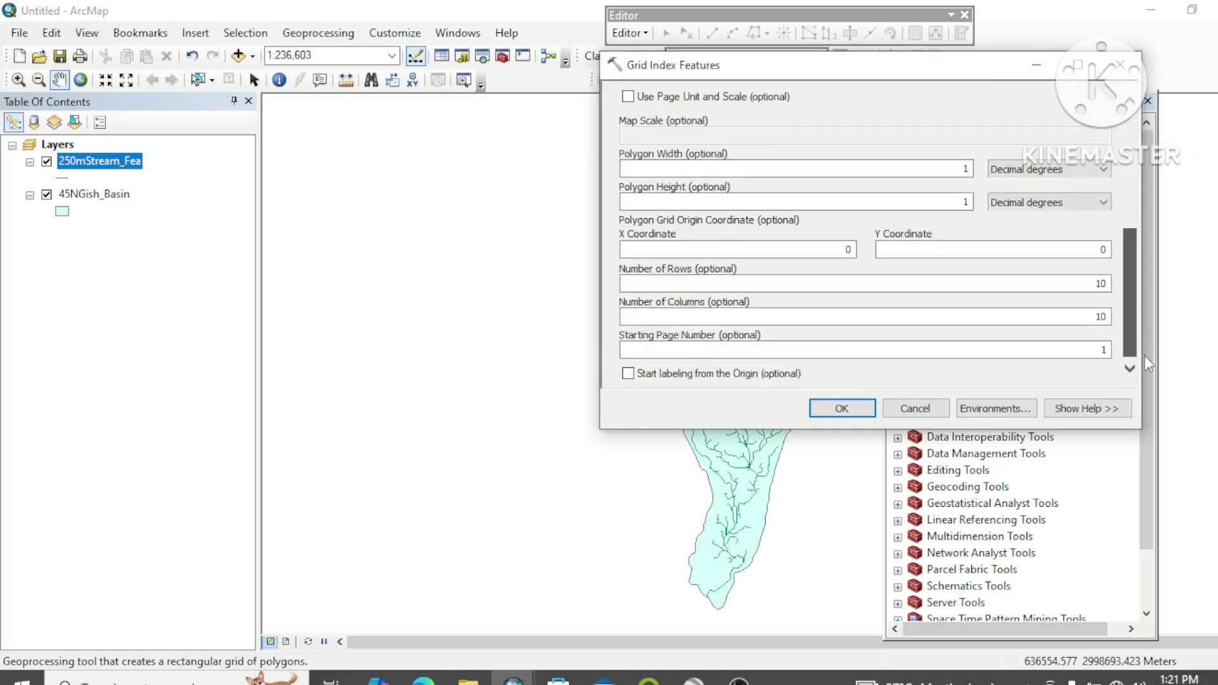
scroll(1142, 215, up, 5)
click(1101, 121)
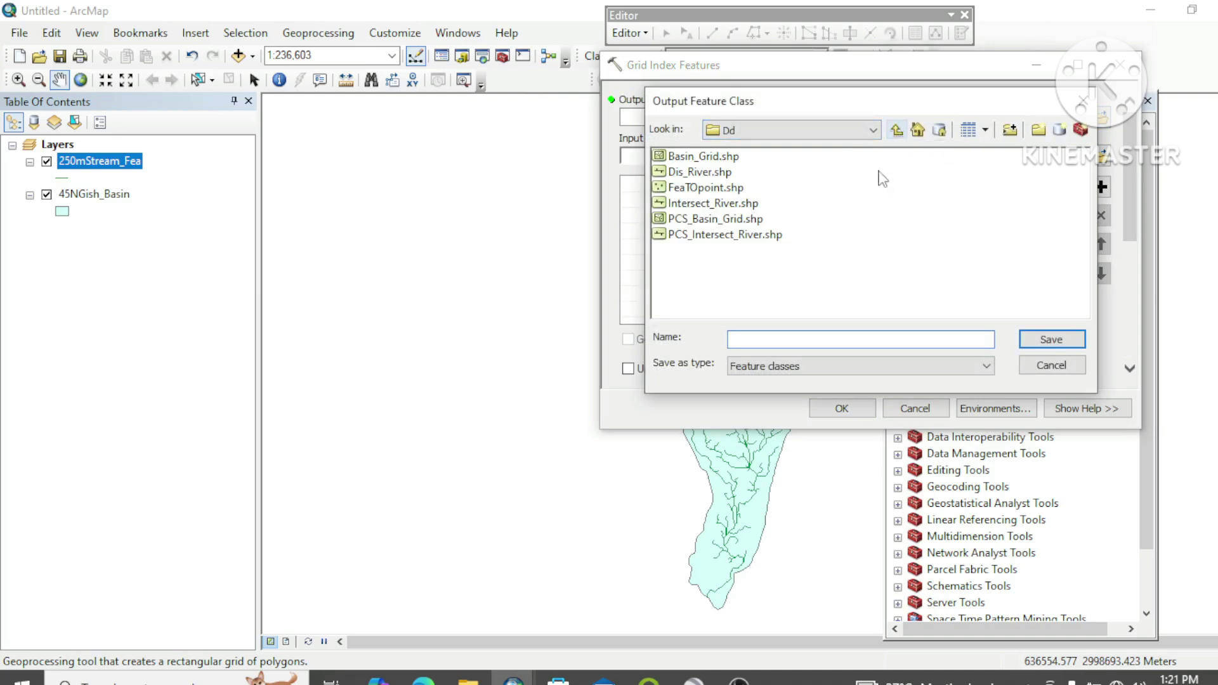
click(1039, 130)
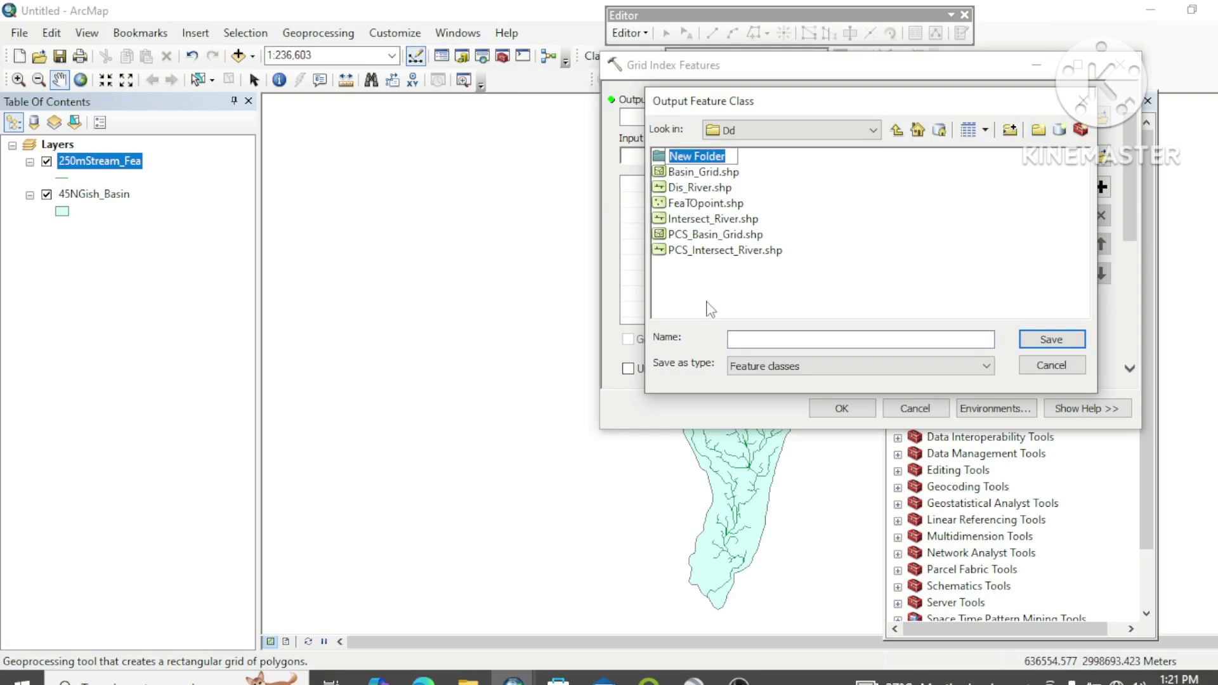
text(NEW)
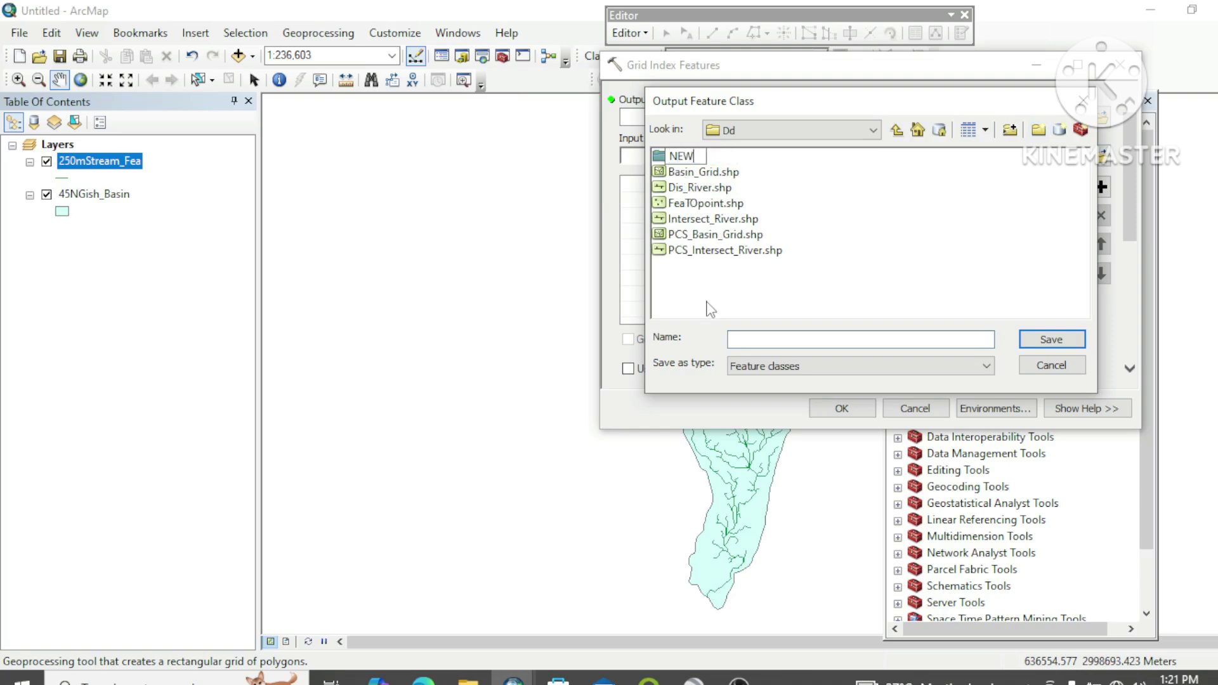
click(892, 238)
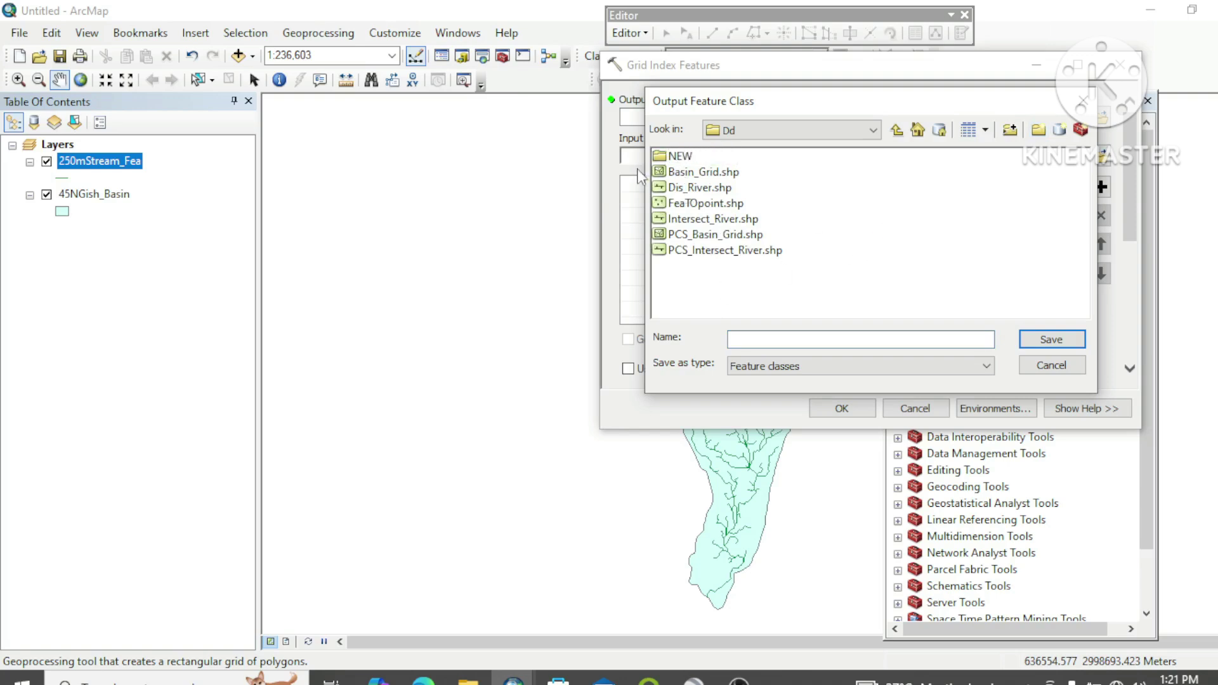
- Set the grid's output feature class to 2KmGrid.shp in the NEW folder
click(687, 159)
double_click(687, 159)
click(758, 336)
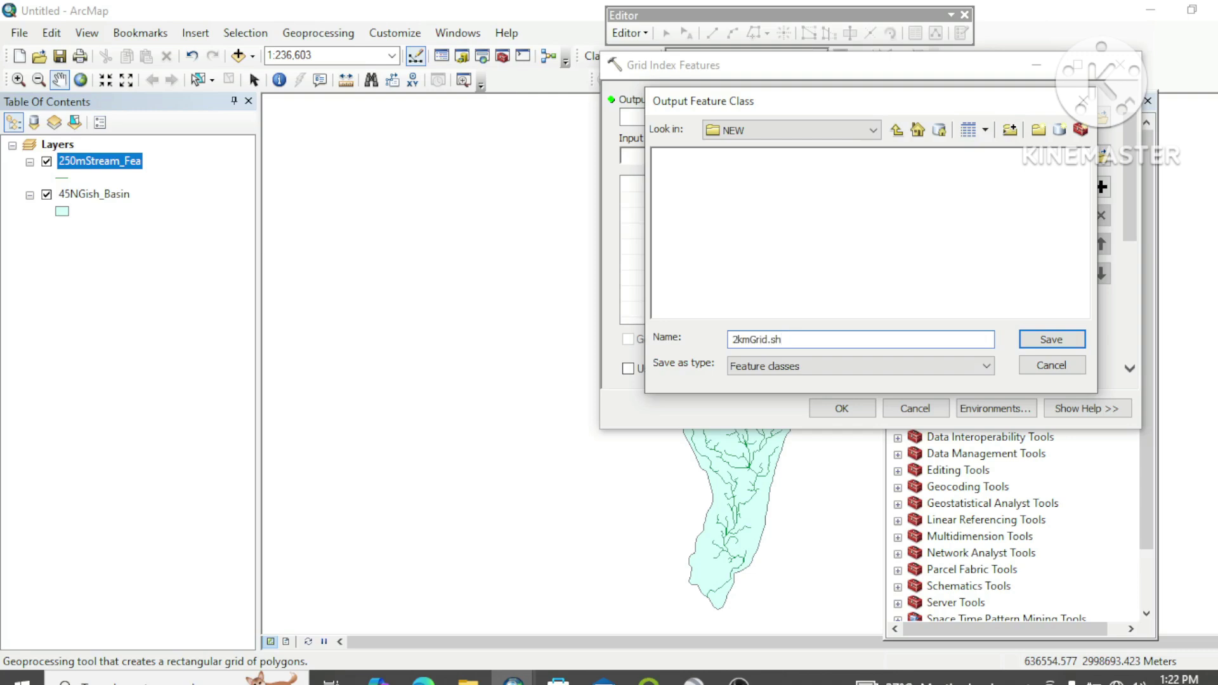
click(1047, 339)
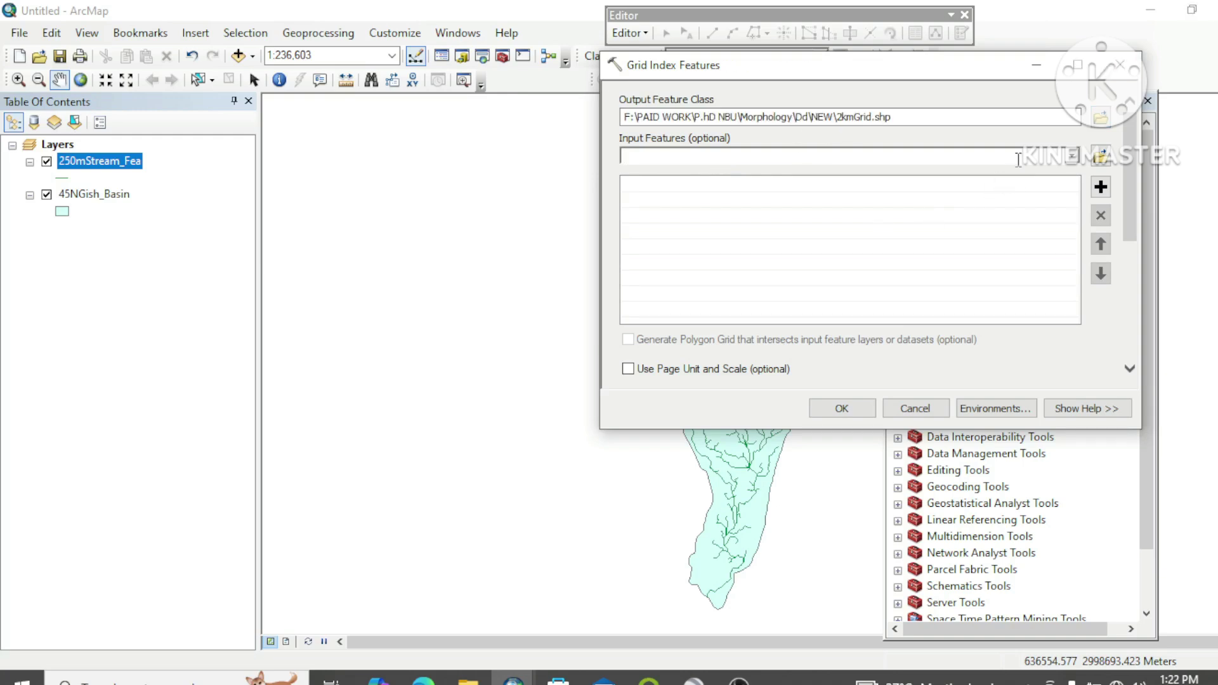
- Generate the grid over 45NGish_Basin with polygons 2 kilometers wide and 2 kilometers high
click(1072, 156)
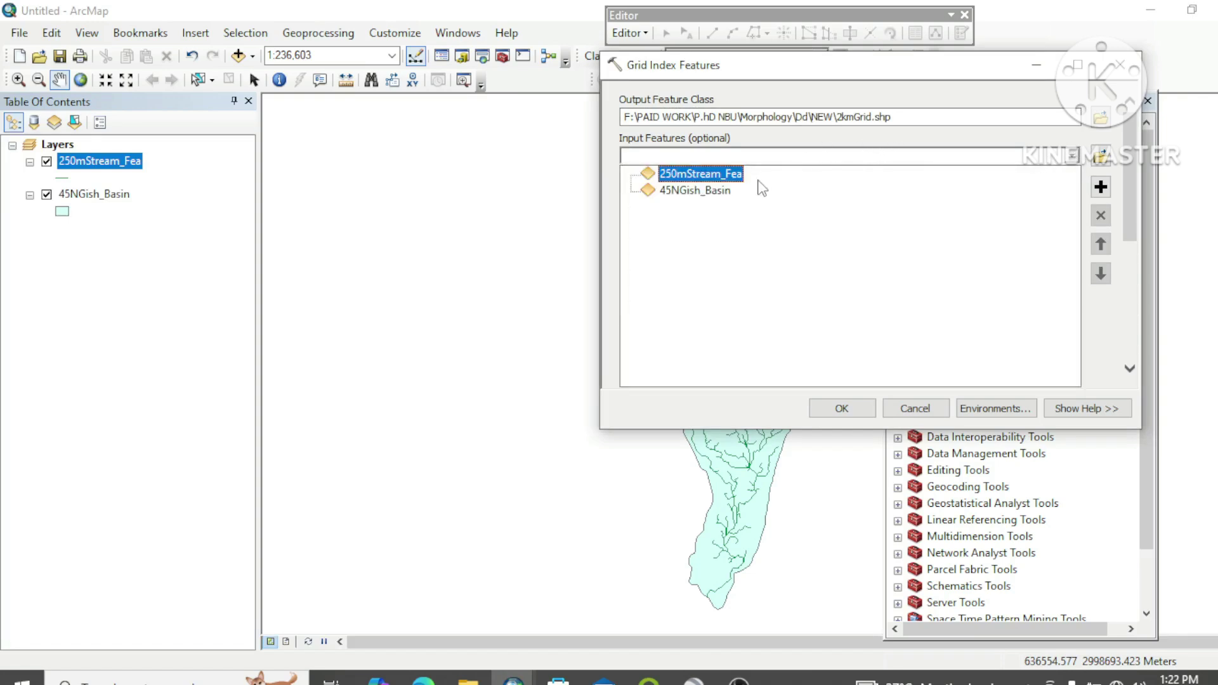
click(723, 197)
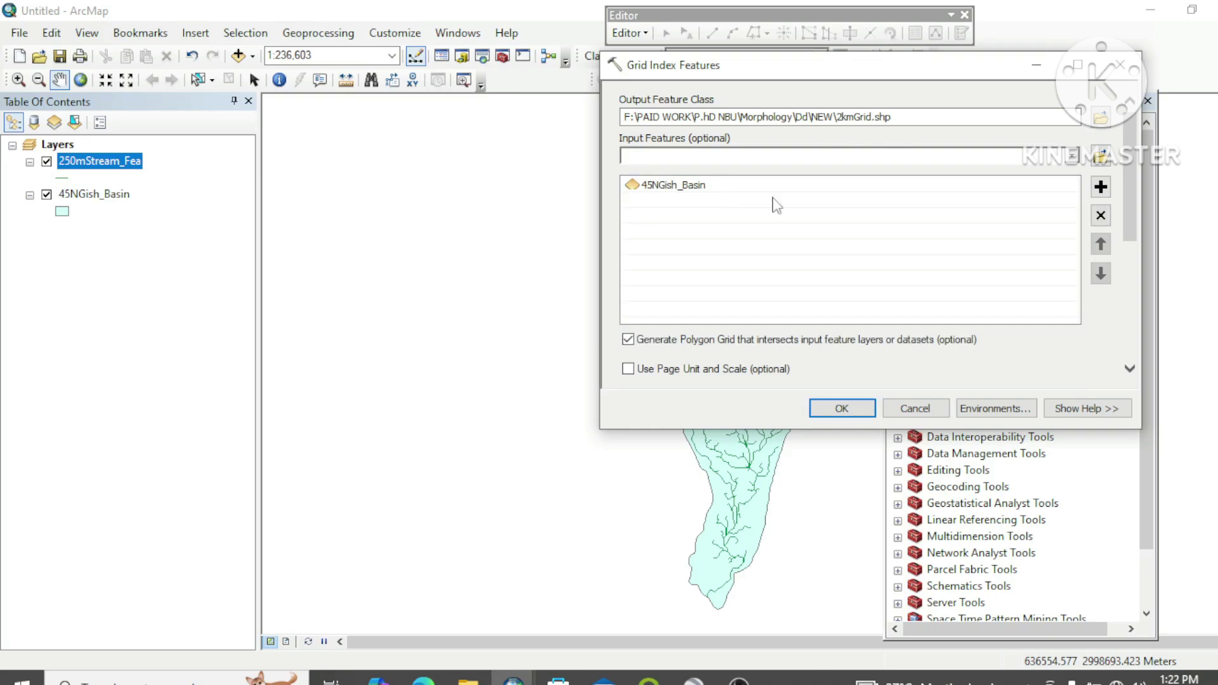
drag(1131, 172, 1132, 305)
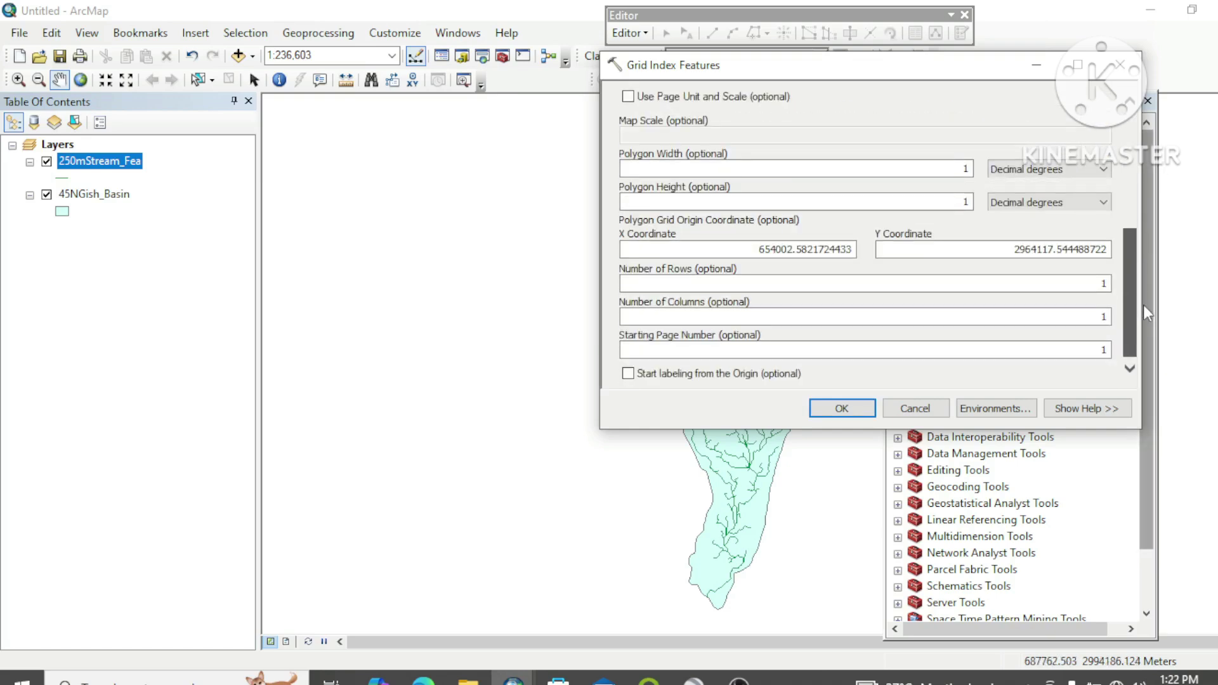
click(990, 174)
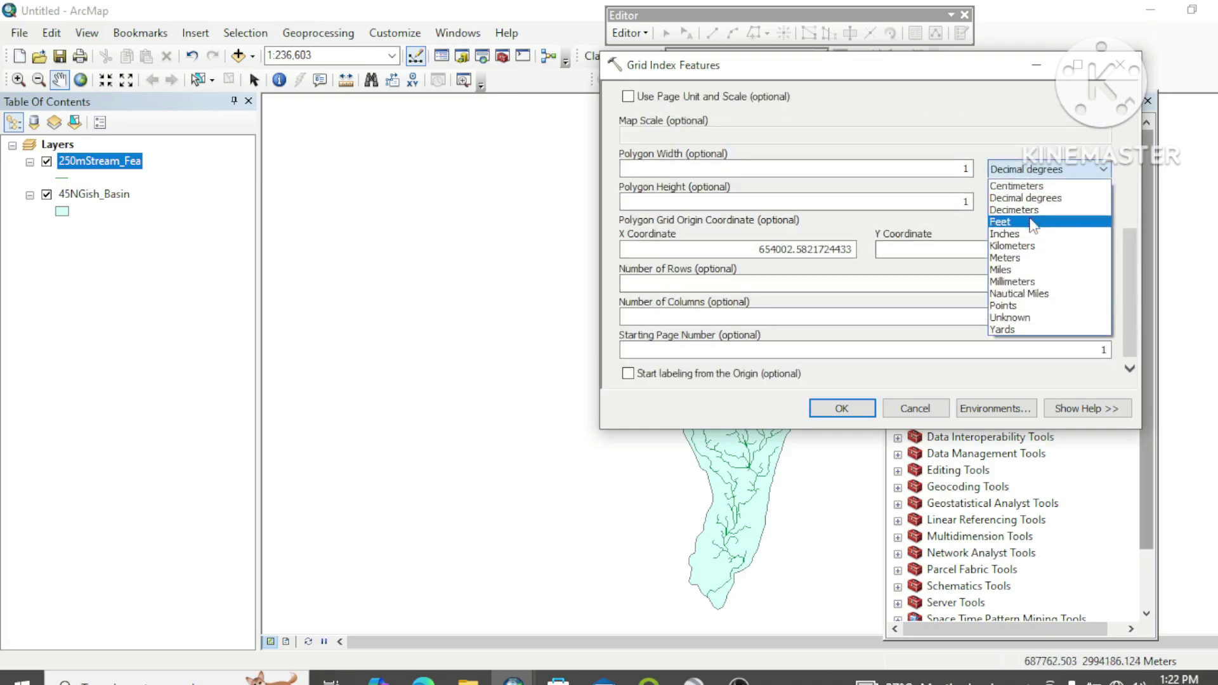
click(1032, 246)
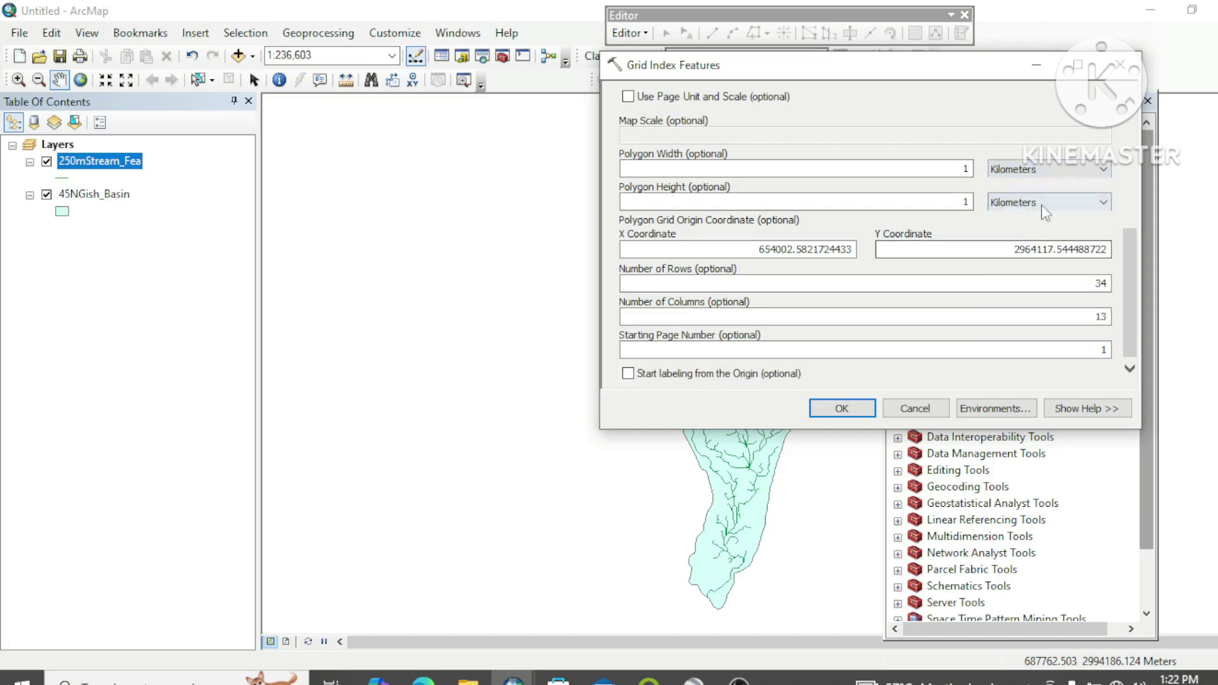
text(2)
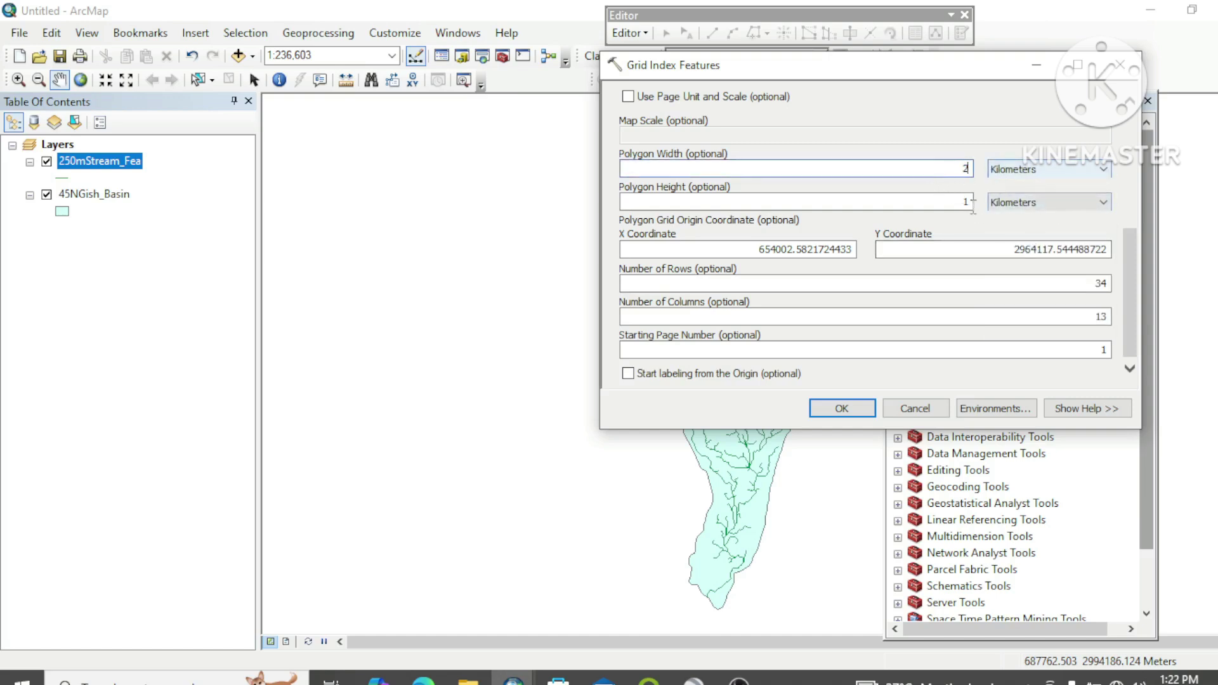
key(Tab)
text(2)
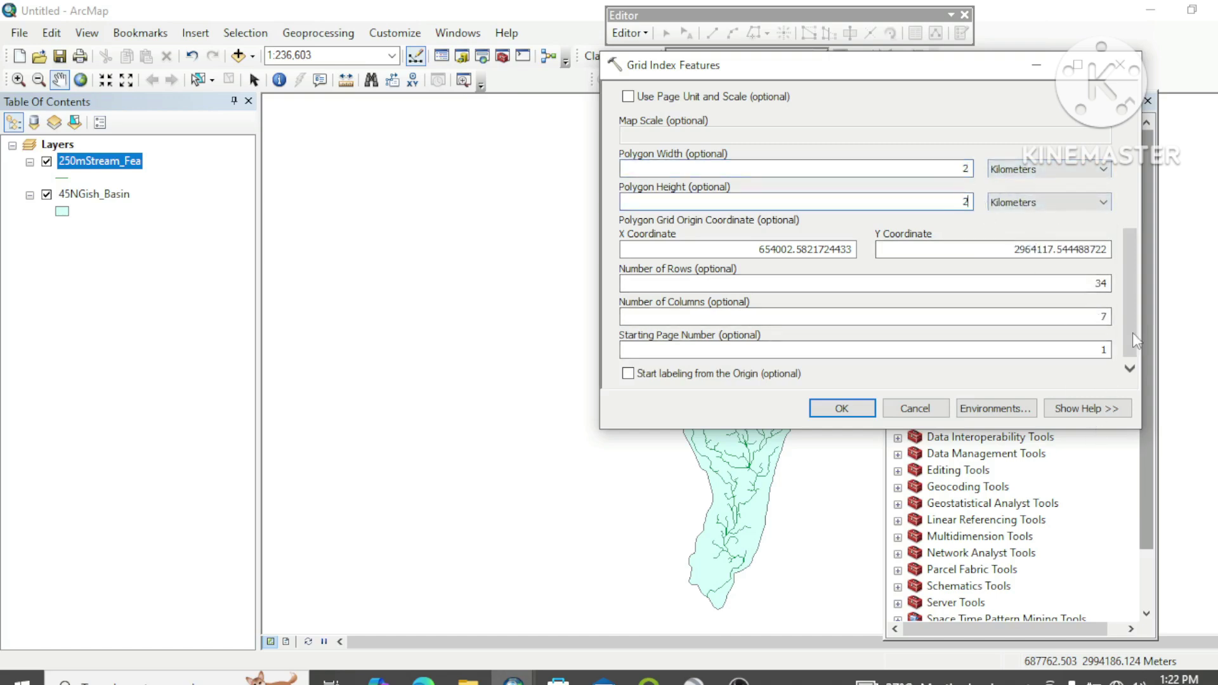
click(837, 408)
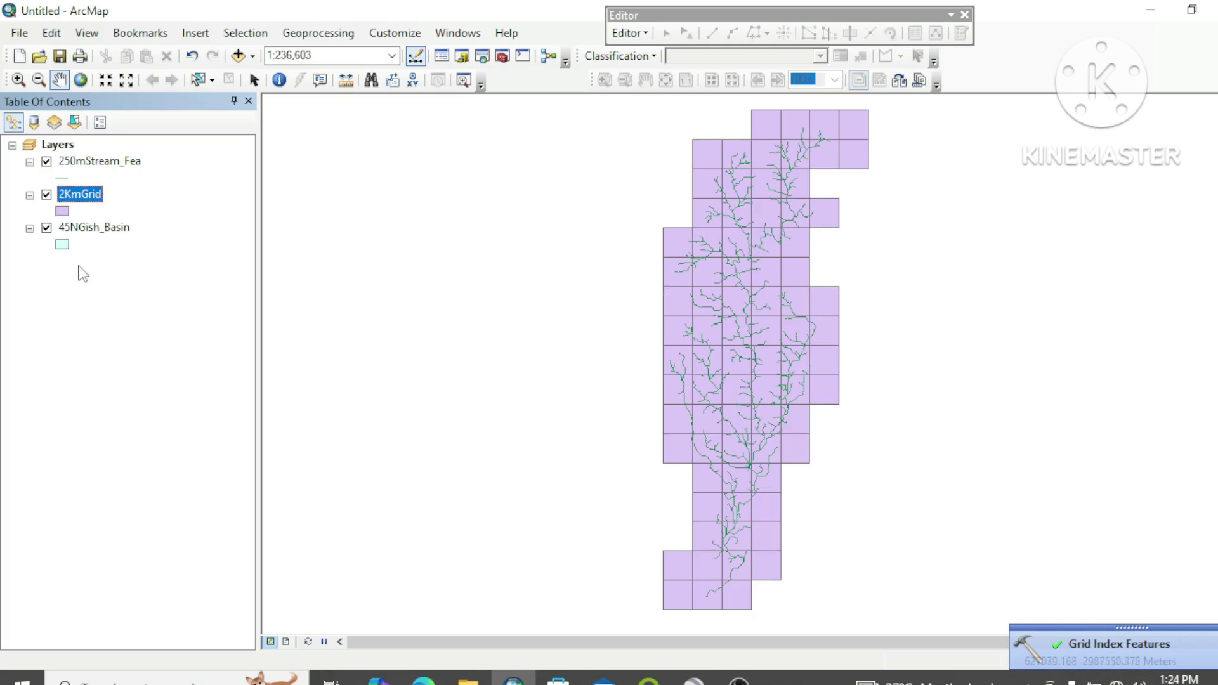
- Give the 2KmGrid layer the Hollow symbol and hide the 250mStream_Fea layer
double_click(66, 214)
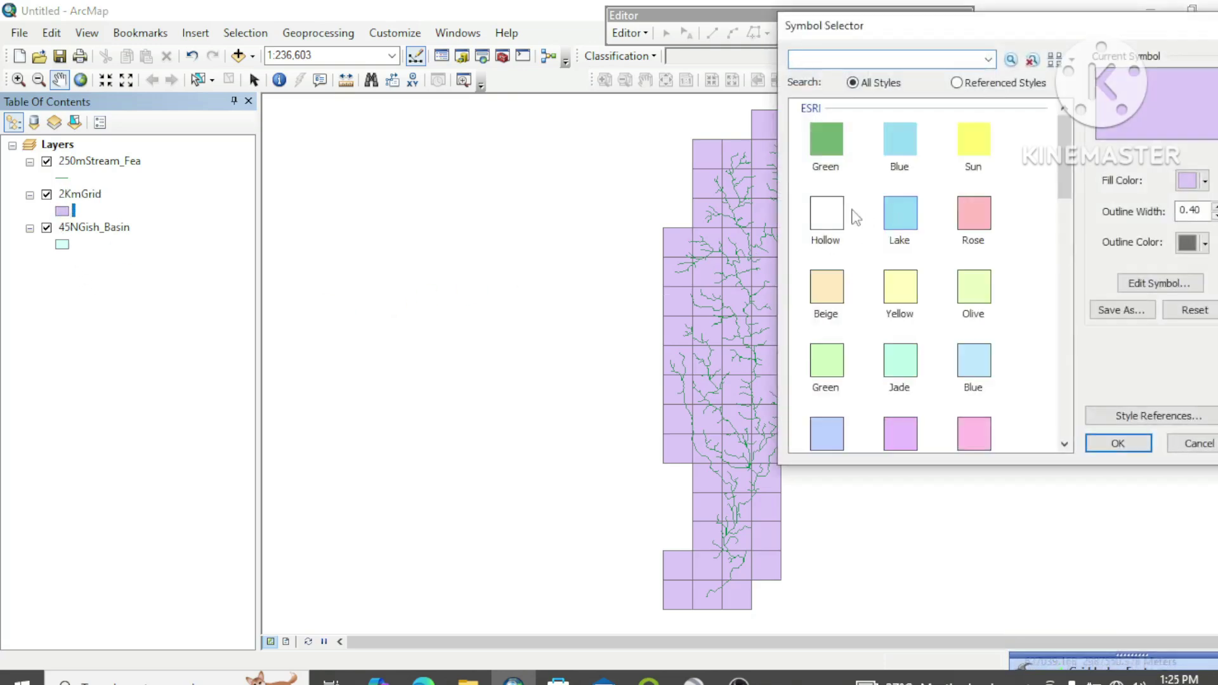
click(823, 218)
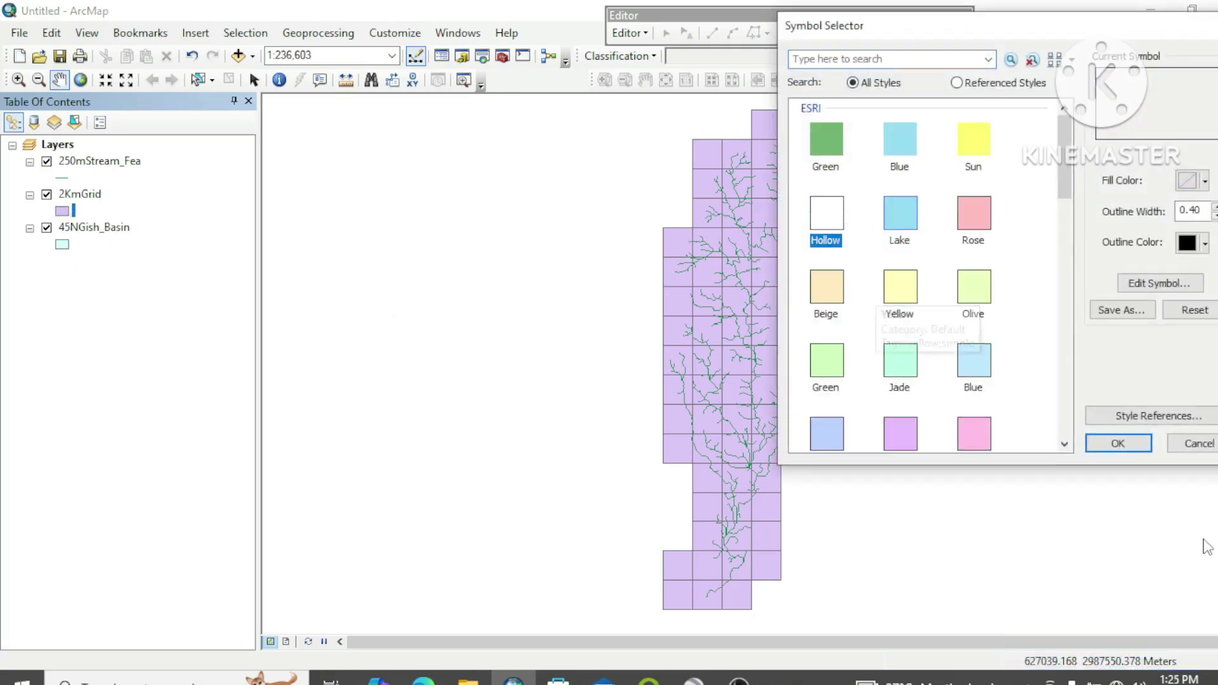
click(1119, 445)
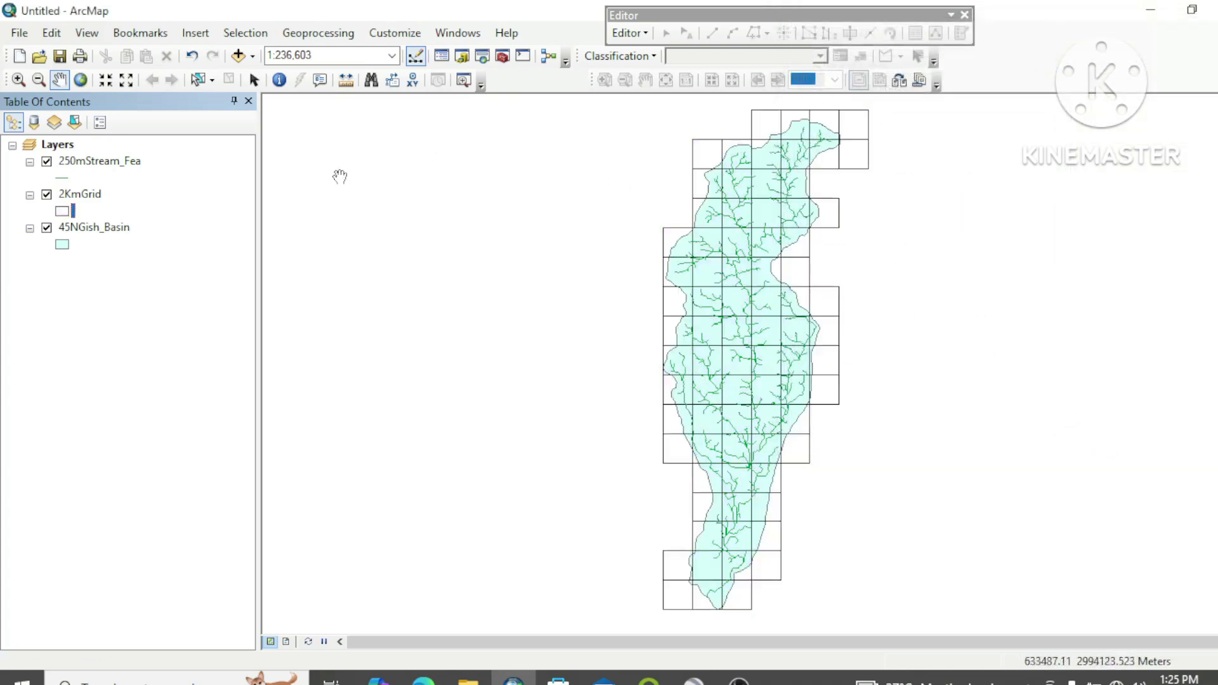
click(46, 161)
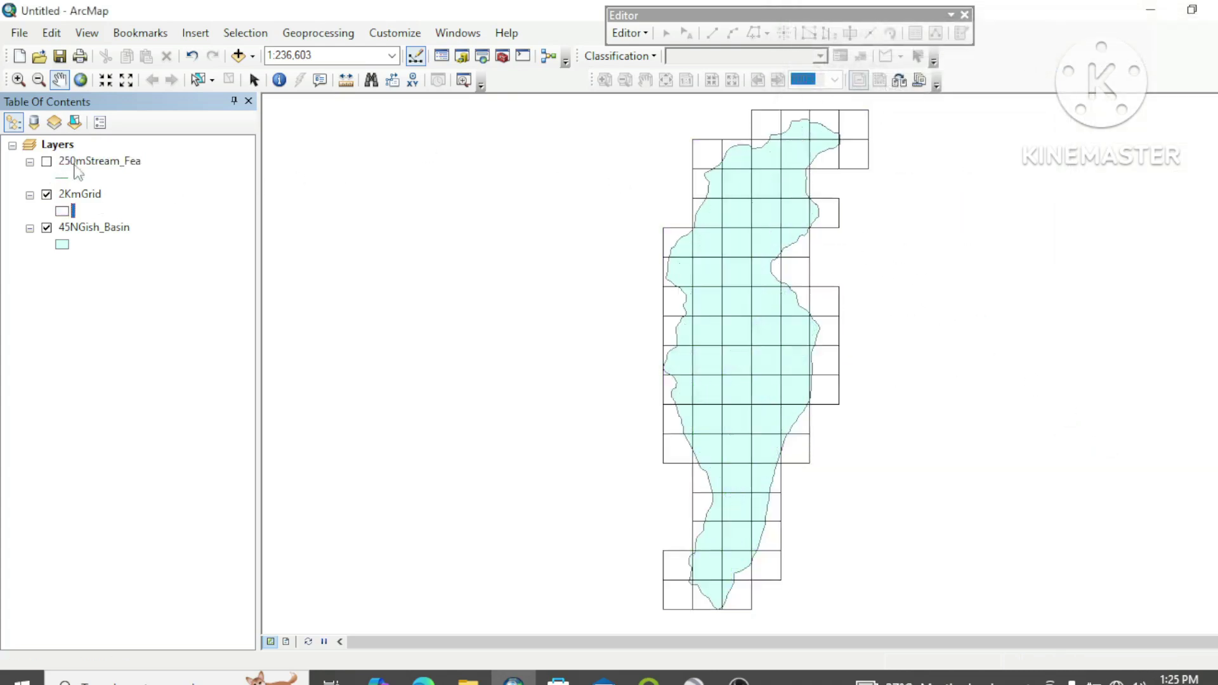
- Set up a Clip with 2KmGrid as the input features and 45NGish_Basin as the clip features
click(328, 35)
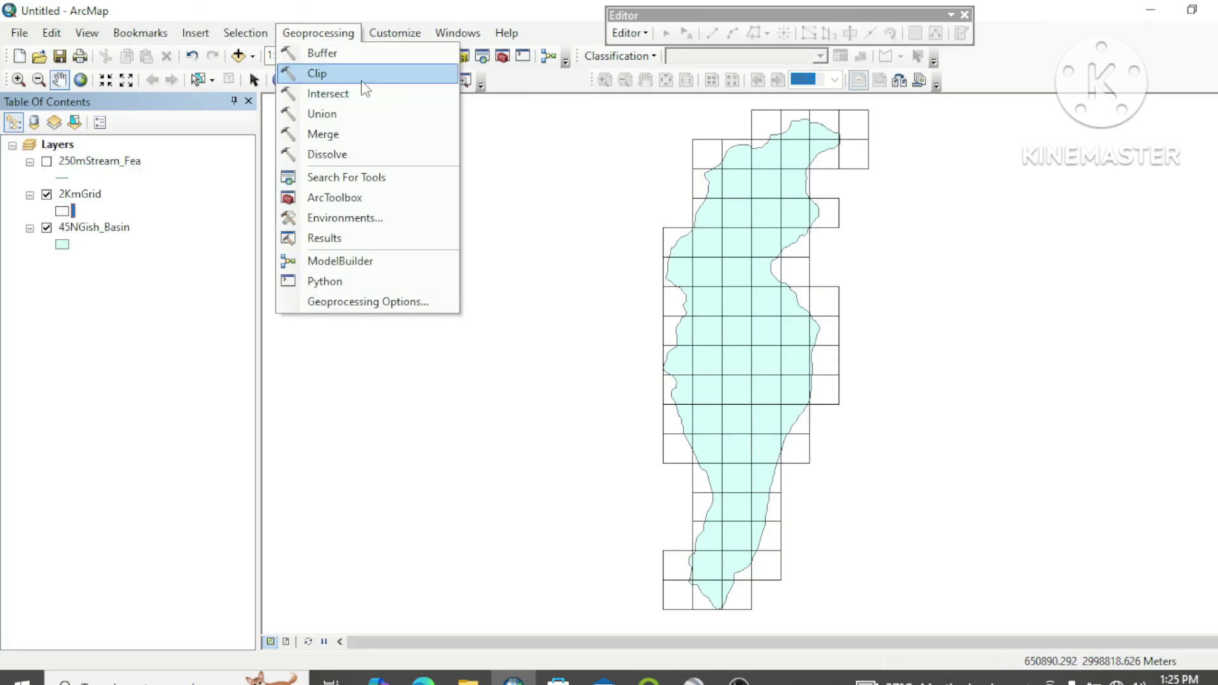
click(360, 74)
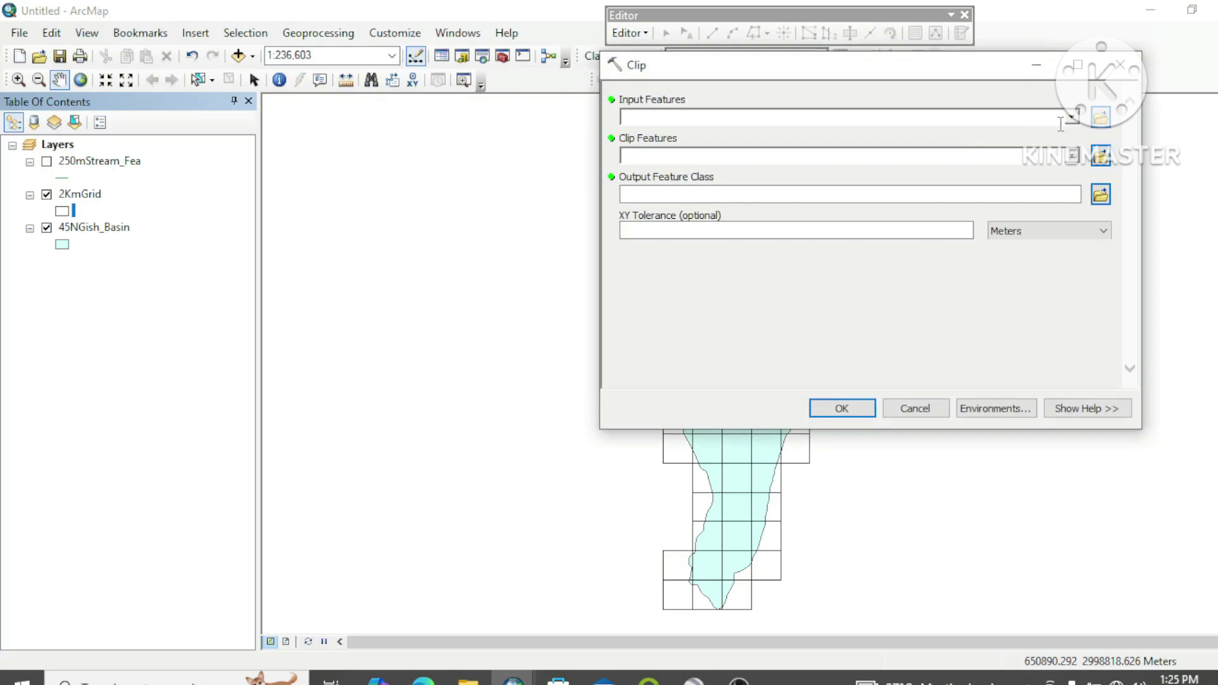
click(1071, 118)
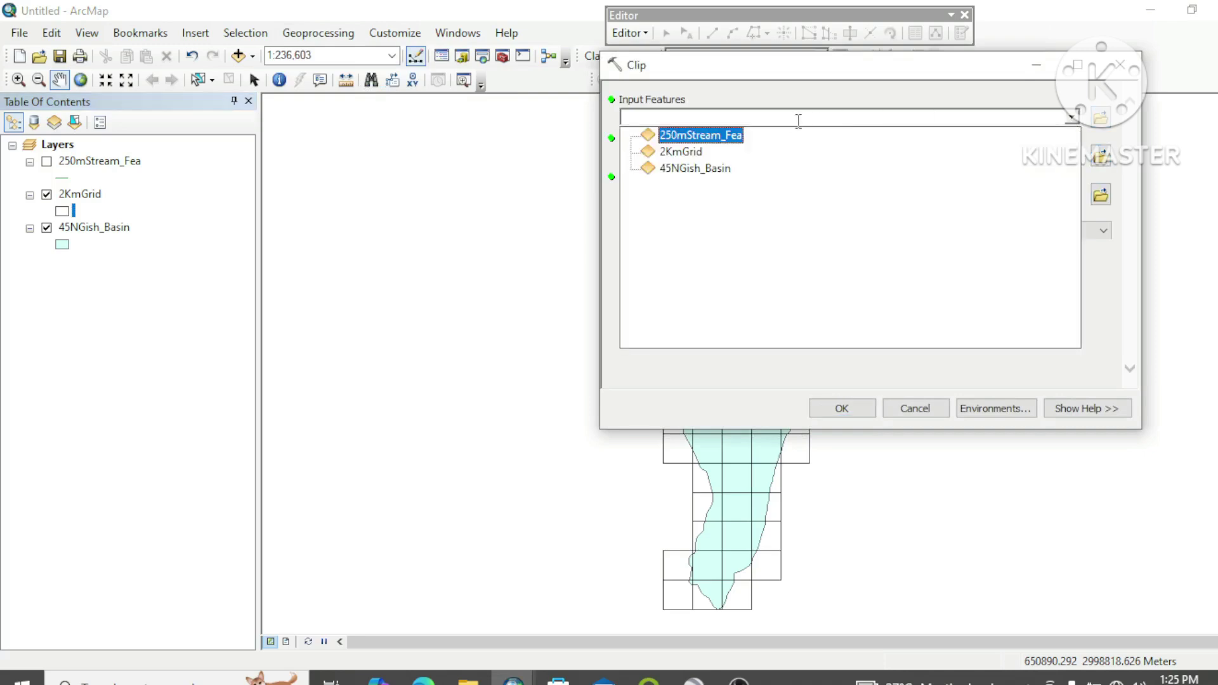
click(695, 153)
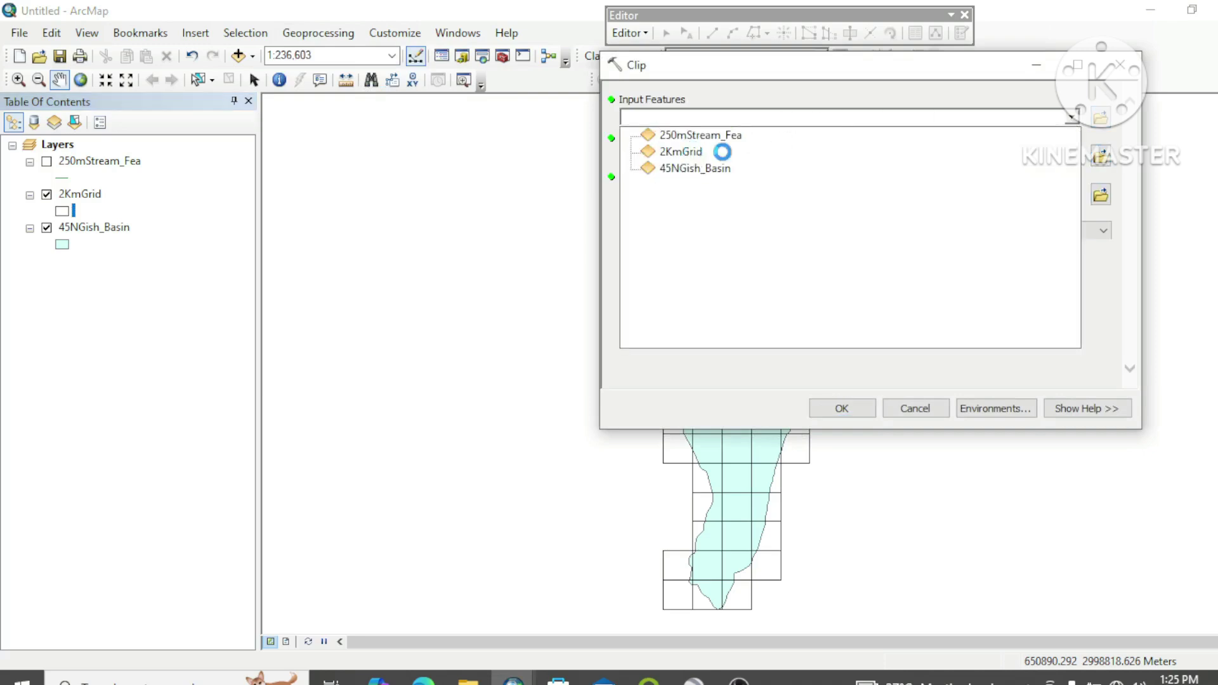
click(1072, 159)
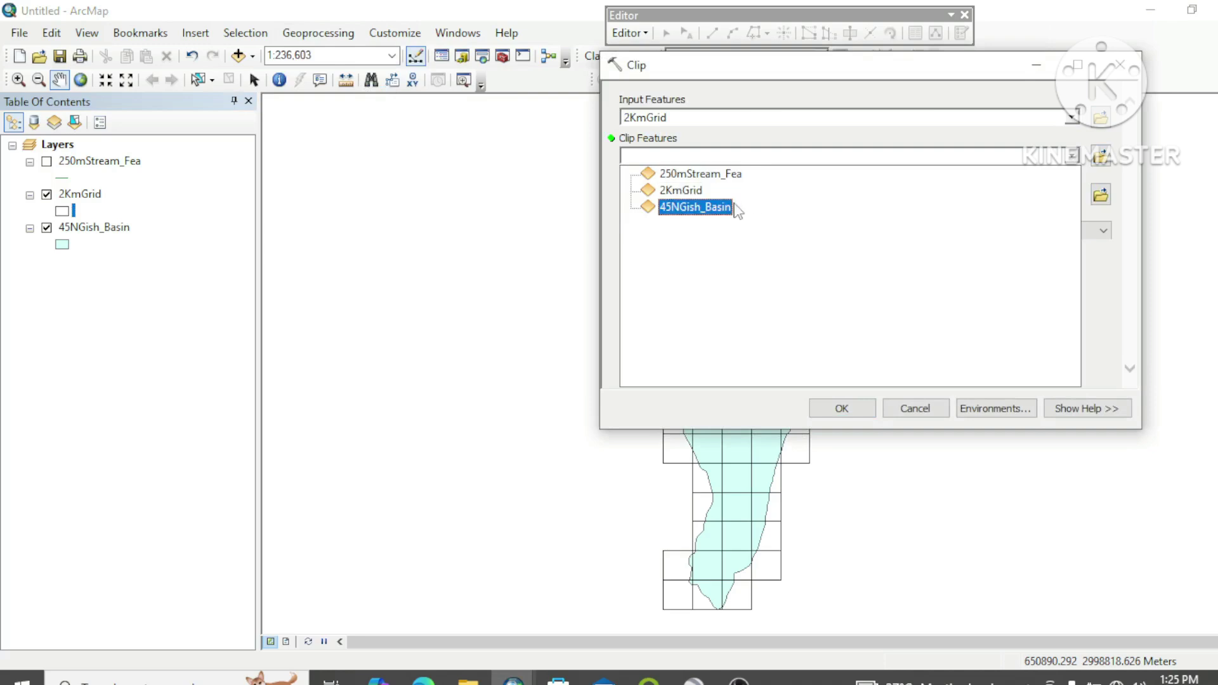
click(692, 207)
- Name the clip output Basin_Grid.shp in the NEW folder and run the clip
click(1100, 195)
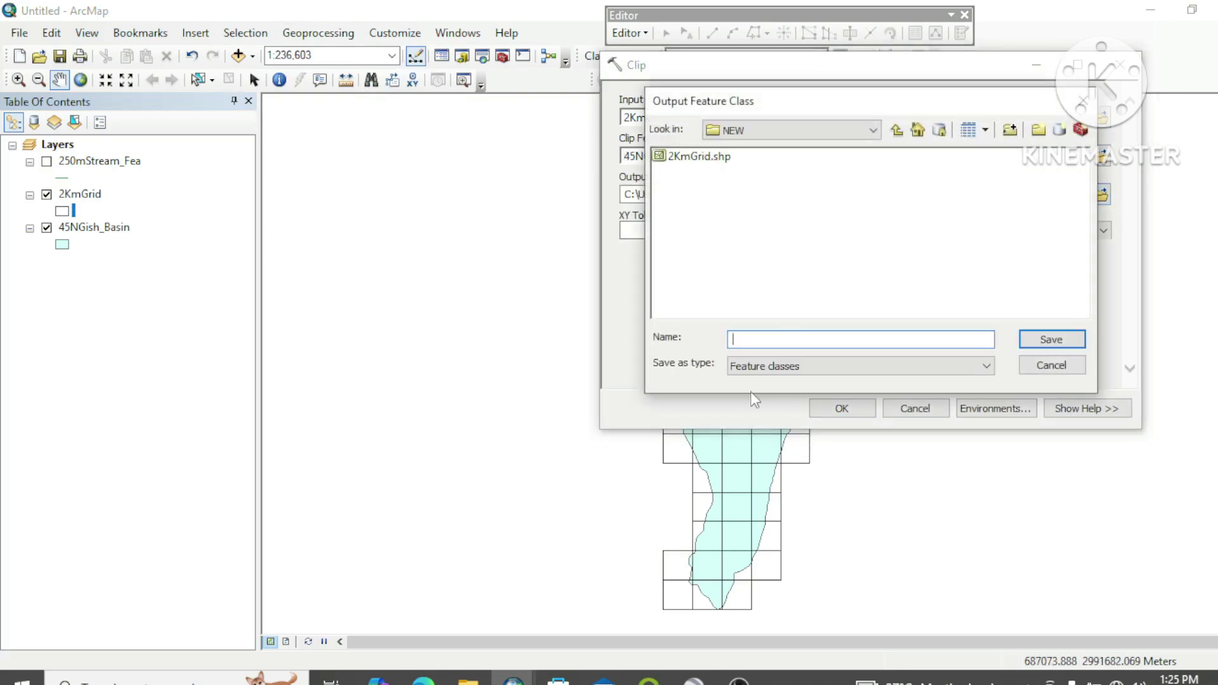
text(Basin_Grid.shp)
click(1040, 340)
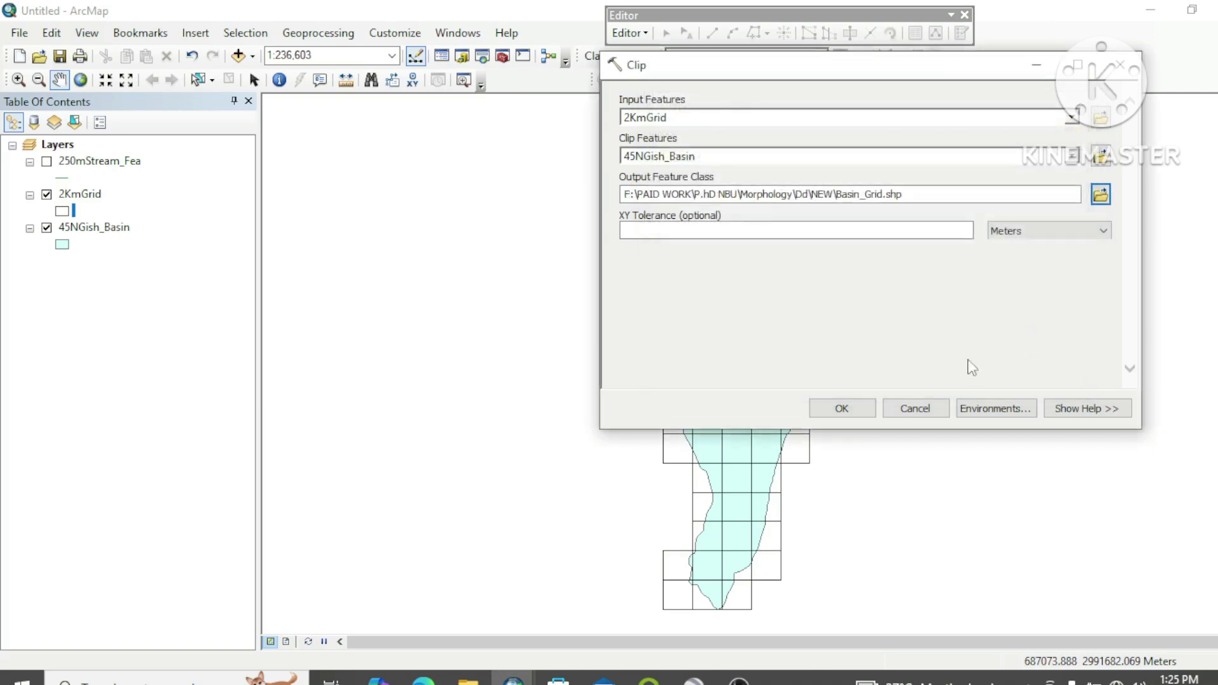
click(847, 406)
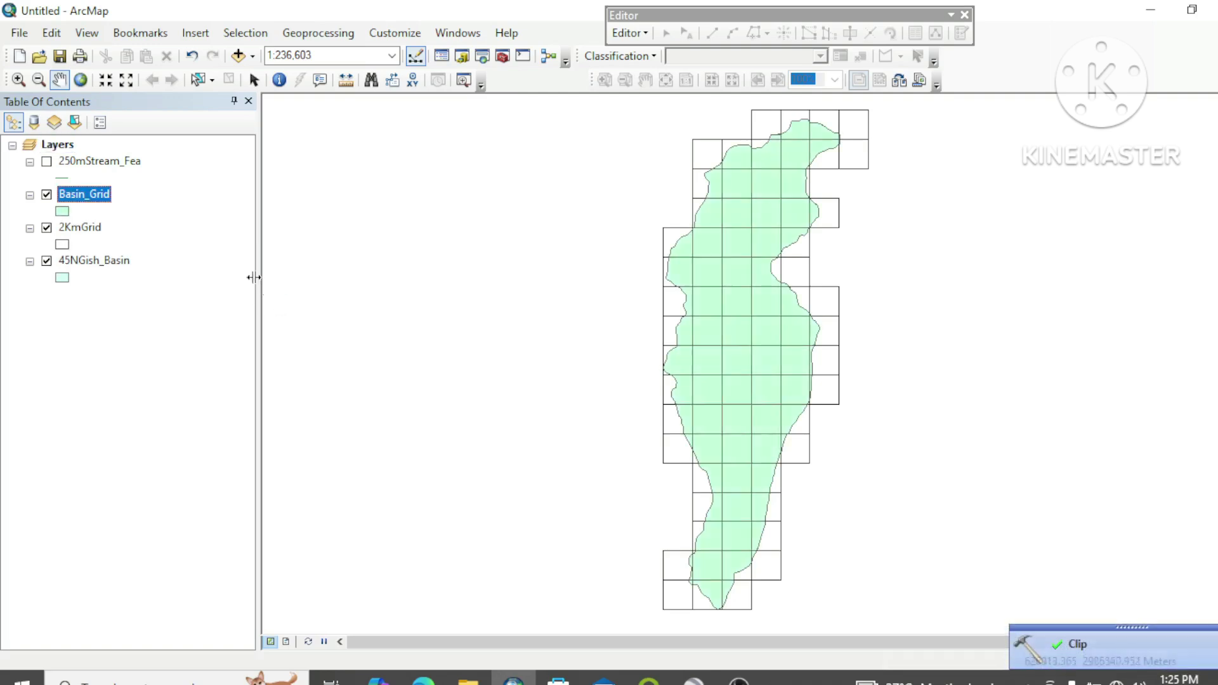
- Hide the 2KmGrid layer and show the 250mStream_Fea streams over the clipped basin grid
click(47, 228)
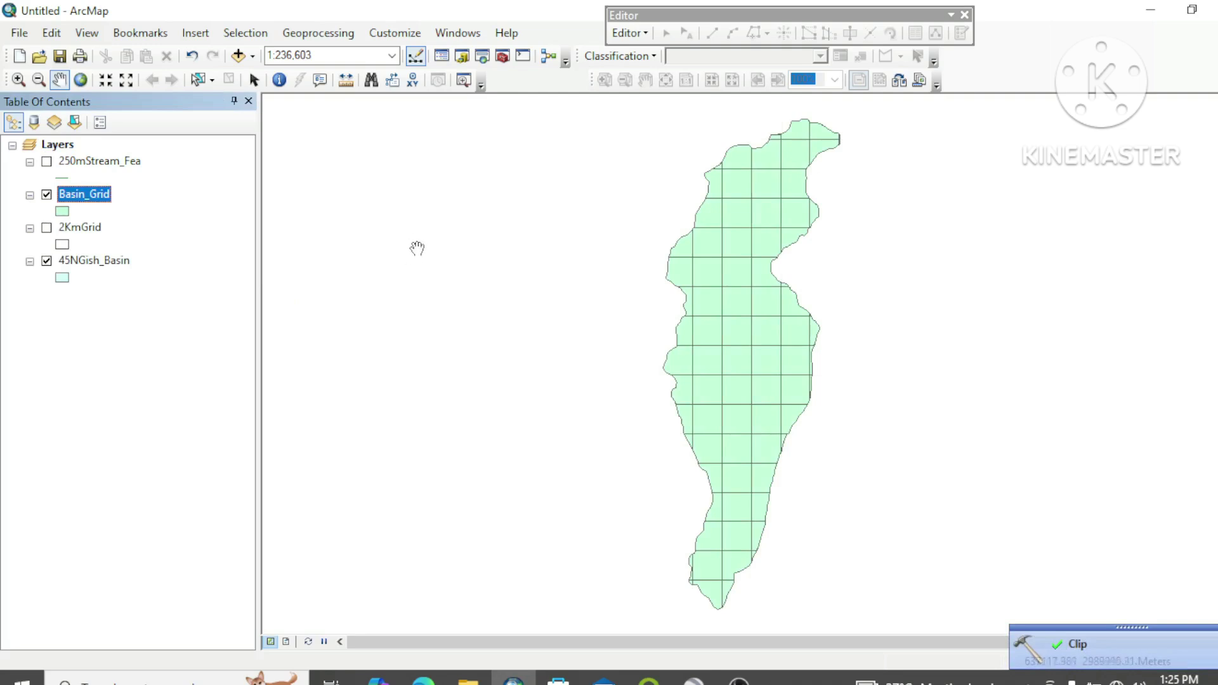
click(46, 161)
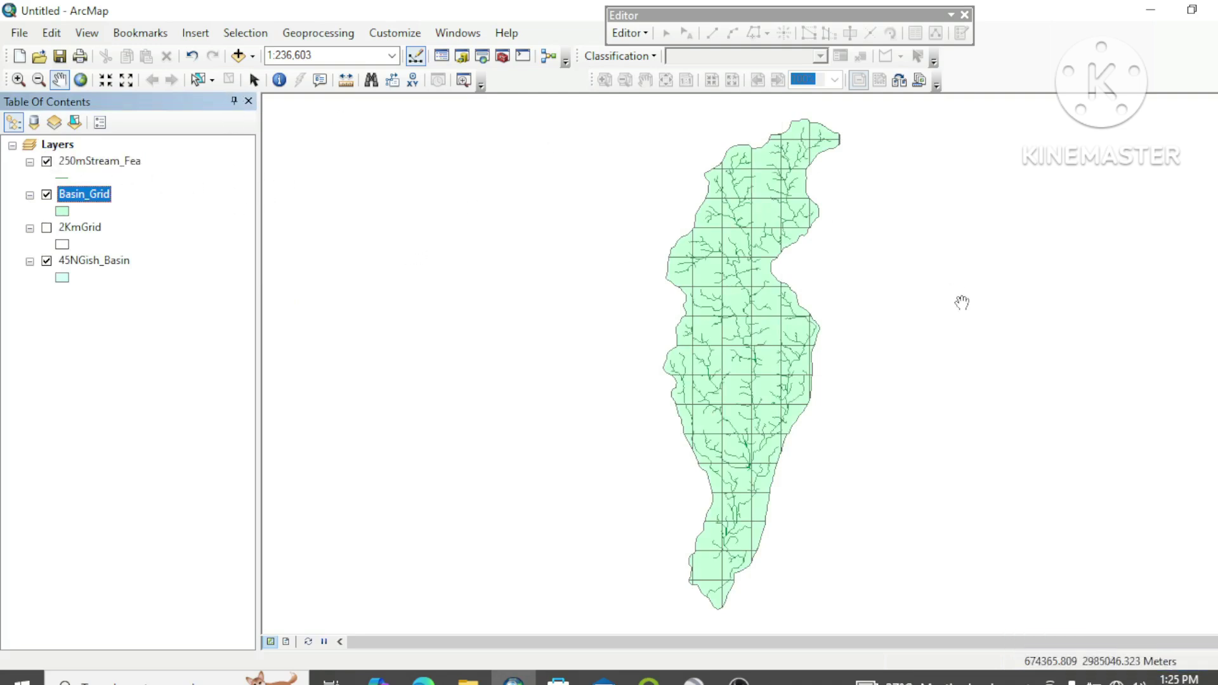
scroll(777, 151, up, 3)
scroll(777, 151, up, 2)
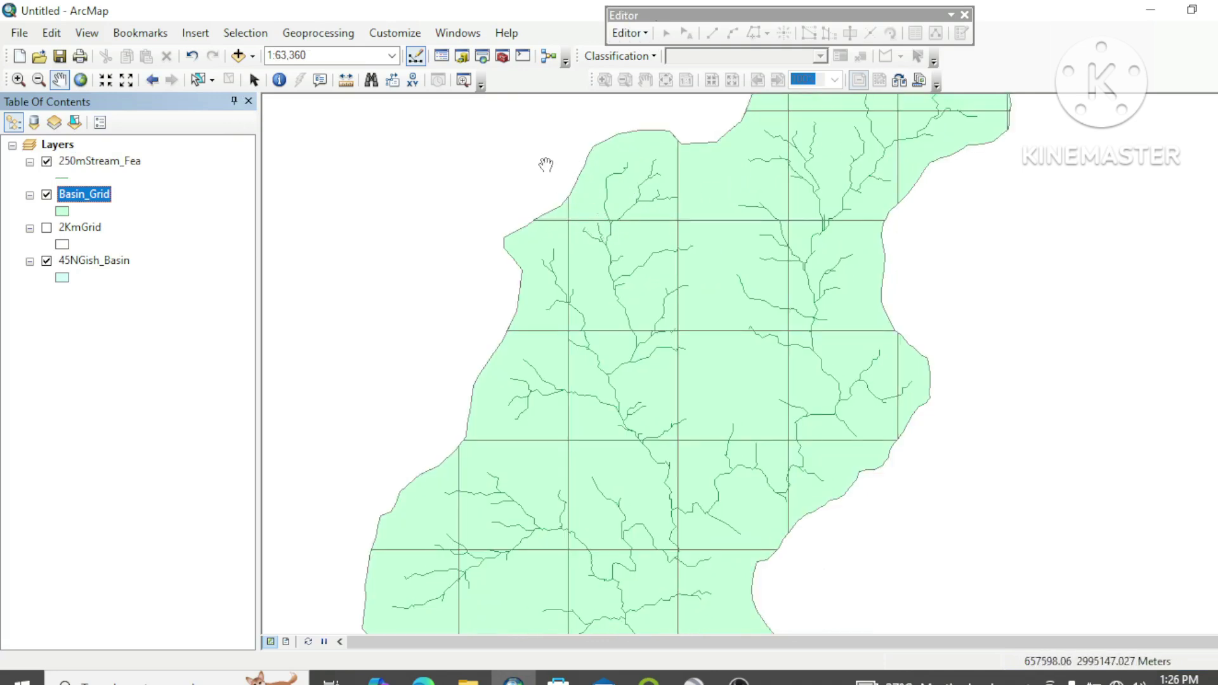
- Set up an Intersect with Basin_Grid and 250mStream_Fea as the input features
click(341, 32)
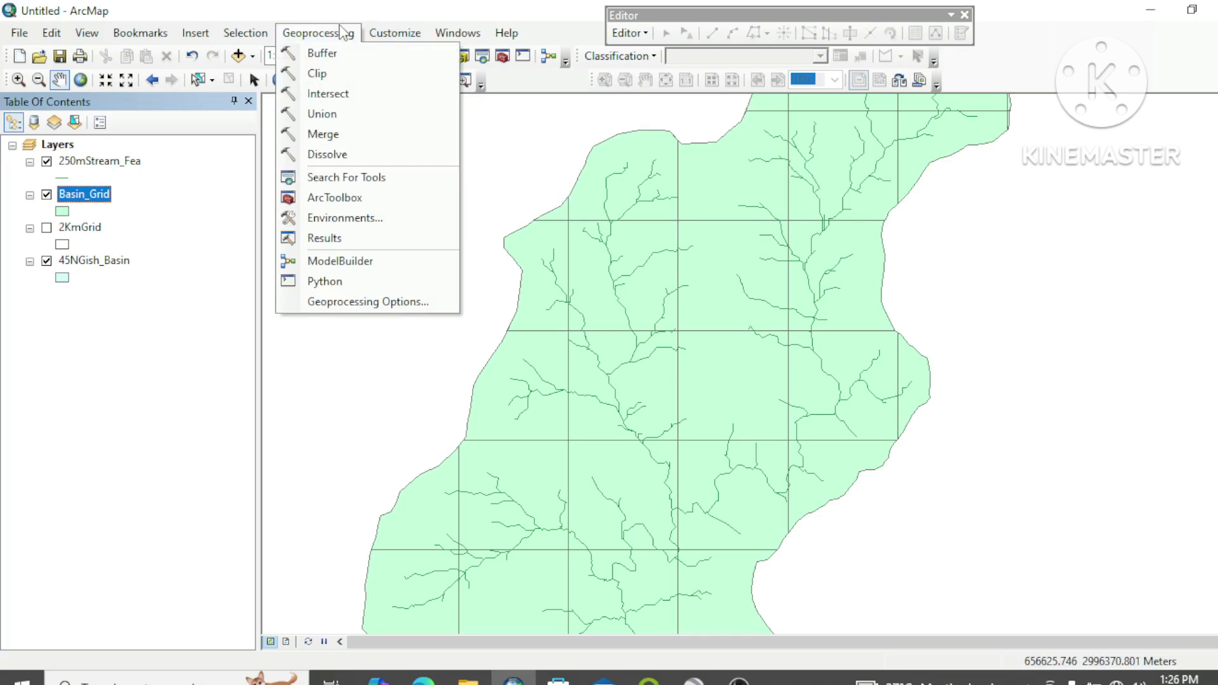
click(330, 93)
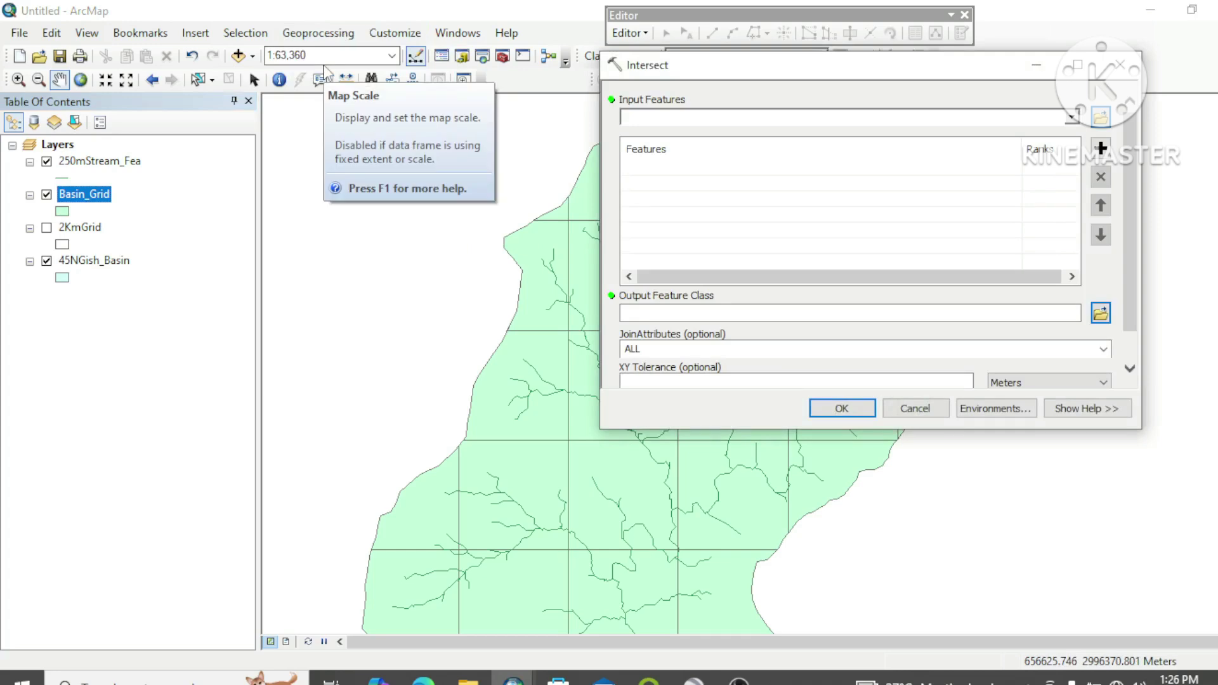
click(1073, 117)
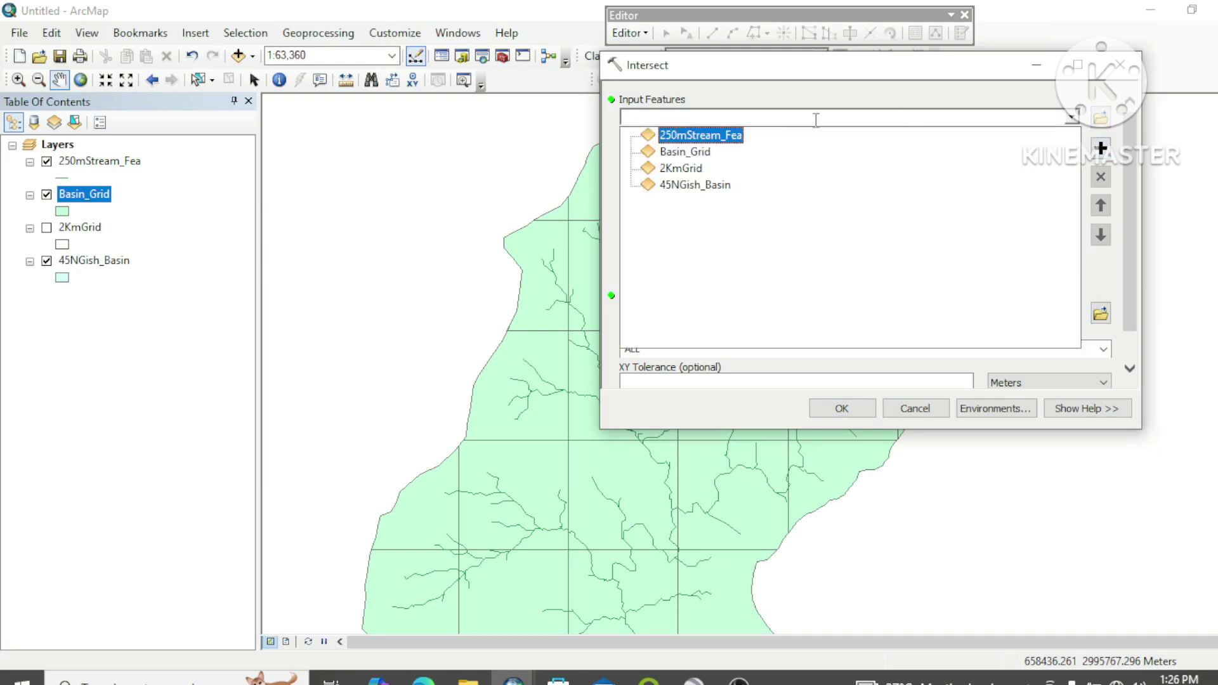
click(695, 155)
click(1074, 118)
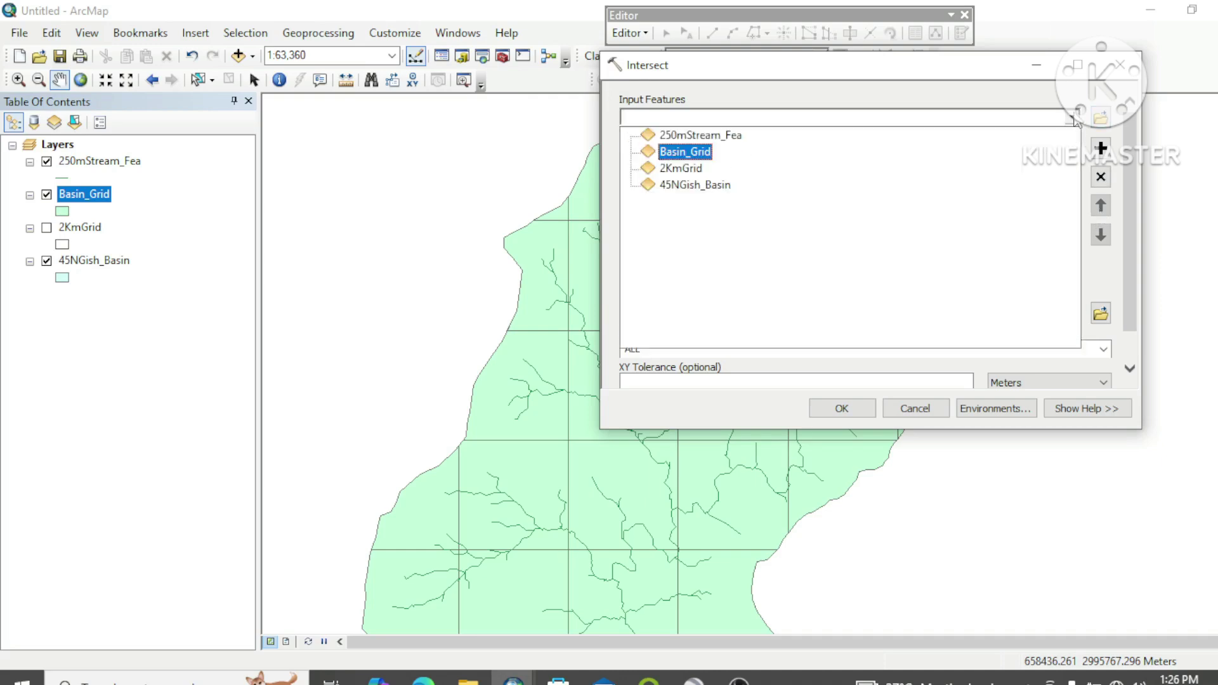
click(701, 135)
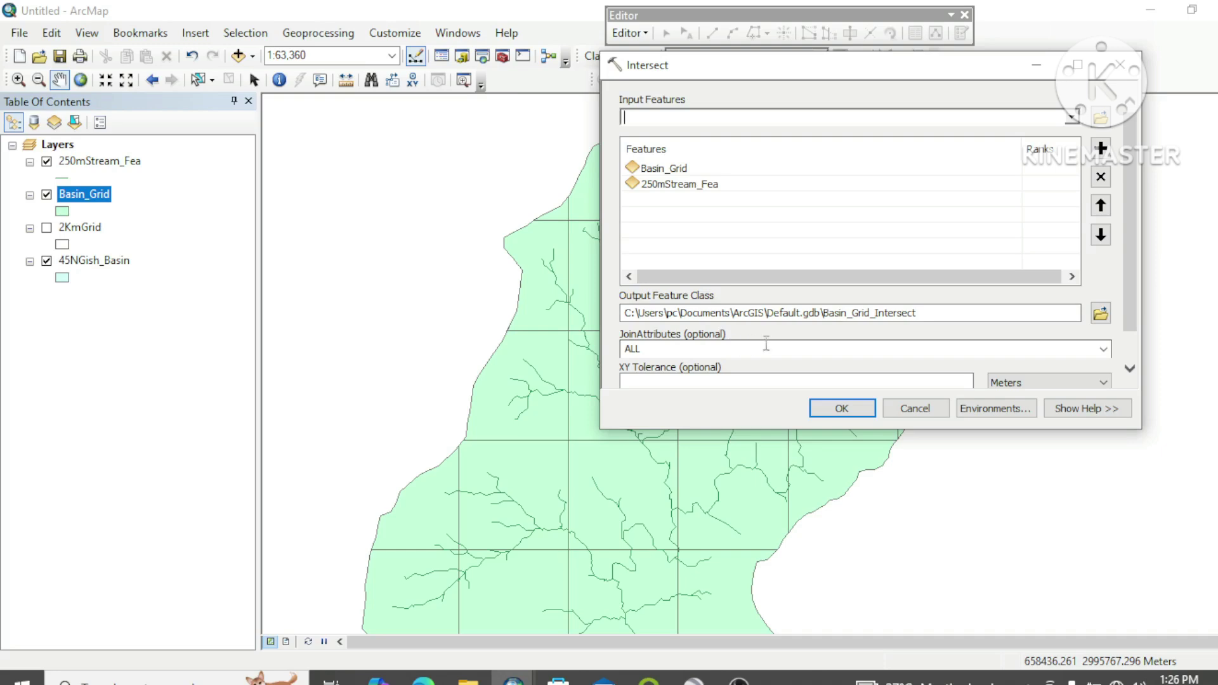
- Name the Intersect output River_GridInter.shp in the NEW folder and run the intersection
click(860, 406)
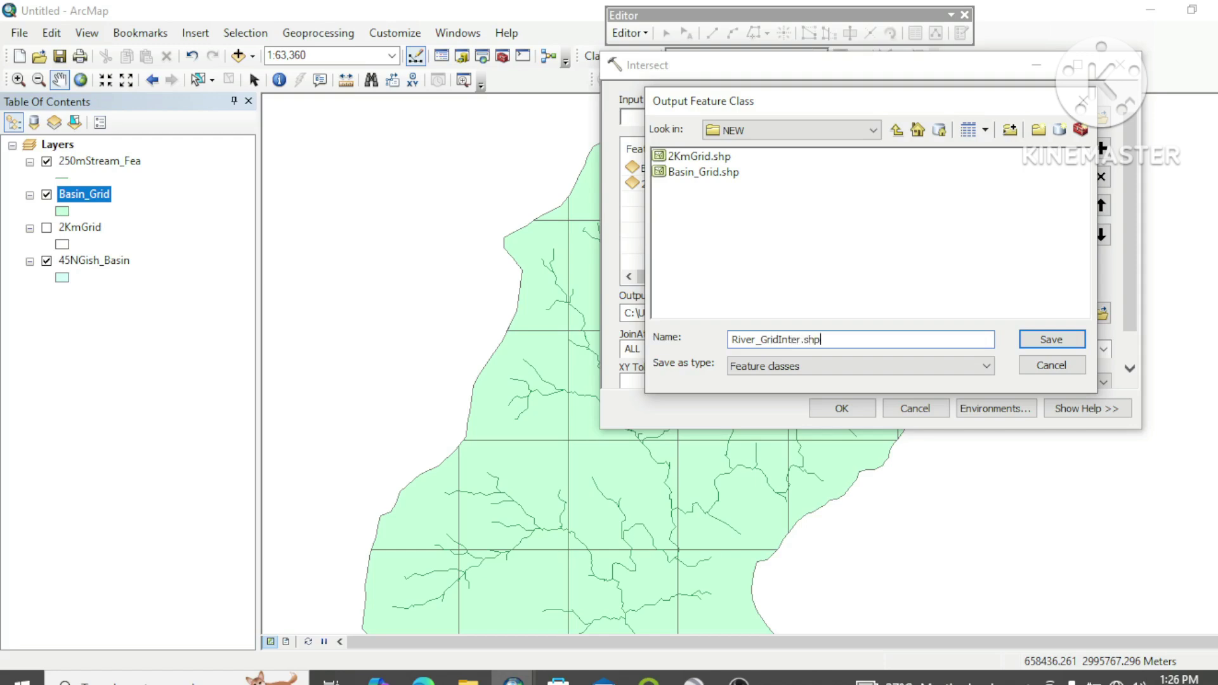
click(1050, 339)
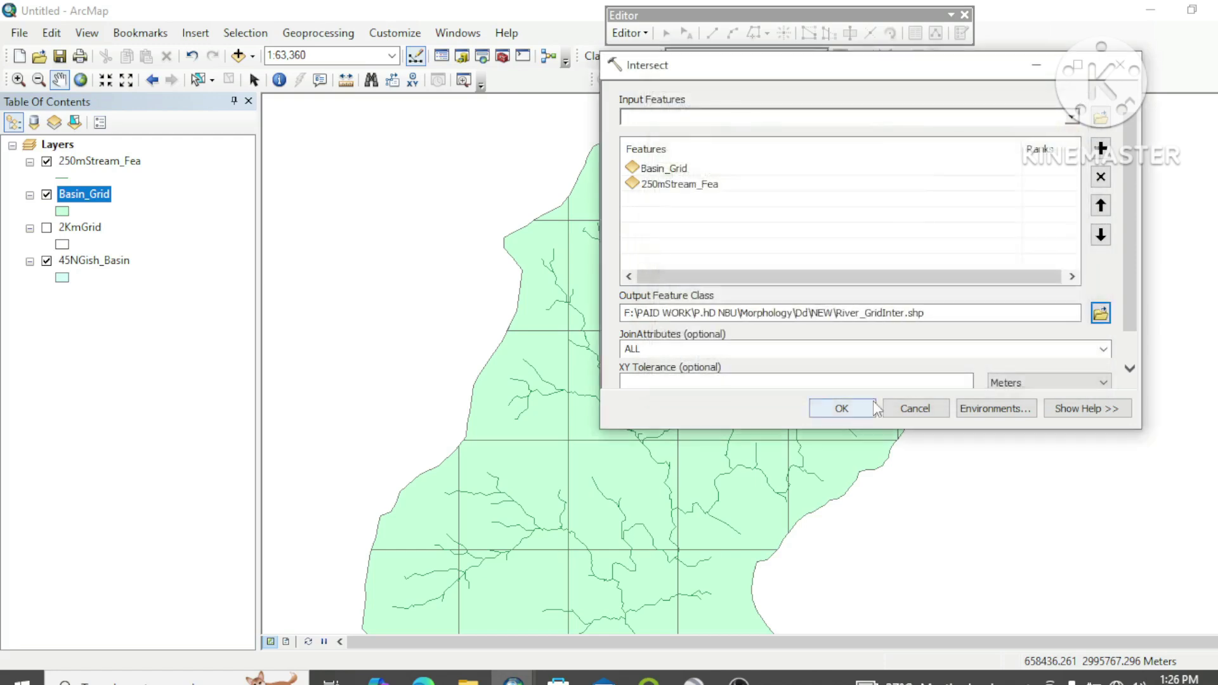
click(847, 407)
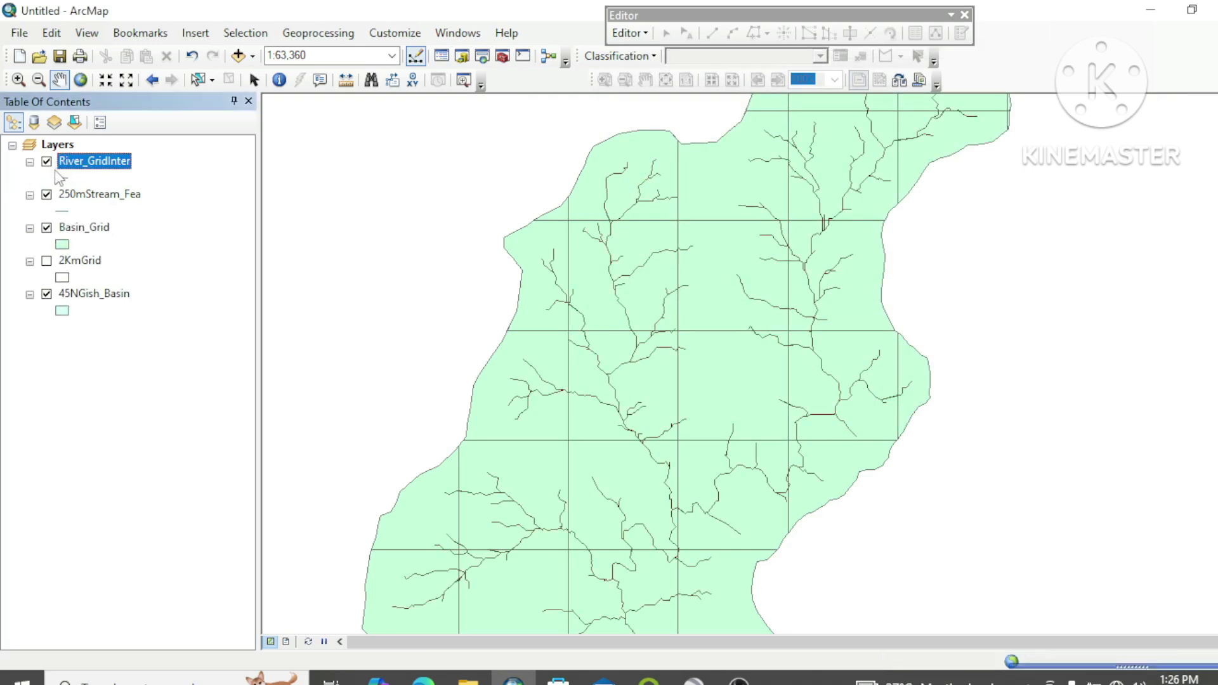
- Hide the 250mStream_Fea layer and move it below 2KmGrid in the layer order
click(46, 195)
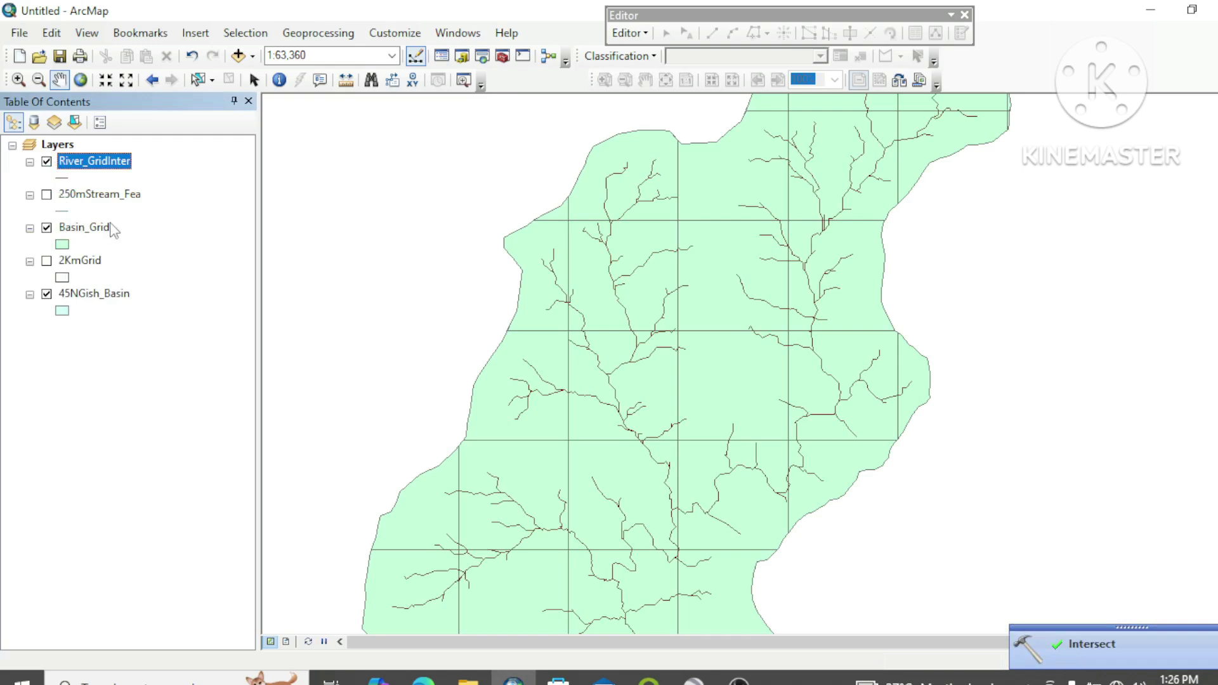
click(114, 197)
drag(115, 197, 94, 280)
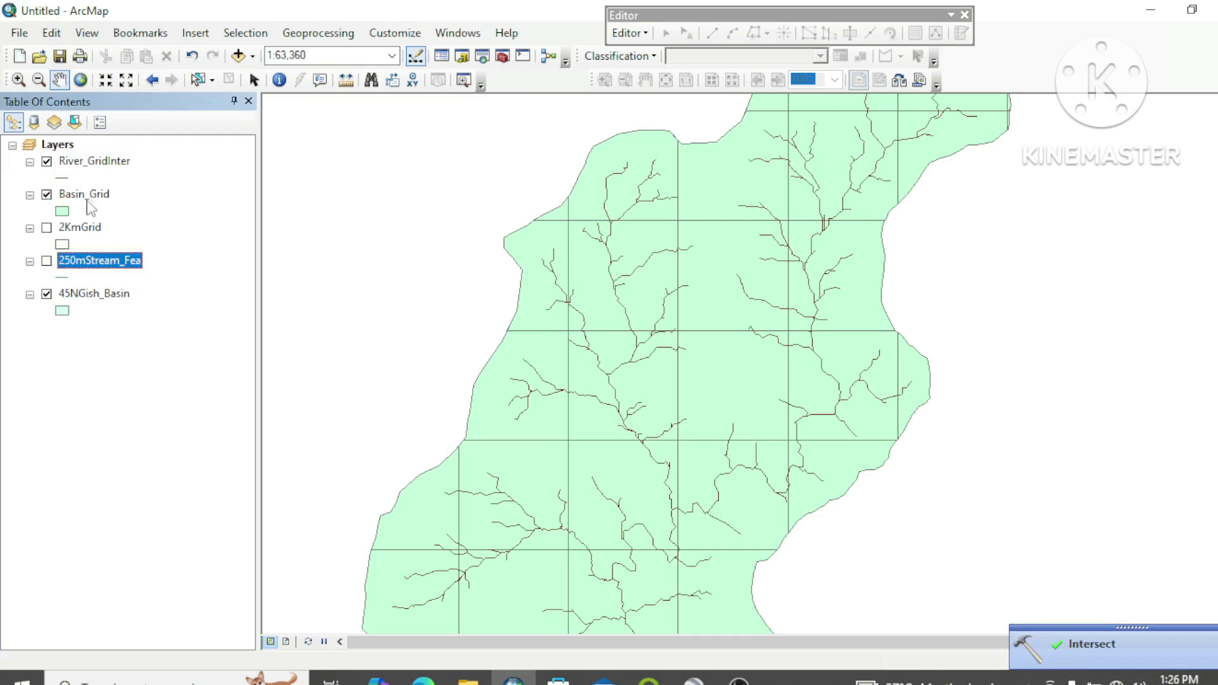
- Open the attribute table of River_GridInter and turn off its FID_250mSt field
click(104, 164)
right_click(105, 170)
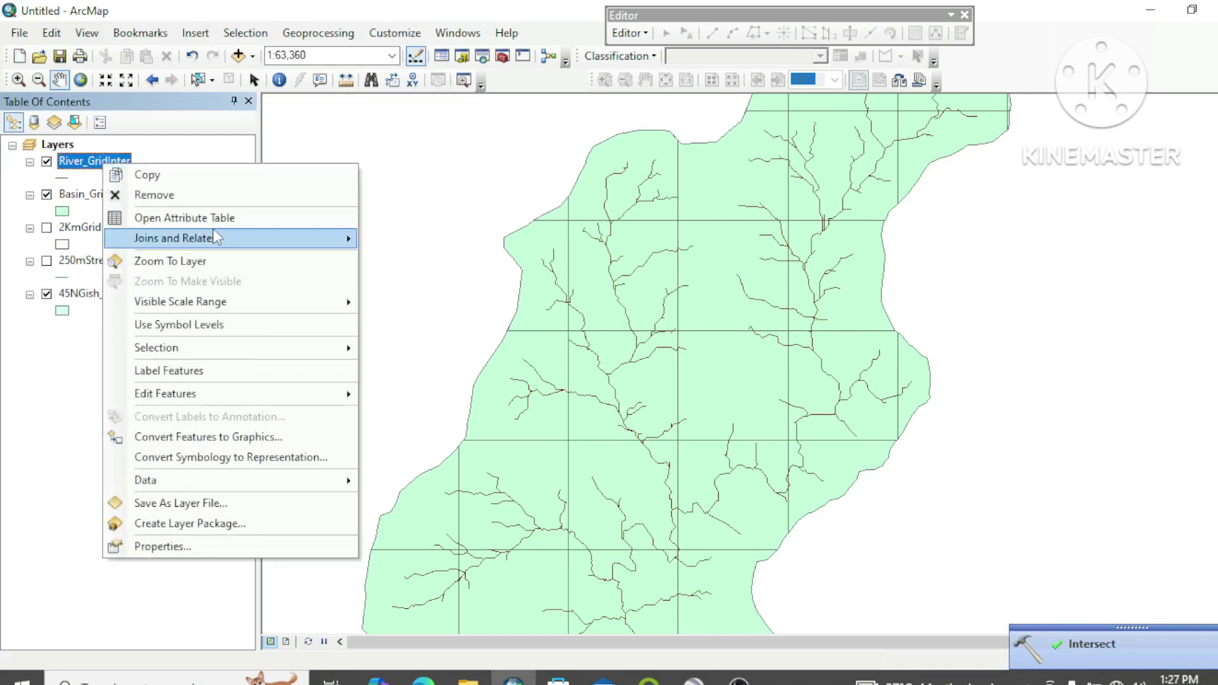
click(215, 218)
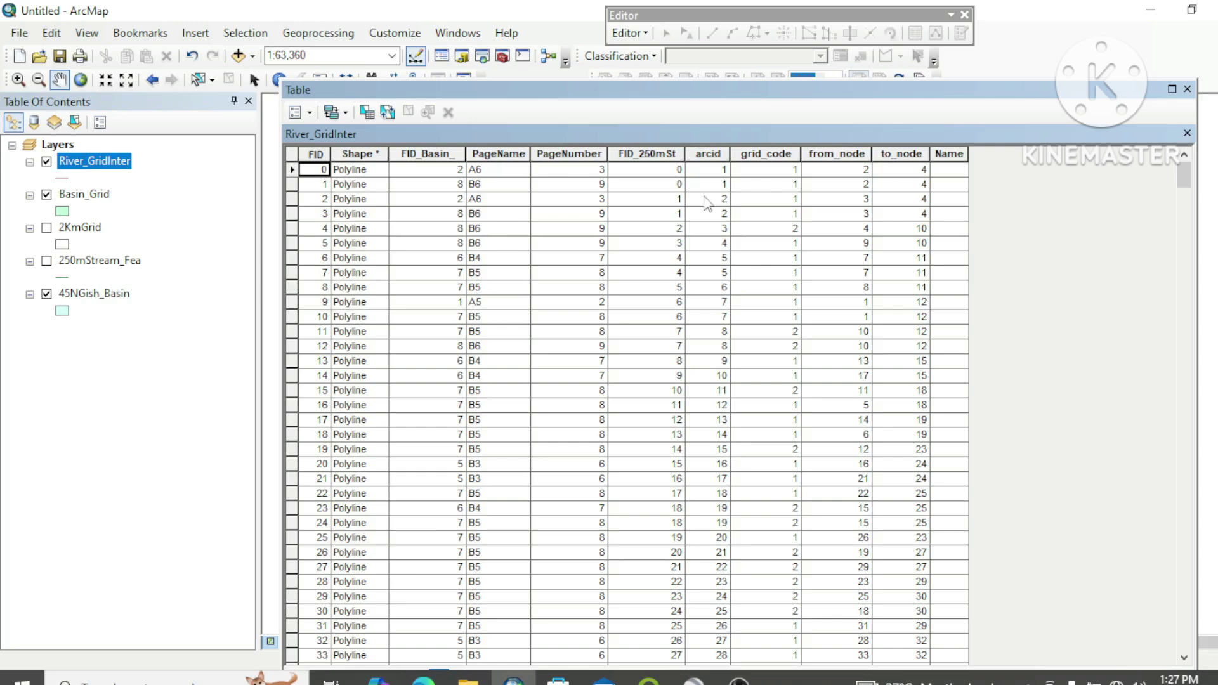
click(651, 156)
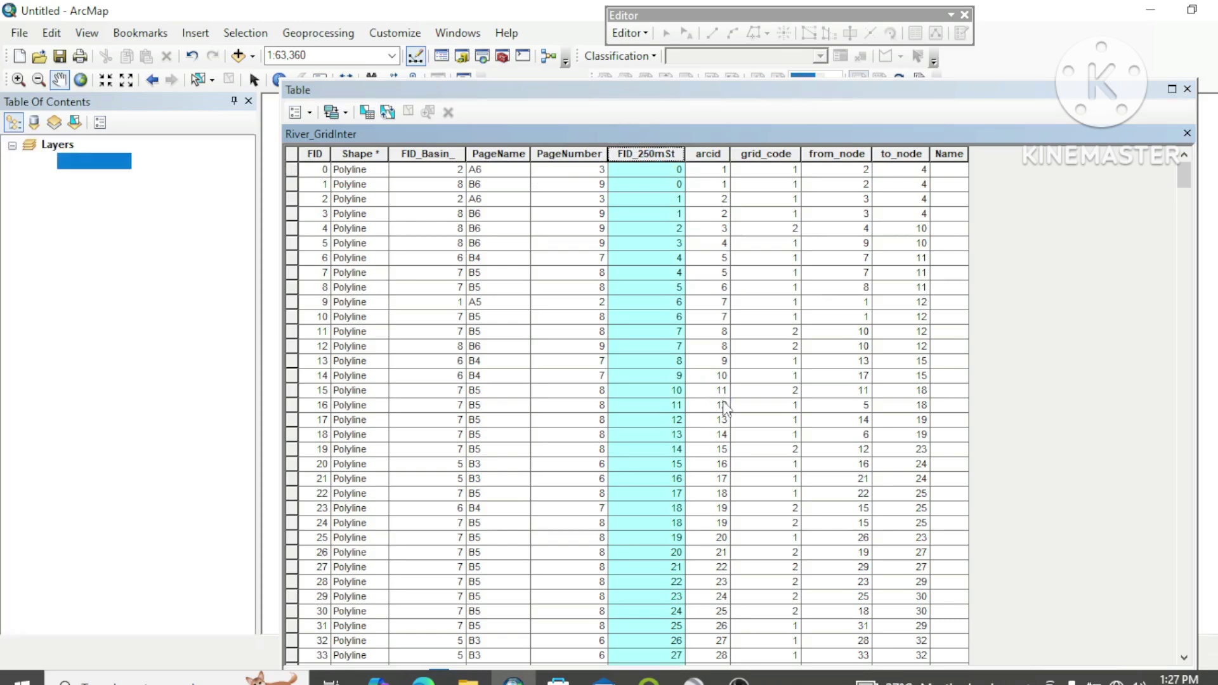
right_click(724, 404)
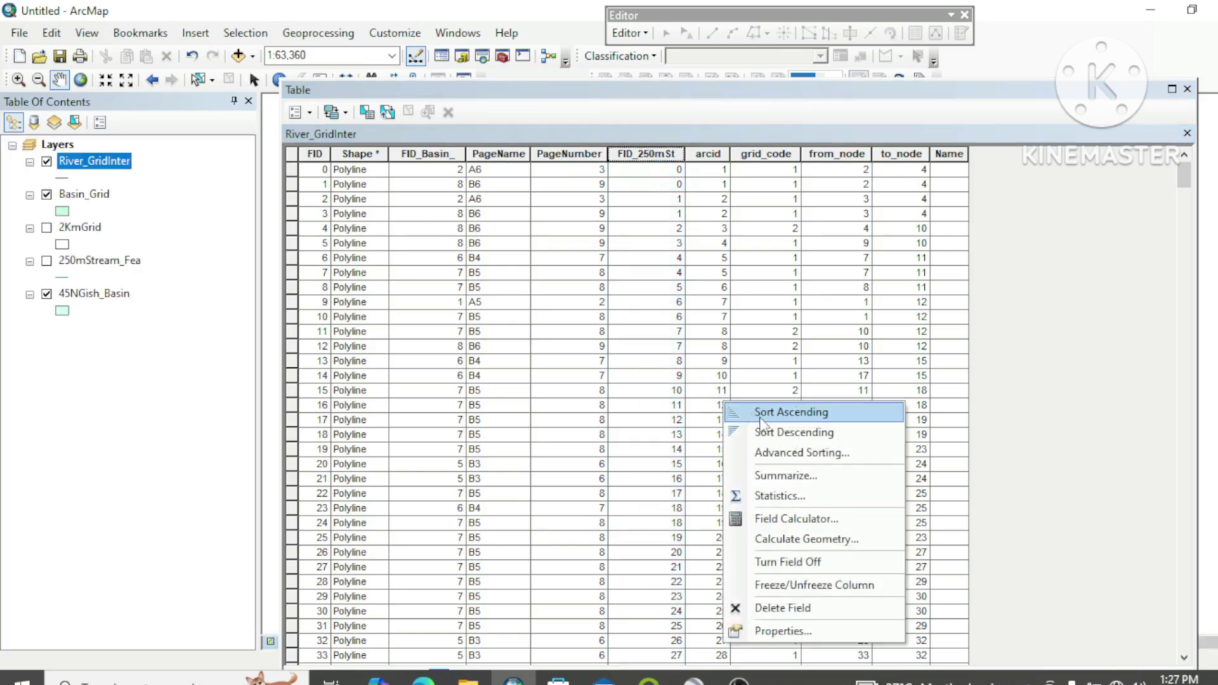
click(796, 569)
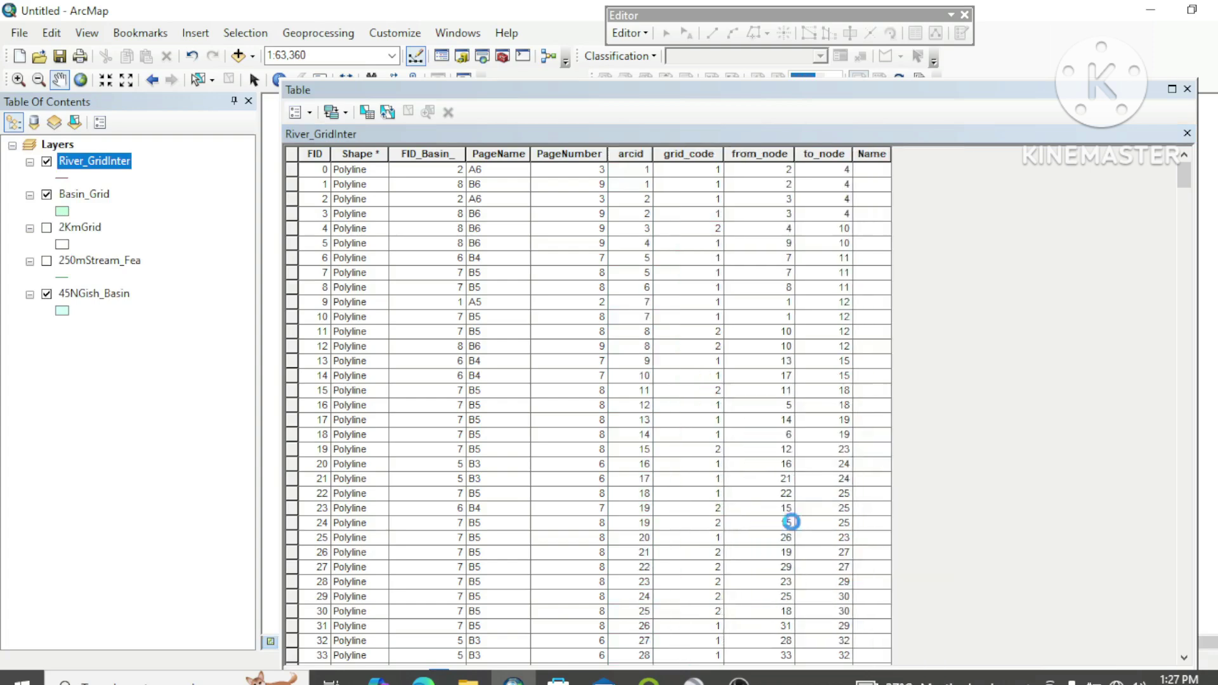
- Turn off the arcid, to_node and from_node fields in the River_GridInter table
right_click(645, 163)
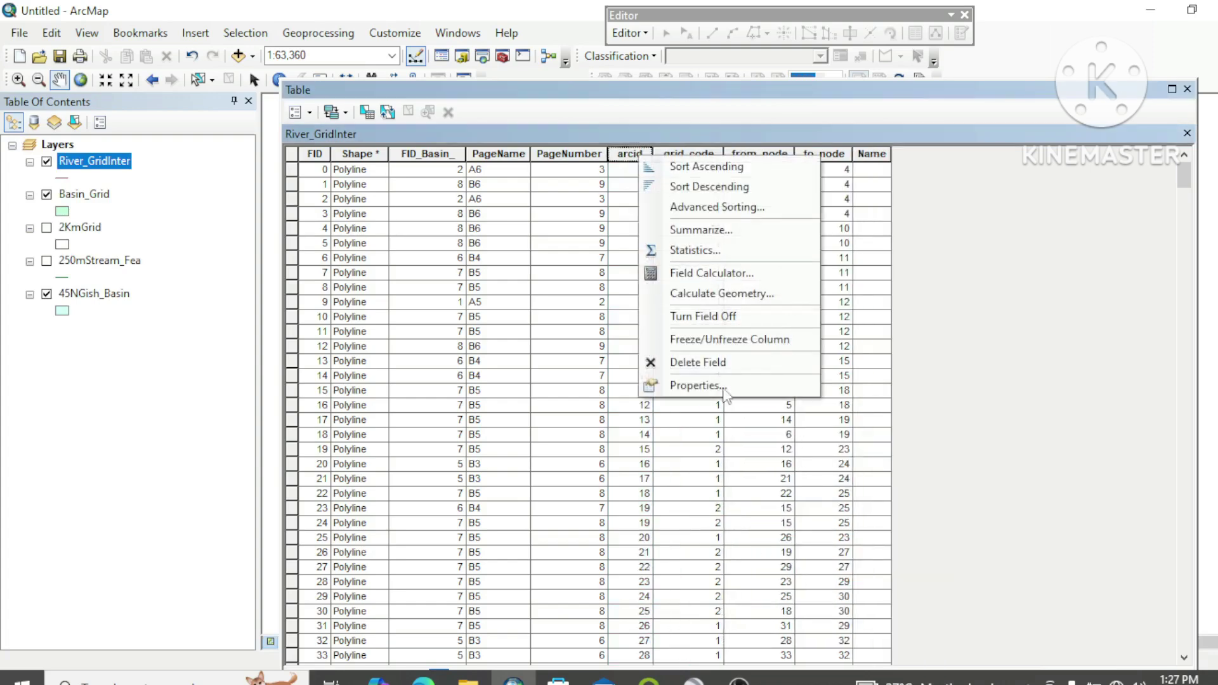
click(697, 318)
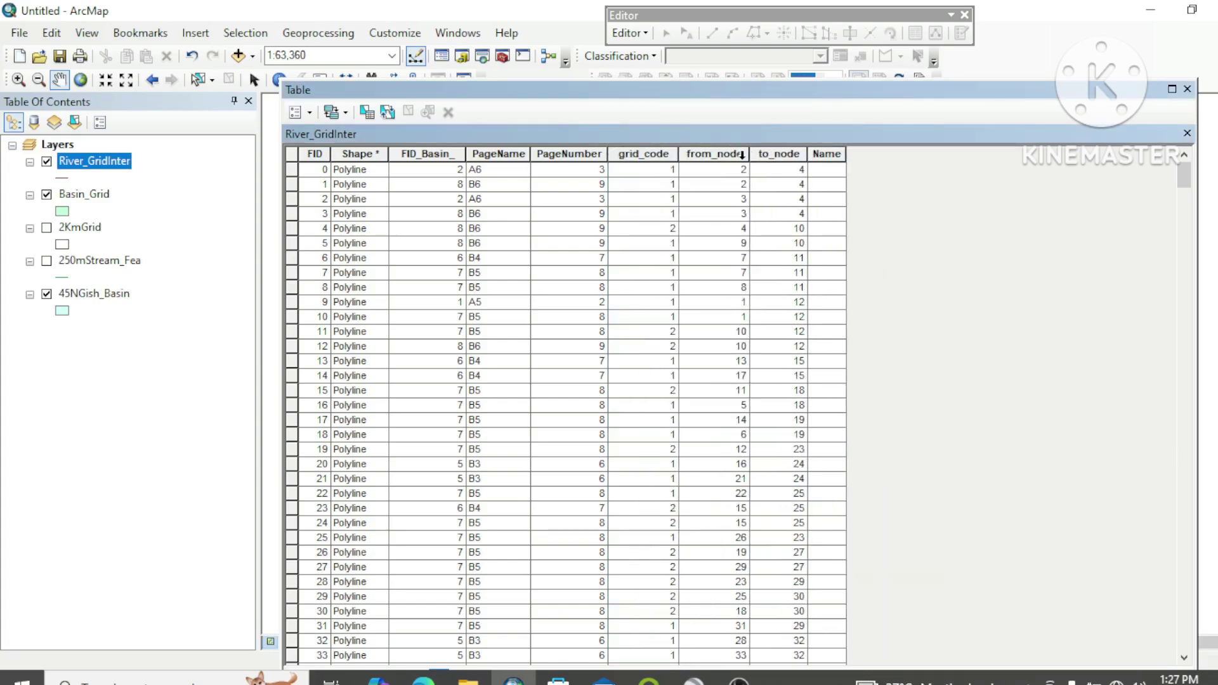
right_click(785, 155)
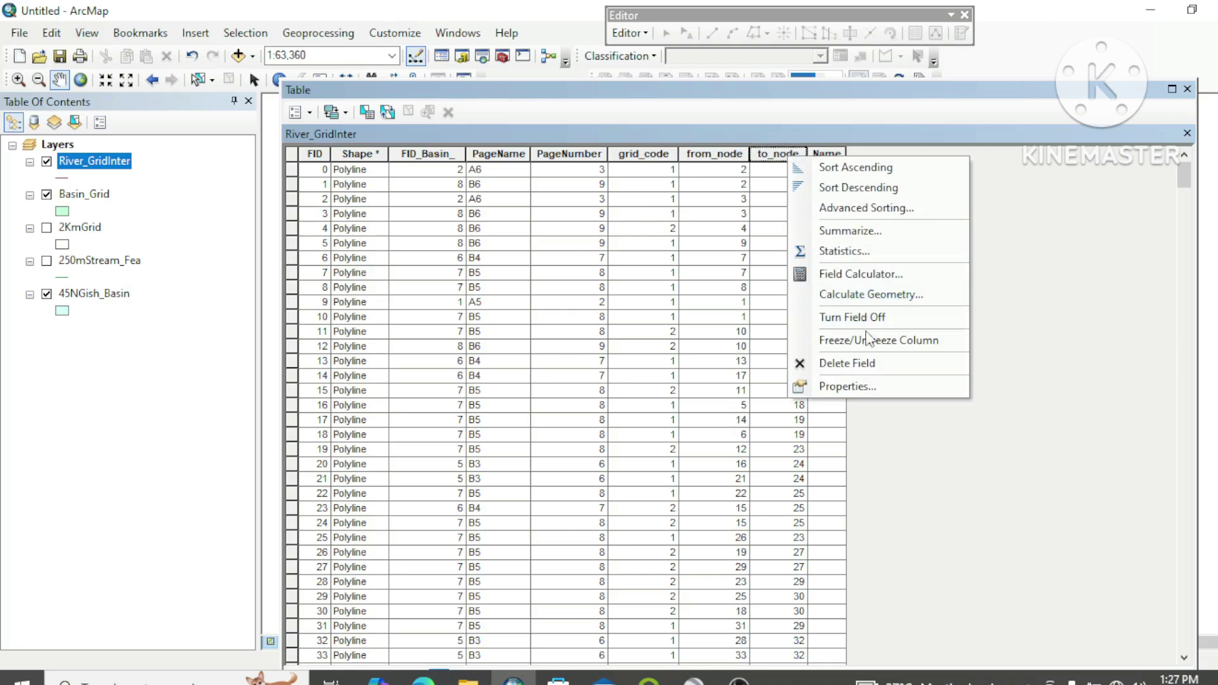
click(862, 316)
right_click(720, 159)
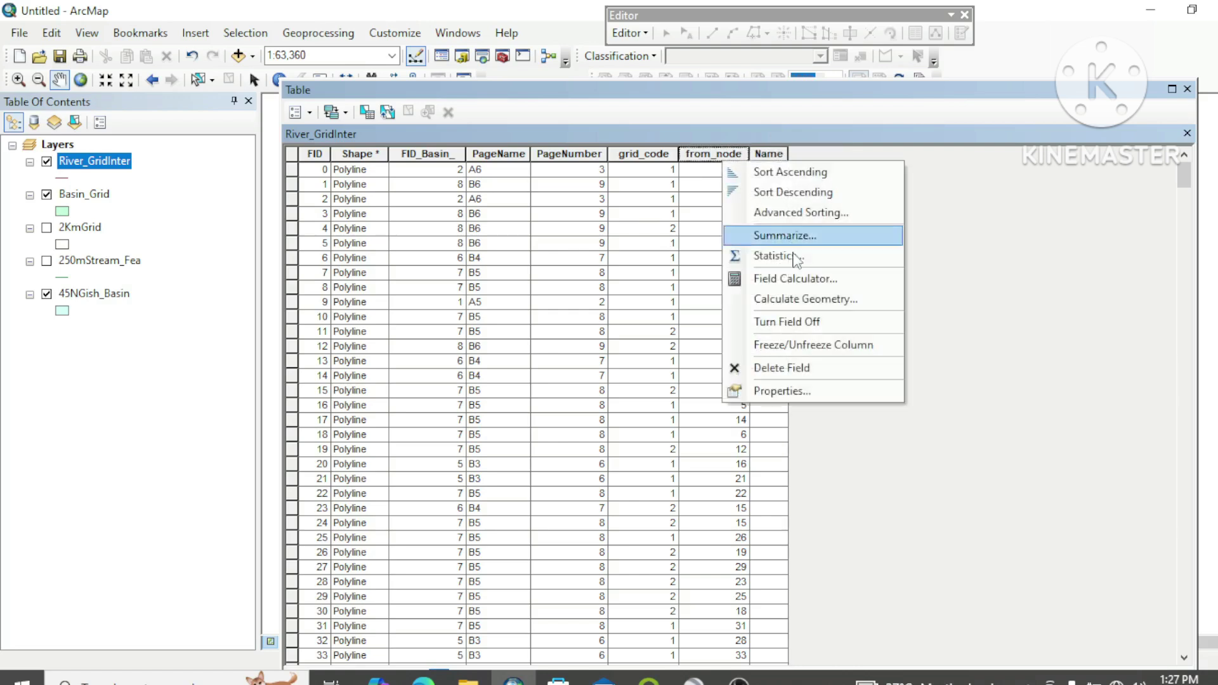
click(806, 323)
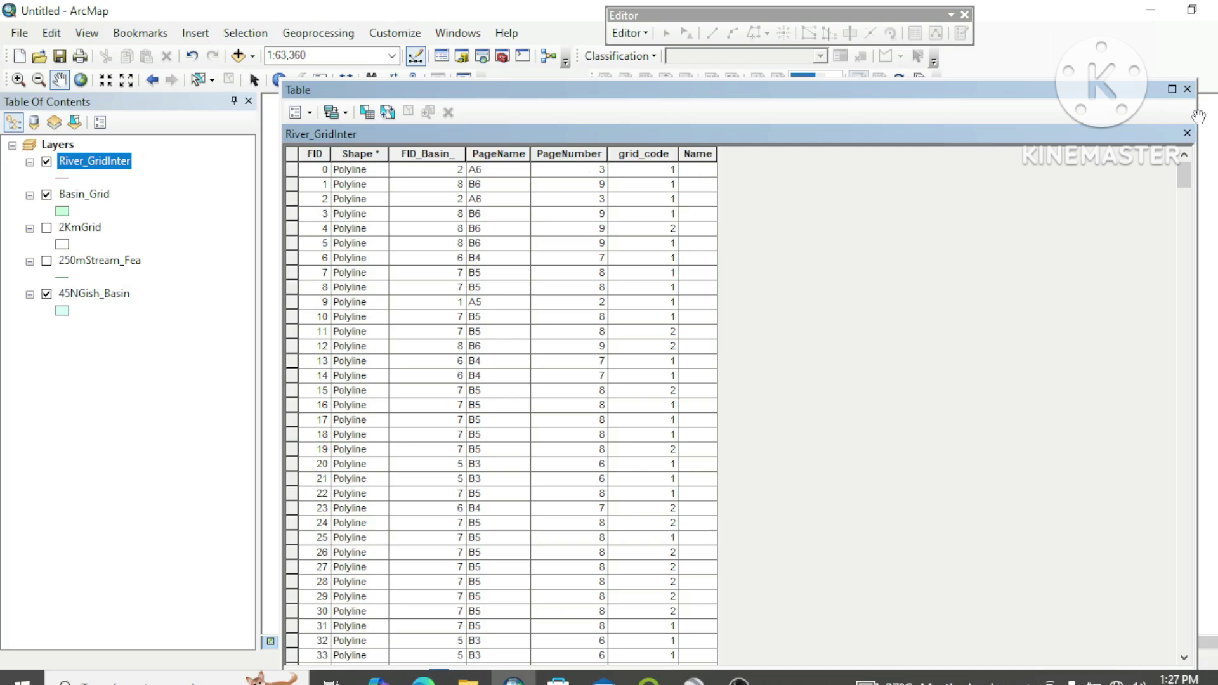
- Narrow the table window so the basin map shows beside it, and sort the records ascending by PageNumber
drag(1196, 118, 752, 166)
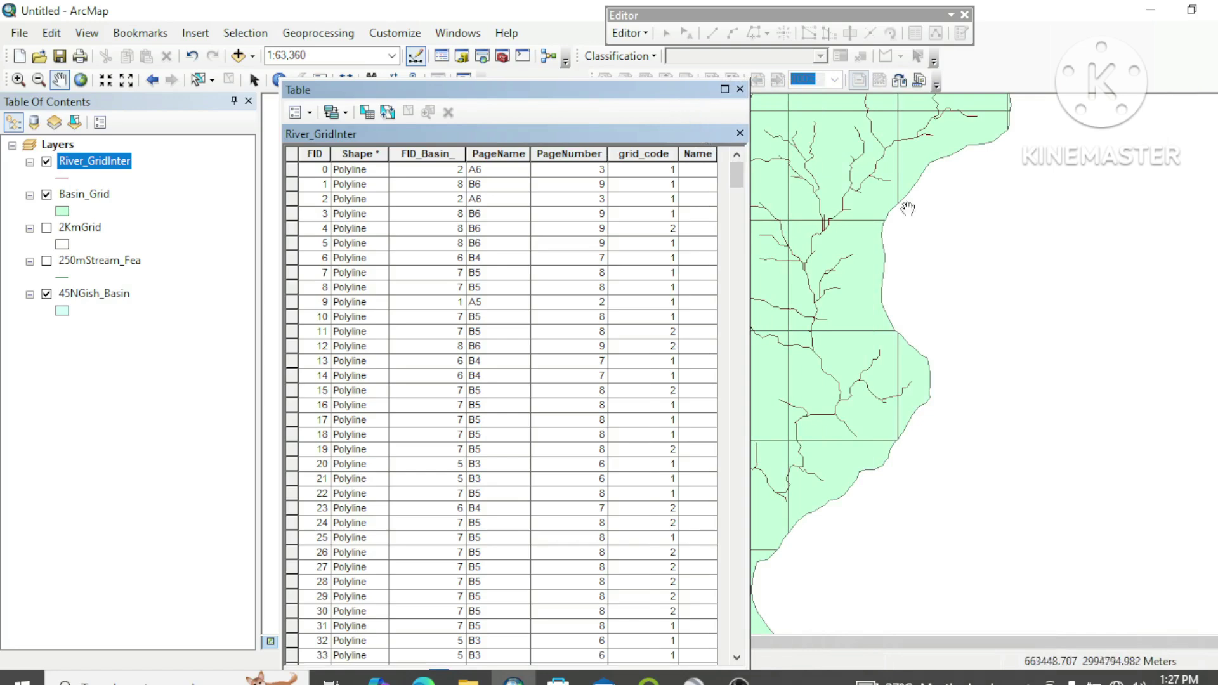
scroll(977, 263, up, 2)
scroll(982, 262, up, 1)
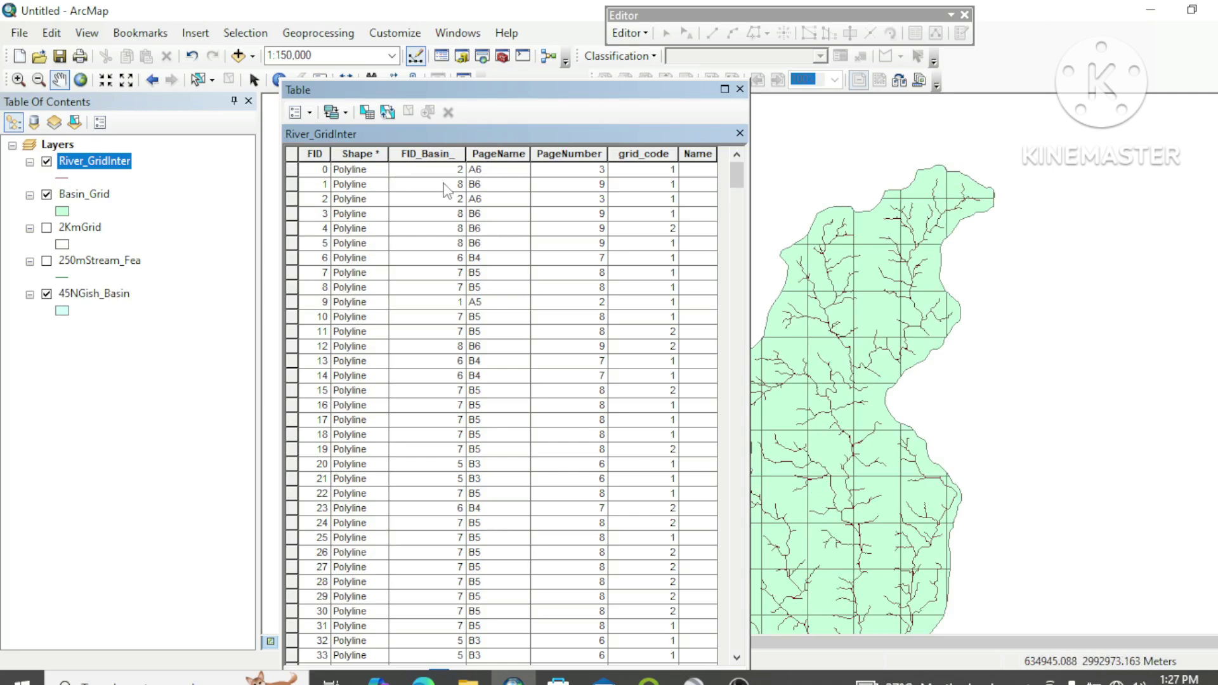
double_click(570, 152)
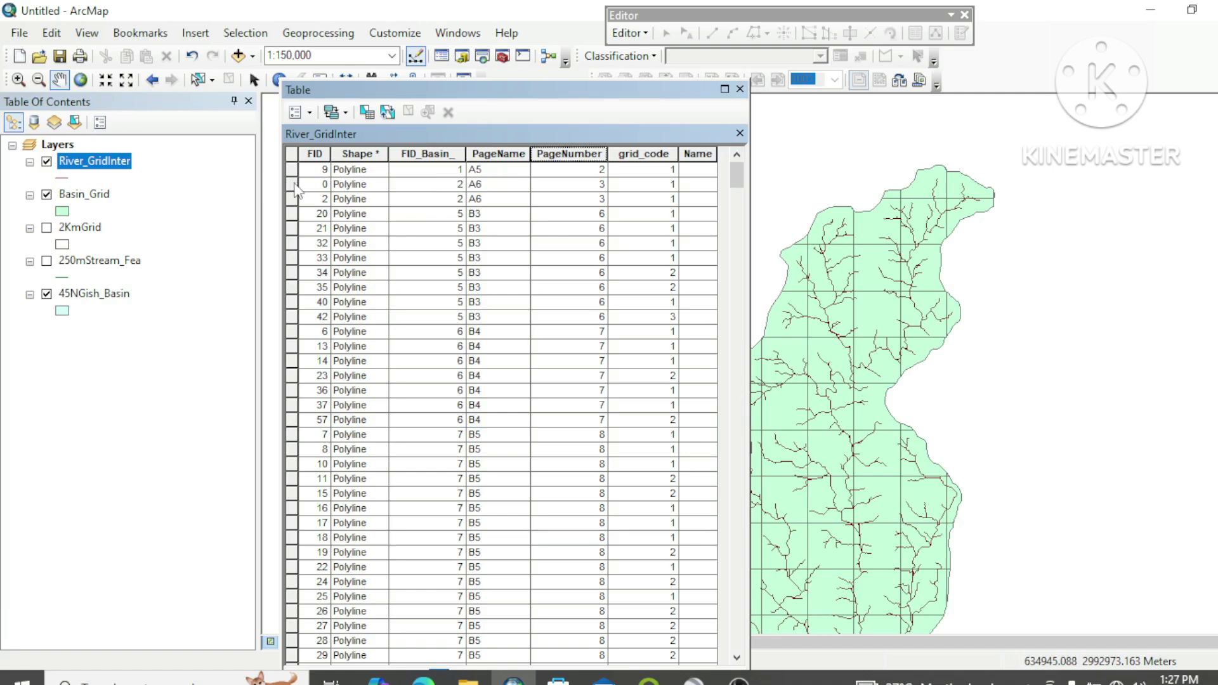
- Select the two A6 records to examine their stream segments on the map, and clear the selection
mouse_move(295, 188)
mouse_down()
mouse_move(299, 215)
mouse_move(299, 202)
mouse_up()
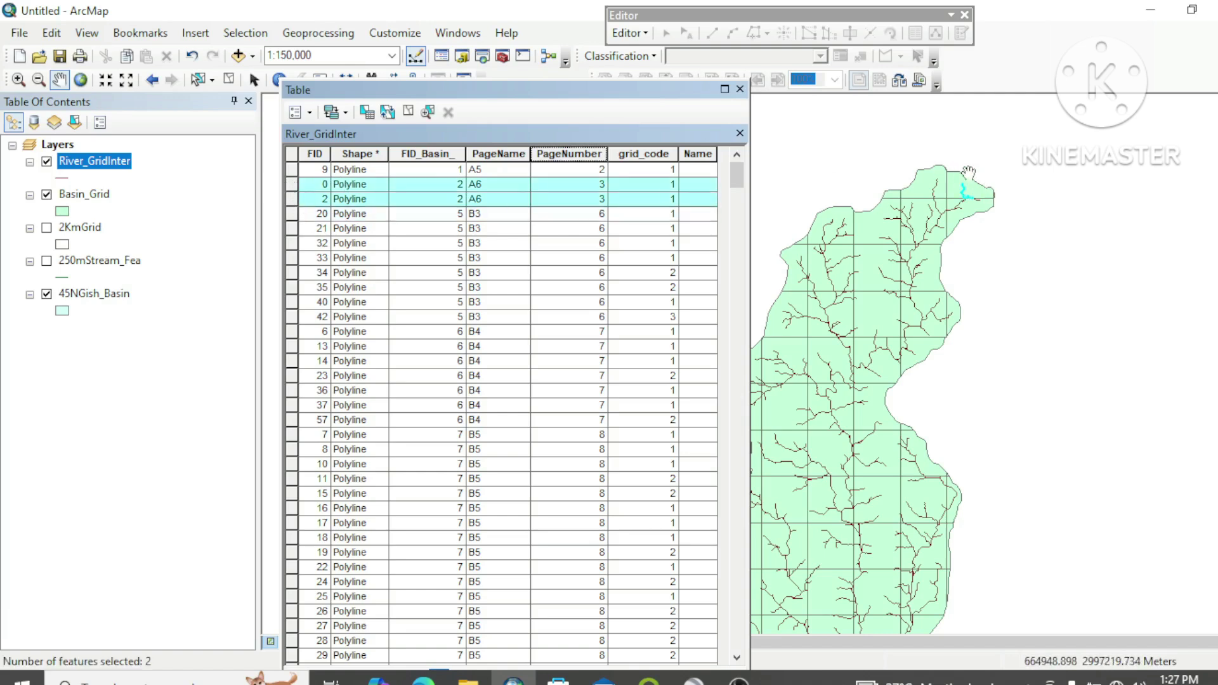
scroll(1001, 191, down, 2)
scroll(964, 216, down, 3)
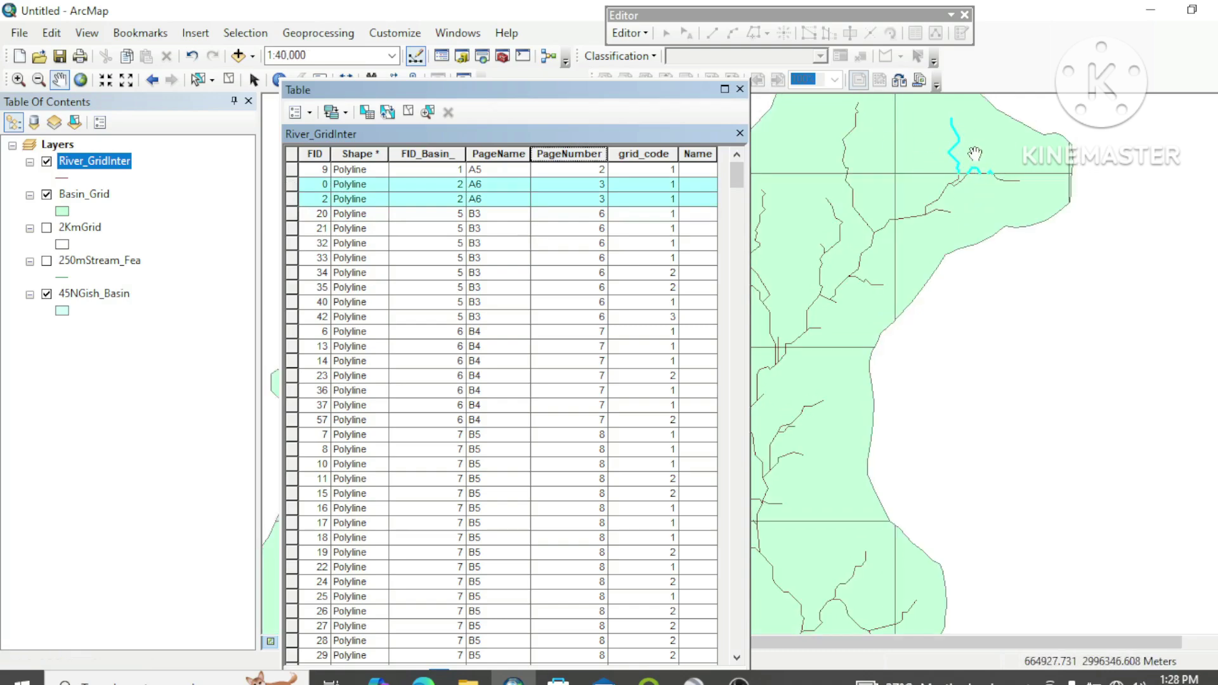
scroll(913, 193, down, 1)
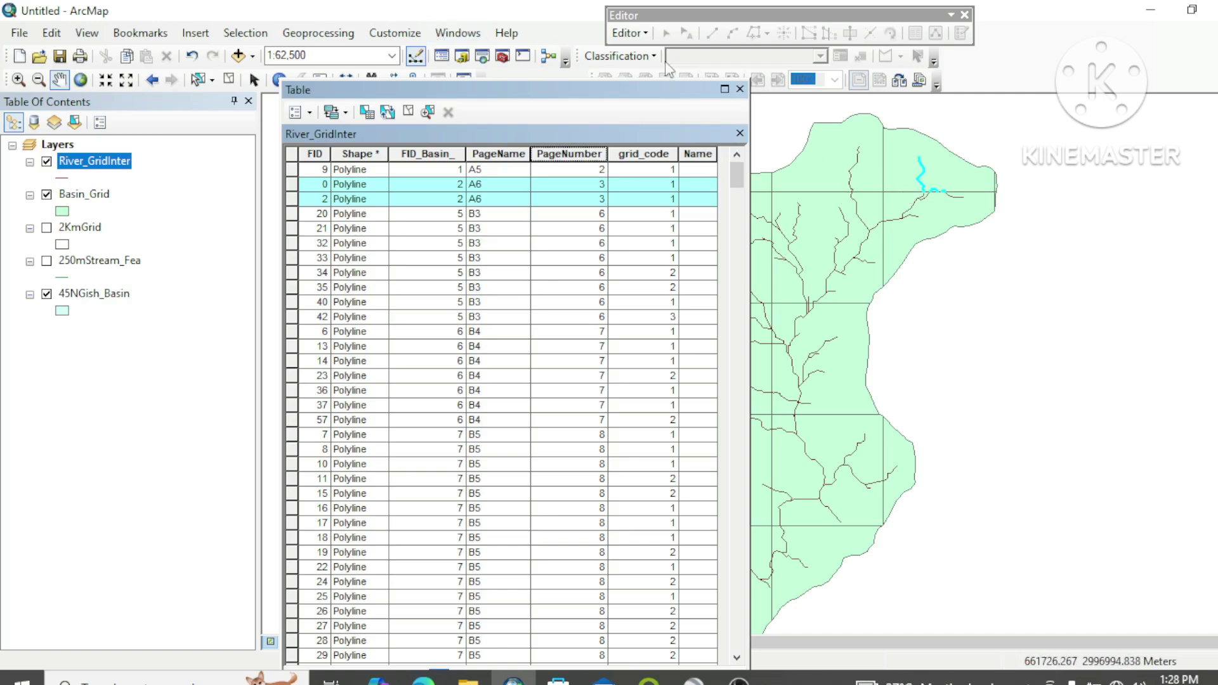
click(229, 80)
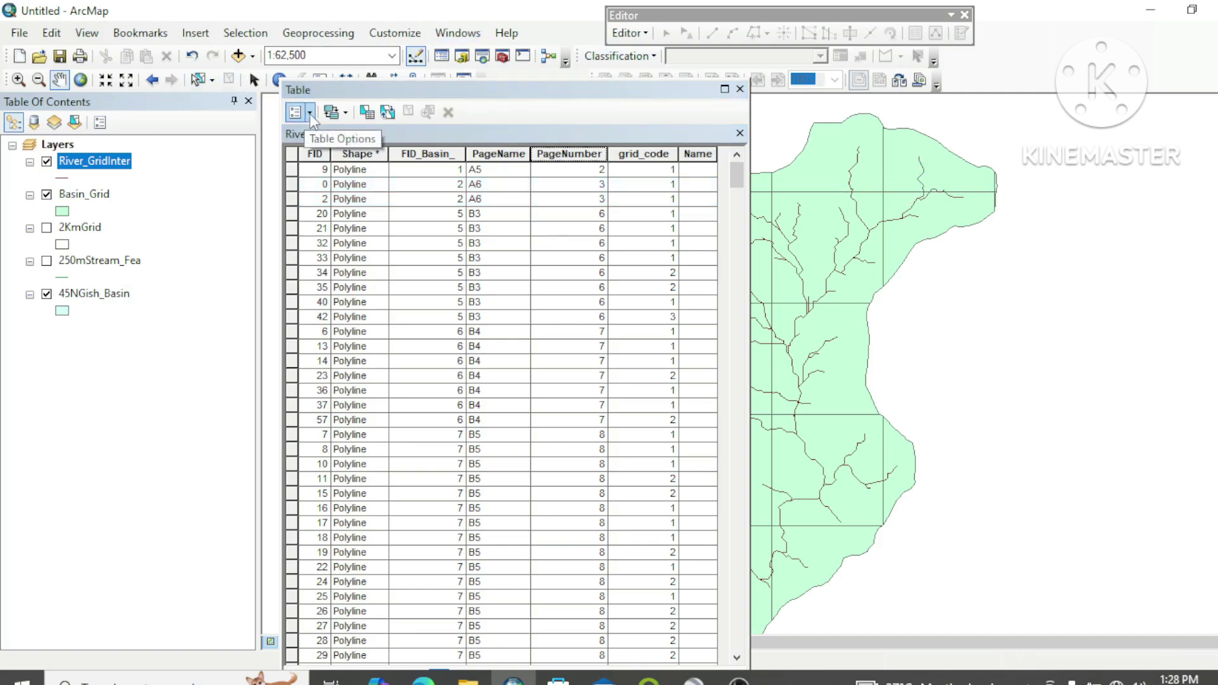
- Add a Double field named Length to the River_GridInter table and collapse the FID_Basin_ column
click(310, 113)
click(354, 244)
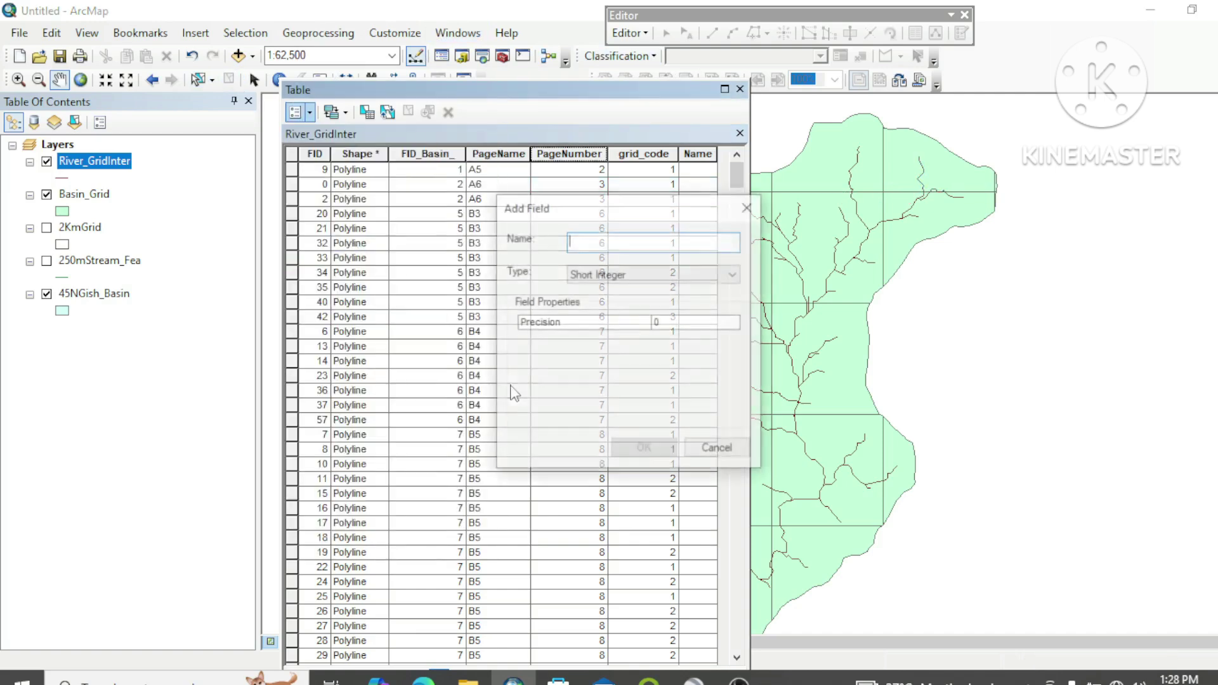
text(Length)
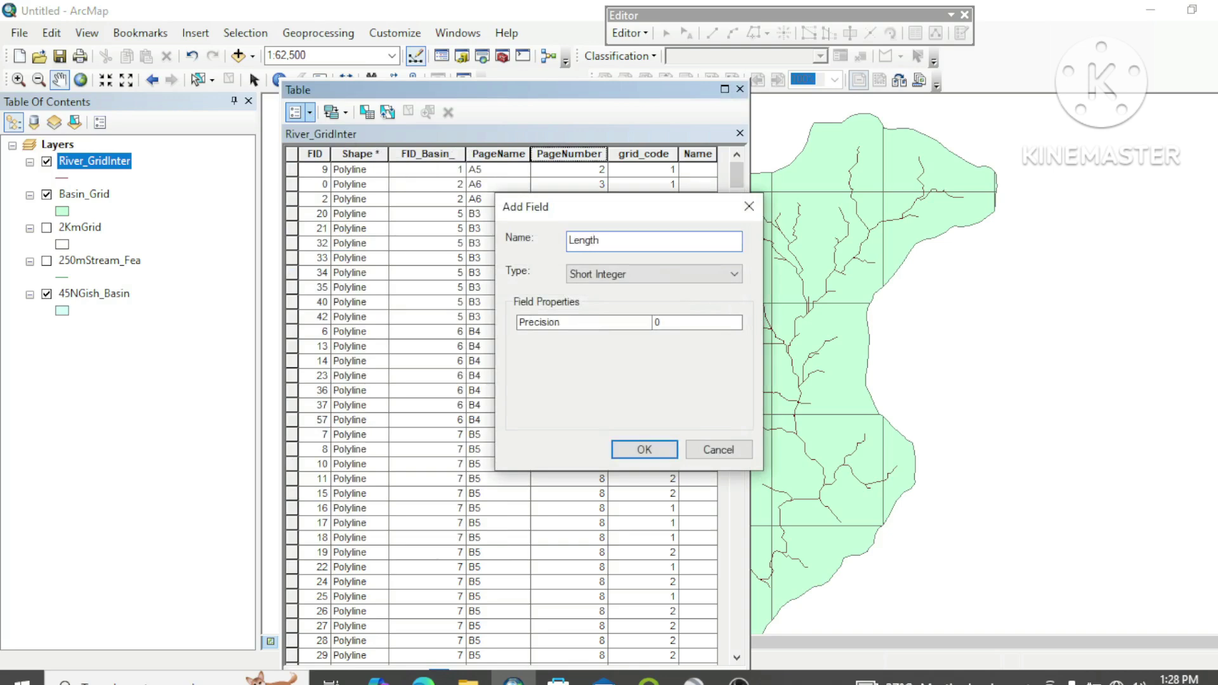
click(630, 274)
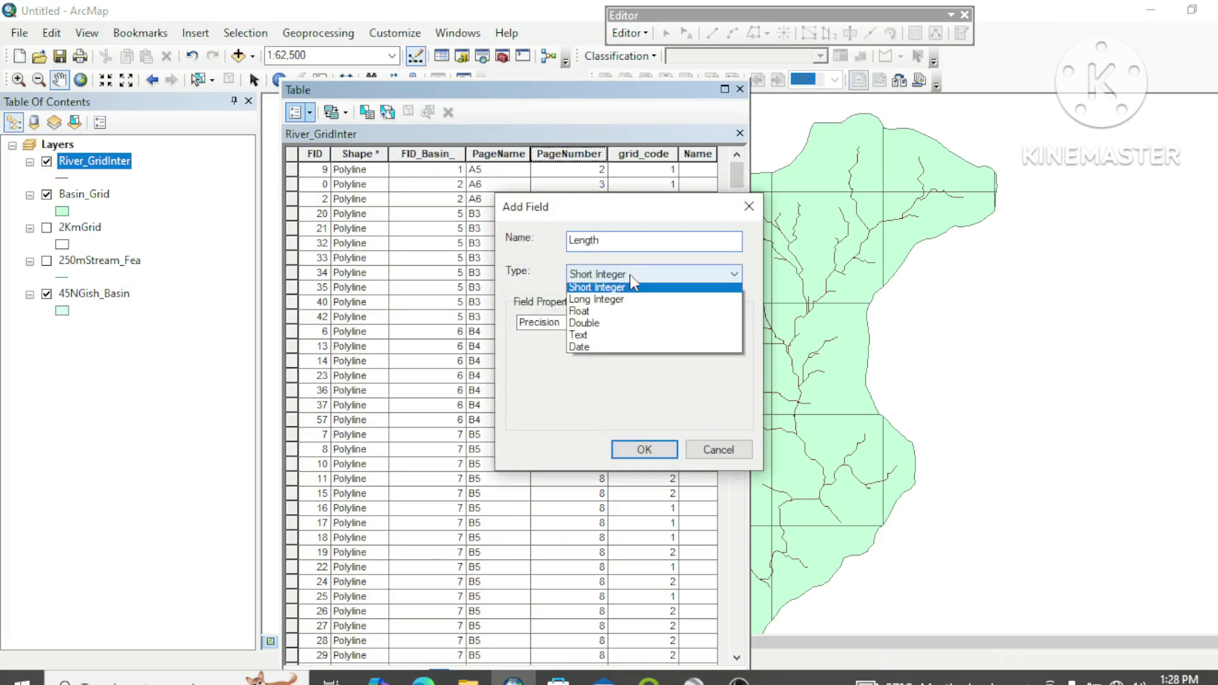
click(614, 335)
click(657, 452)
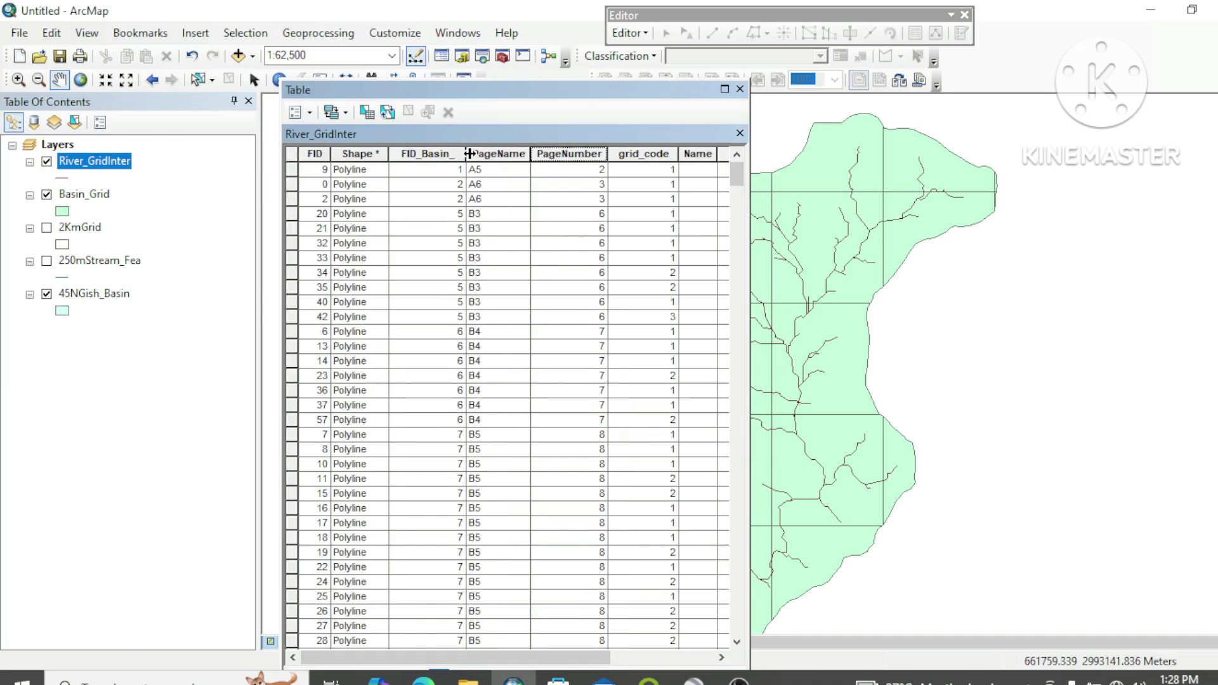
drag(468, 155, 388, 156)
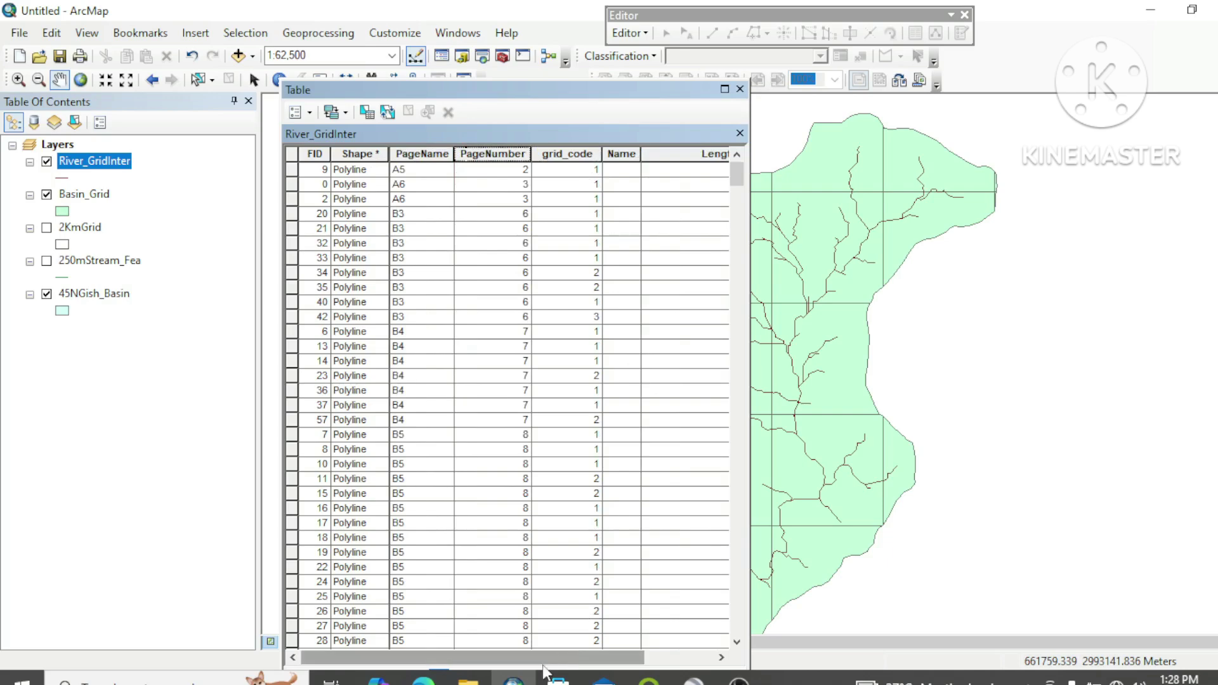
drag(544, 660, 709, 625)
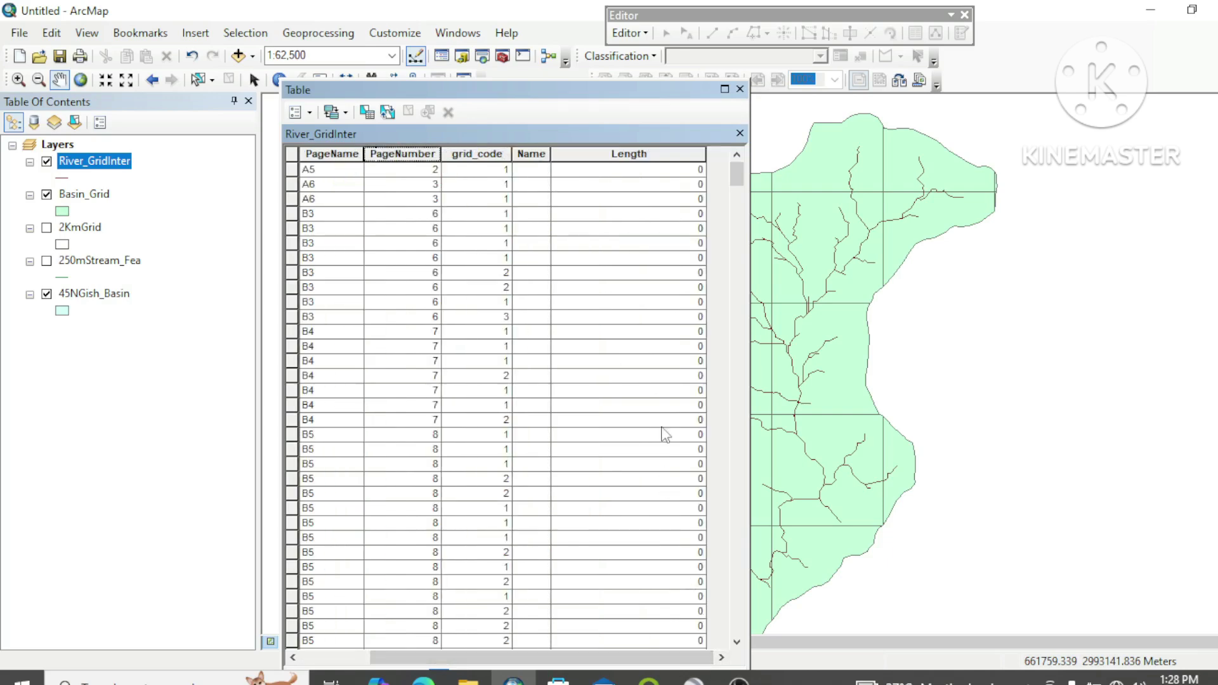
- Start an edit session on the River_GridInter layer
click(640, 35)
click(655, 56)
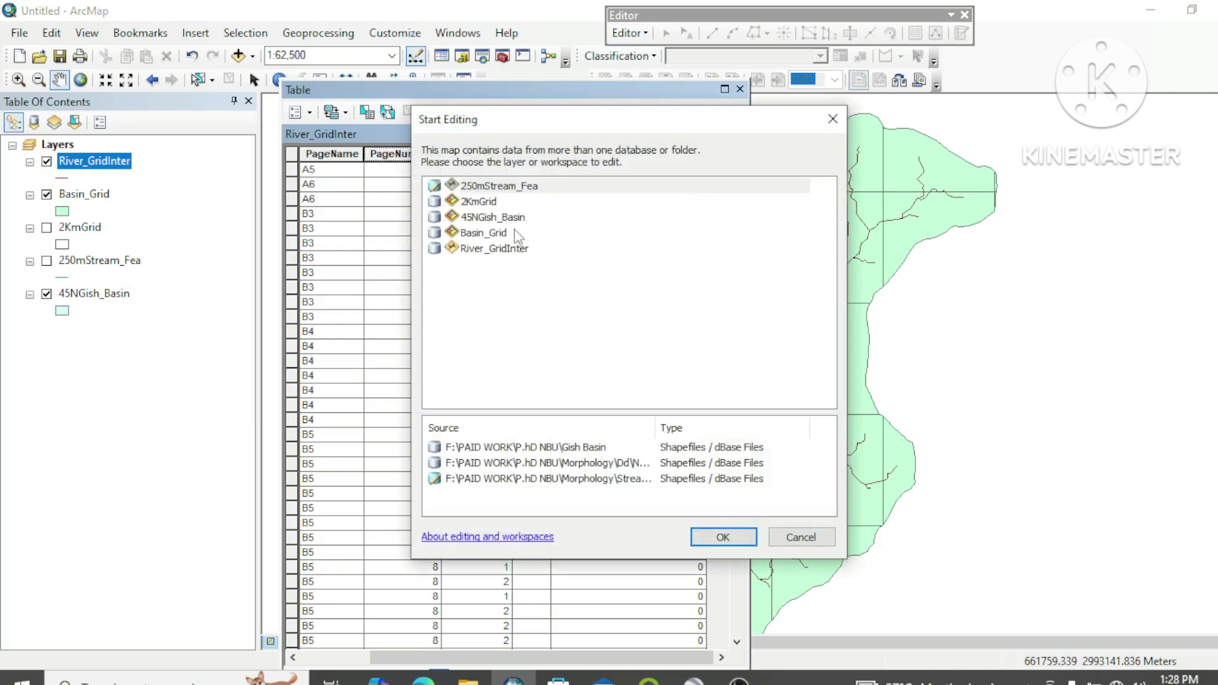
click(501, 248)
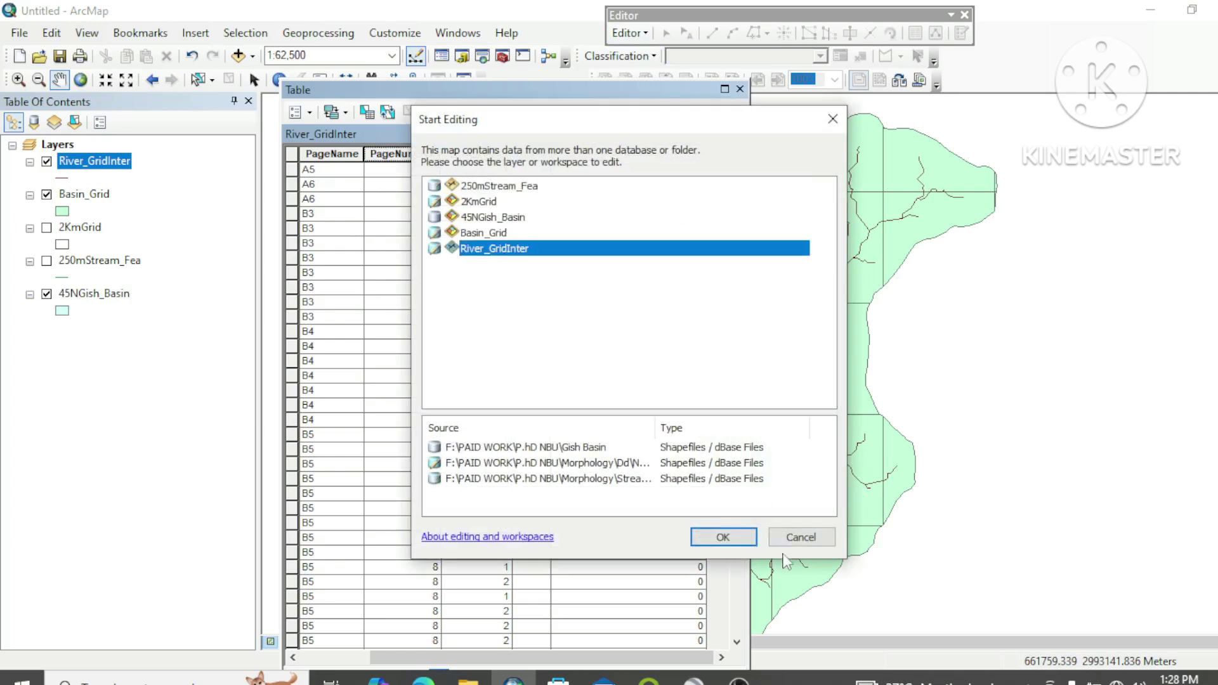
click(724, 537)
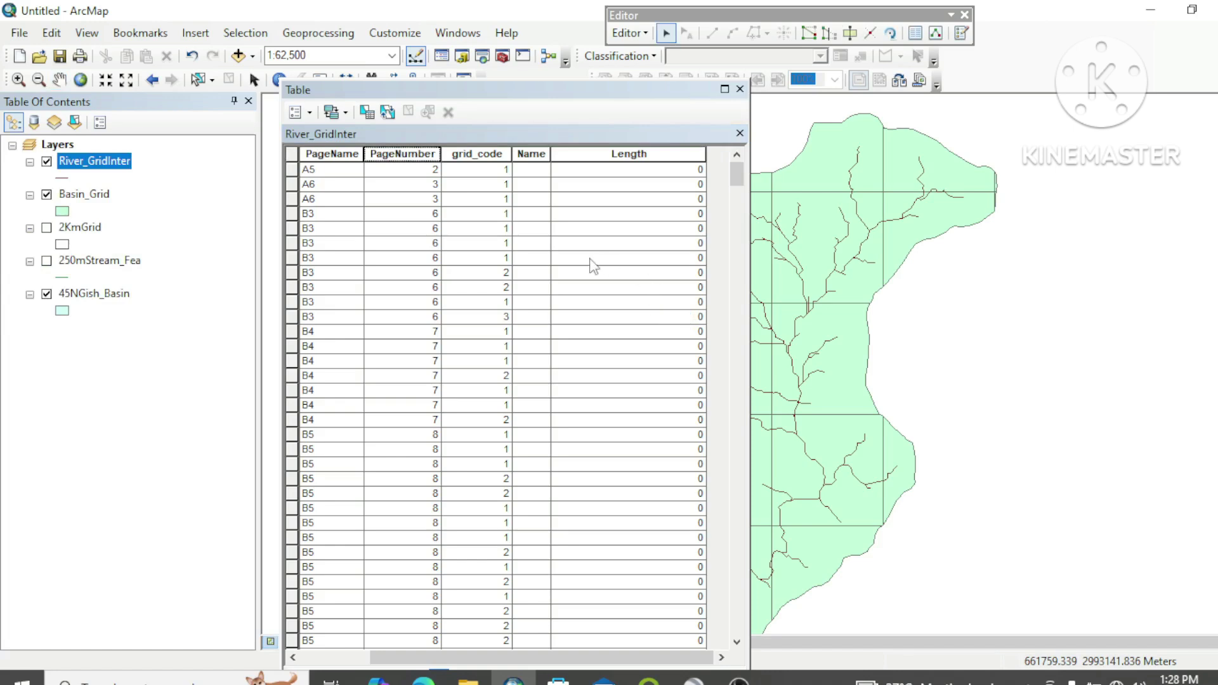
- Calculate the Length field's geometry as length in Kilometers [km] for all River_GridInter records
click(597, 153)
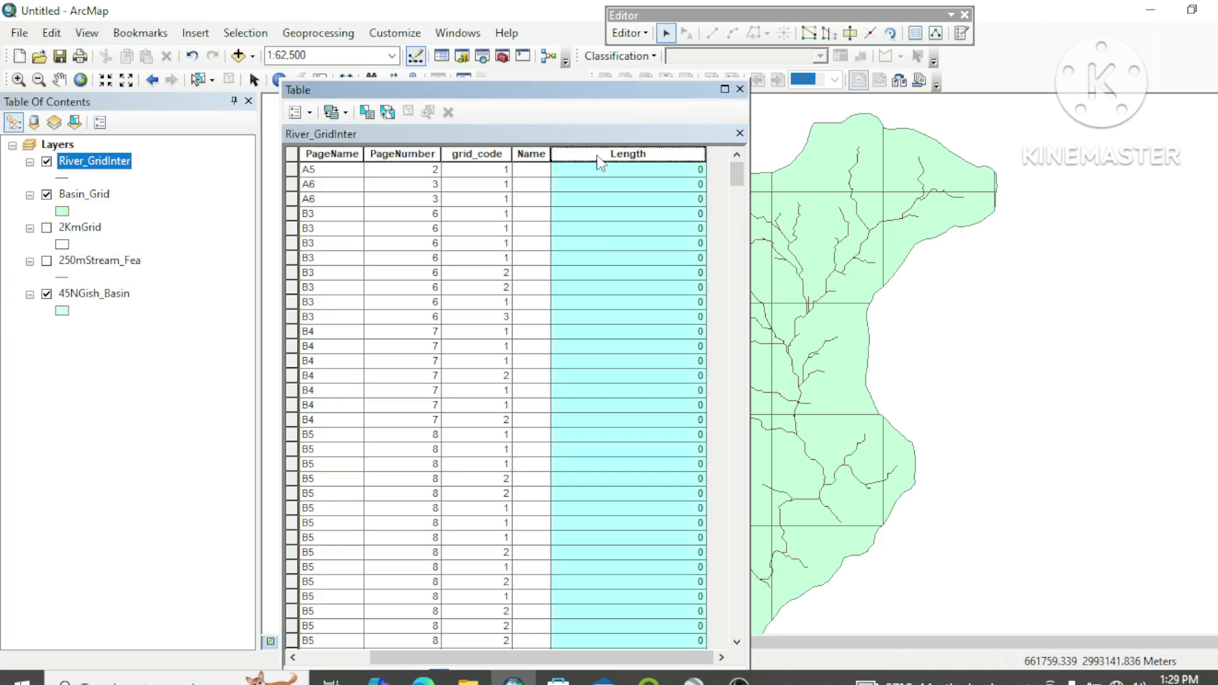
right_click(597, 155)
click(661, 296)
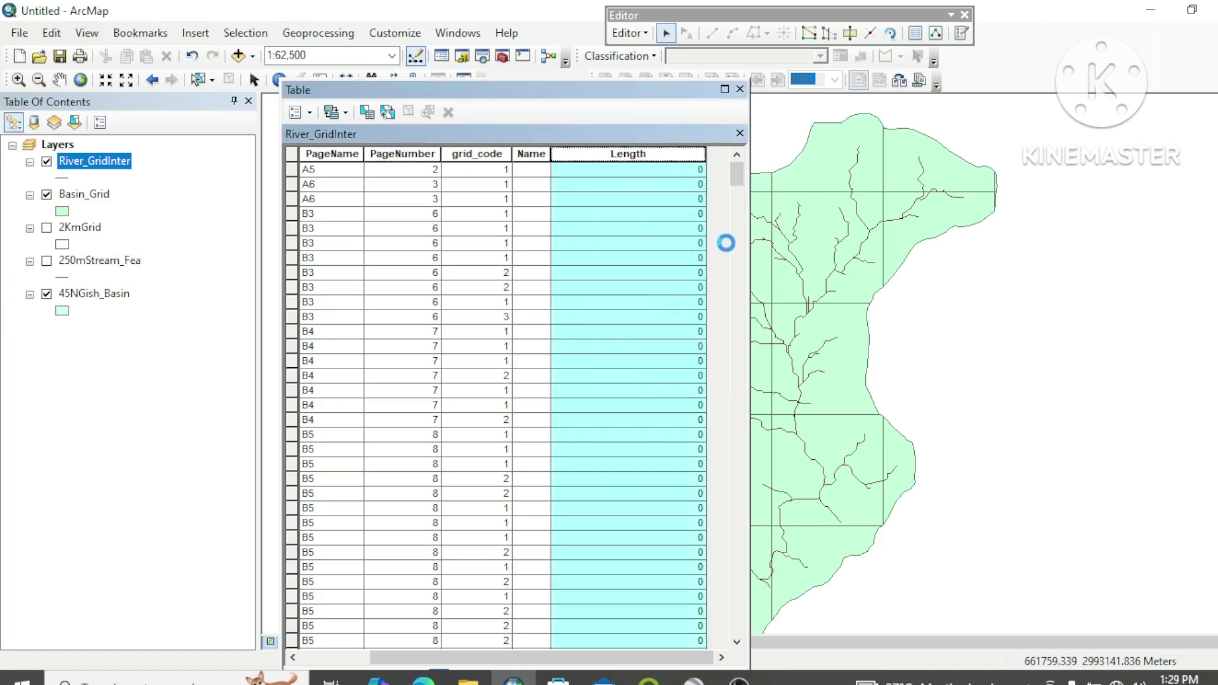
click(632, 396)
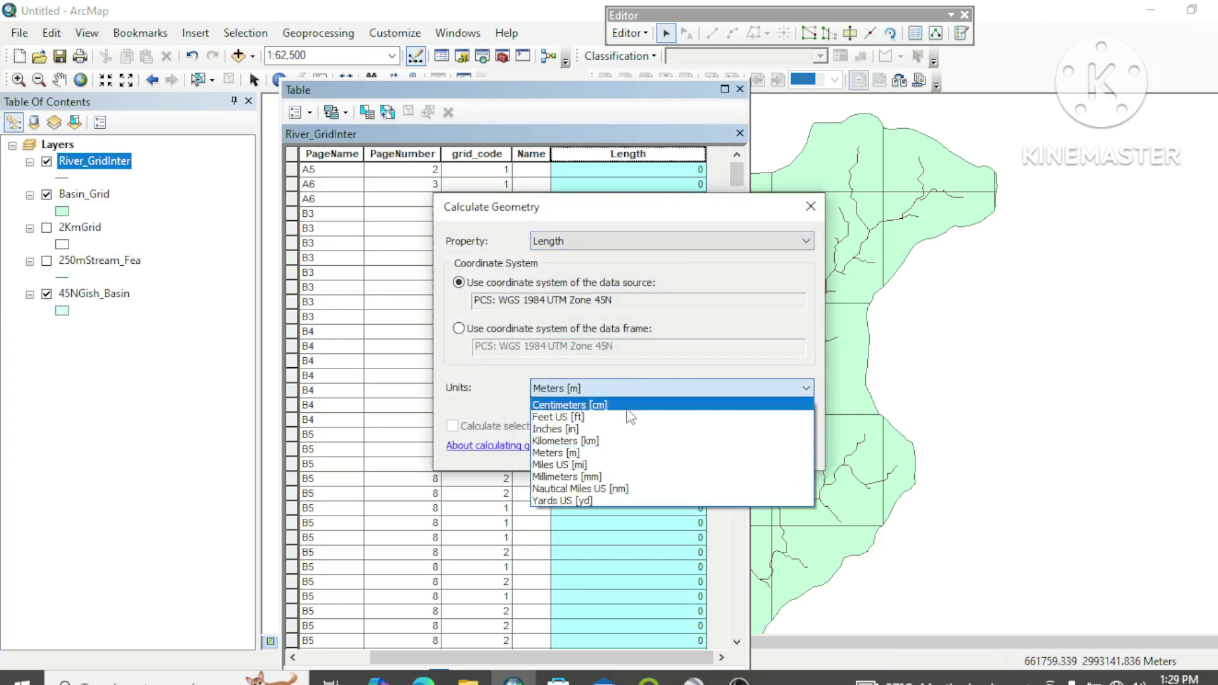
click(617, 442)
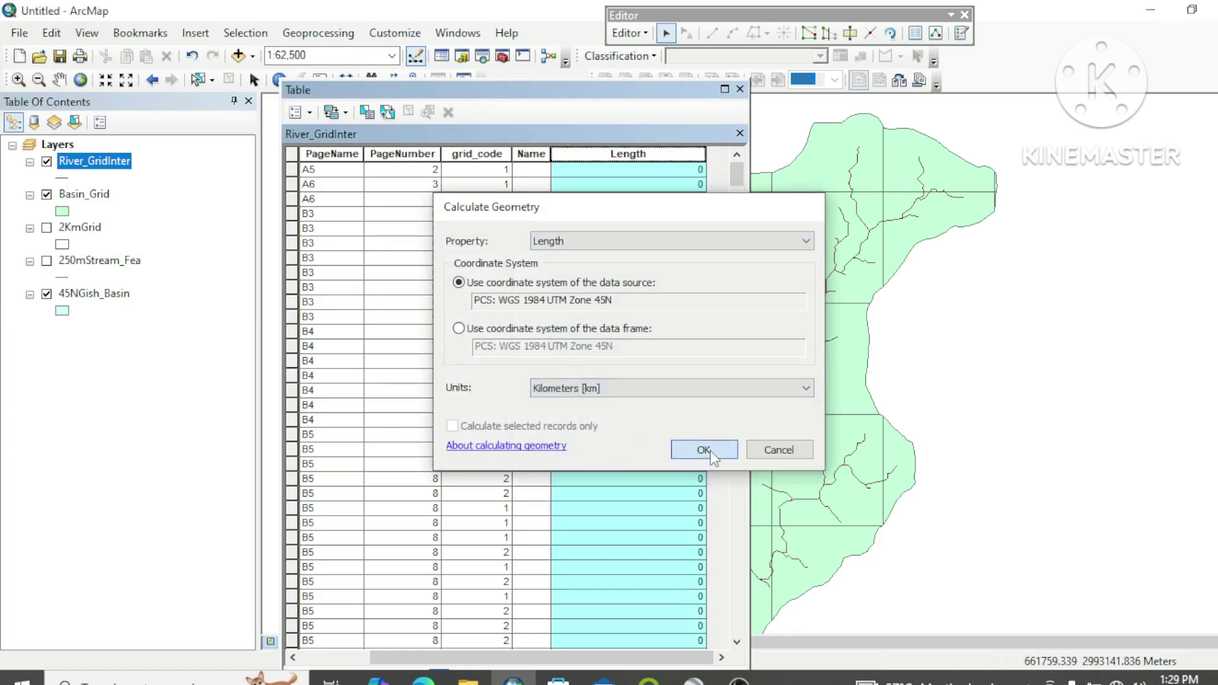
click(710, 451)
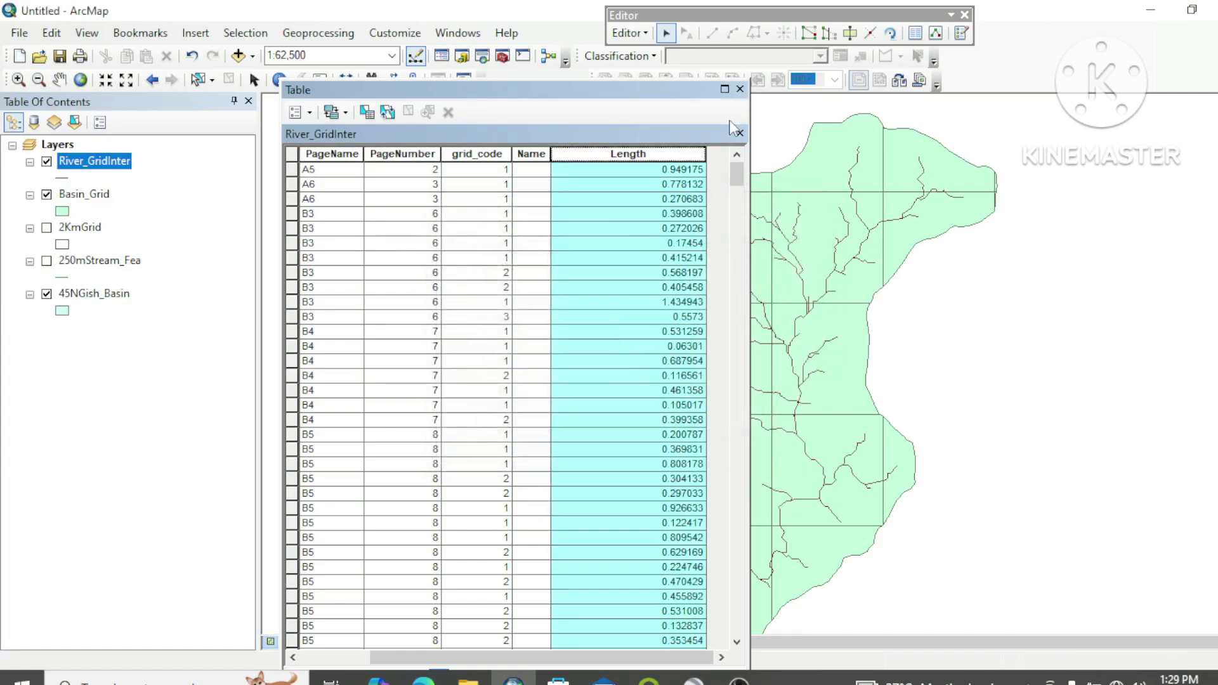
- Format the Length field to 2 decimal places and turn on its field highlighting
right_click(671, 155)
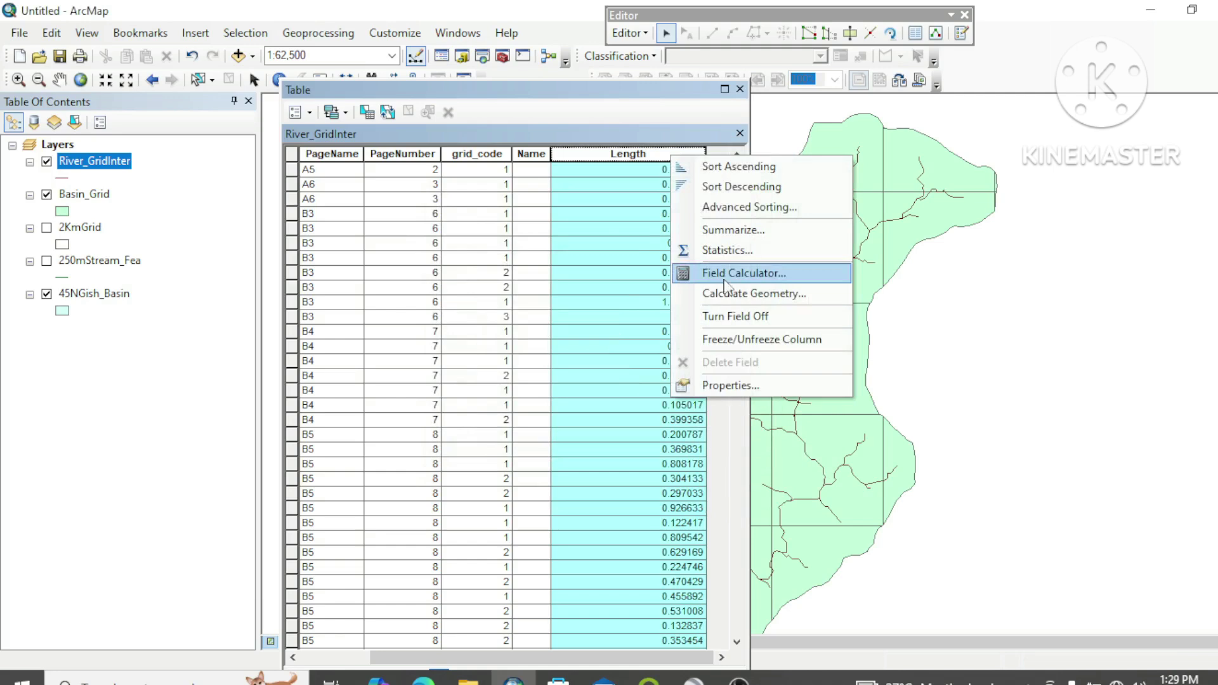
click(730, 386)
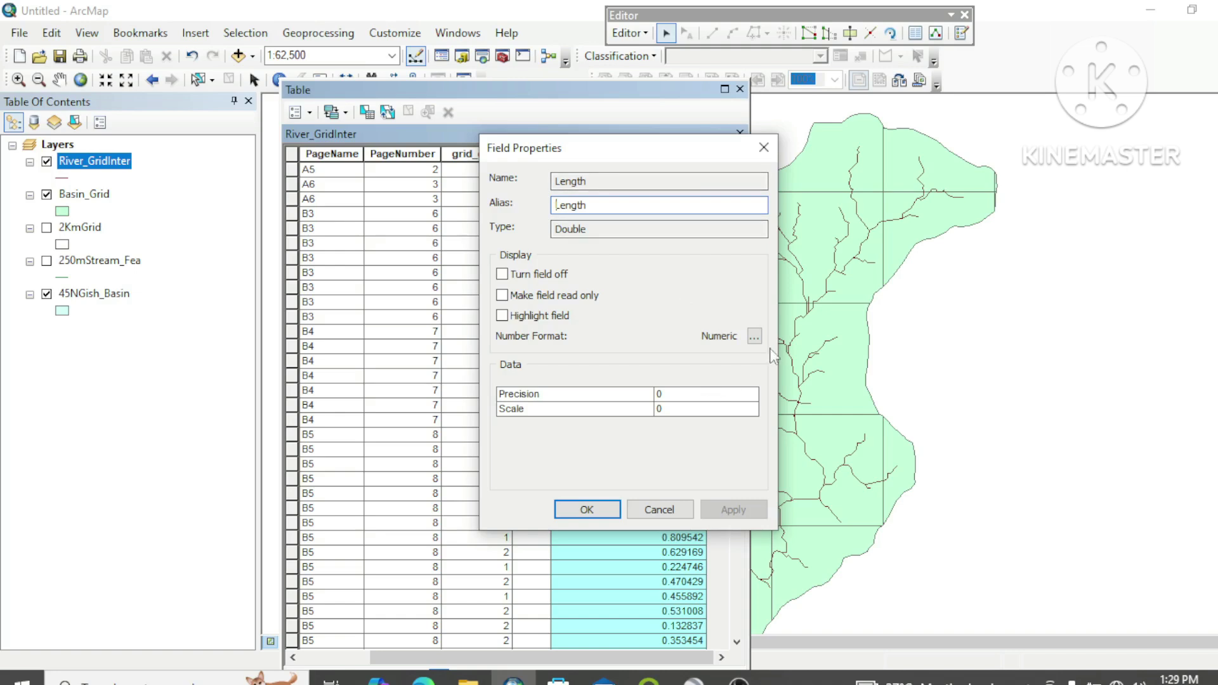
click(754, 337)
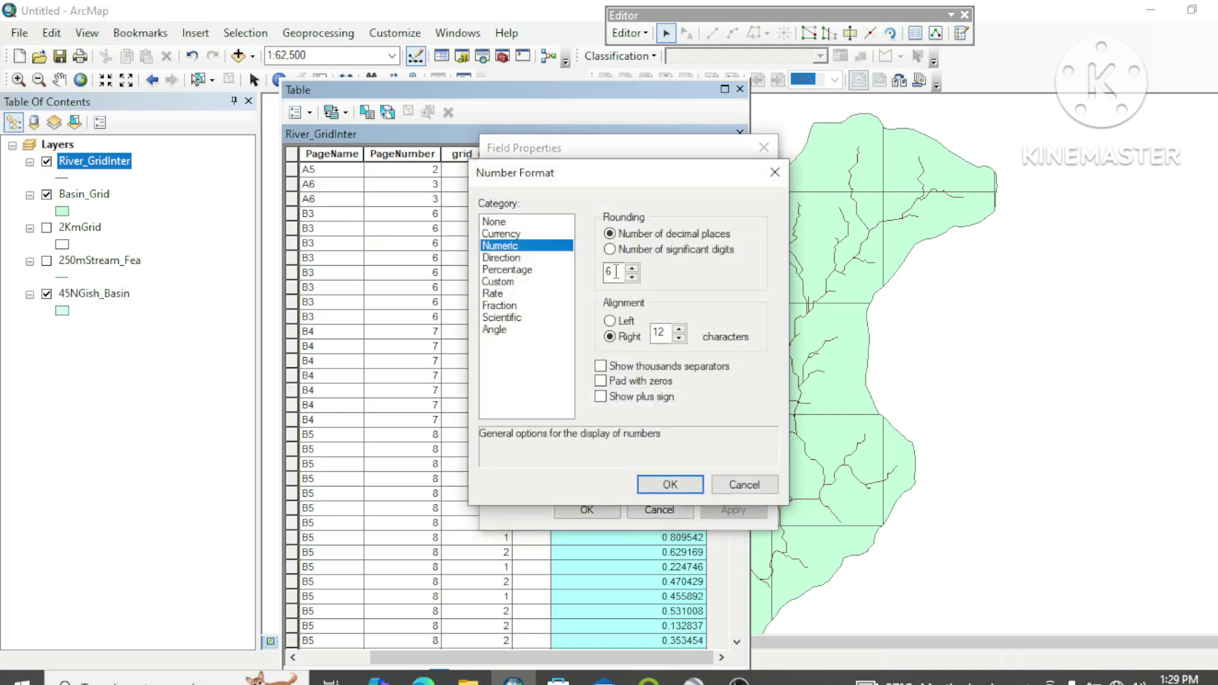
text(2)
click(681, 486)
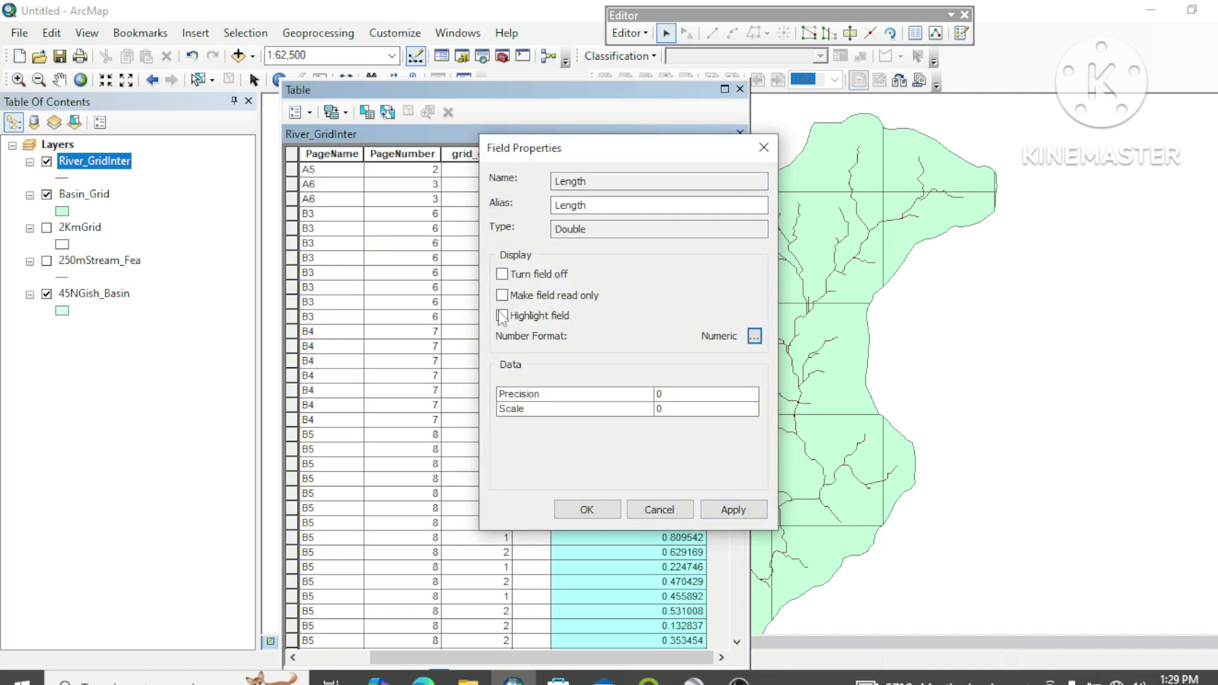
click(502, 316)
click(733, 509)
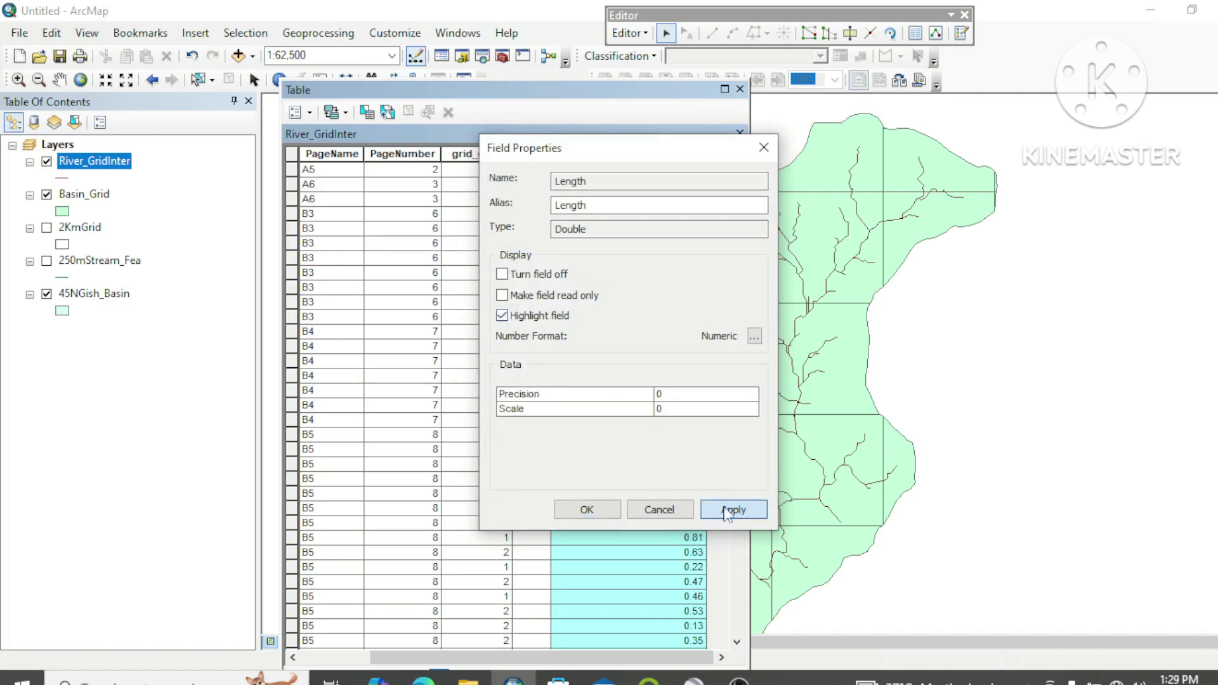
click(587, 510)
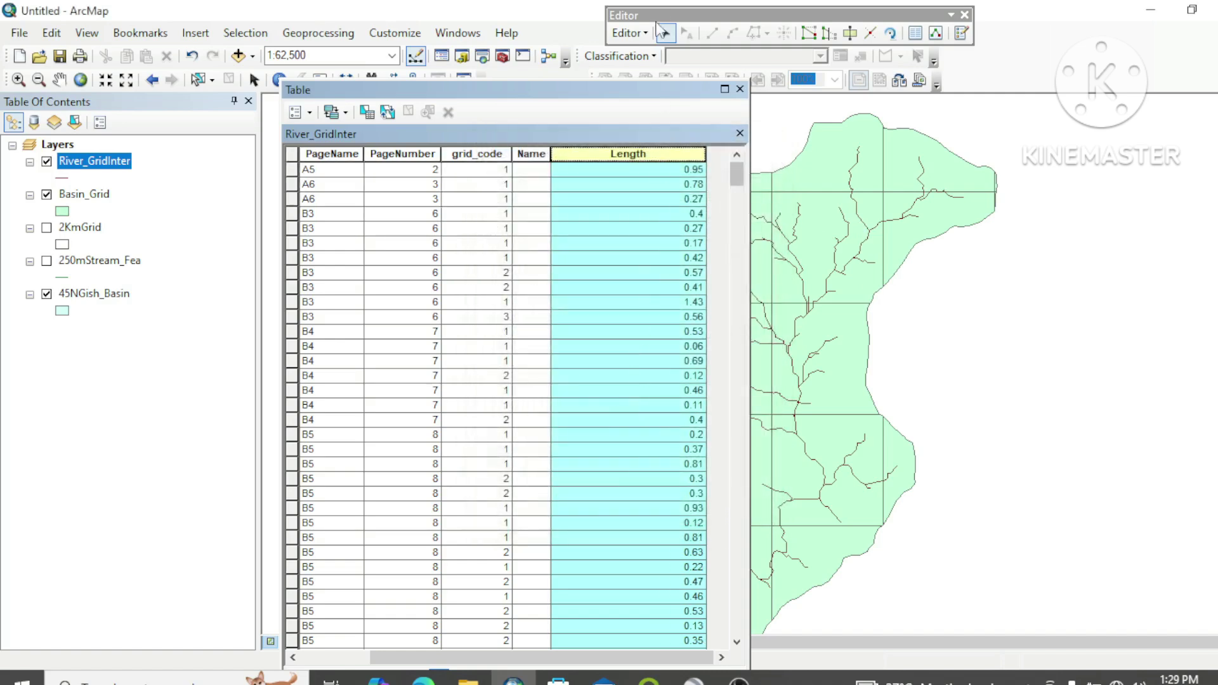
- Save the edits to River_GridInter and stop the edit session
click(641, 35)
click(665, 97)
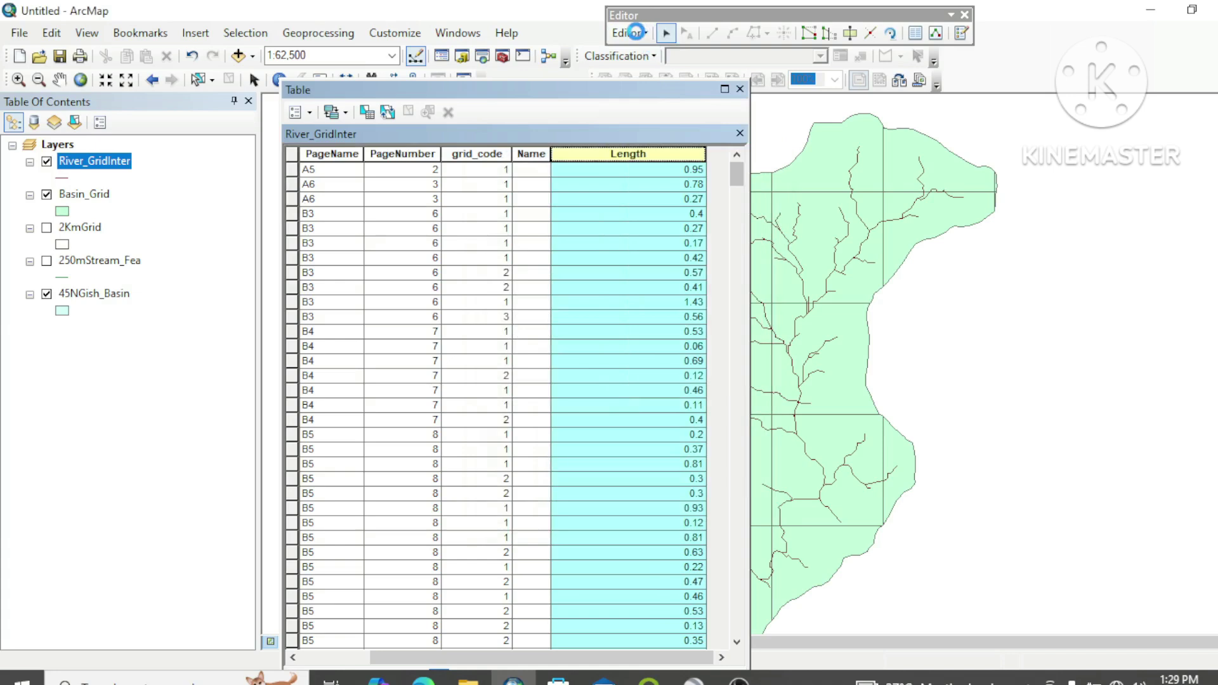
click(635, 32)
click(651, 72)
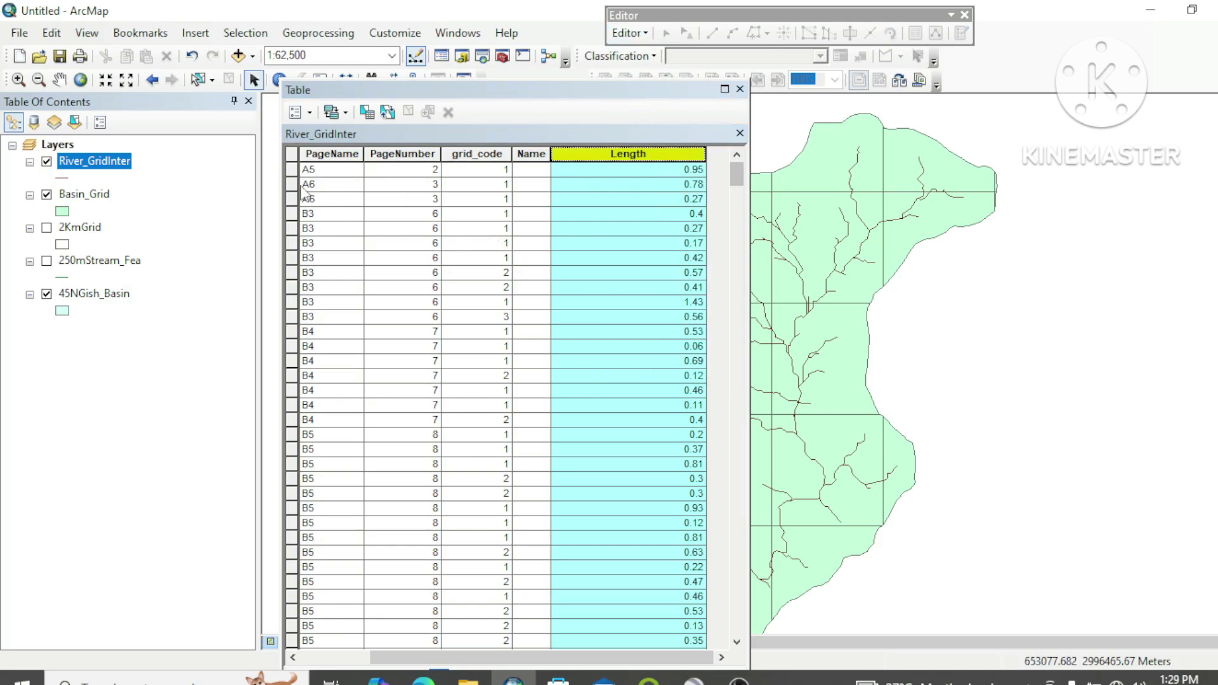
- Select the two A6 records to examine their segments up close on the map, then close the table and clear the selection
drag(295, 184, 297, 198)
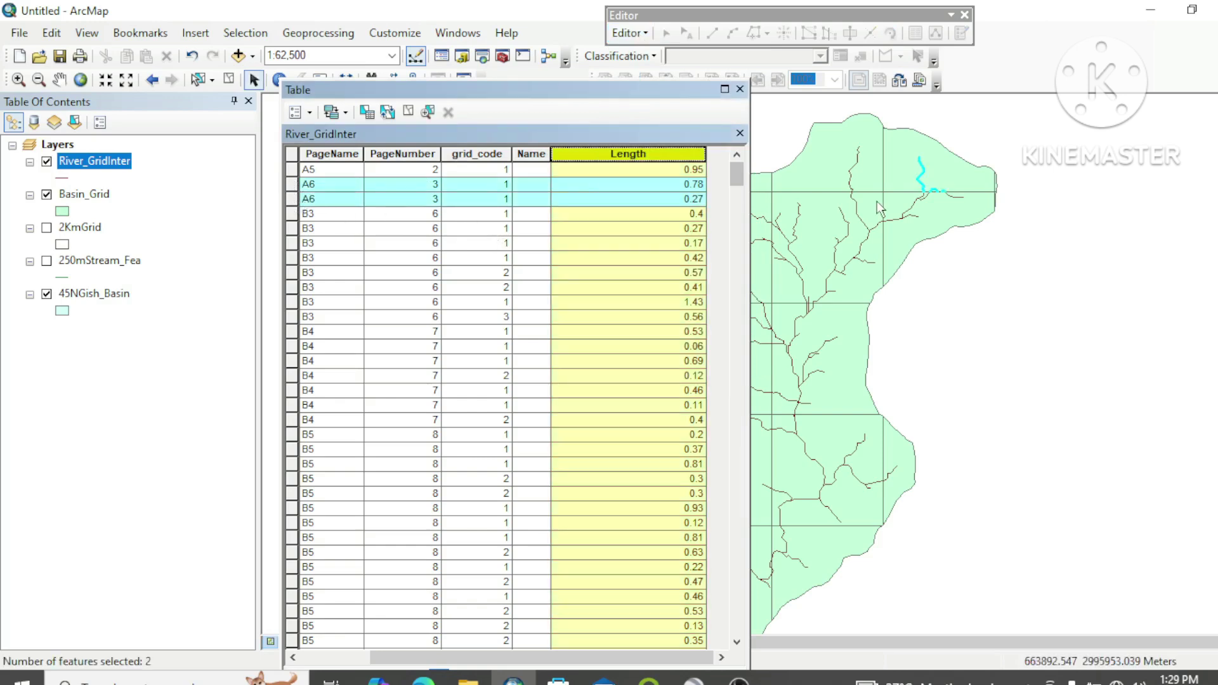
scroll(938, 189, up, 3)
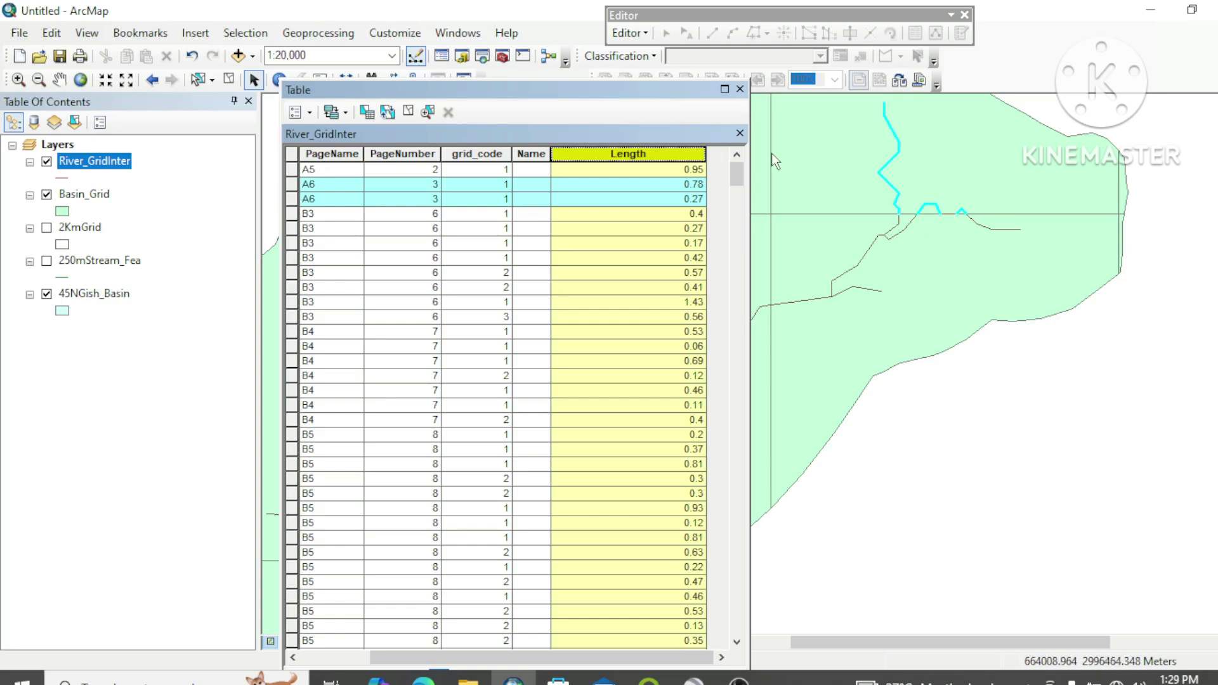
click(740, 89)
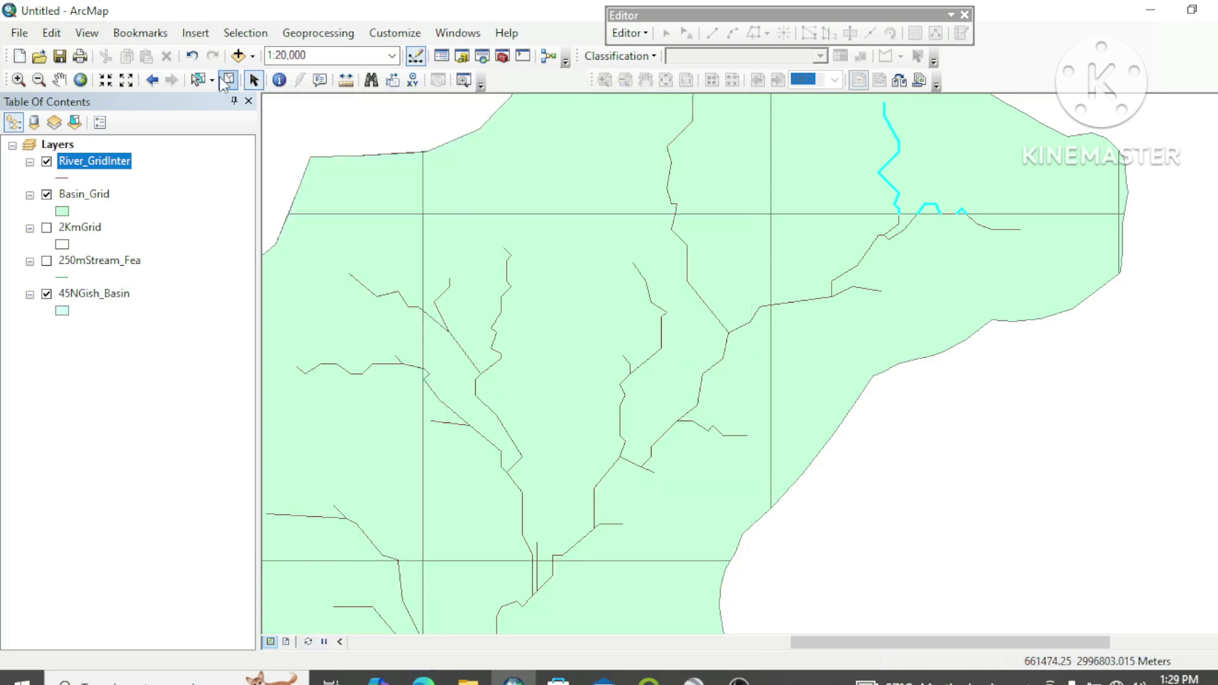
click(229, 79)
- Start the Dissolve geoprocessing tool with River_GridInter as the input features
click(318, 32)
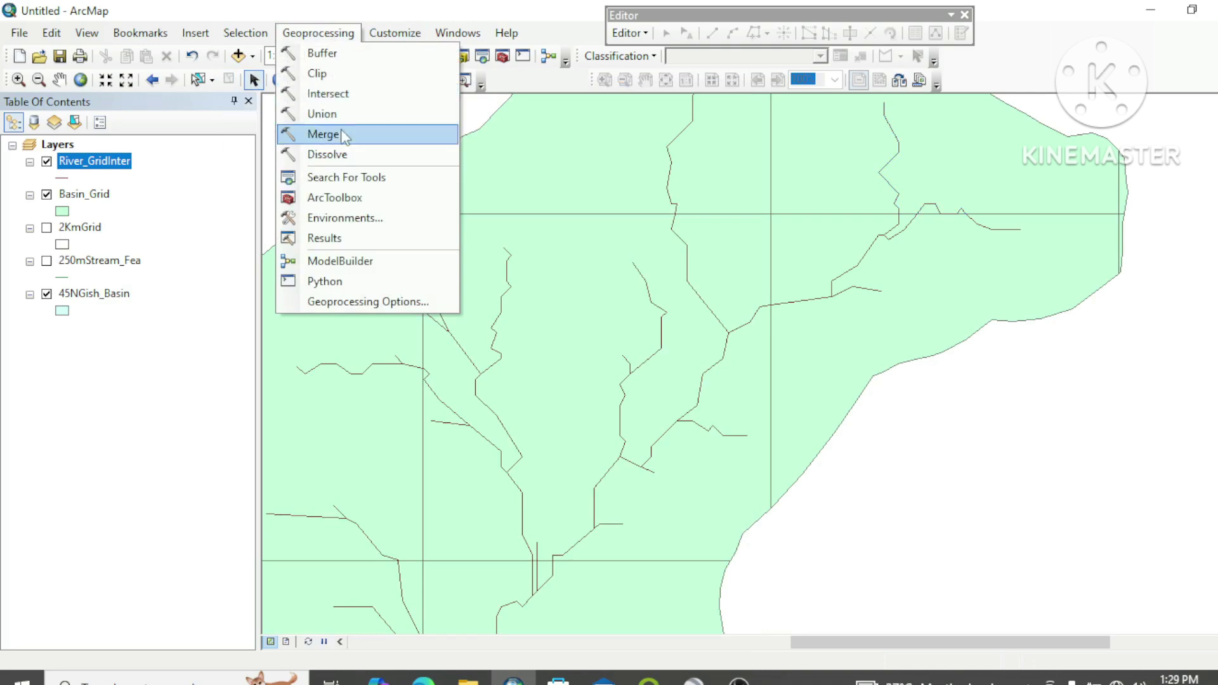
click(342, 156)
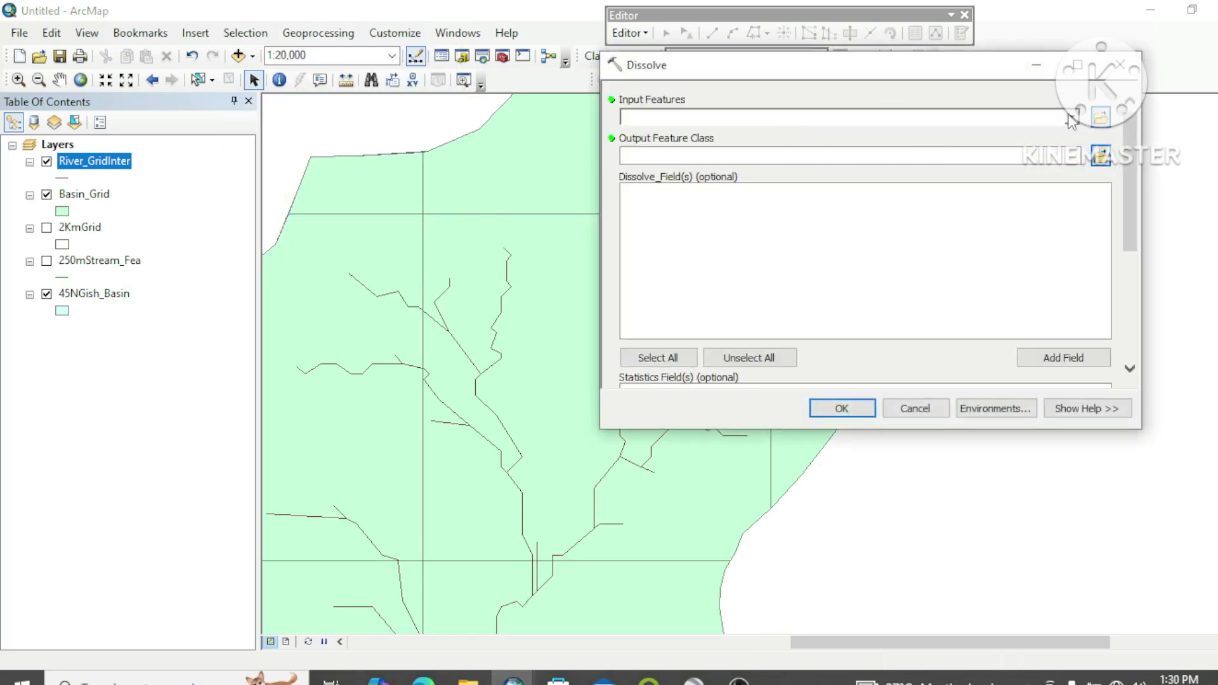
click(1072, 118)
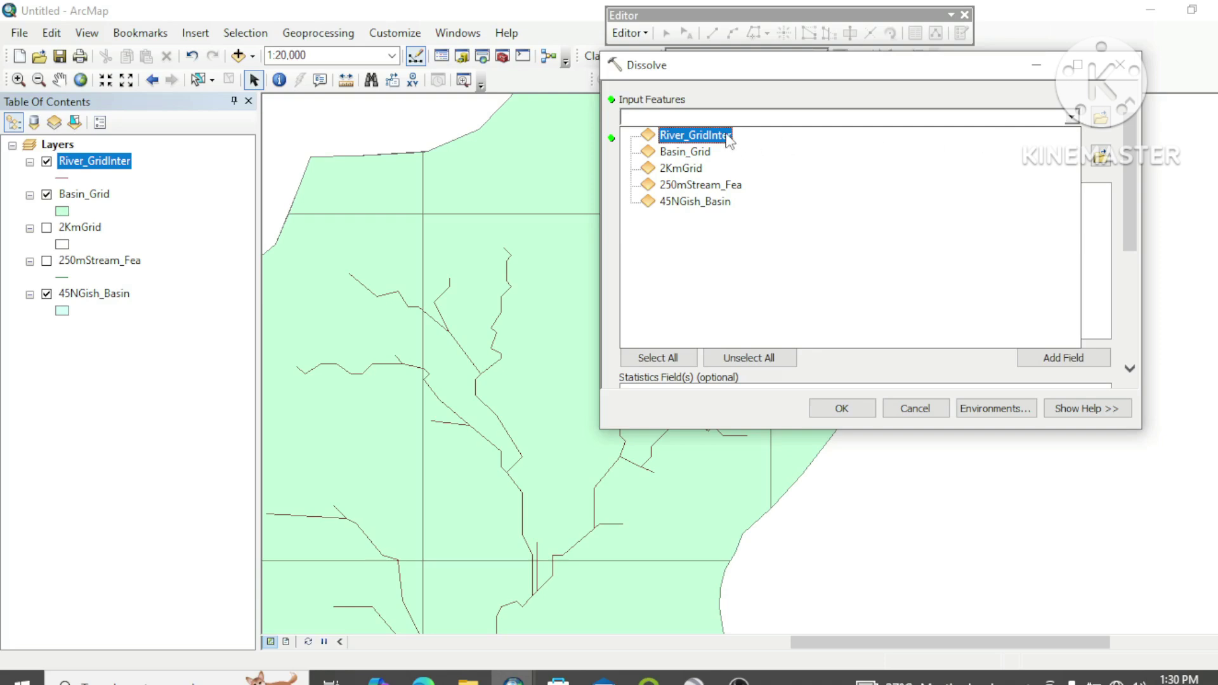
click(696, 135)
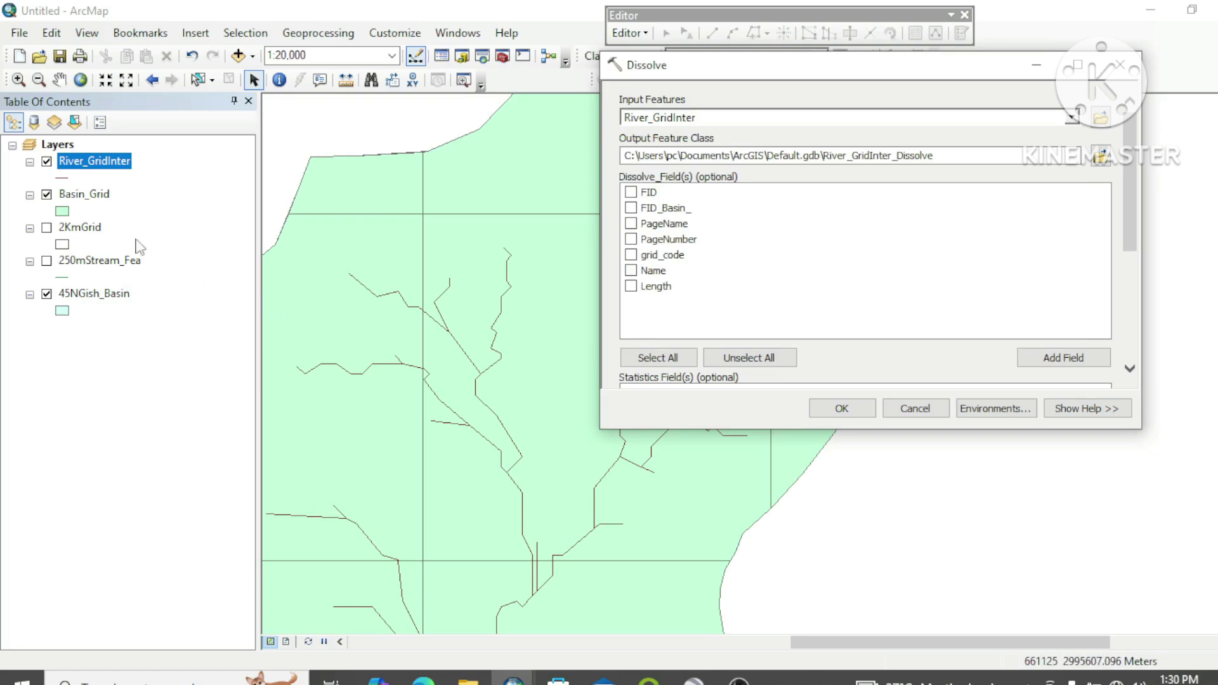
- Review the repeated PageNumber values in the River_GridInter attribute table and close the table
right_click(116, 166)
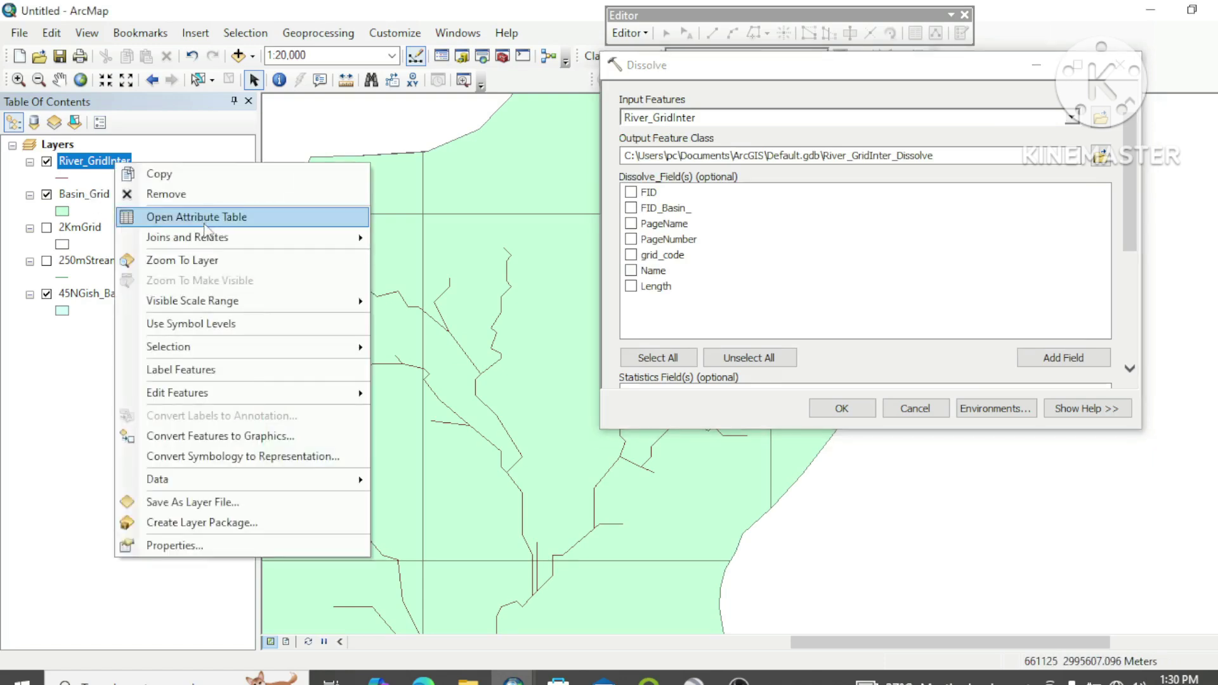
click(342, 216)
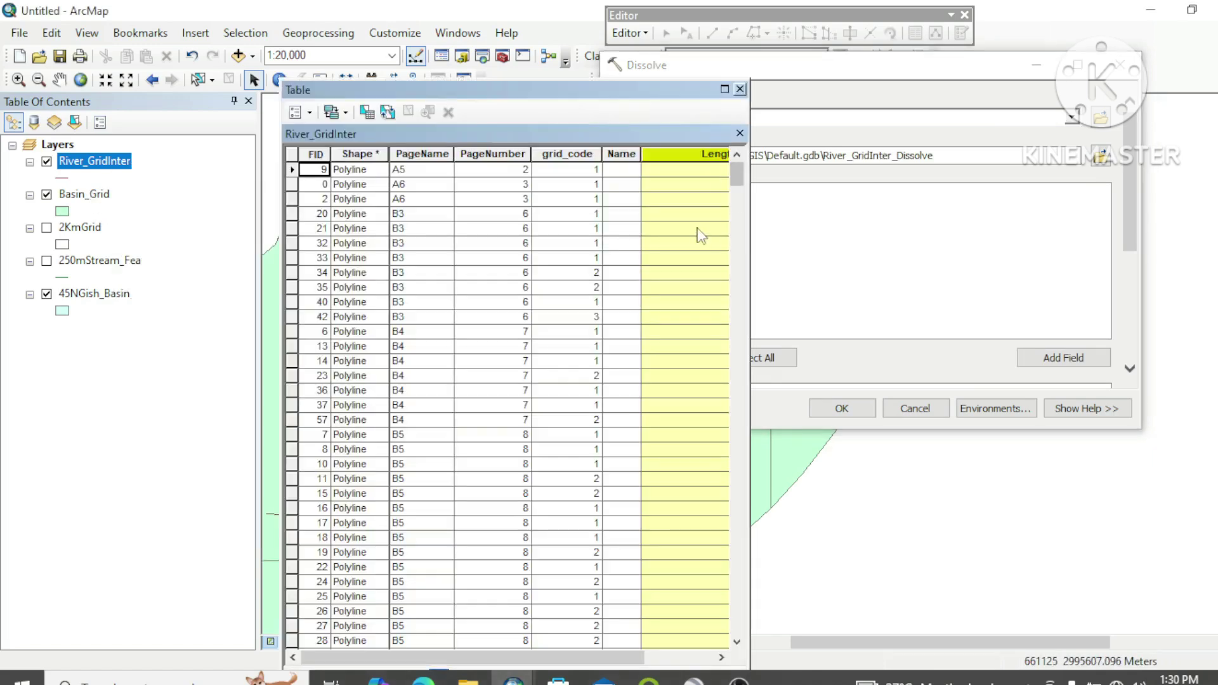
click(517, 186)
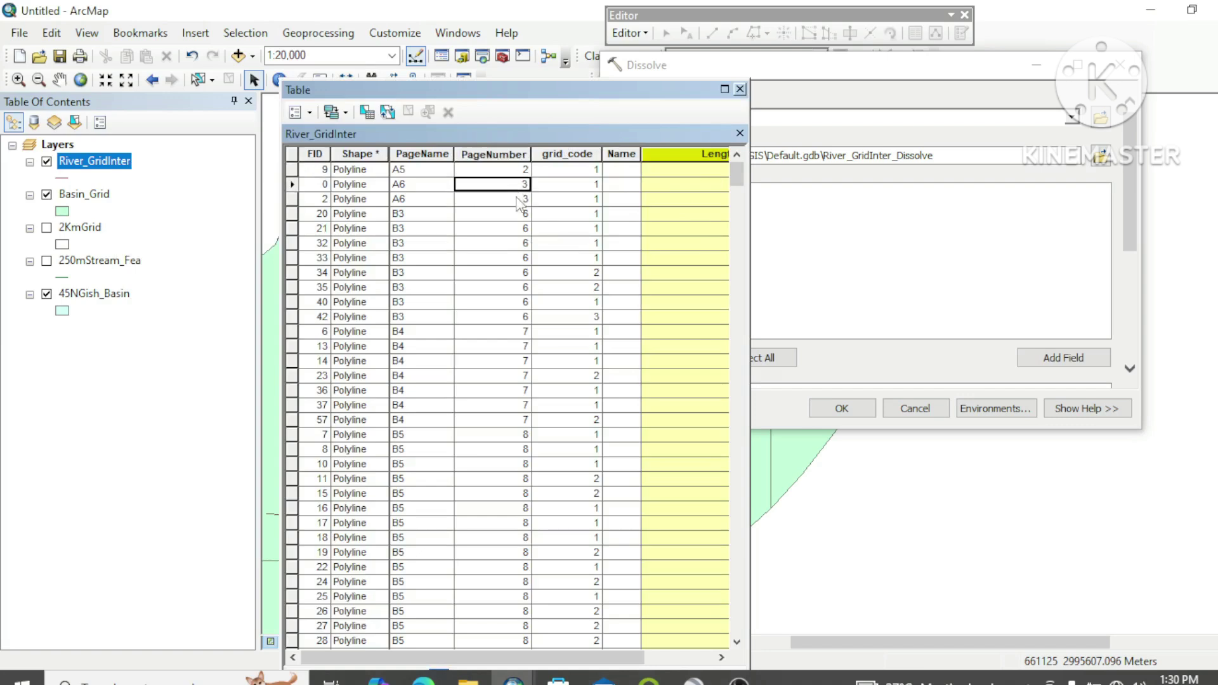
click(522, 215)
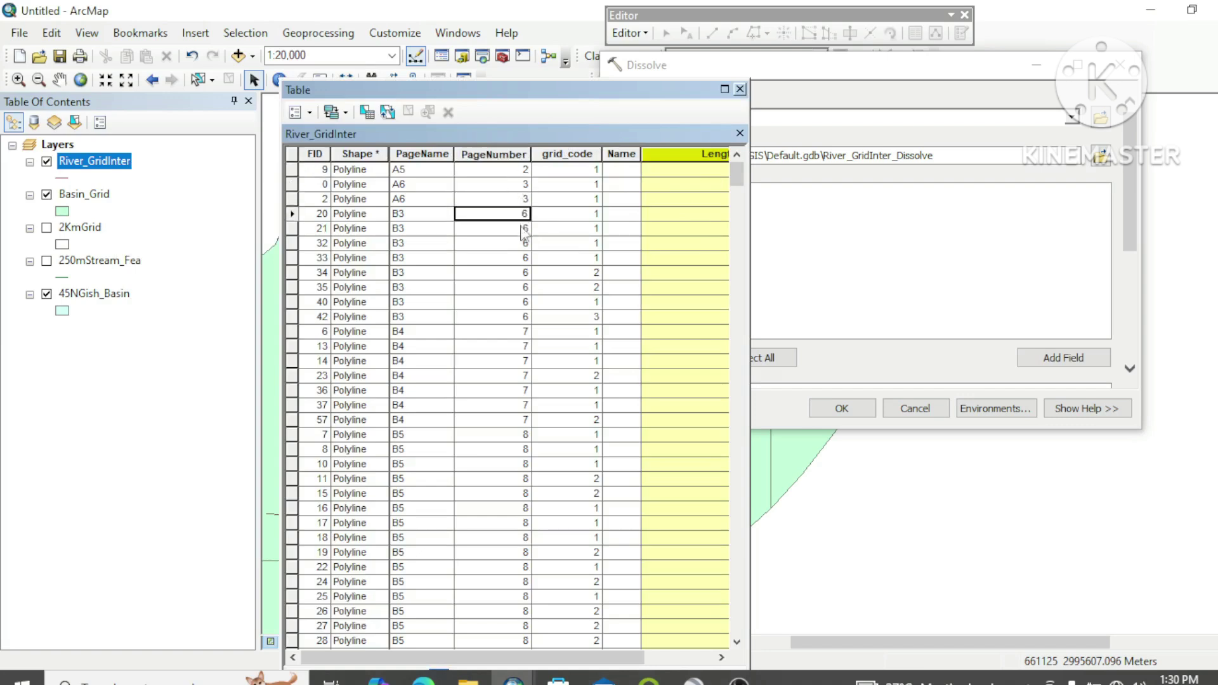
click(523, 286)
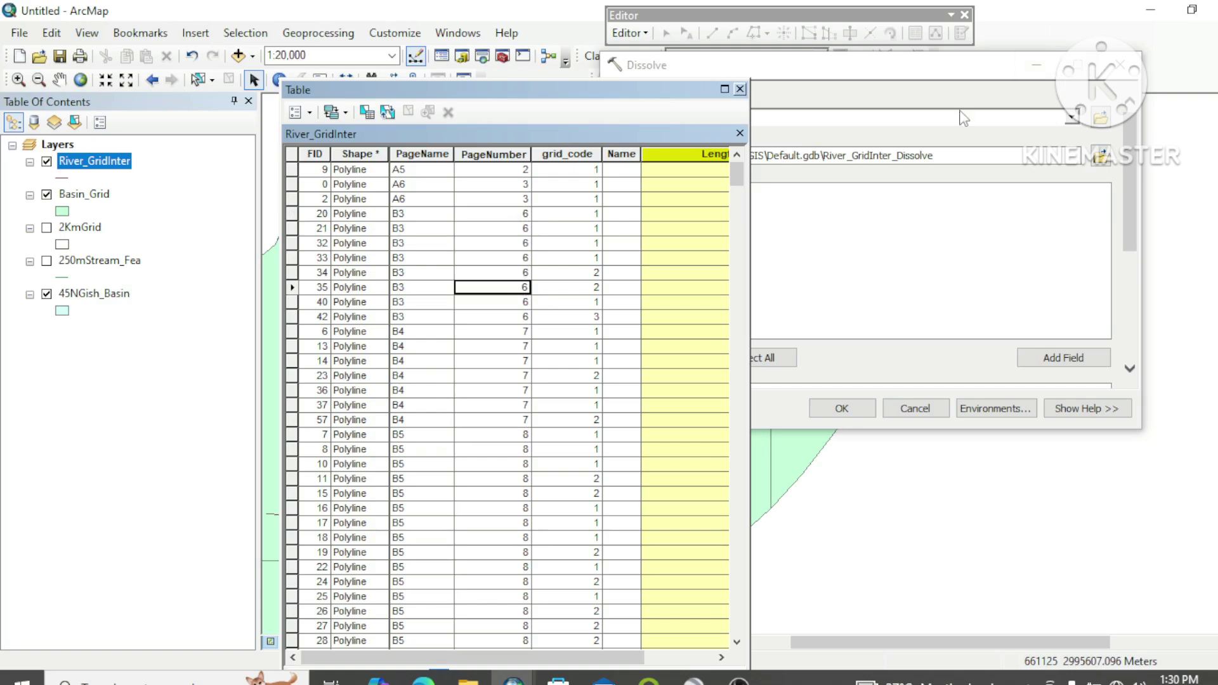
click(739, 89)
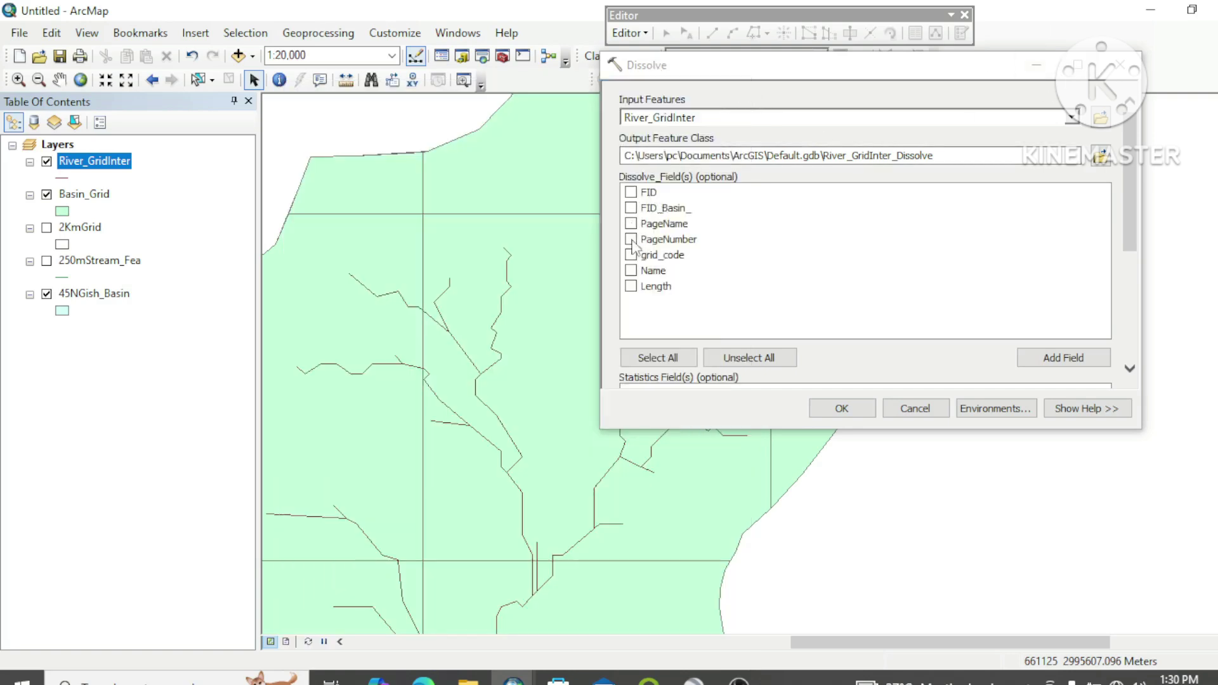
- Set PageNumber as the dissolve field and save the output as Dissolve_River.shp in the NEW folder
click(631, 240)
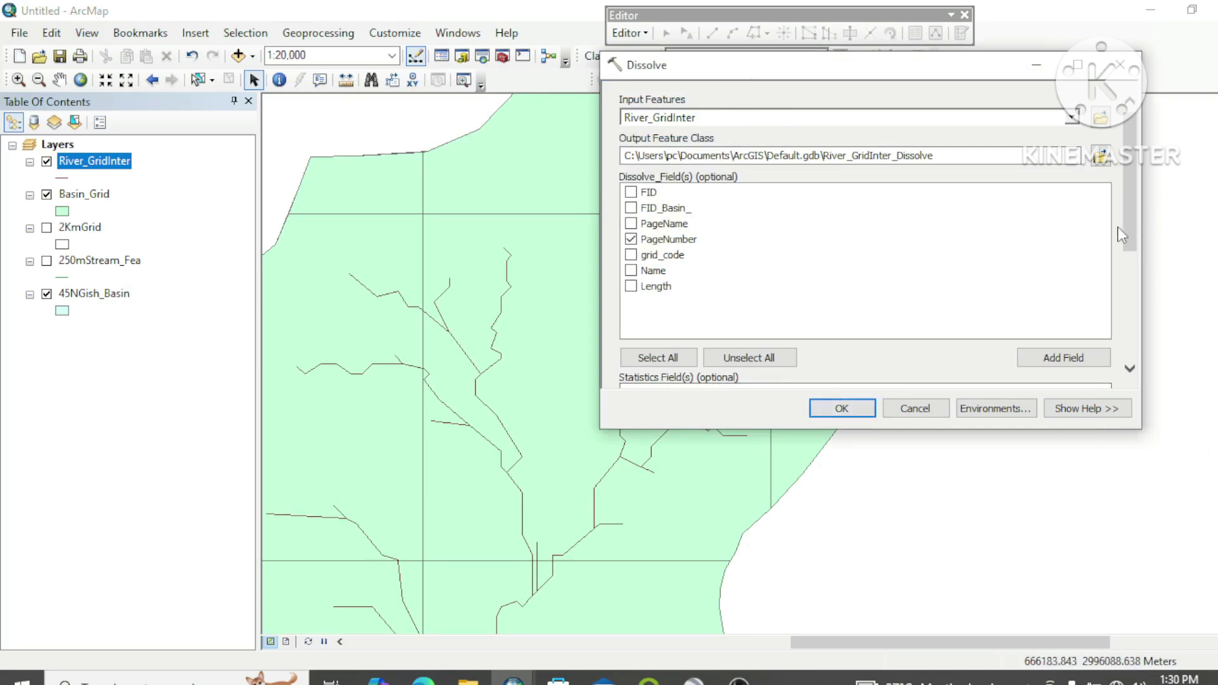
click(1102, 156)
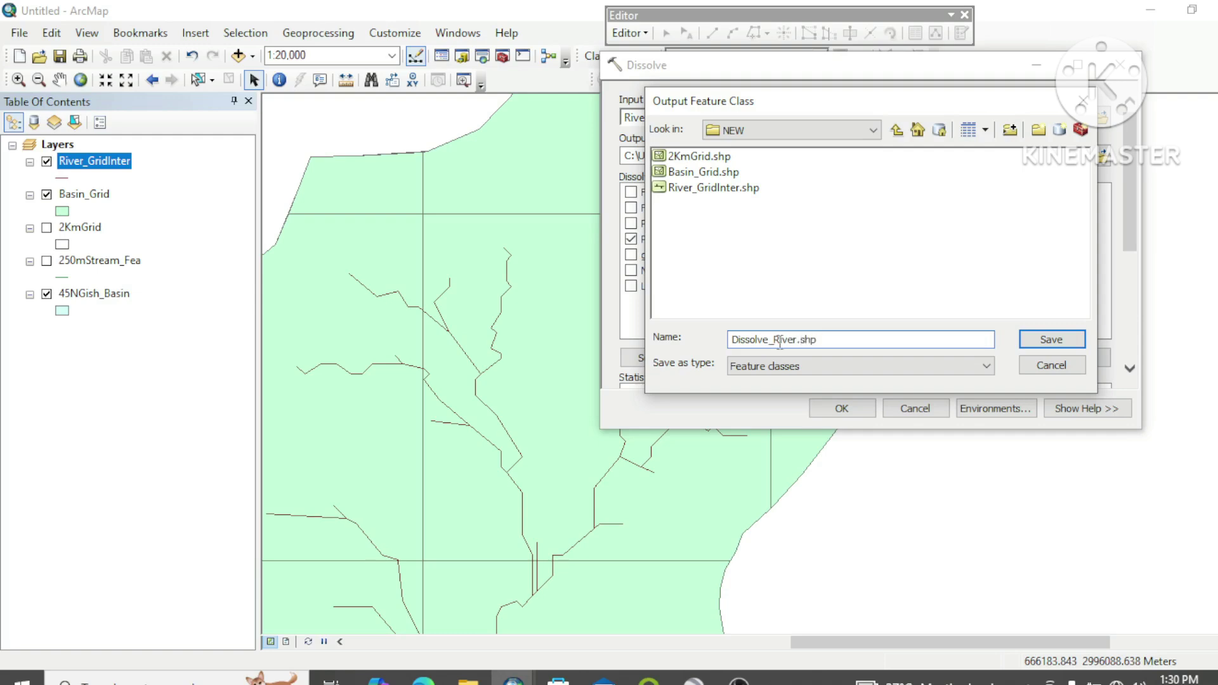
click(1050, 339)
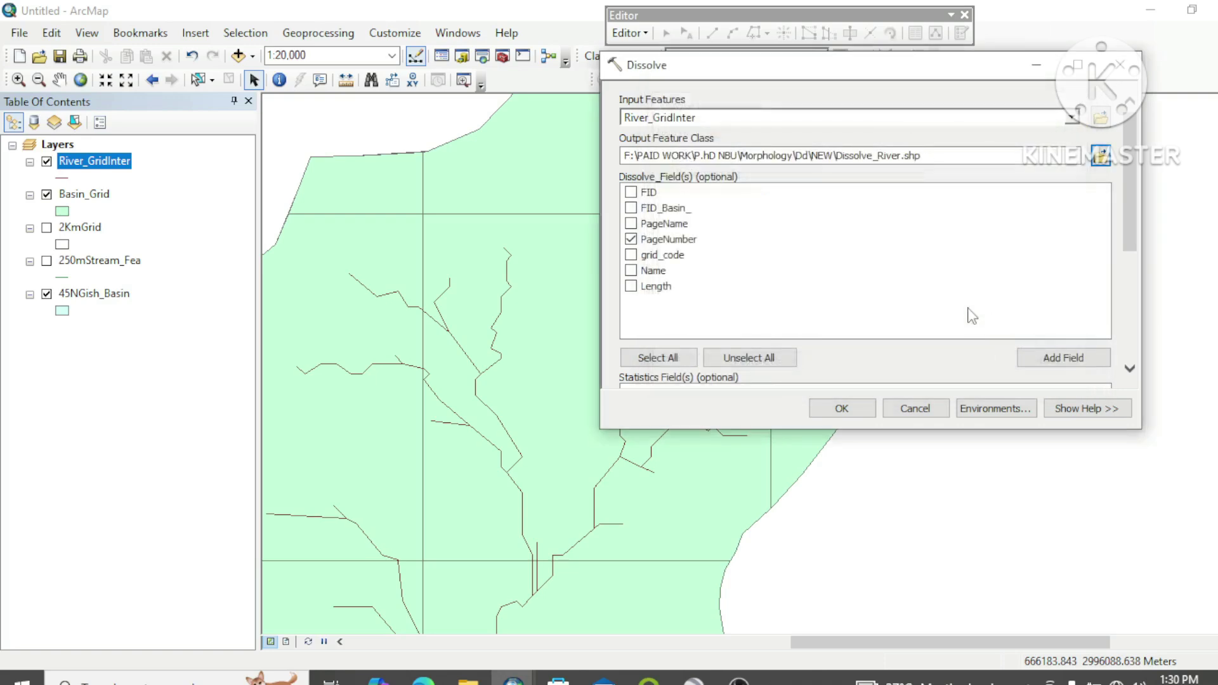
- Add Length as a statistics field with the SUM statistic type and run the Dissolve
drag(1129, 212, 1145, 334)
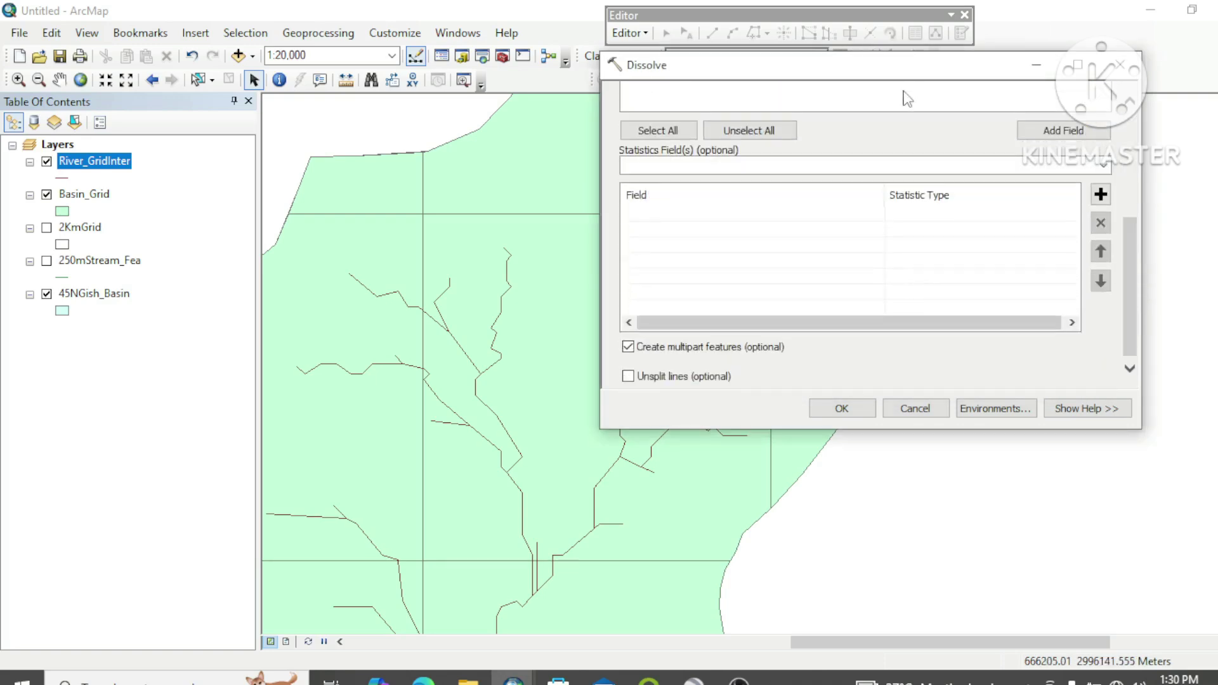
drag(902, 66, 492, 66)
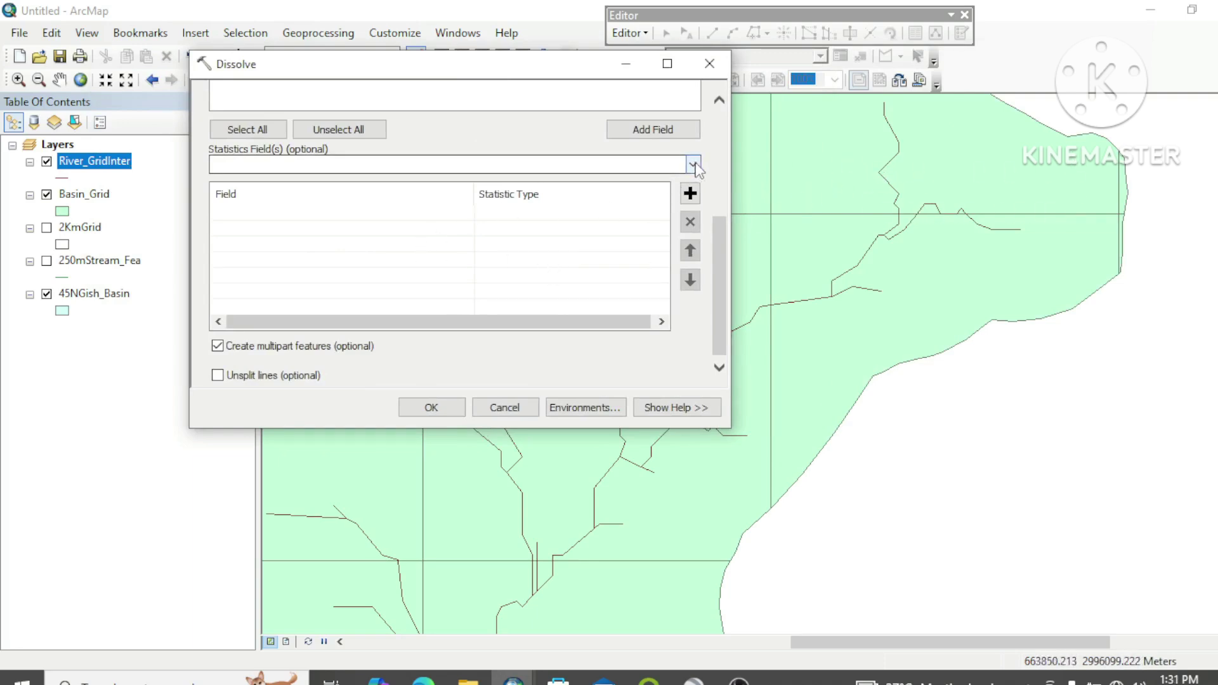
click(693, 164)
click(235, 253)
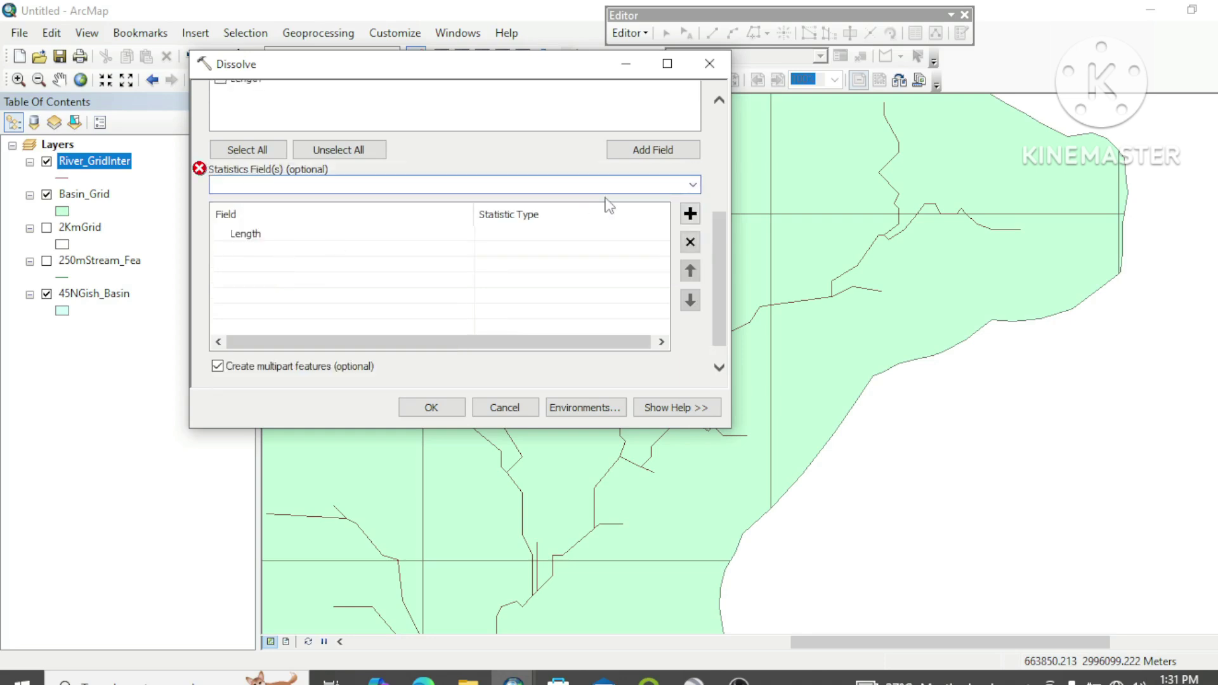
click(531, 240)
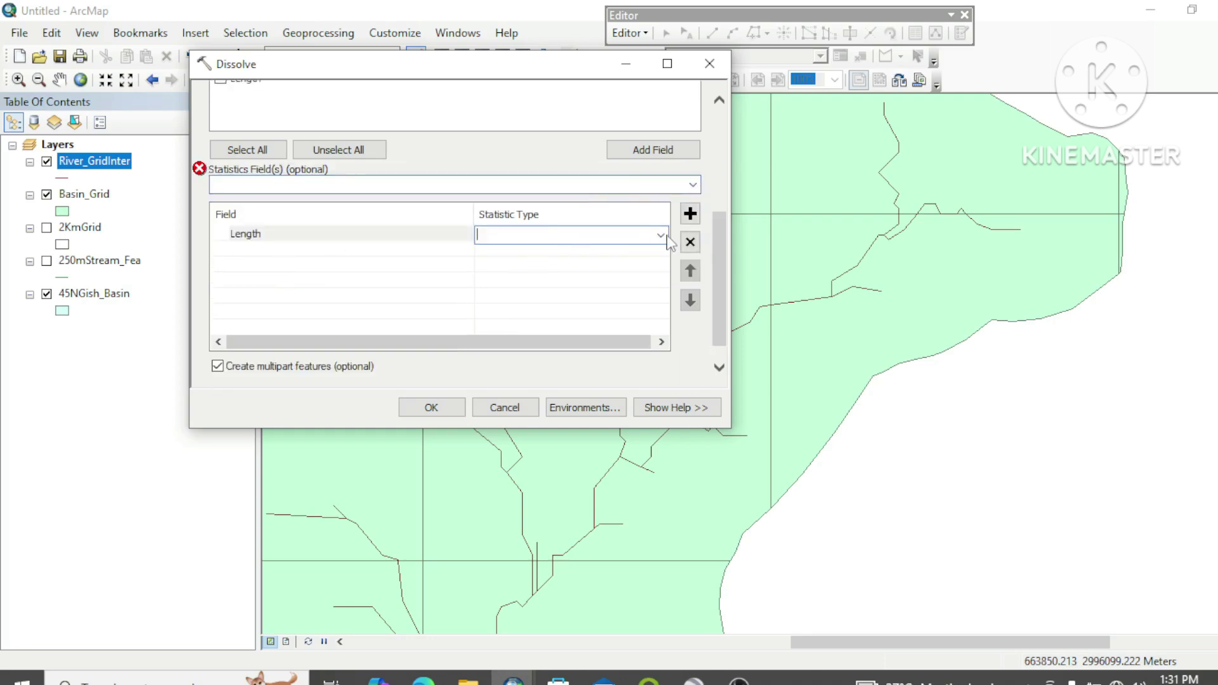
click(661, 236)
click(526, 254)
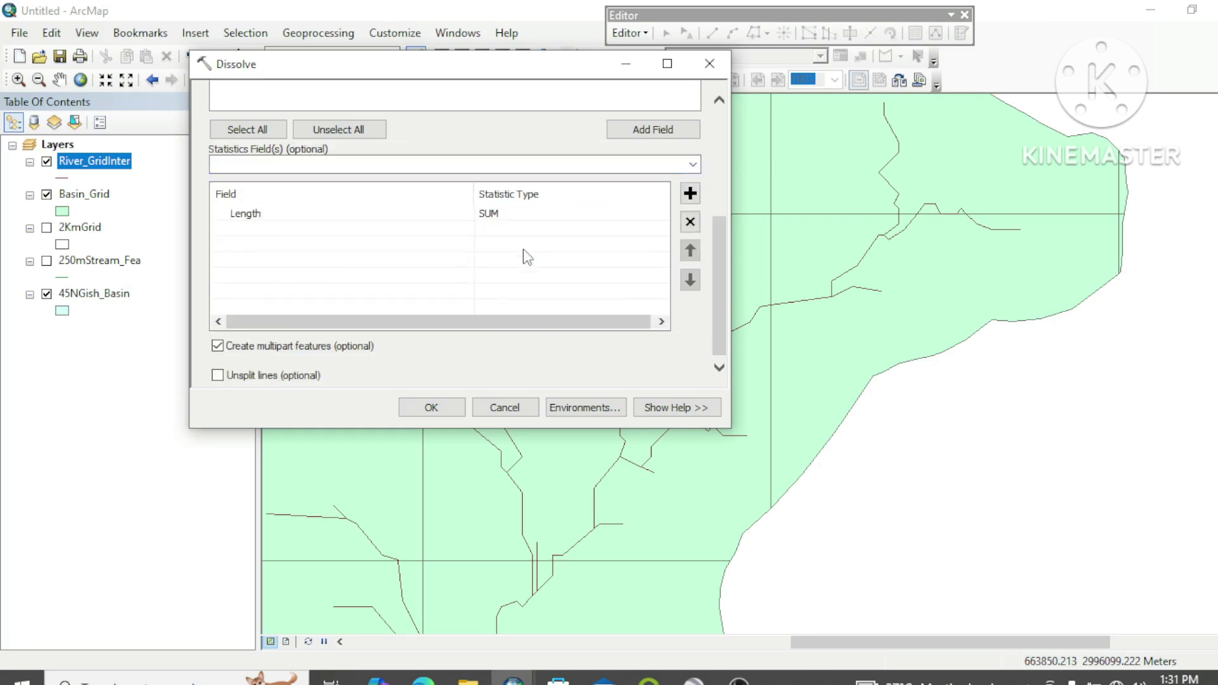
click(431, 408)
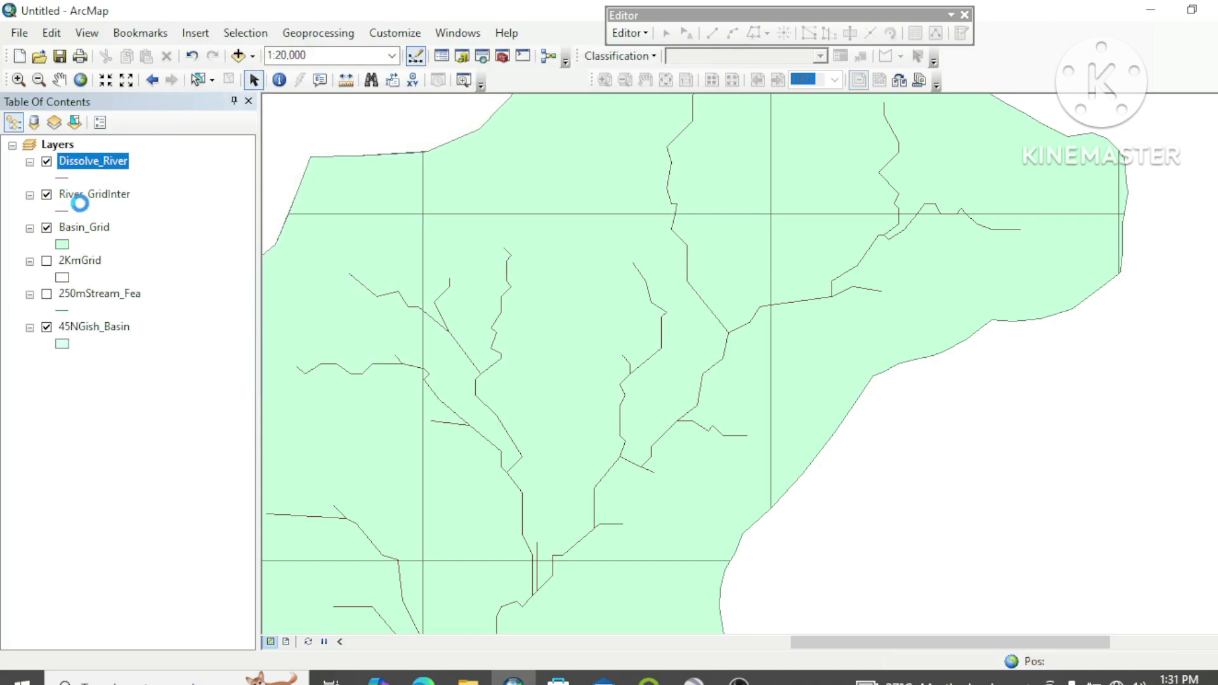
- Hide the River_GridInter layer and select the PageNumber 3 record in the Dissolve_River attribute table
click(46, 194)
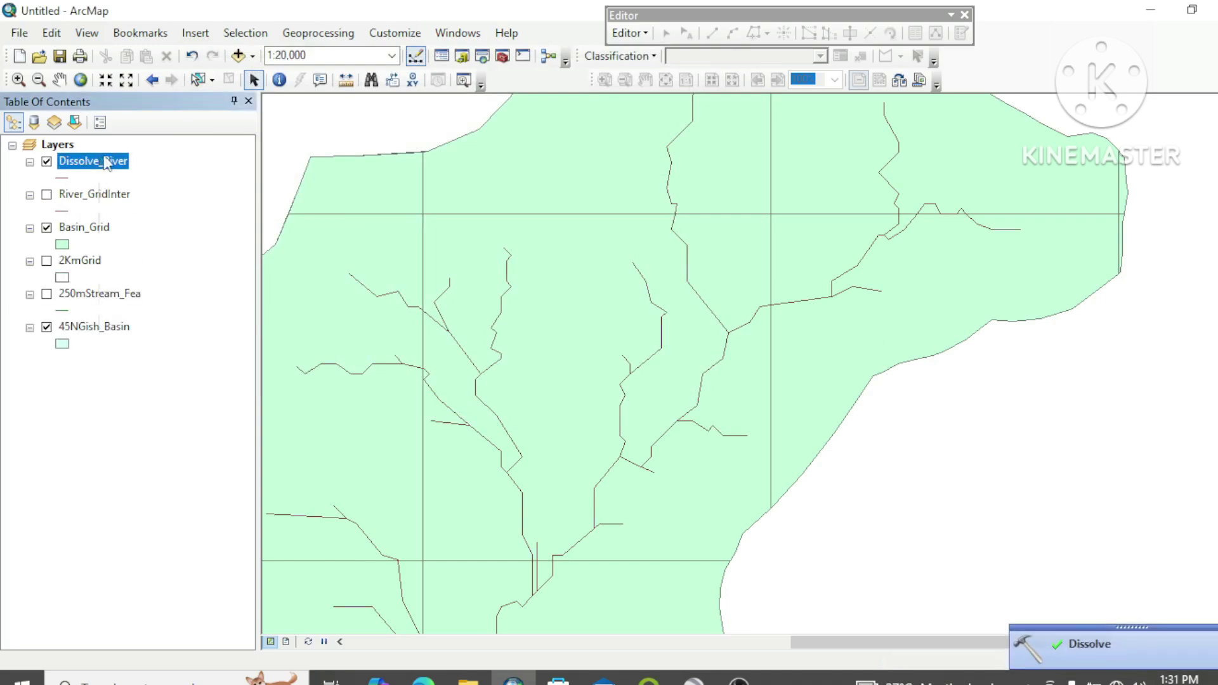
right_click(107, 164)
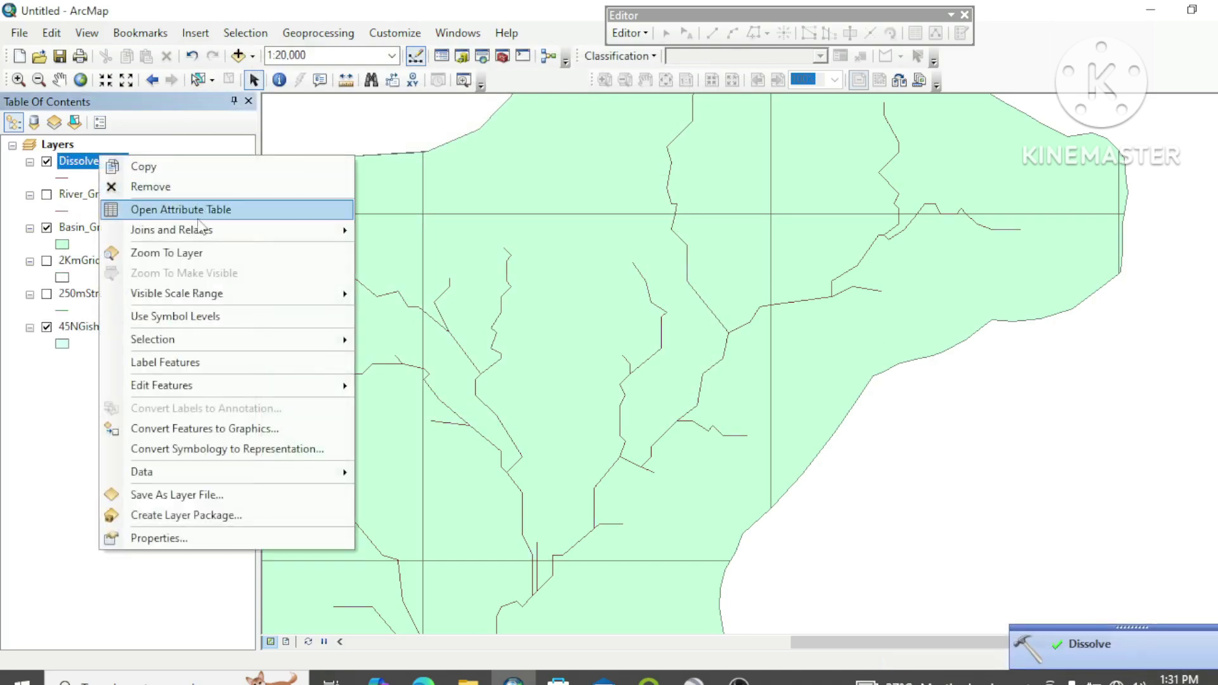
click(198, 215)
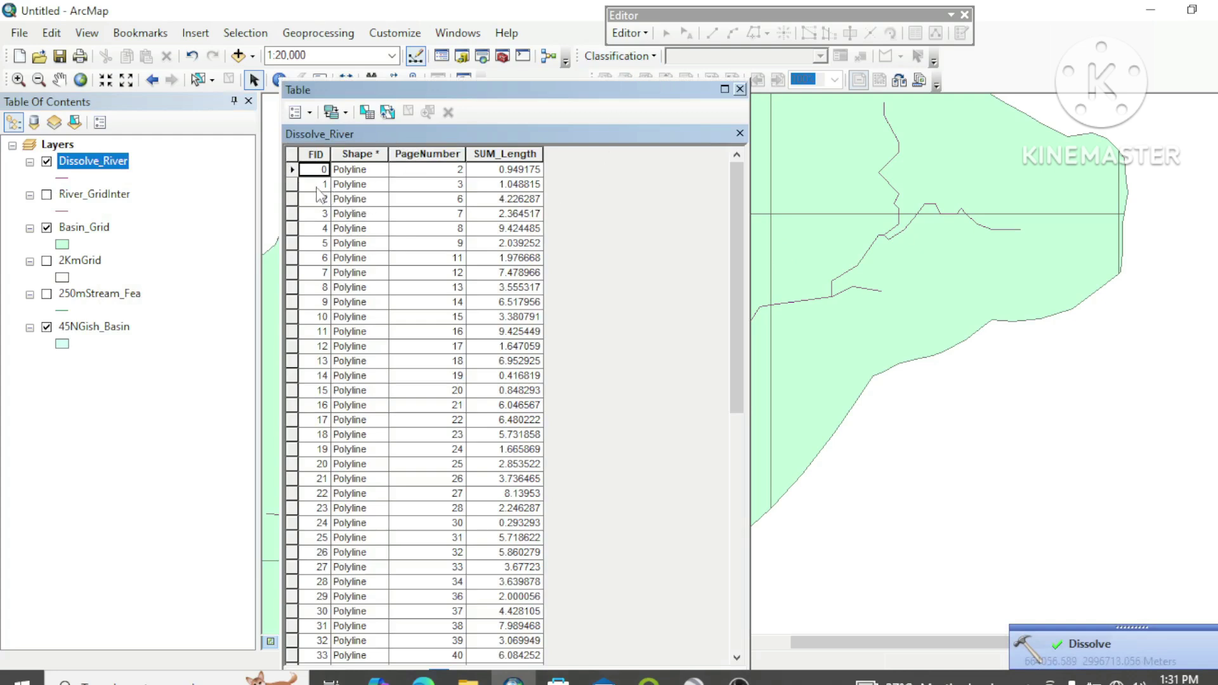
click(292, 184)
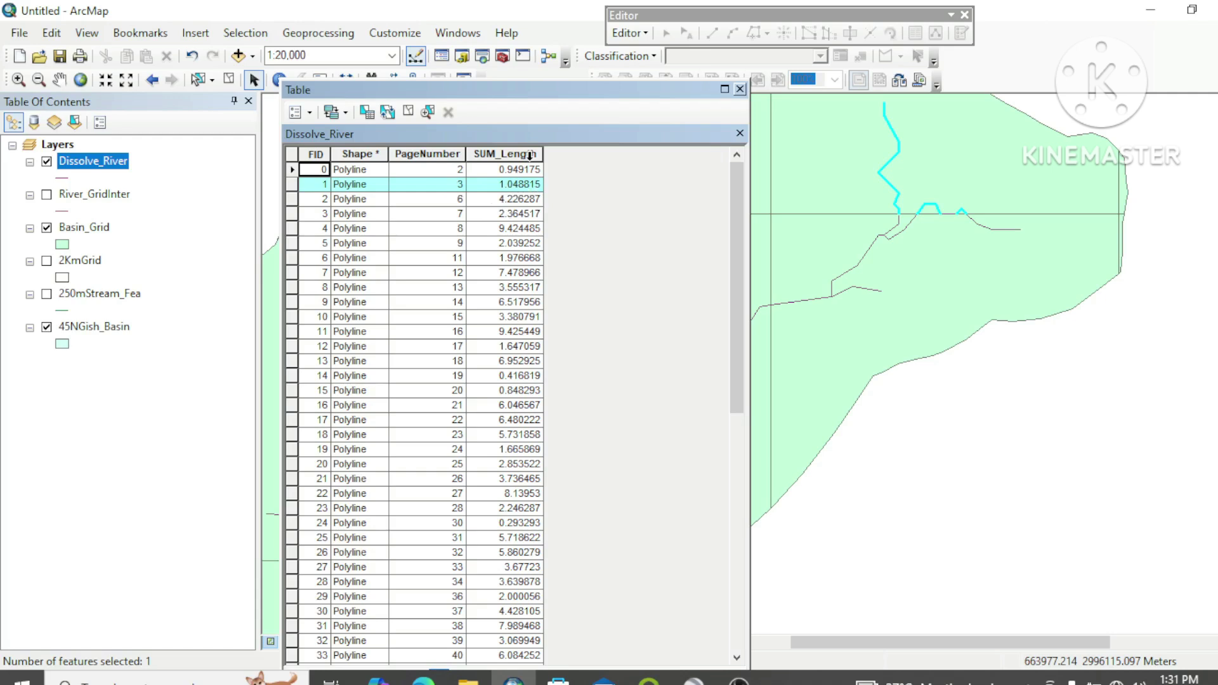
- Turn off the Shape field in the Dissolve_River attribute table
click(345, 155)
right_click(345, 155)
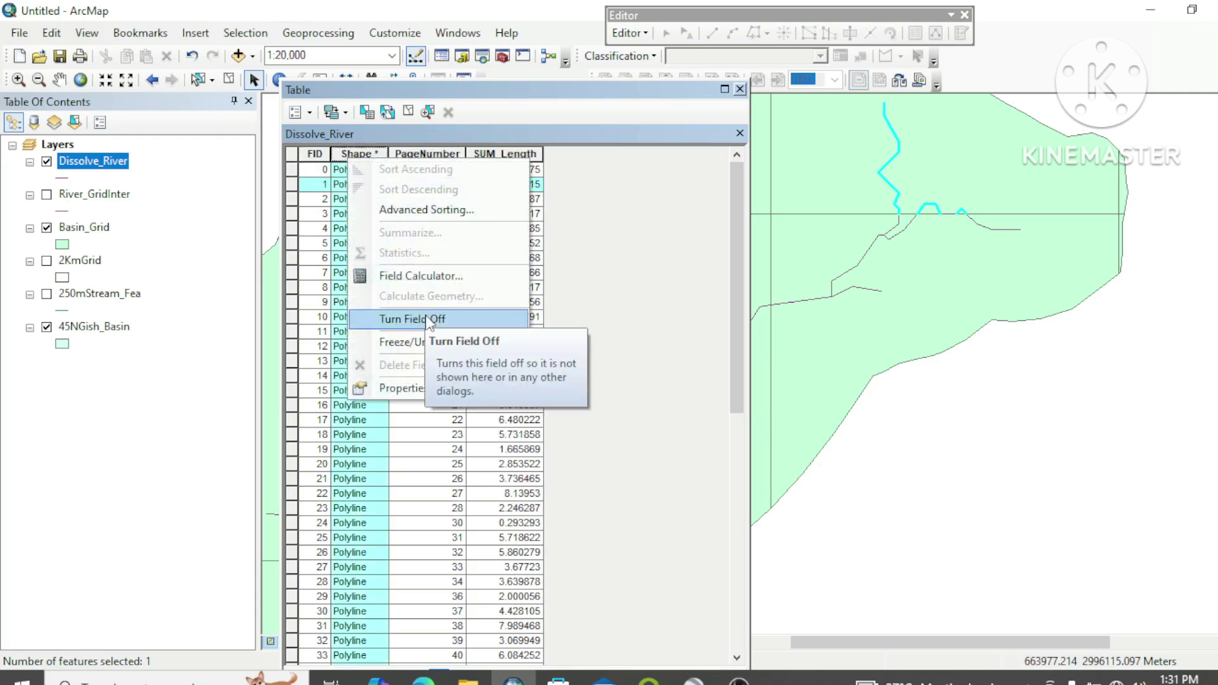
click(426, 298)
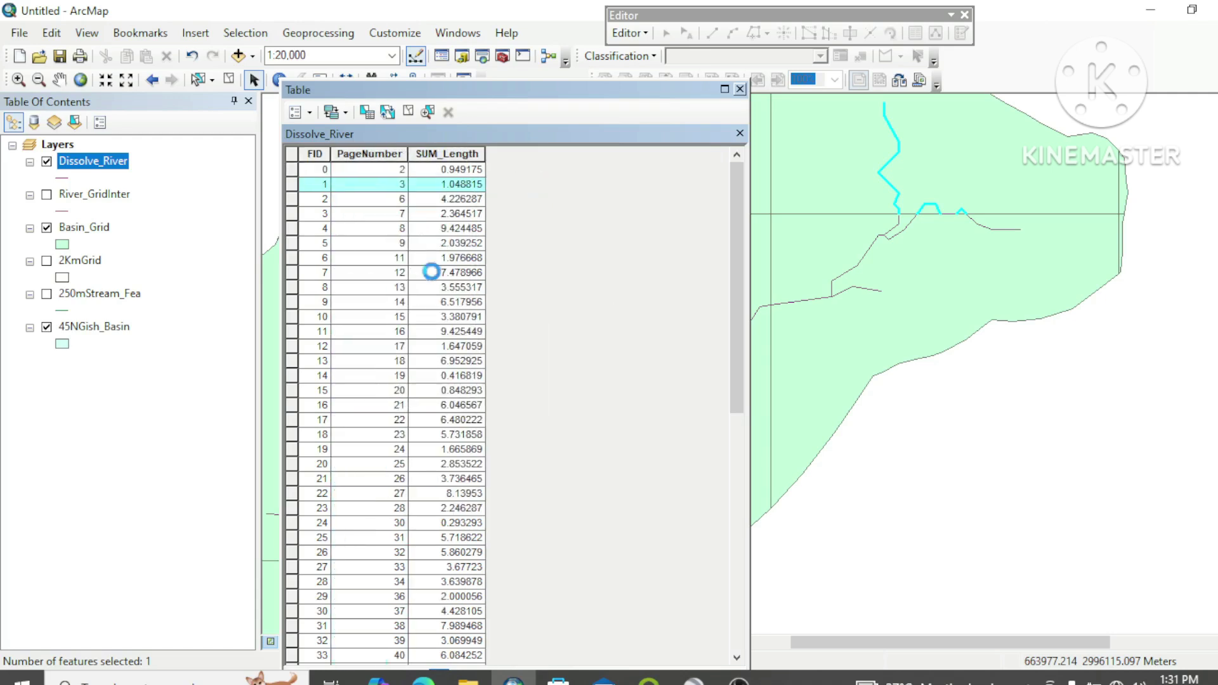
- Format the SUM_Length field to 2 decimal places and set it as a highlighted field
click(453, 154)
right_click(453, 154)
click(527, 382)
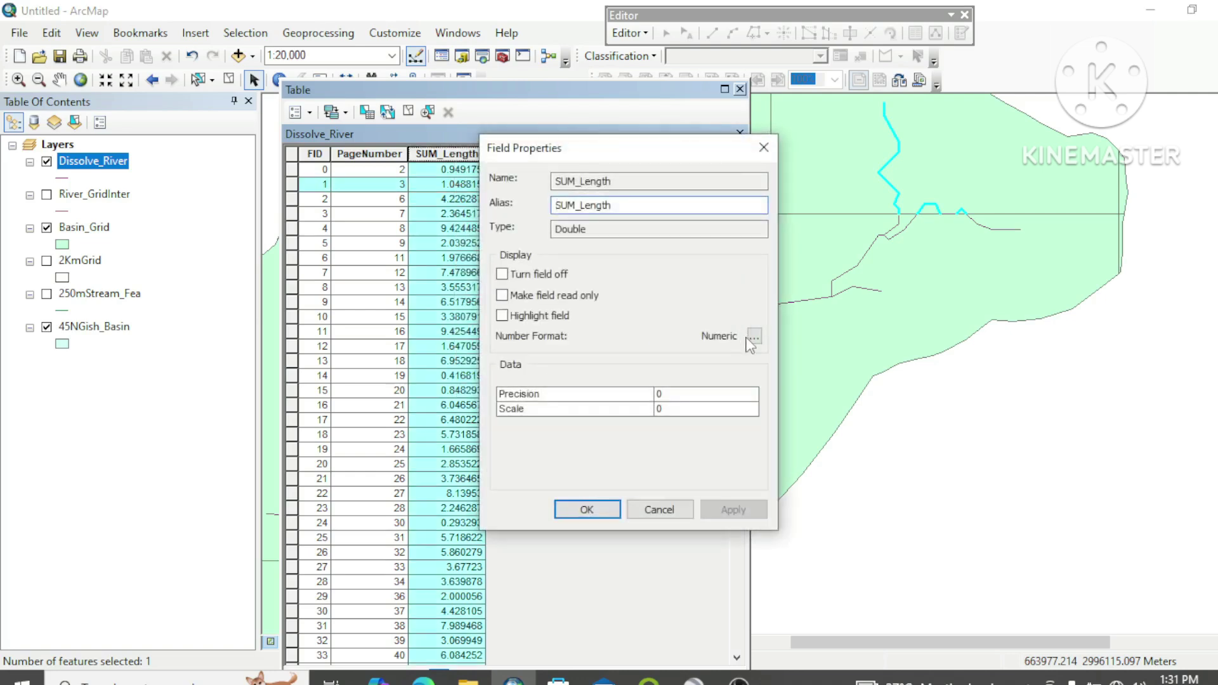
click(754, 337)
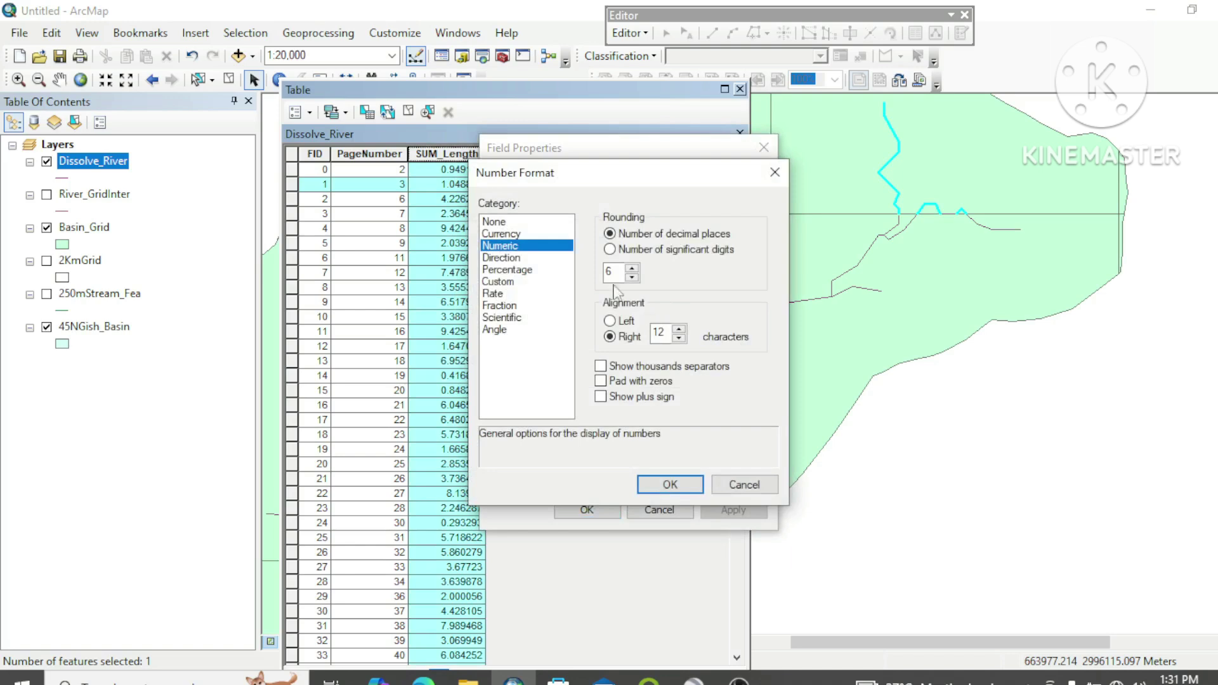
text(2)
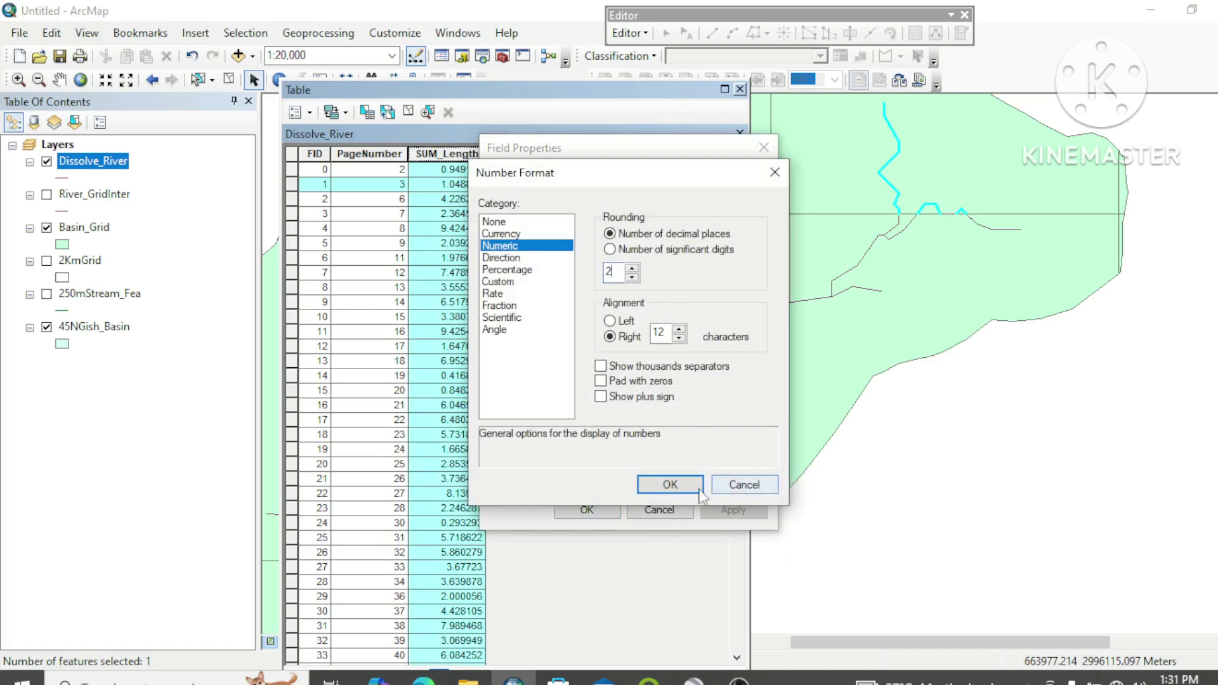
click(670, 484)
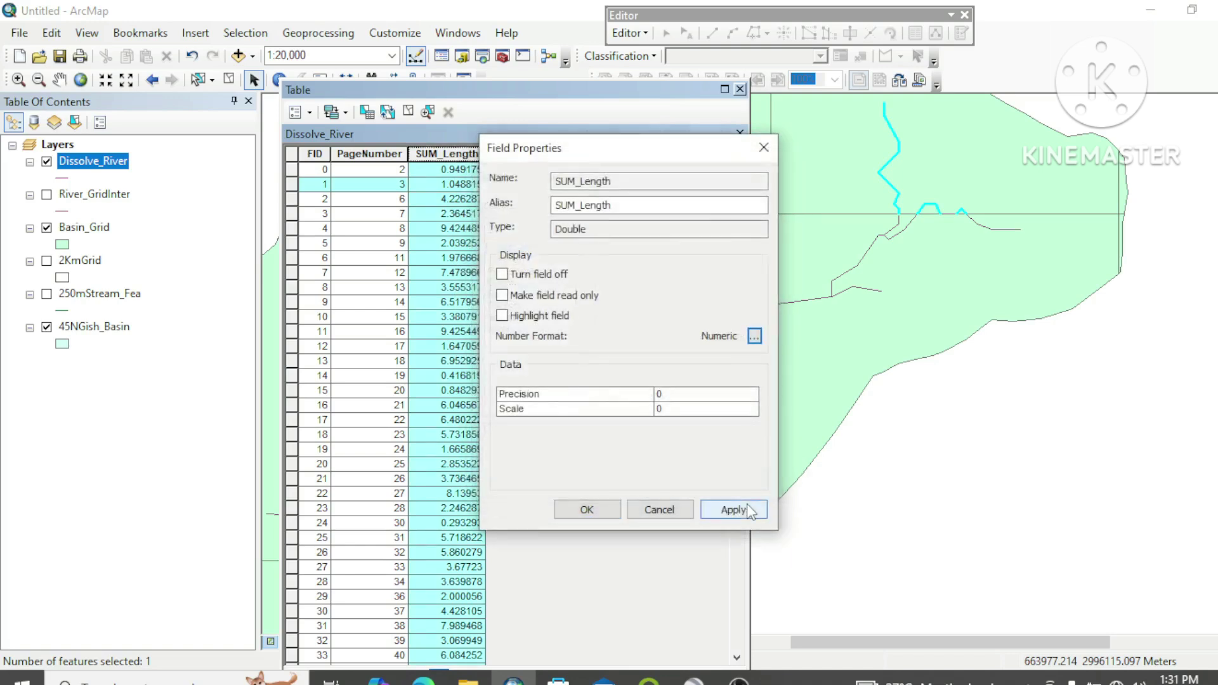
click(502, 315)
click(733, 511)
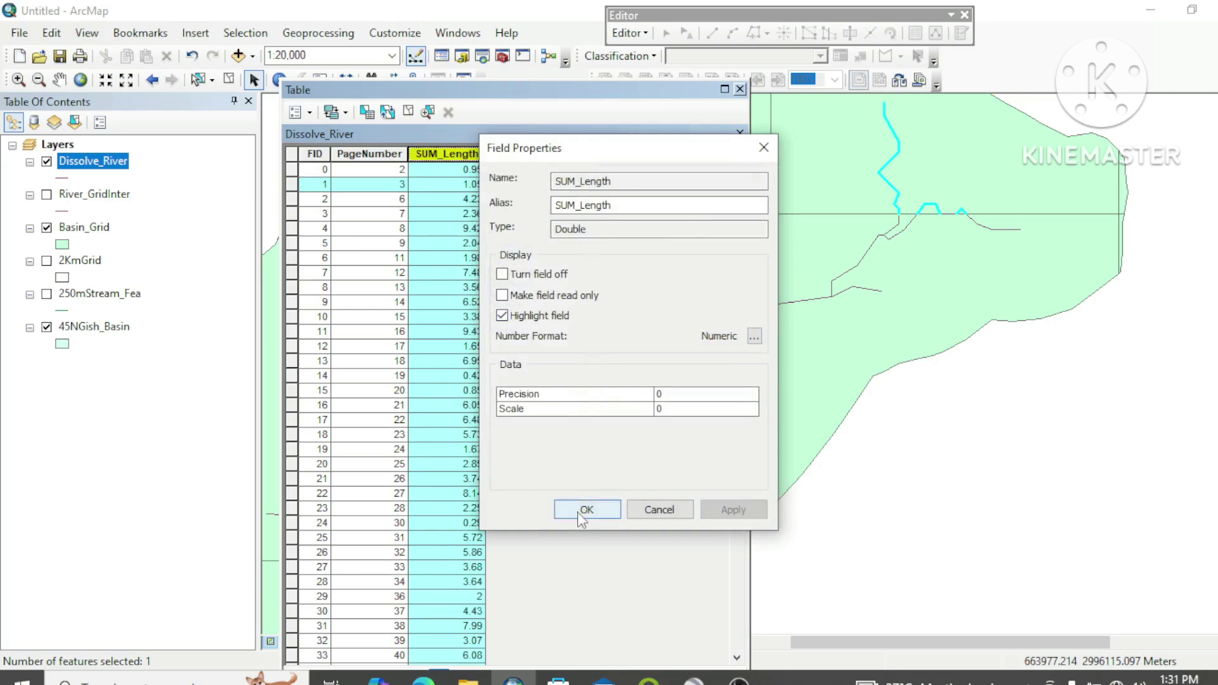
click(585, 510)
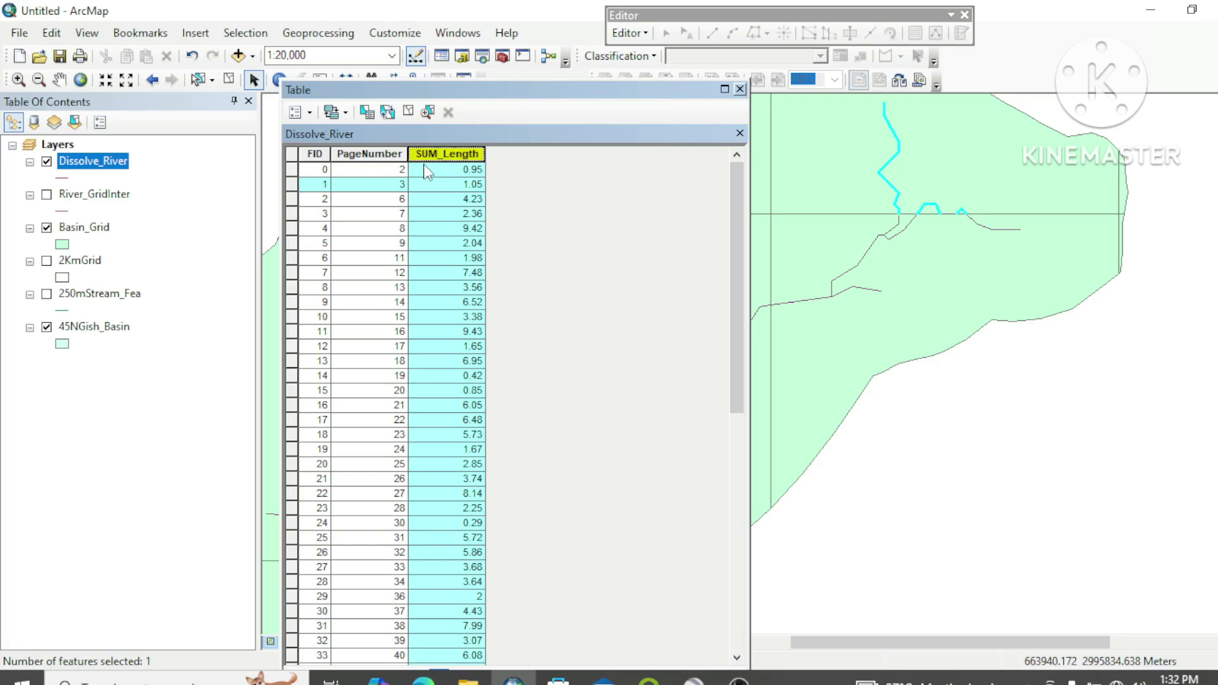
- Clear the river selection and check the PageNumber 2 and 3 cells from the Basin_Grid attribute table
click(740, 89)
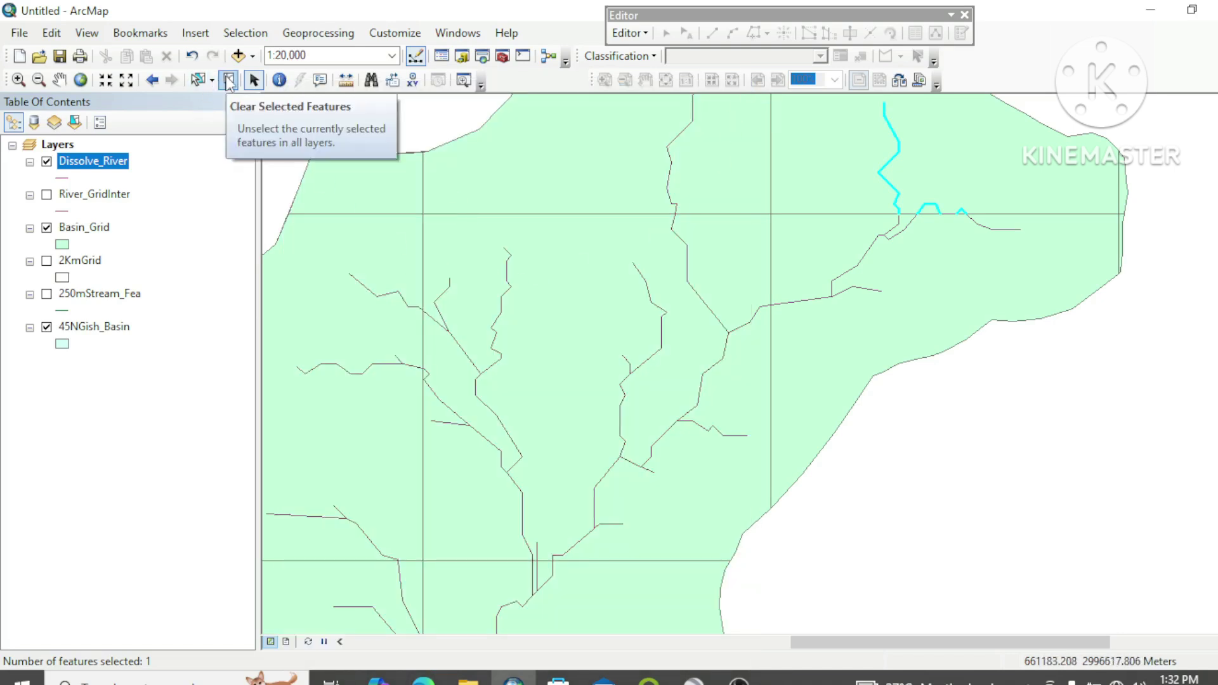
click(229, 82)
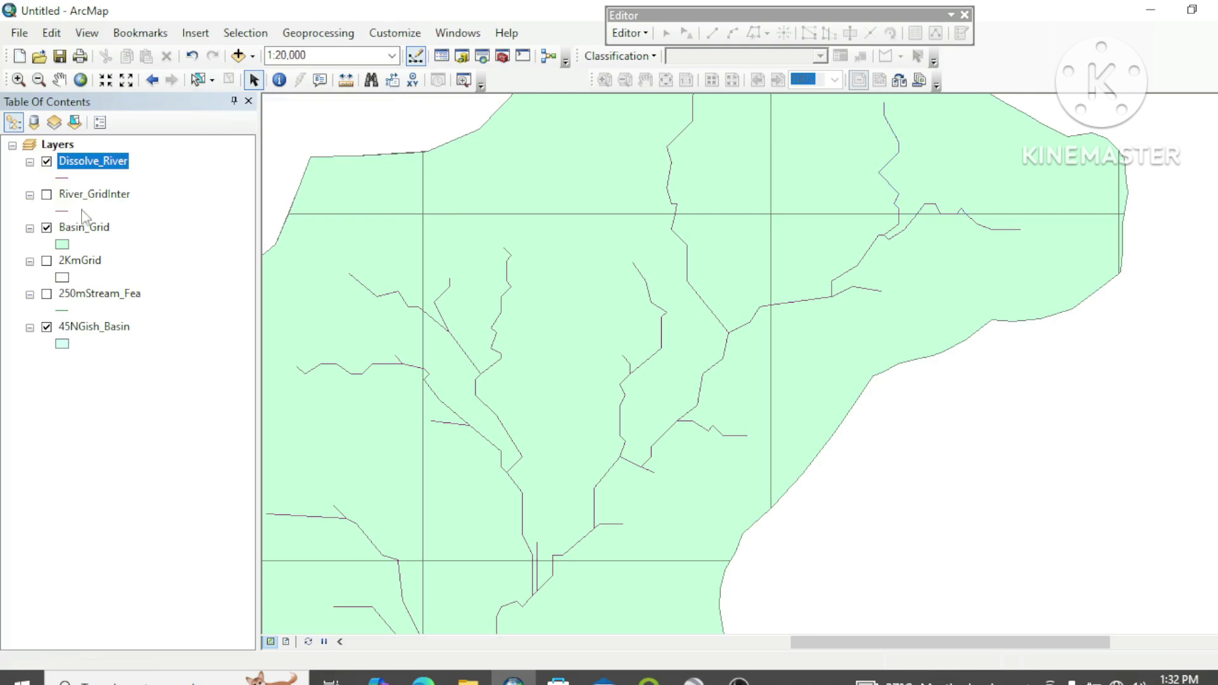
right_click(82, 230)
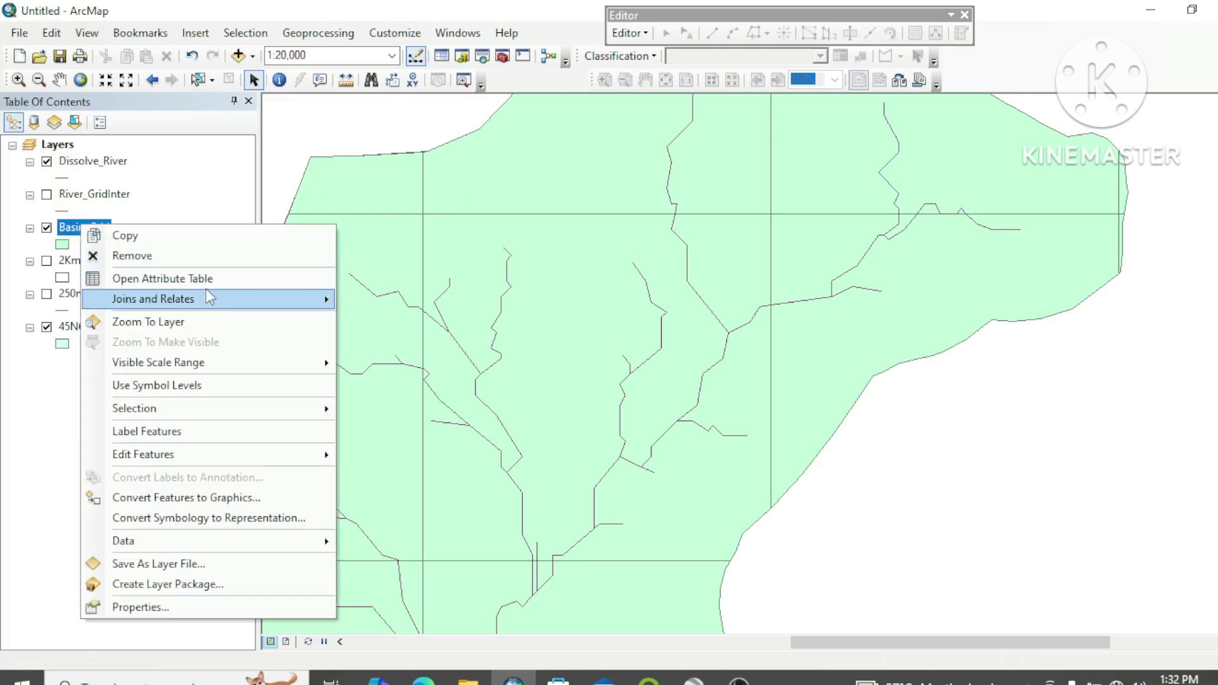
click(203, 281)
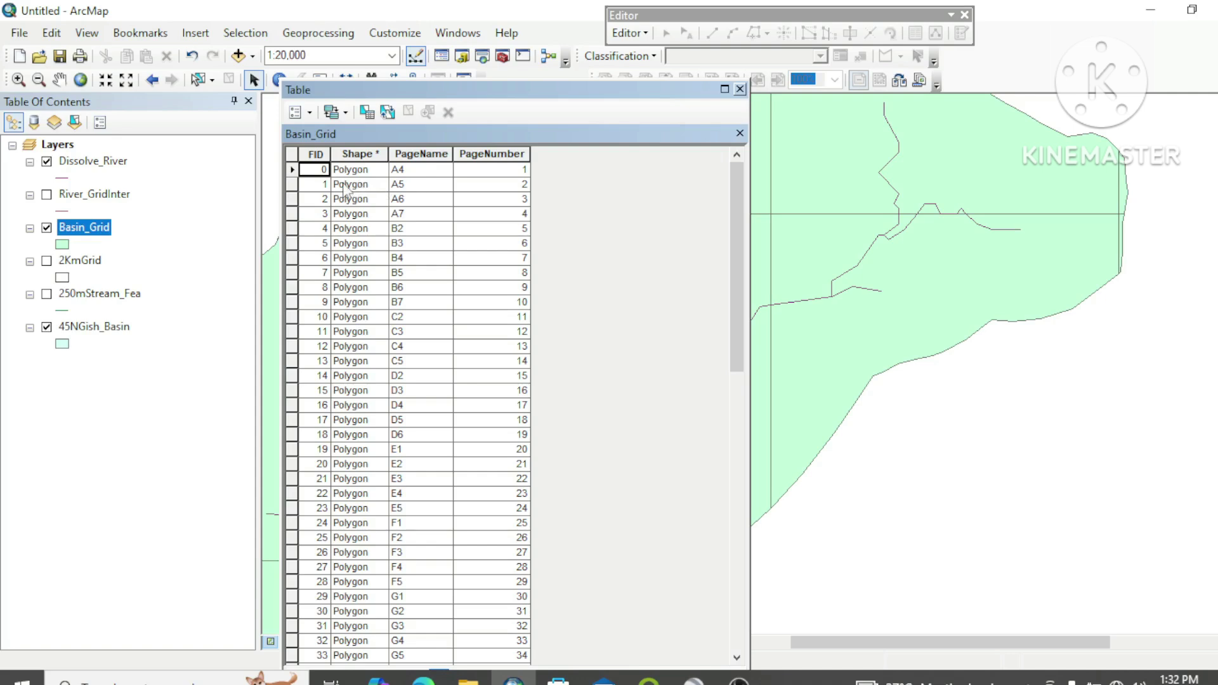
click(292, 184)
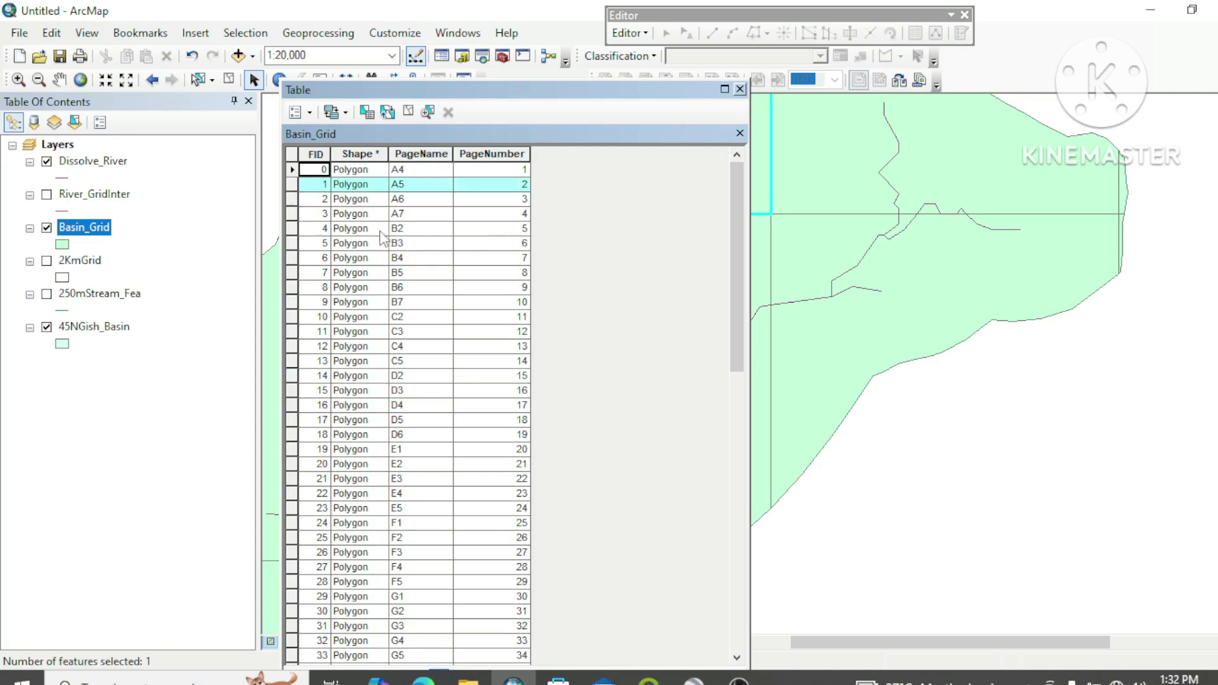
click(292, 198)
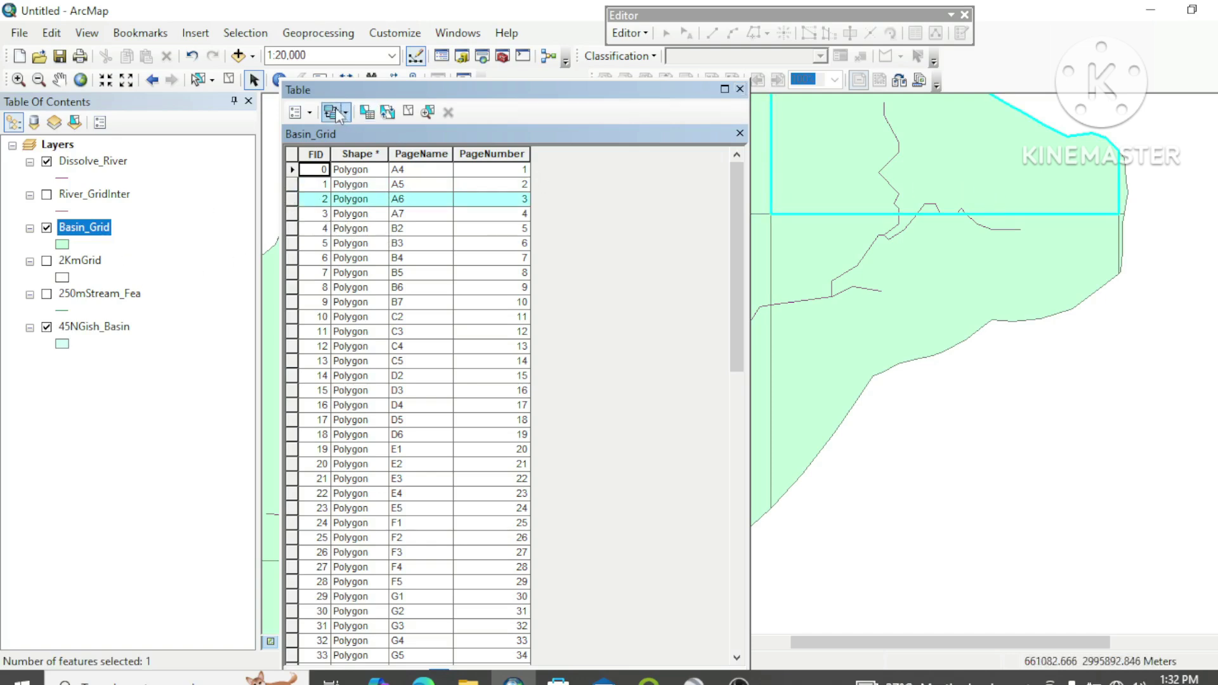
- Add a field named Area_Sqkm of type Double to the Basin_Grid attribute table
click(307, 112)
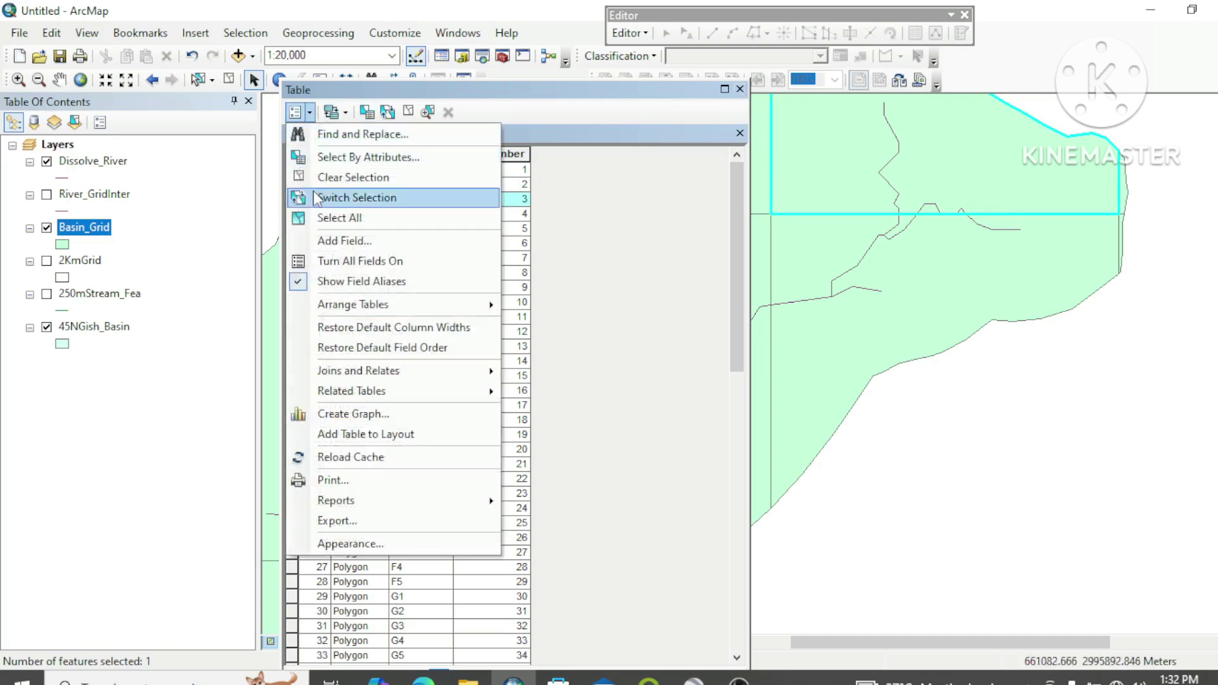
click(374, 240)
text(Area_Sqkm)
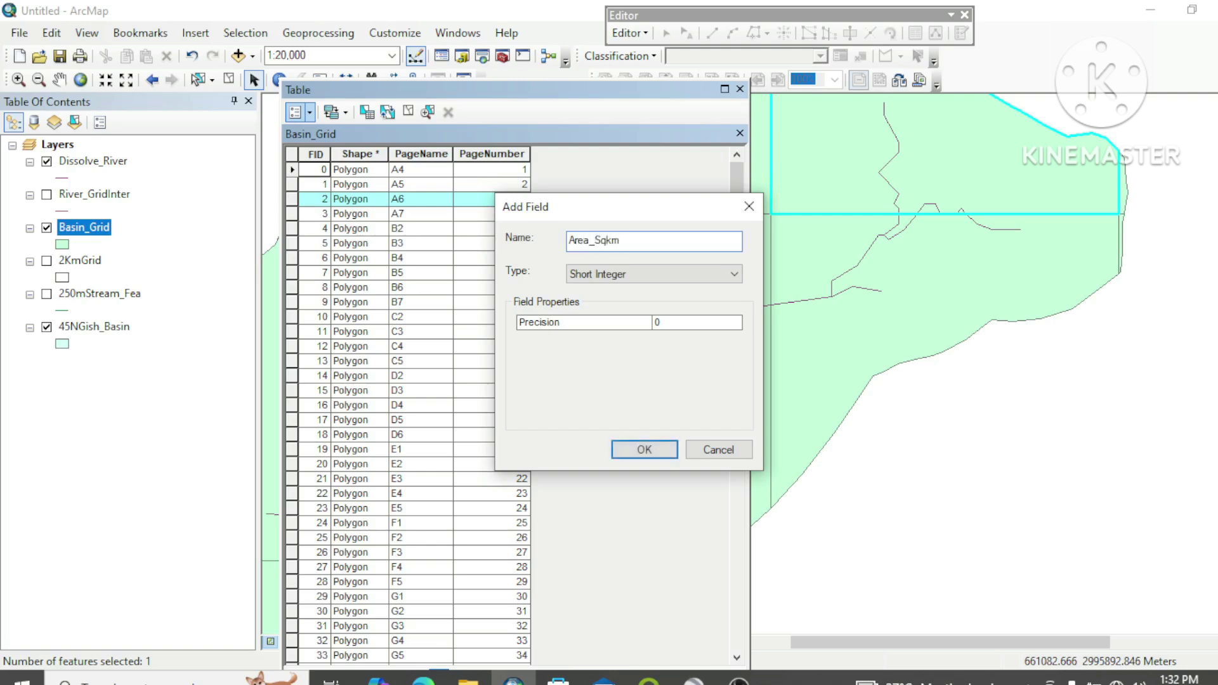
click(584, 279)
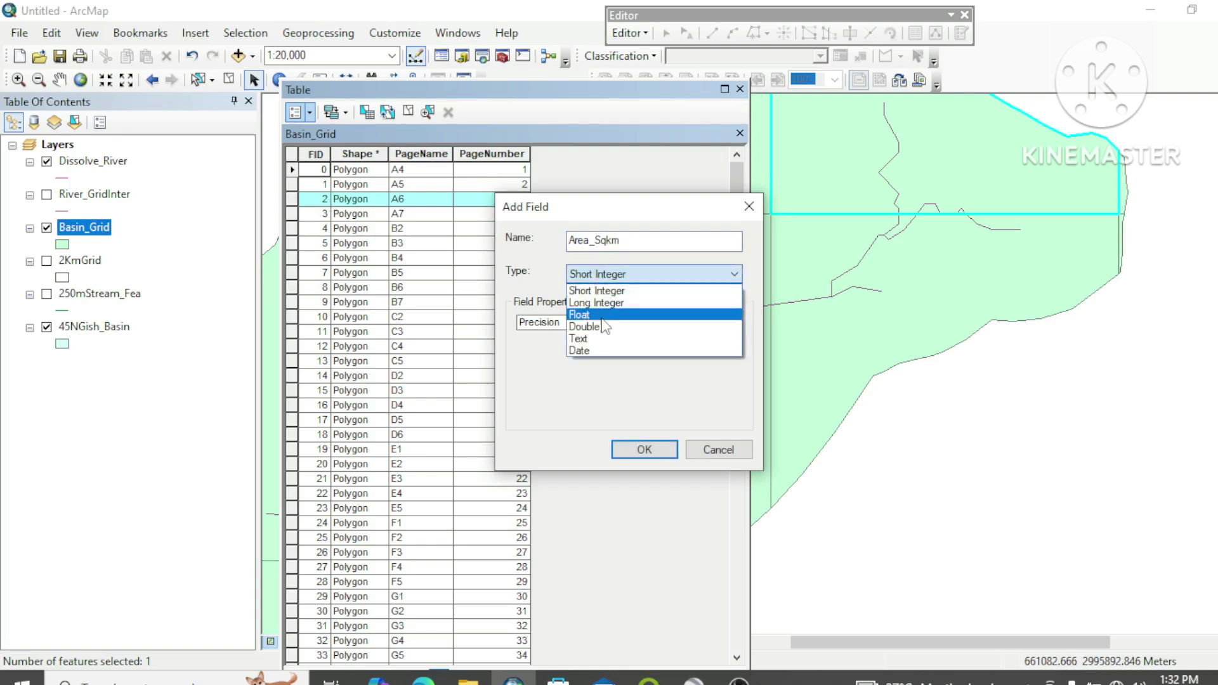
click(602, 327)
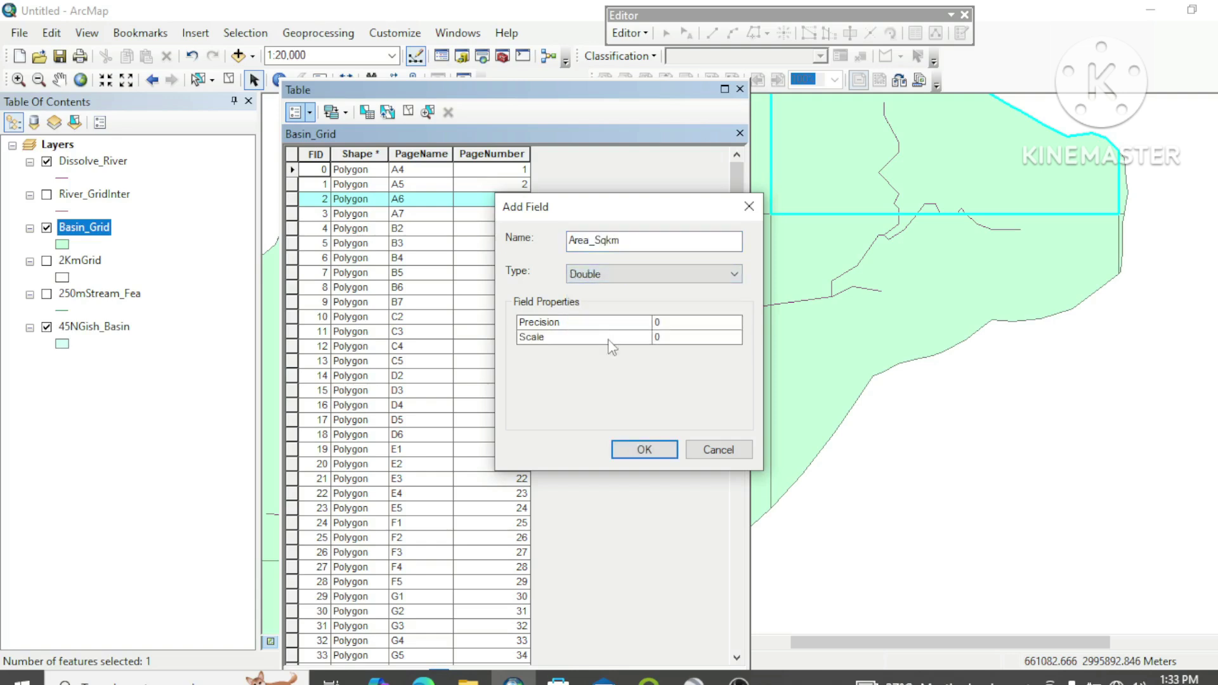
click(644, 449)
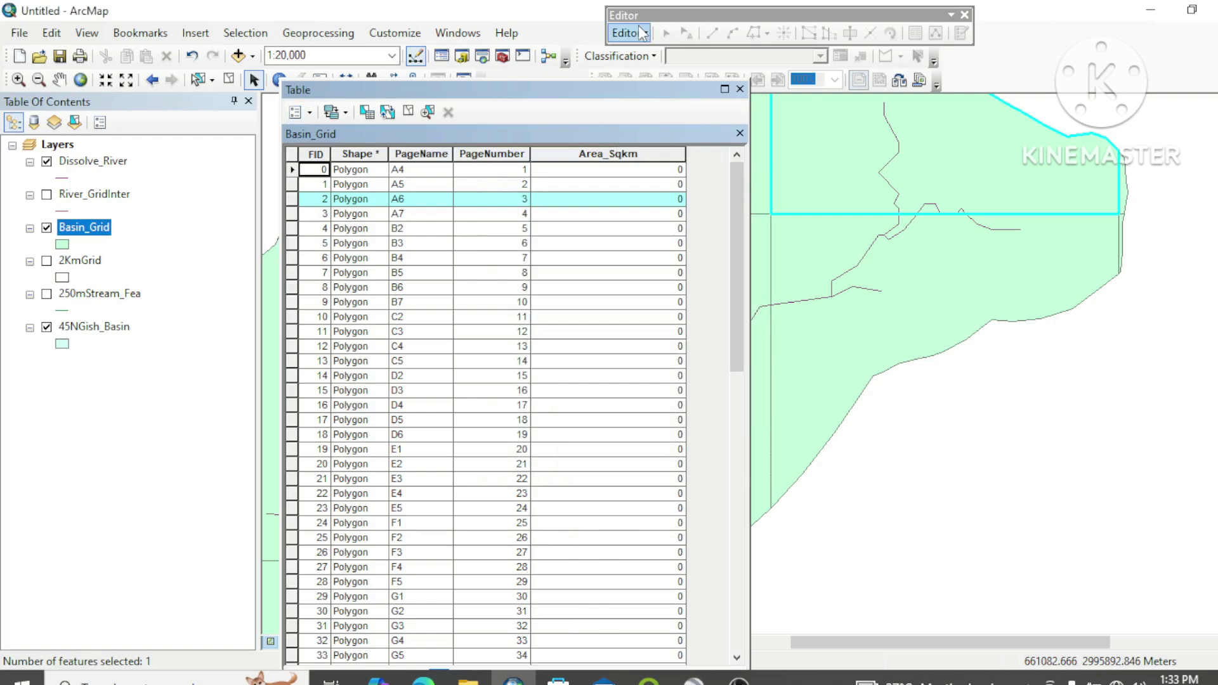
- Start an edit session on the Basin_Grid layer
click(642, 33)
click(649, 53)
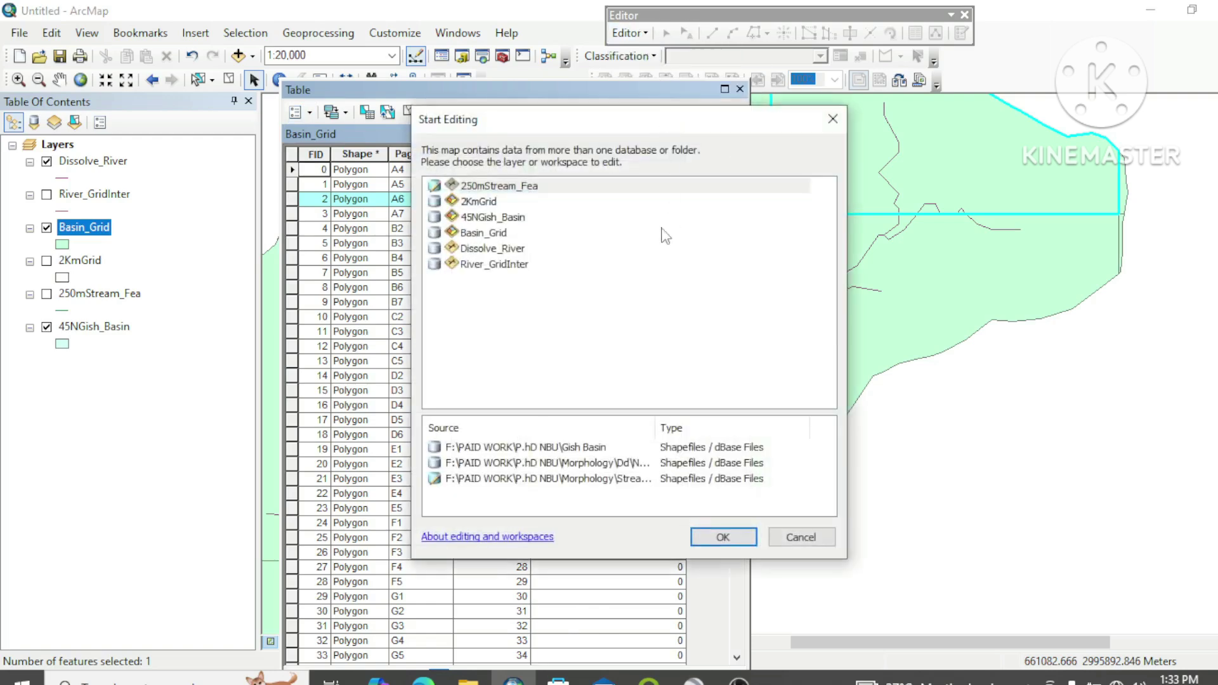
click(504, 233)
click(723, 537)
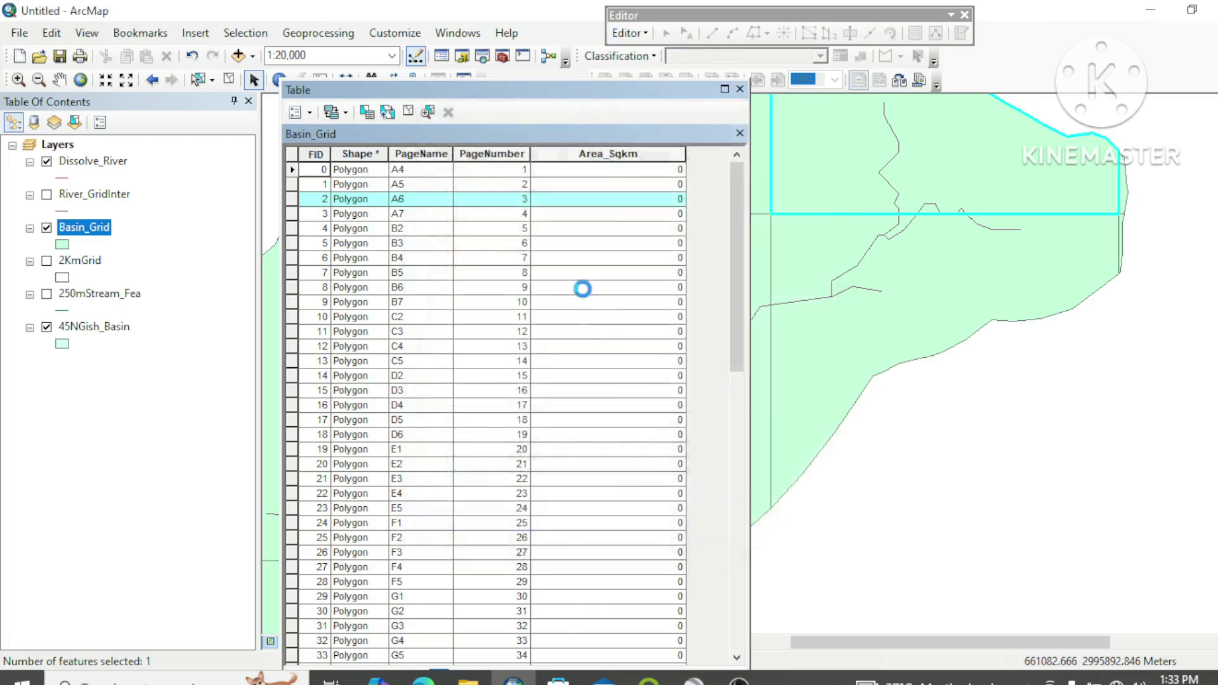
- Calculate the area geometry of the Area_Sqkm field in Square Kilometers
click(653, 154)
right_click(643, 159)
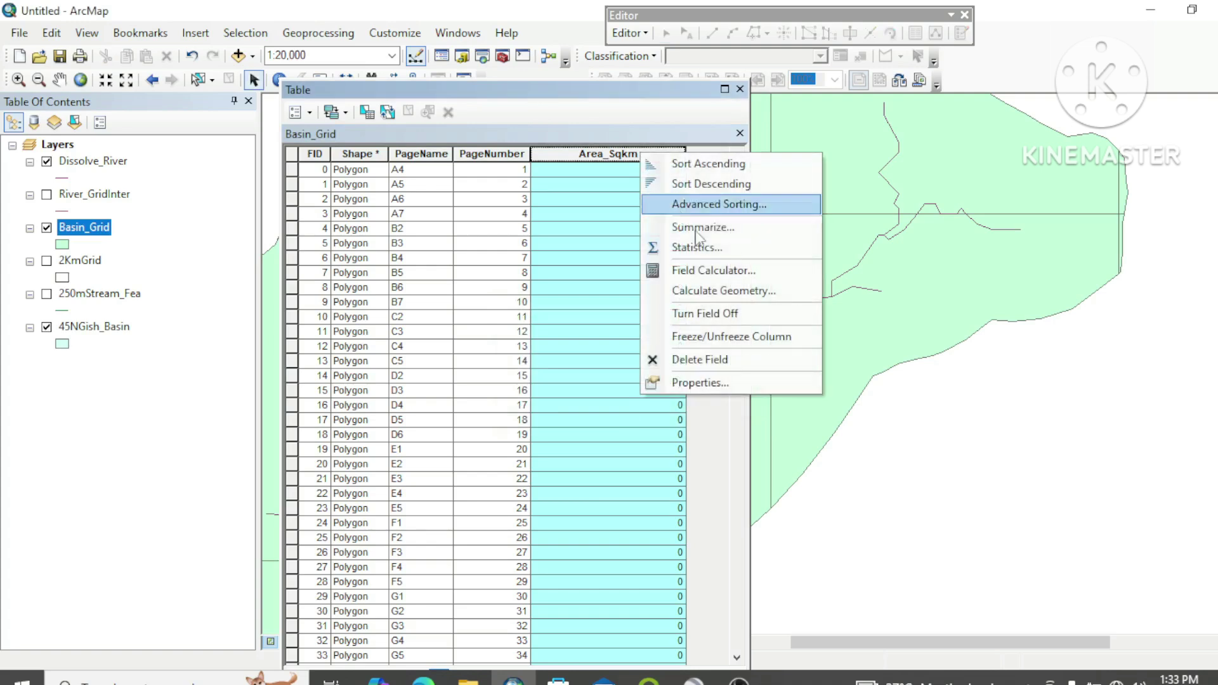
click(727, 292)
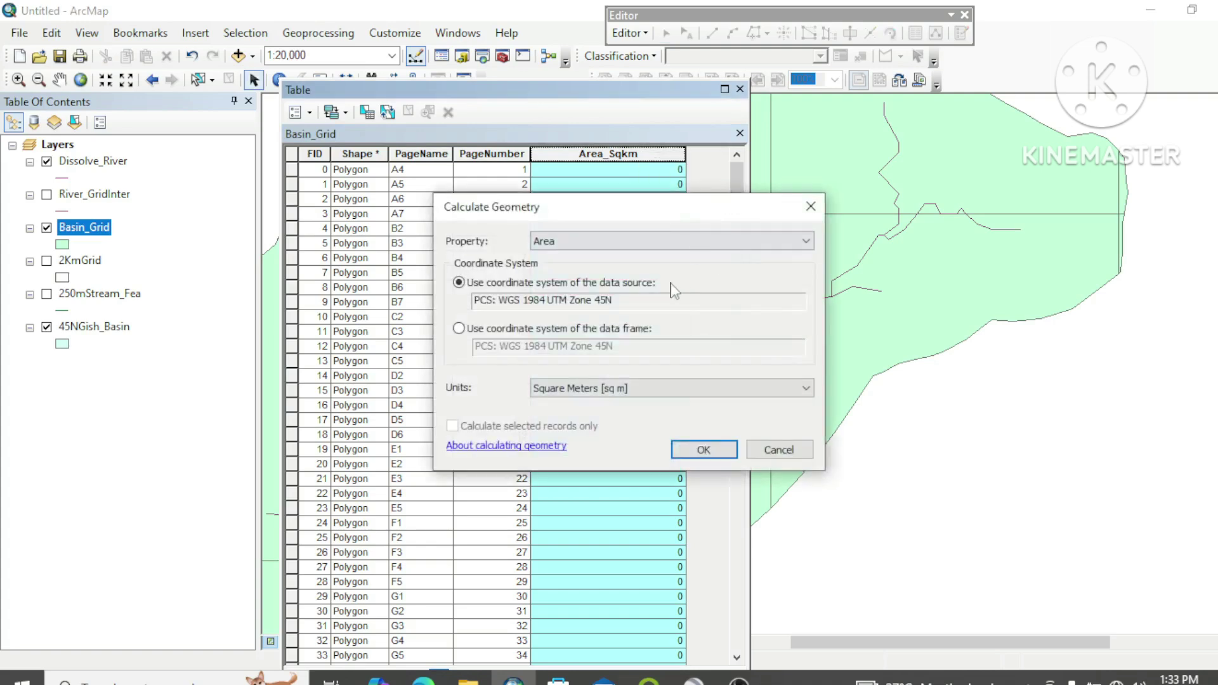
click(606, 395)
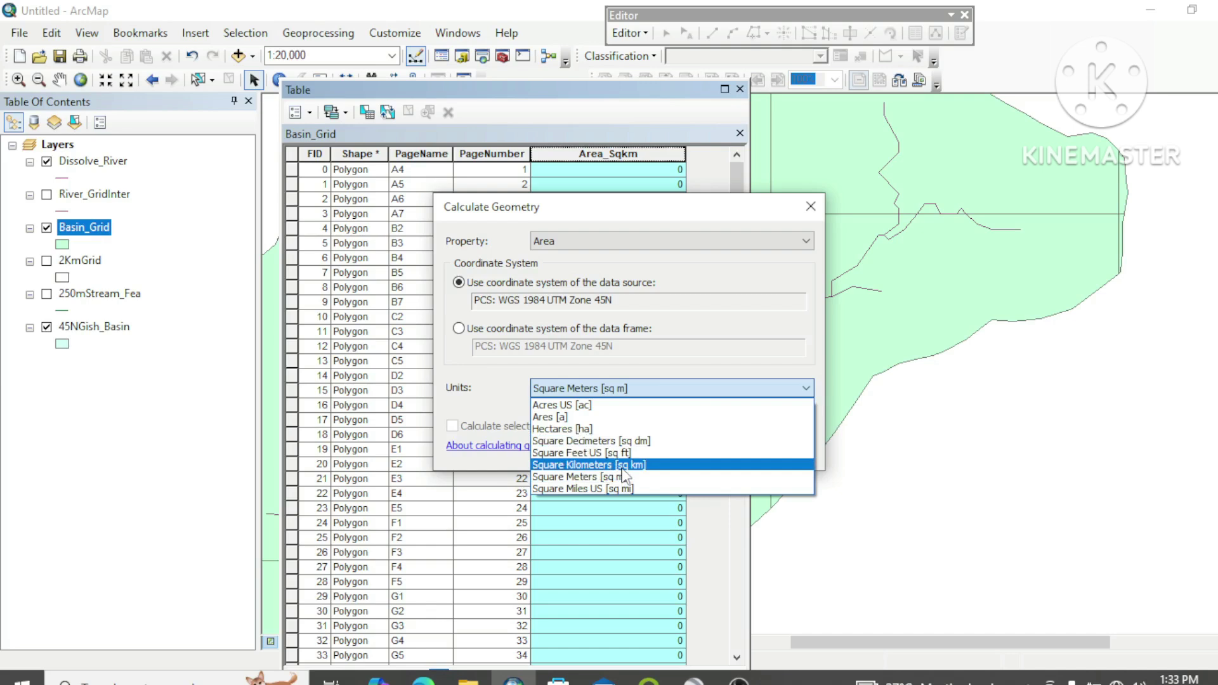
click(623, 468)
click(703, 448)
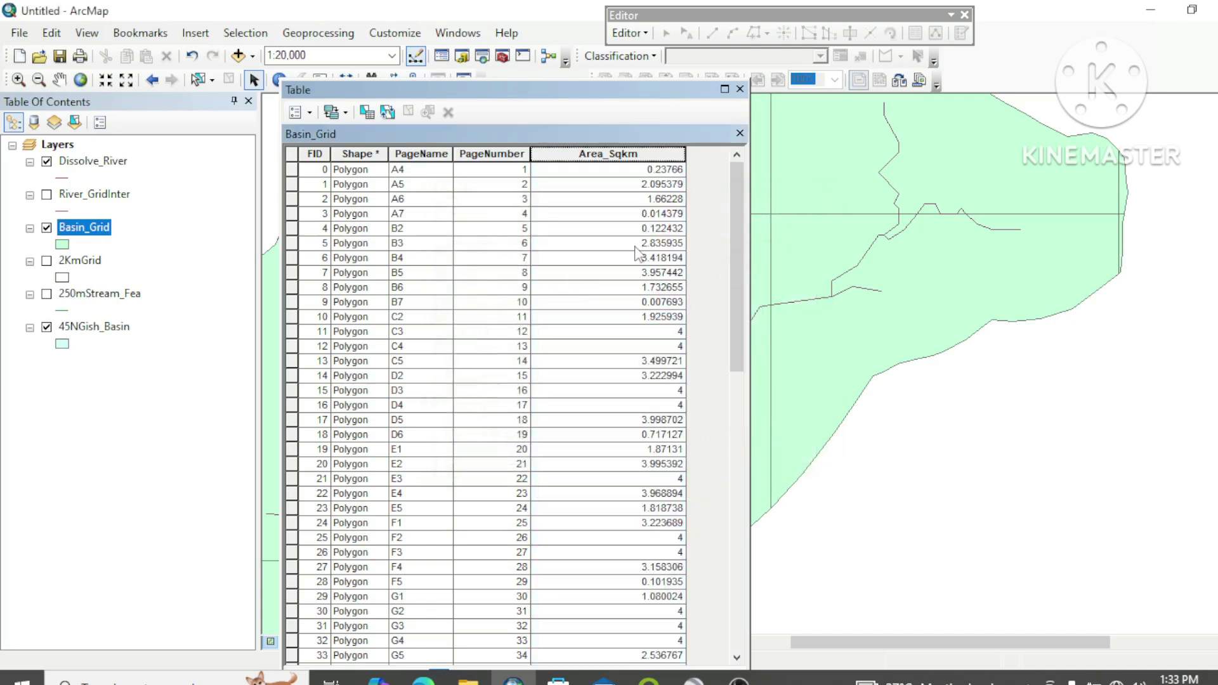
- Format the Area_Sqkm field to 2 decimal places and set it as a highlighted field
right_click(632, 154)
click(687, 385)
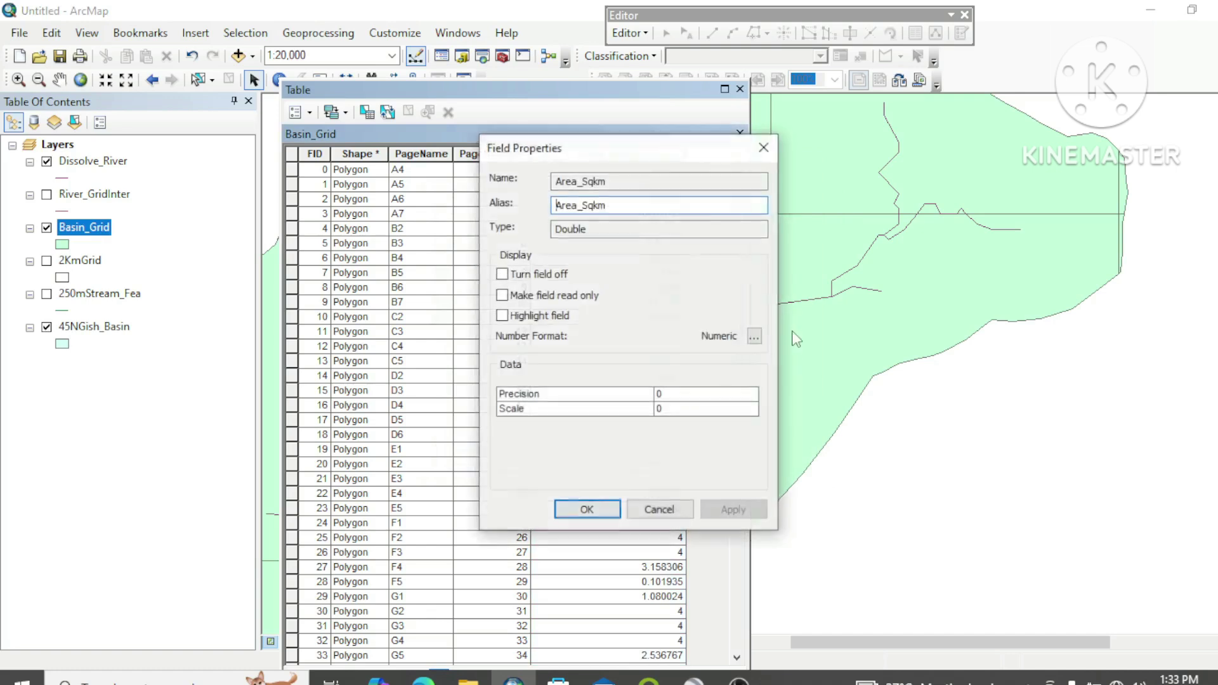
click(754, 337)
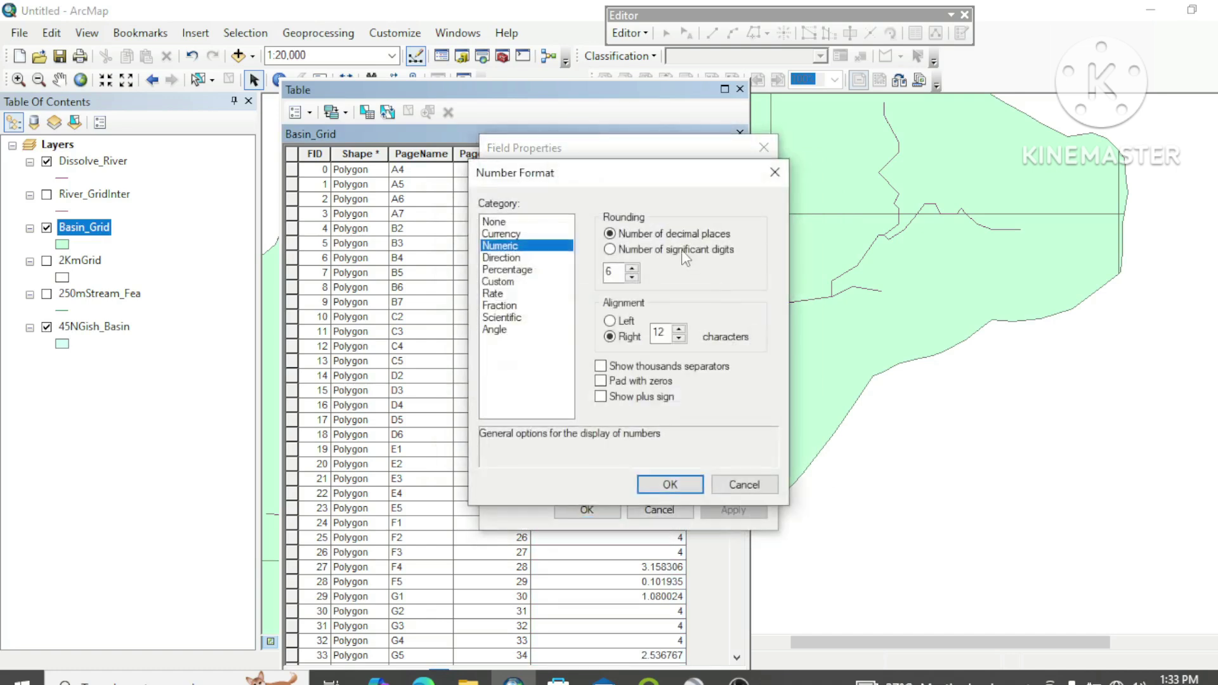
text(2)
click(666, 486)
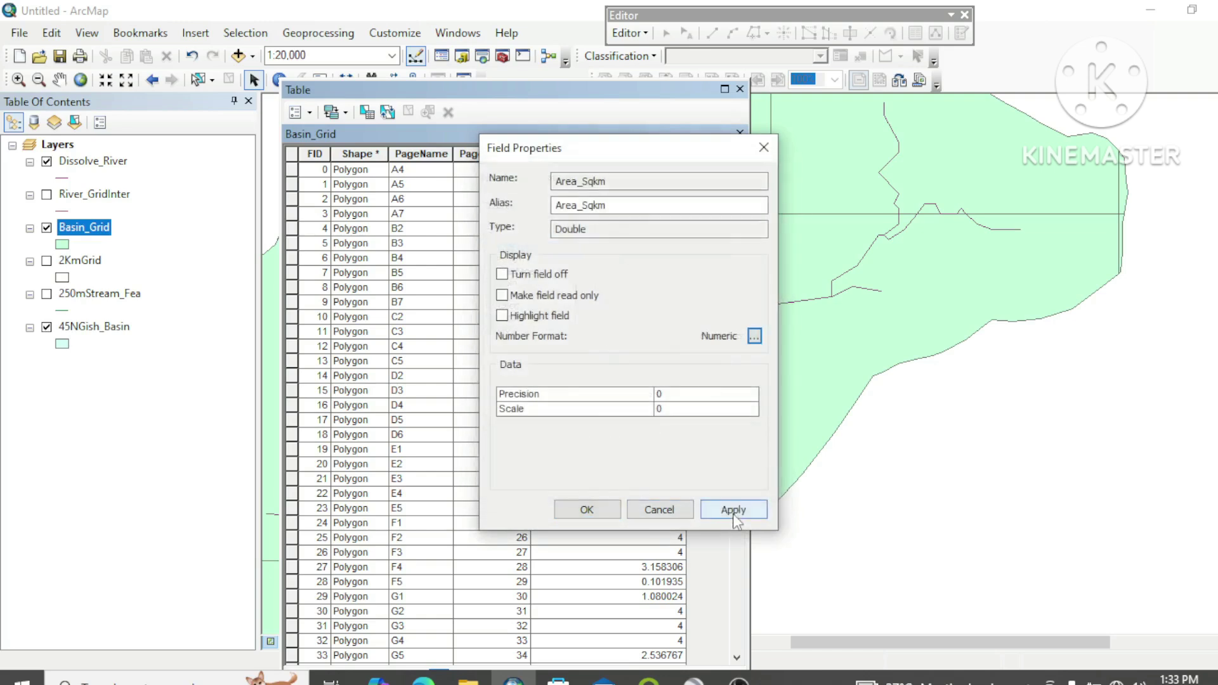
click(502, 315)
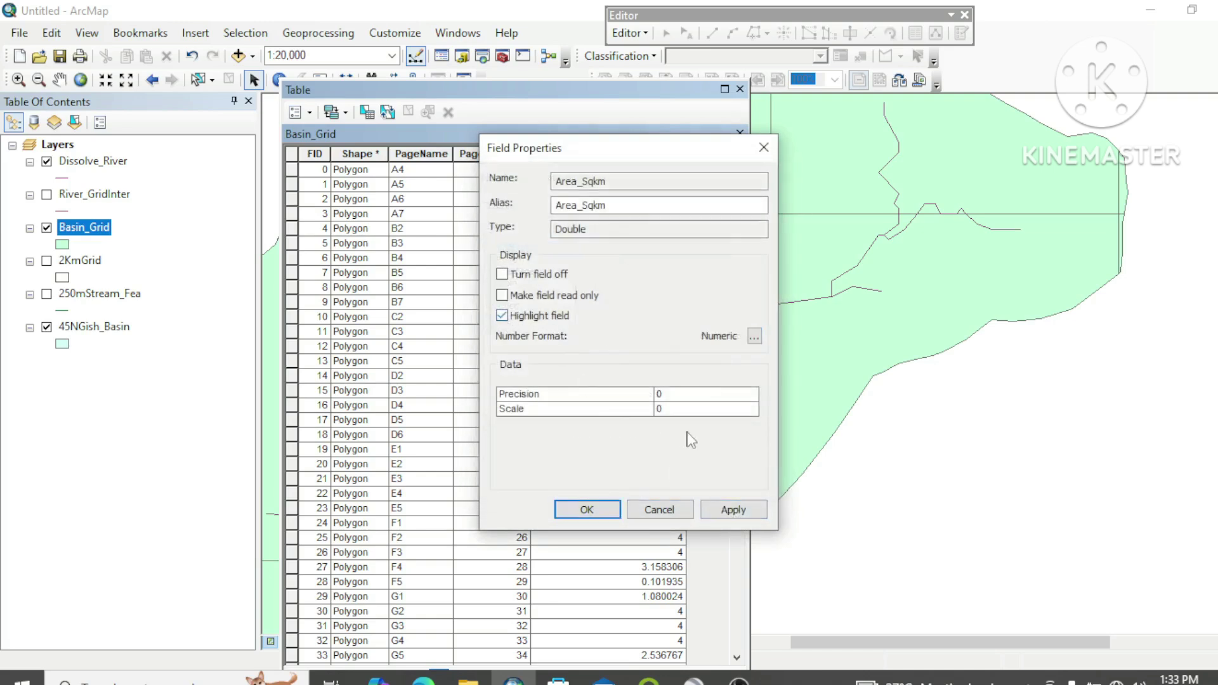
click(733, 510)
click(583, 508)
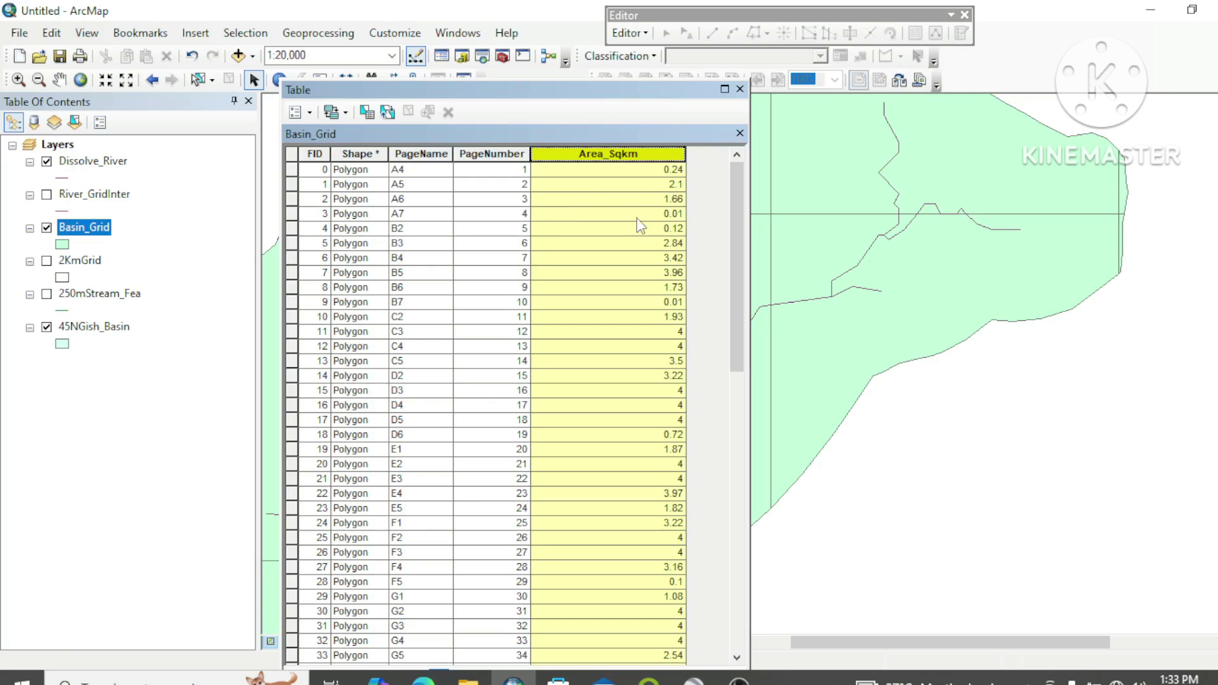
- Review the attribute tables of Dissolve_River and Basin_Grid to compare their PageNumber fields
click(96, 163)
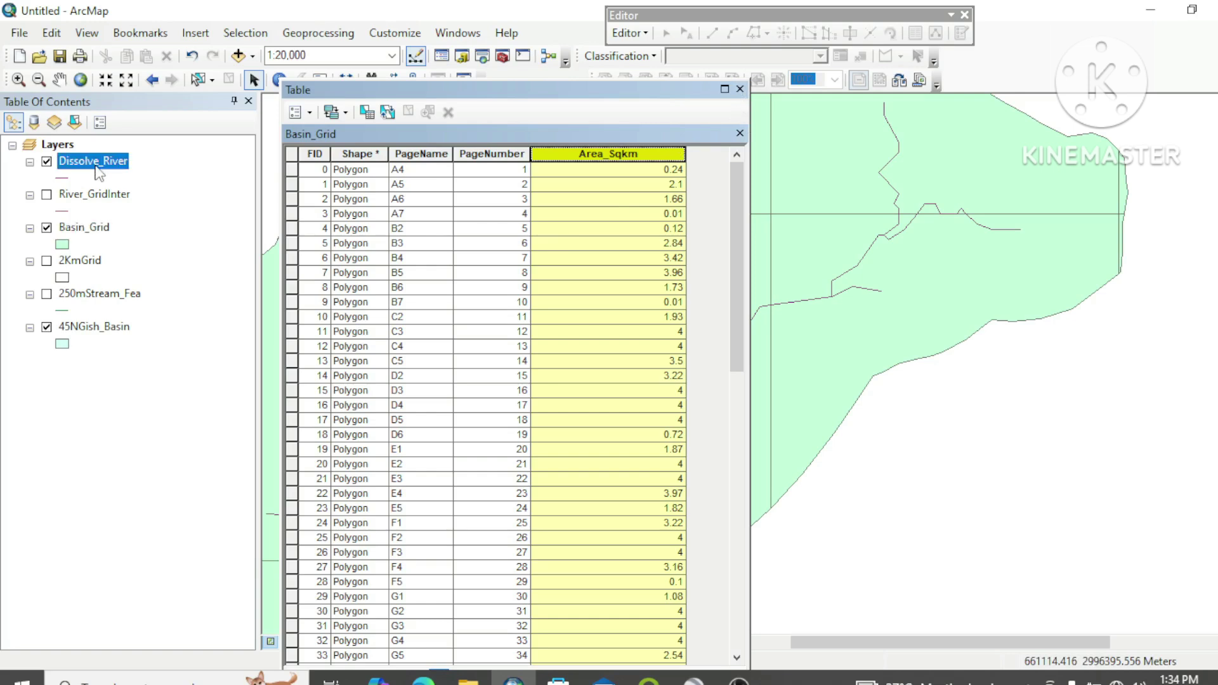
right_click(96, 162)
click(212, 221)
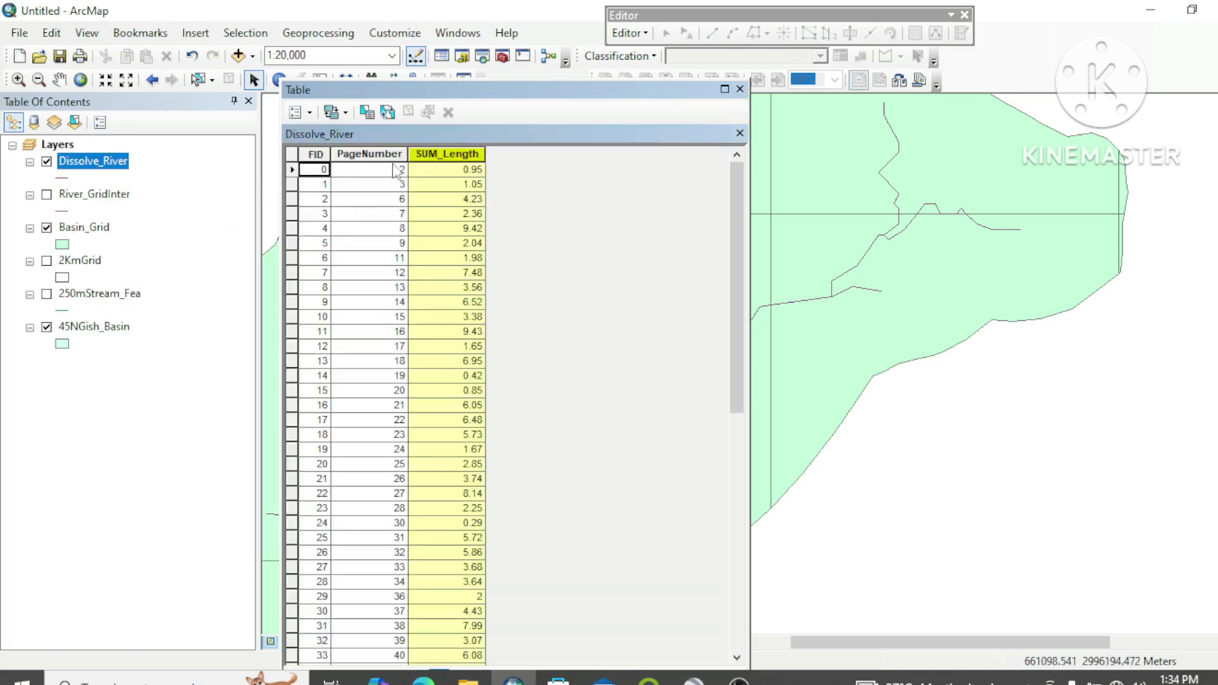
click(740, 89)
right_click(95, 227)
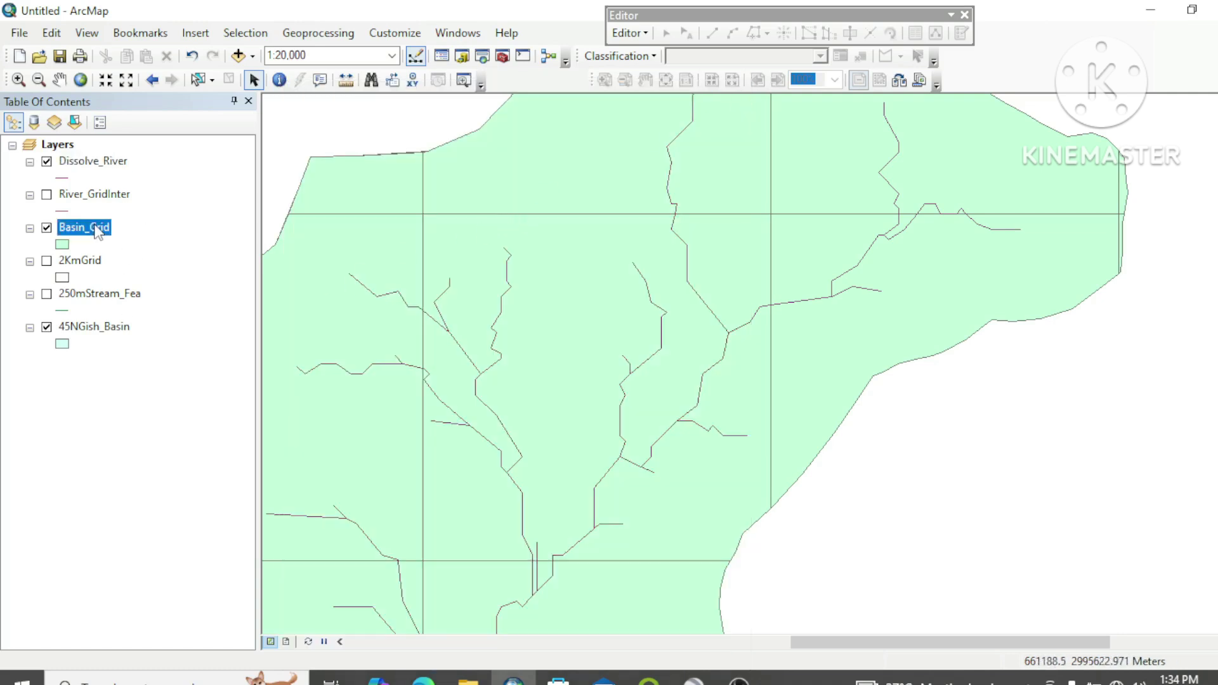
click(194, 279)
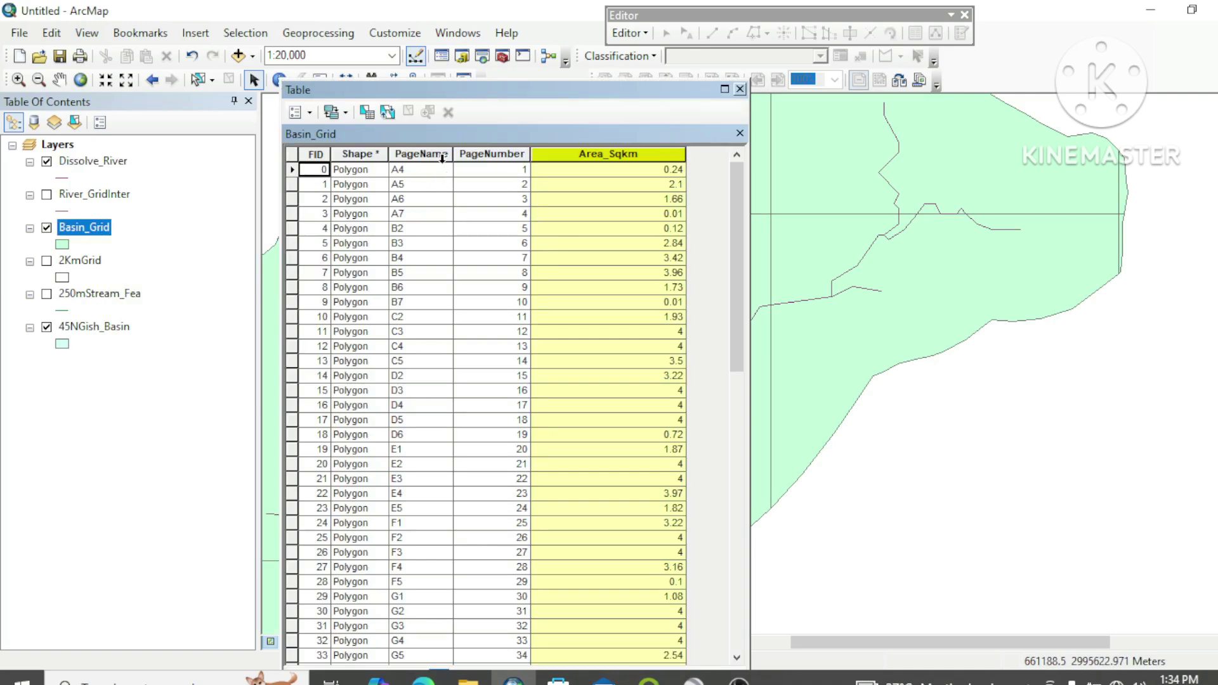
click(740, 89)
- Join the Dissolve_River table to Basin_Grid on the PageNumber field, keeping all records, and validate the join
right_click(95, 229)
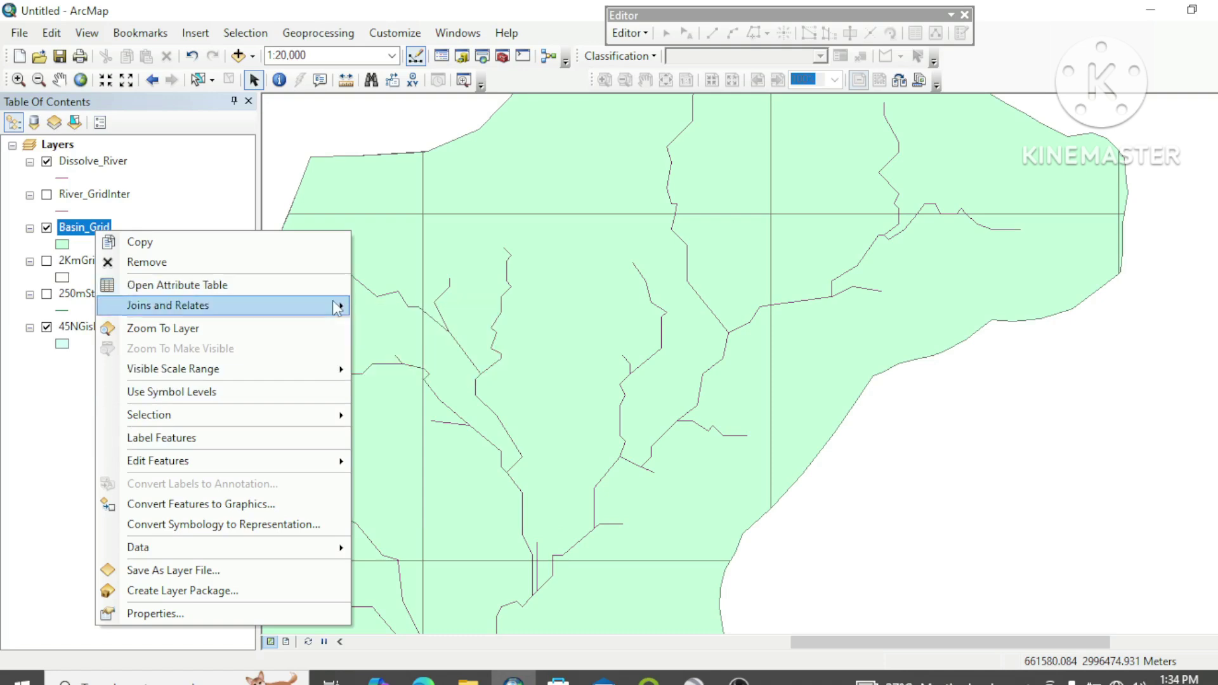
mouse_move(333, 303)
click(387, 305)
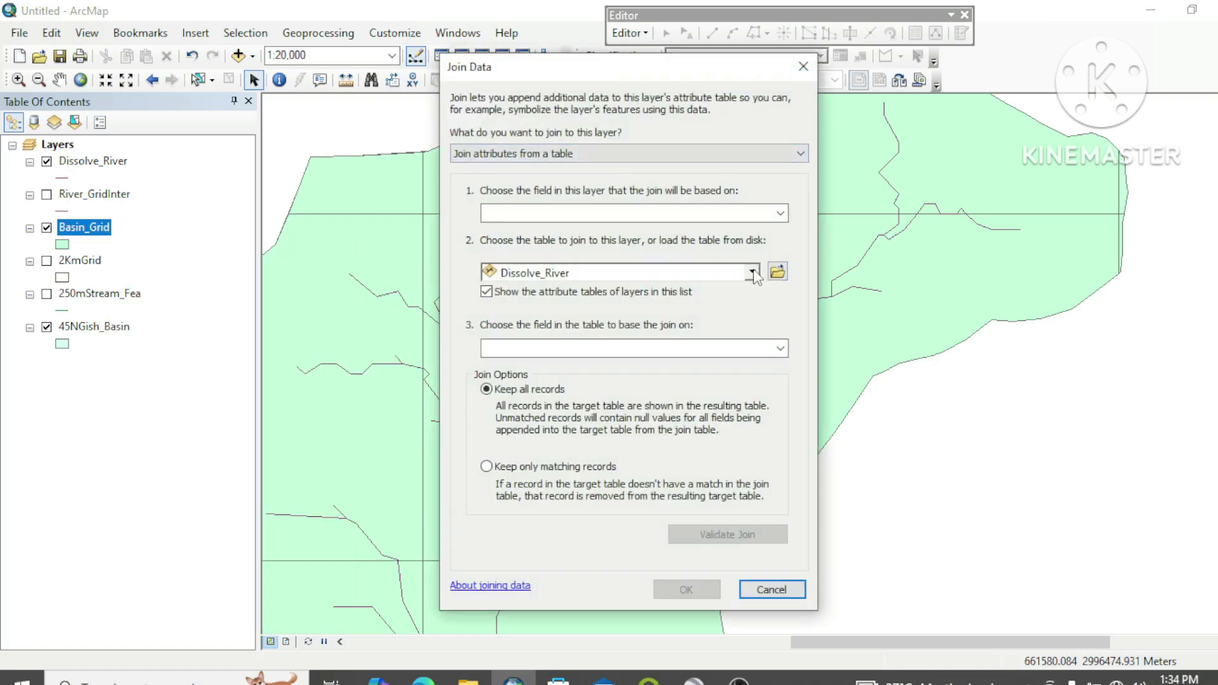
click(781, 213)
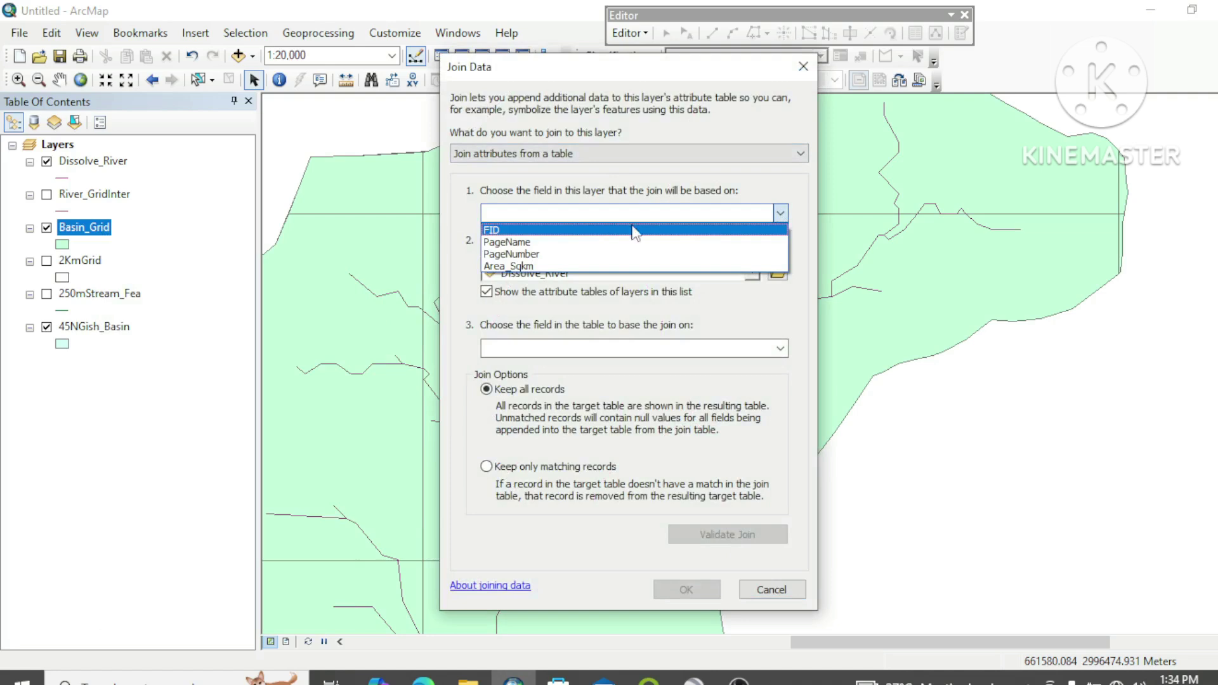
click(555, 253)
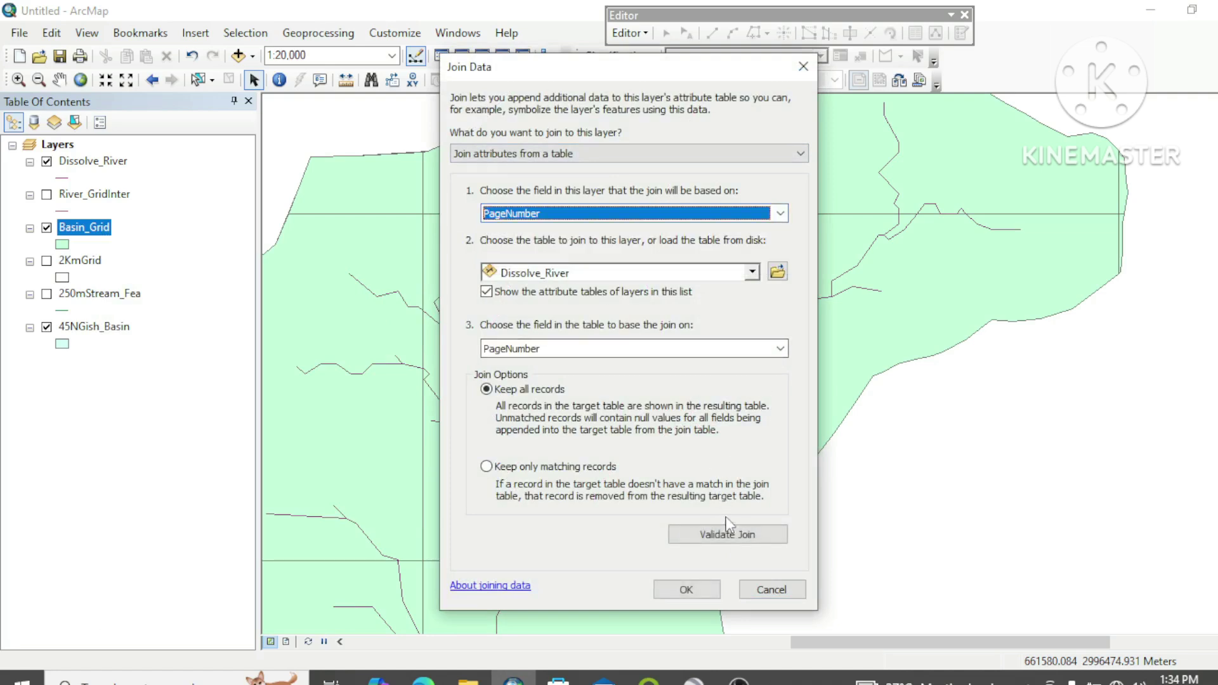
click(728, 537)
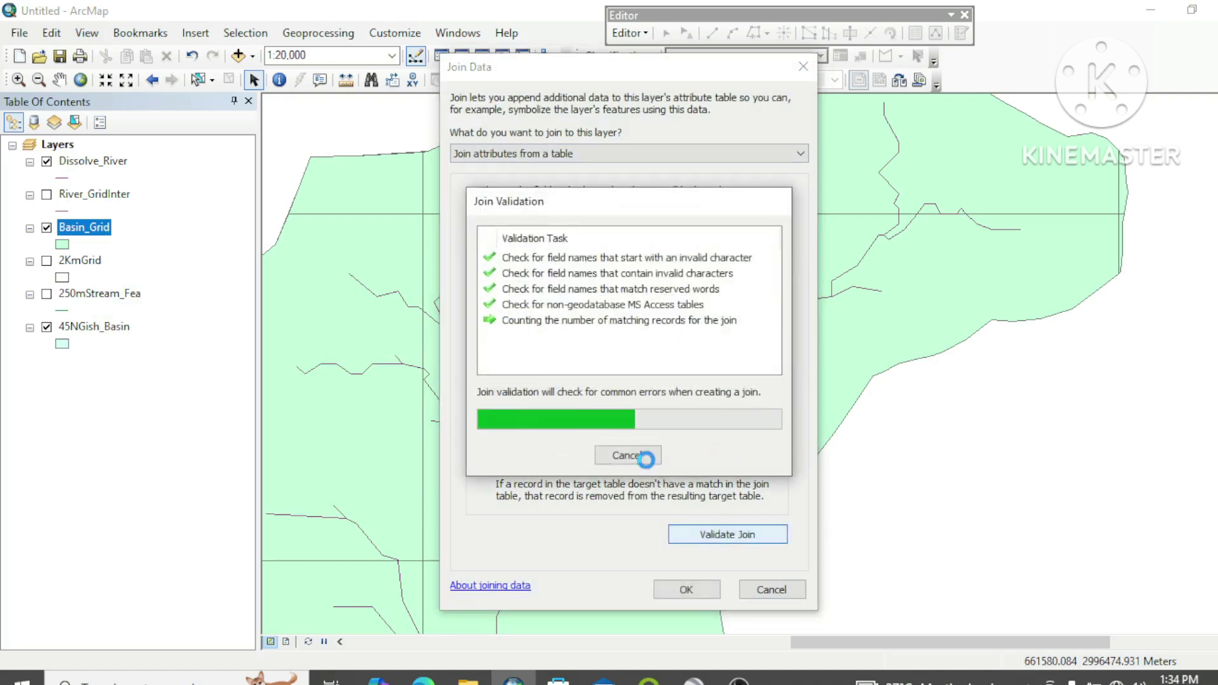
click(786, 439)
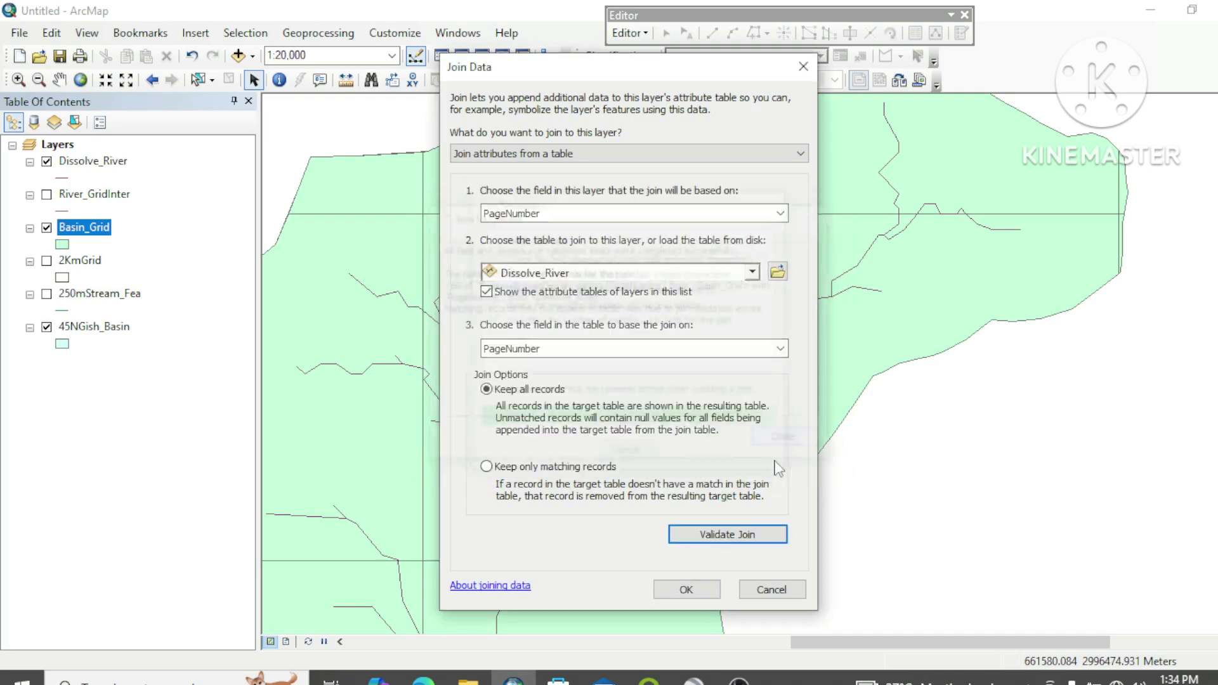
click(686, 589)
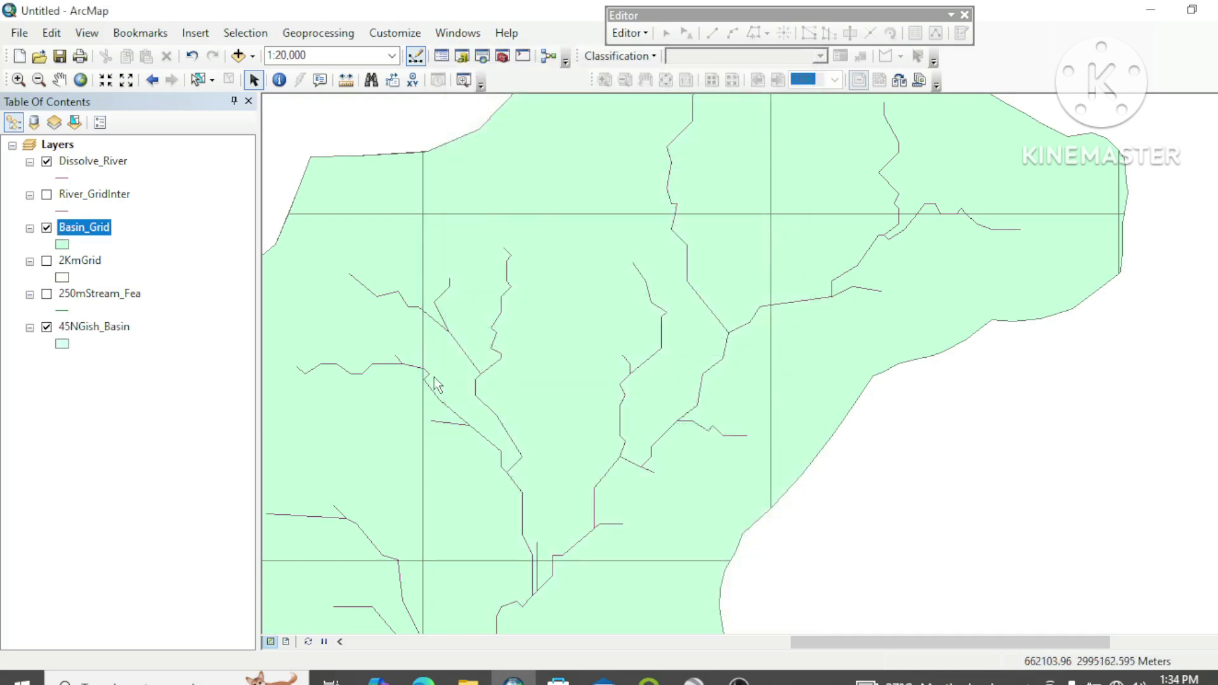
- Turn off the joined FID and PageNumber fields in the Basin_Grid attribute table
right_click(92, 229)
click(164, 276)
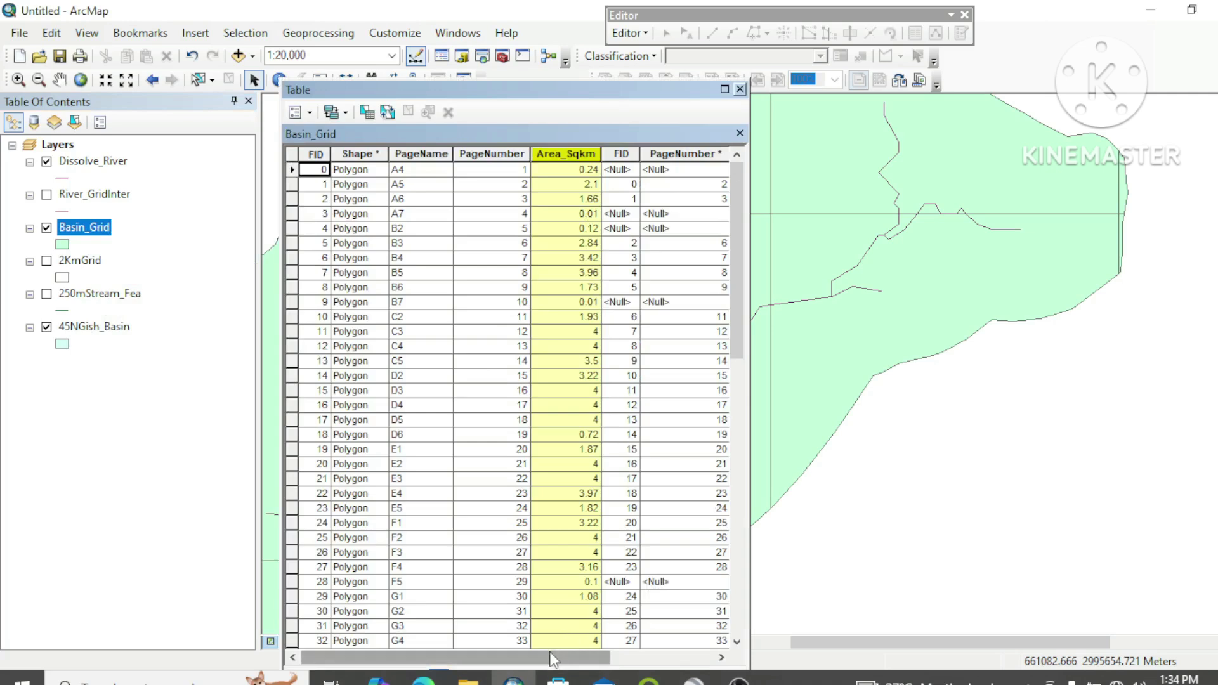
drag(558, 658, 666, 667)
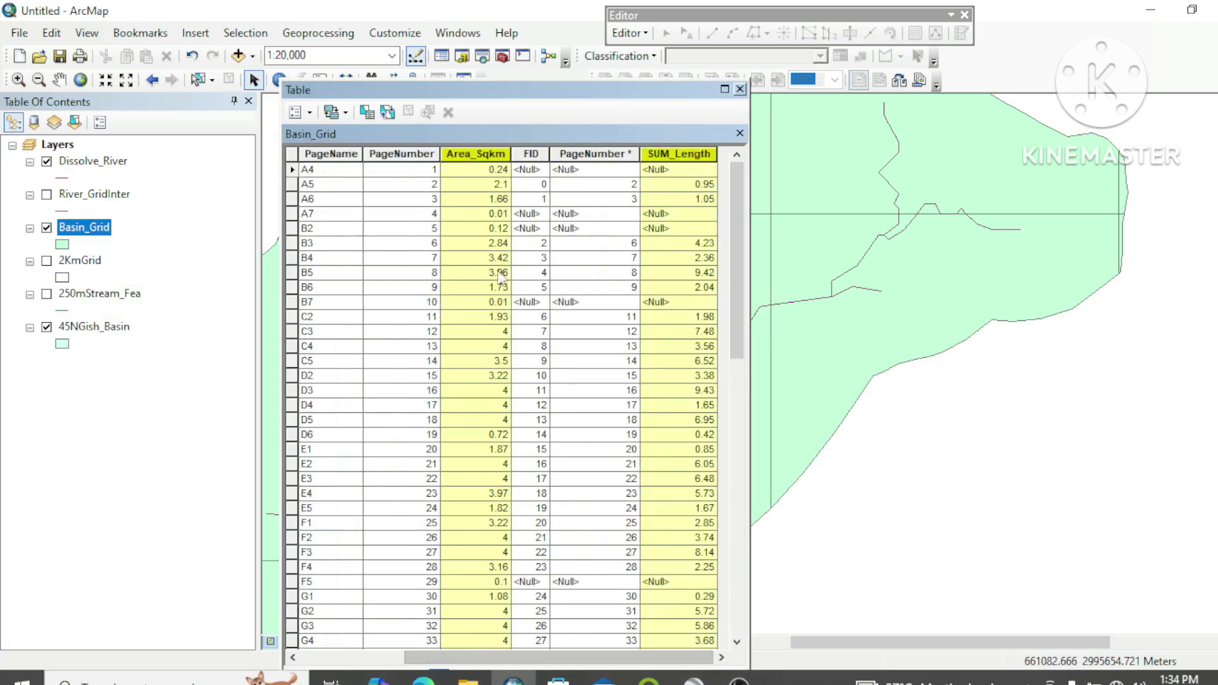
right_click(529, 156)
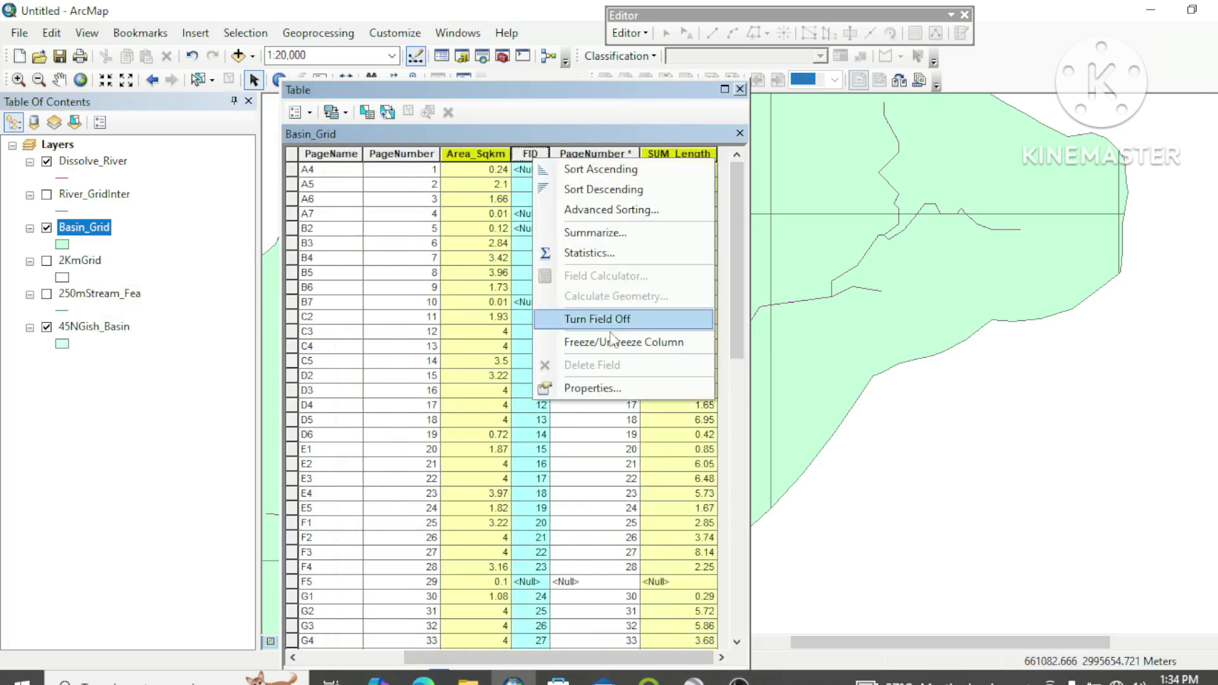
click(584, 318)
right_click(569, 154)
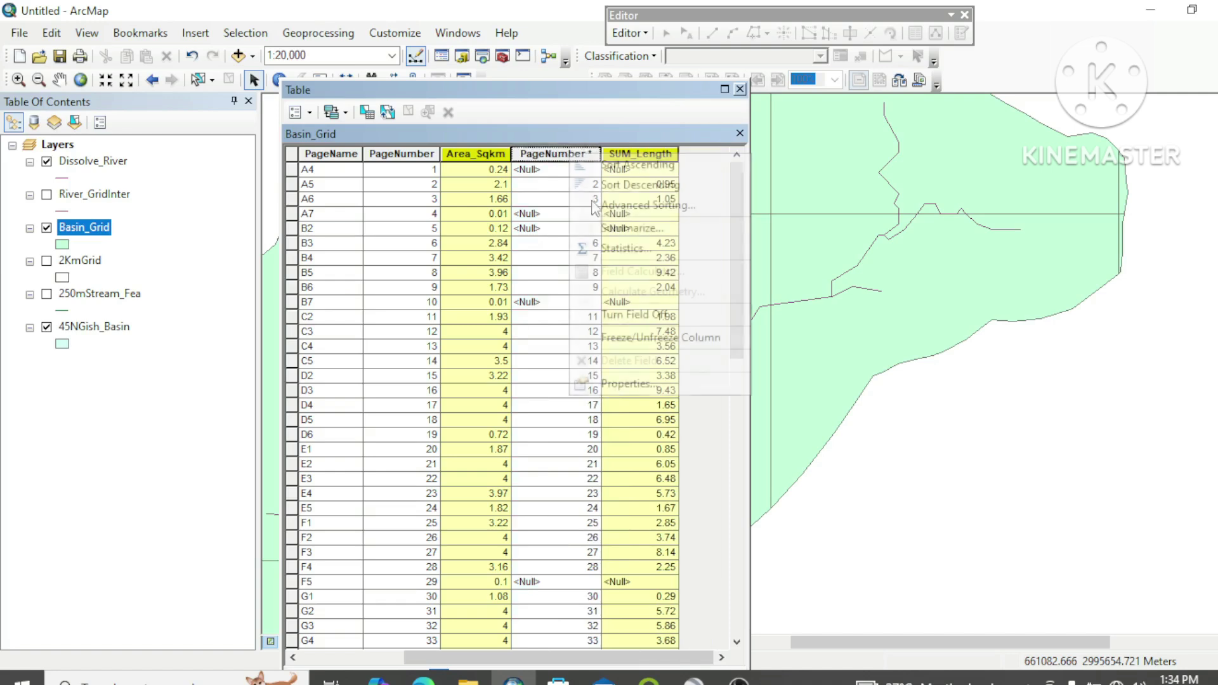
click(651, 317)
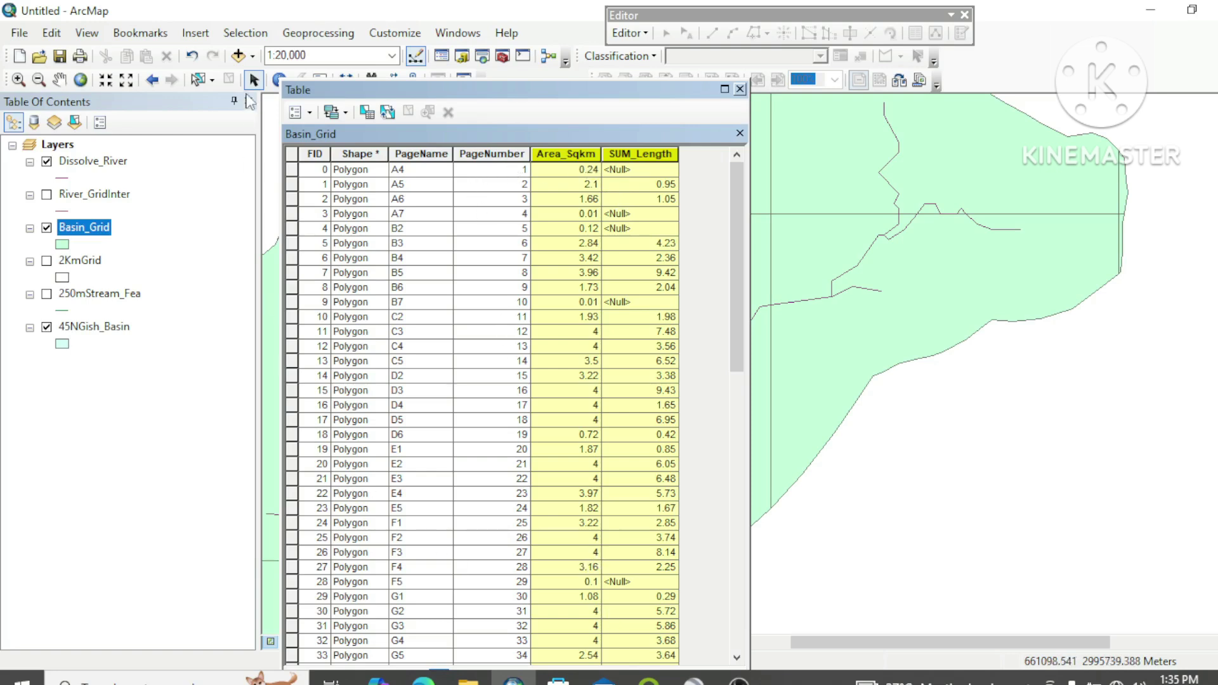
click(740, 89)
- Search for "Features to point" and open the Feature To Point data management tool
click(456, 33)
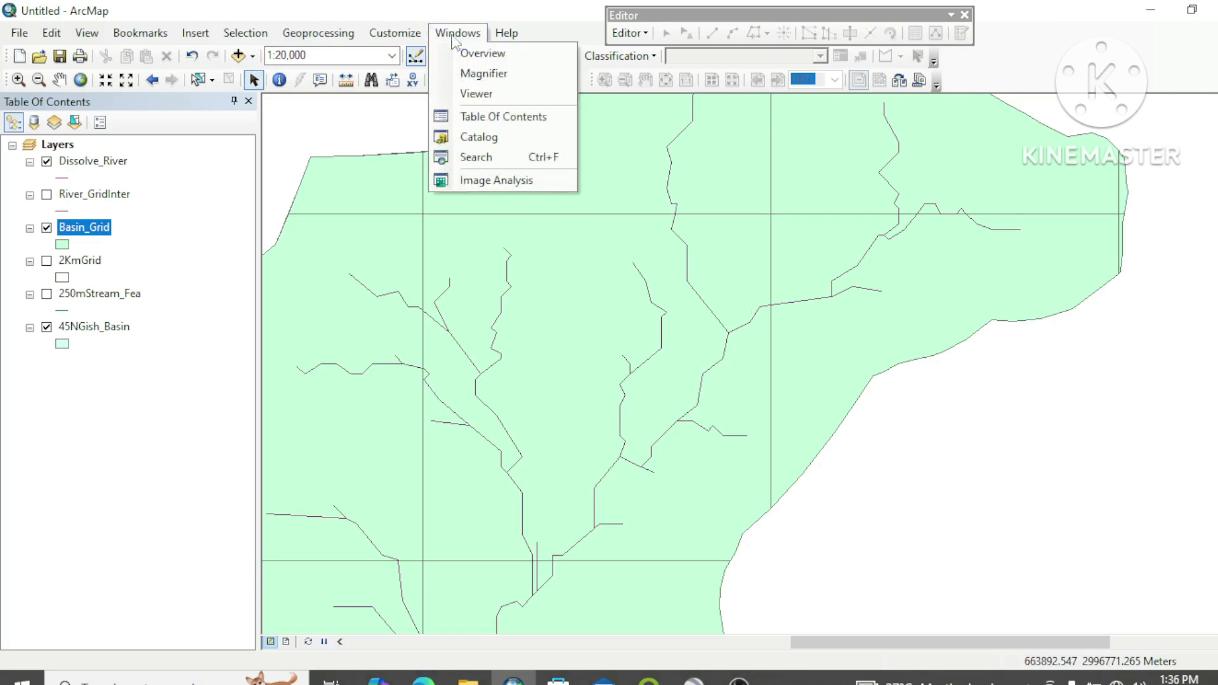
click(497, 159)
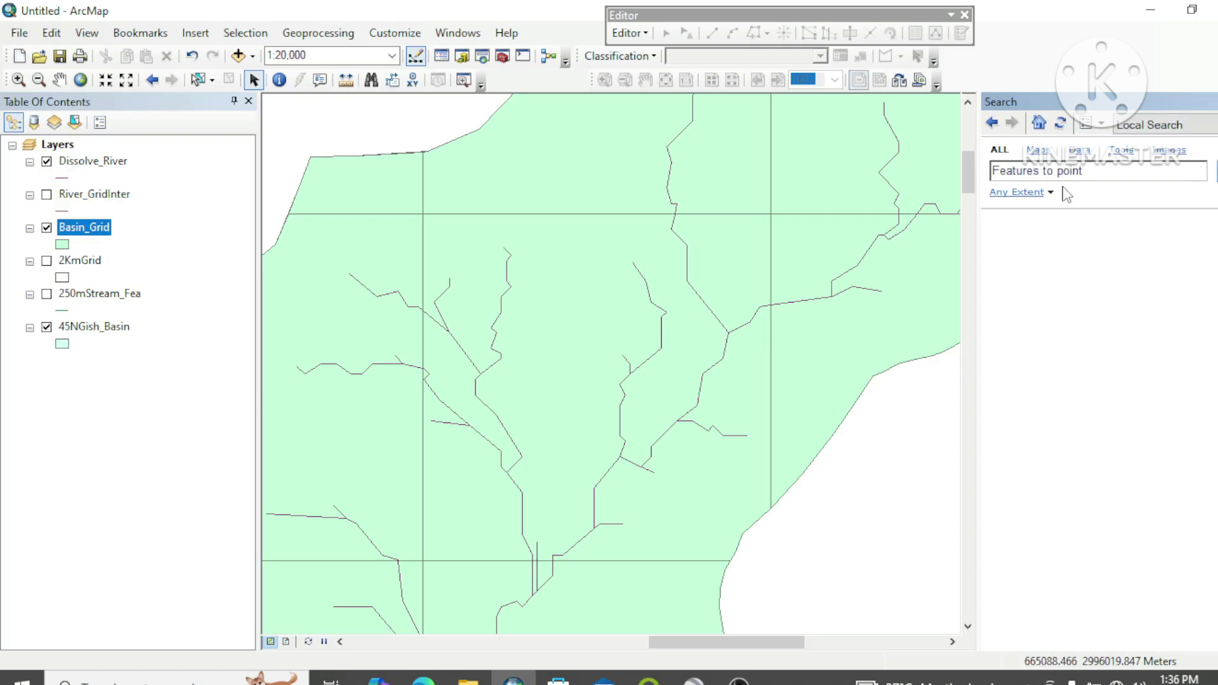
key(Return)
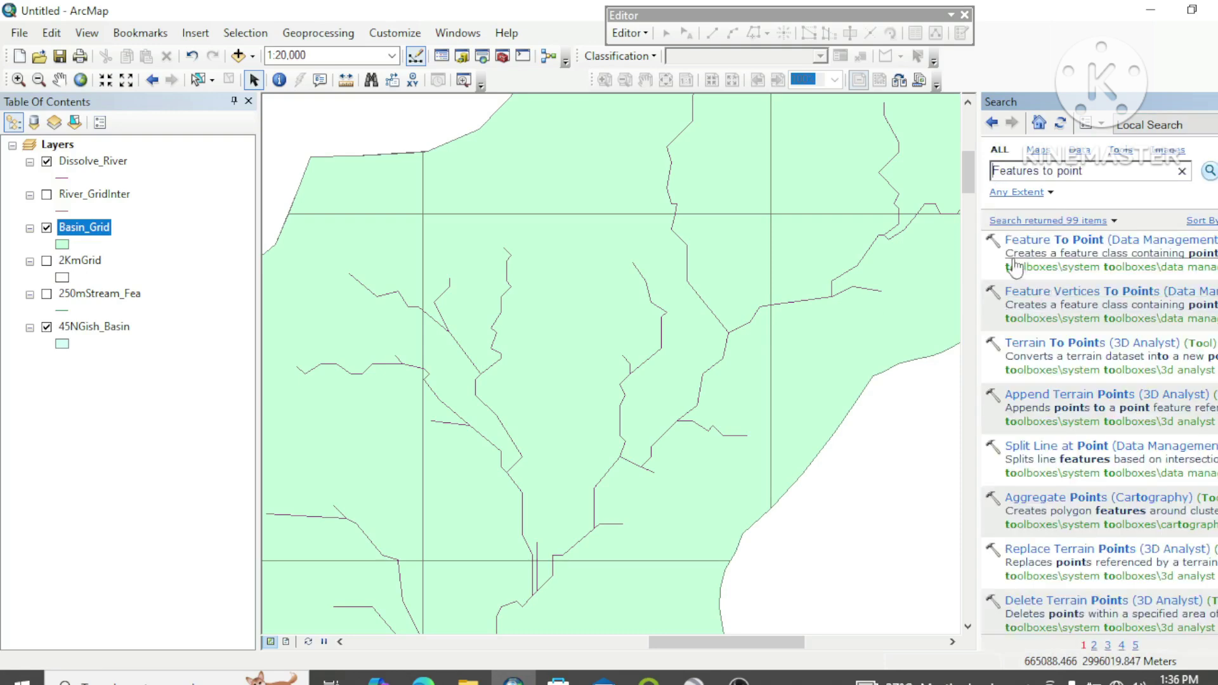
click(1039, 241)
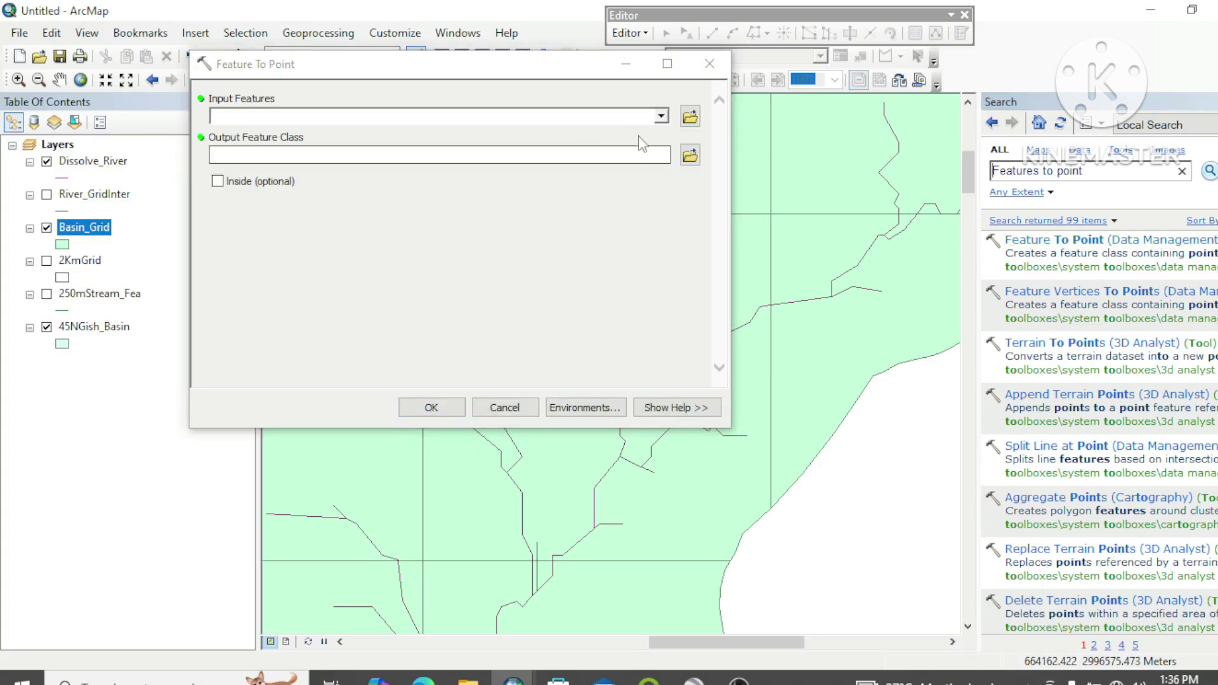
- Convert Basin_Grid to points with the Inside option enabled, saving the output as FeaturePoint.shp in the NEW folder
click(661, 115)
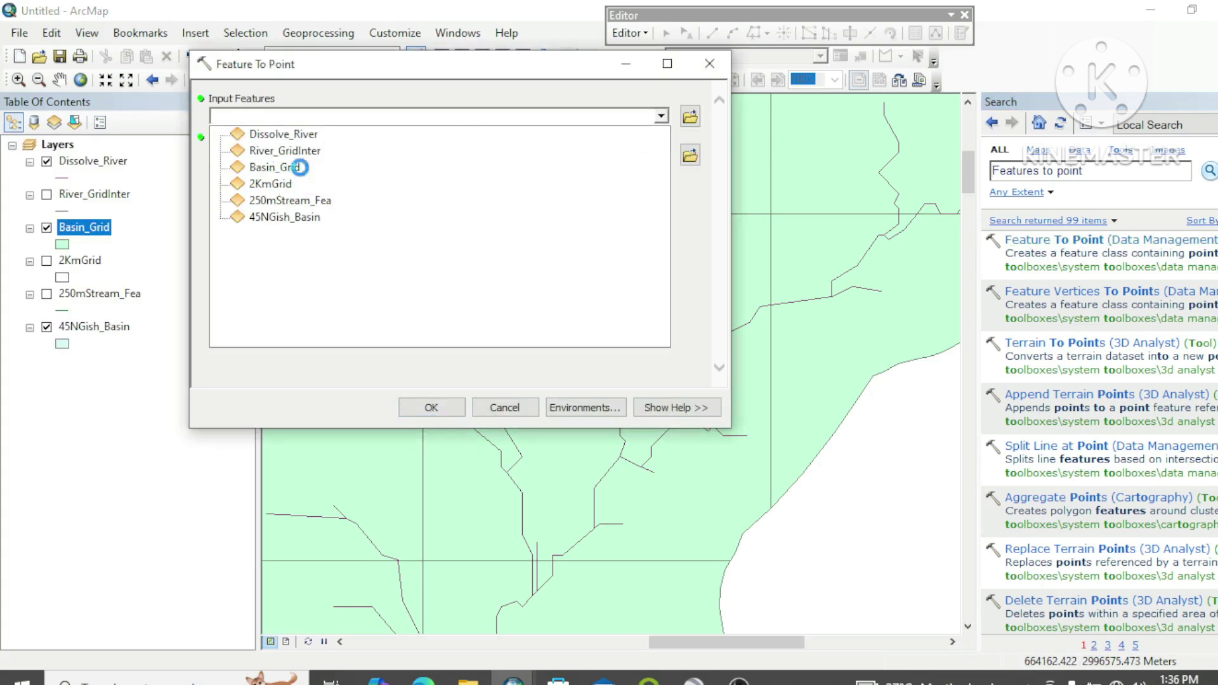
click(295, 167)
click(692, 156)
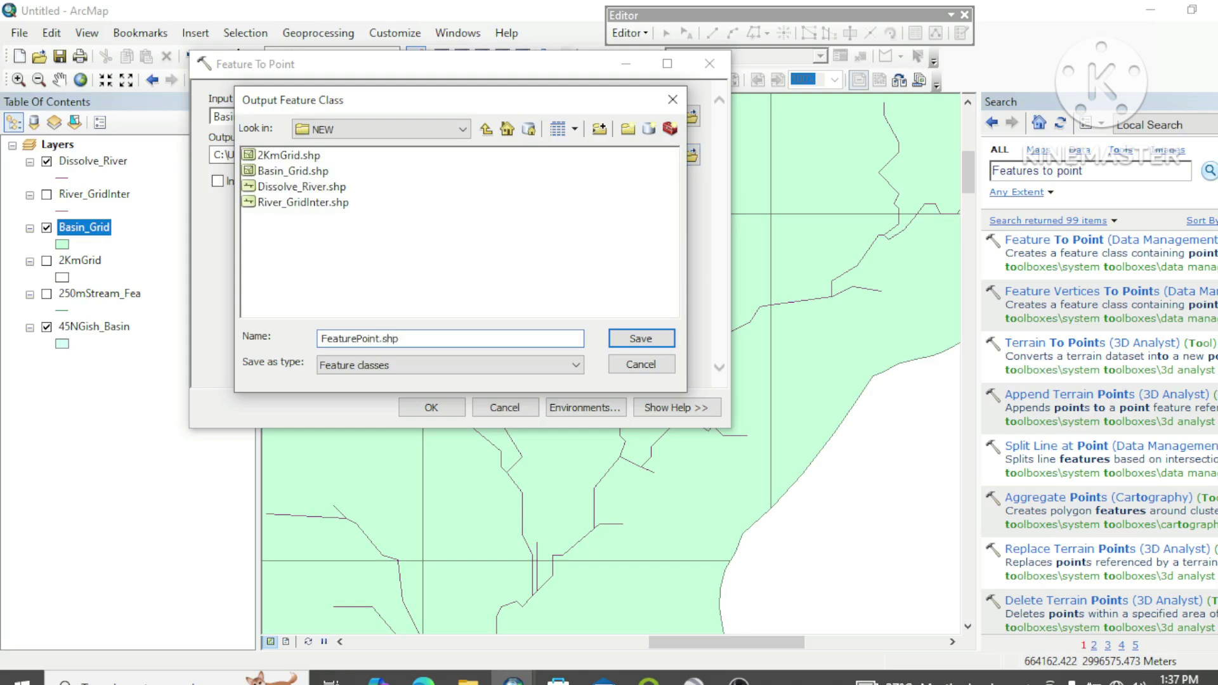
click(655, 346)
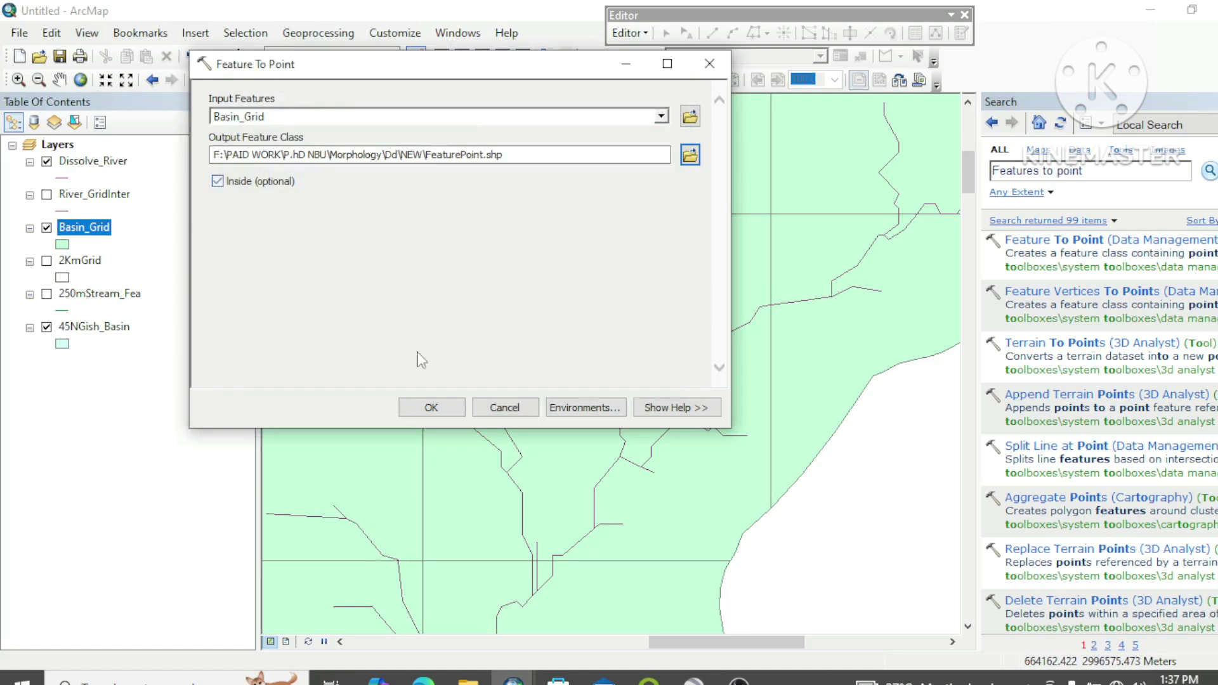
click(431, 407)
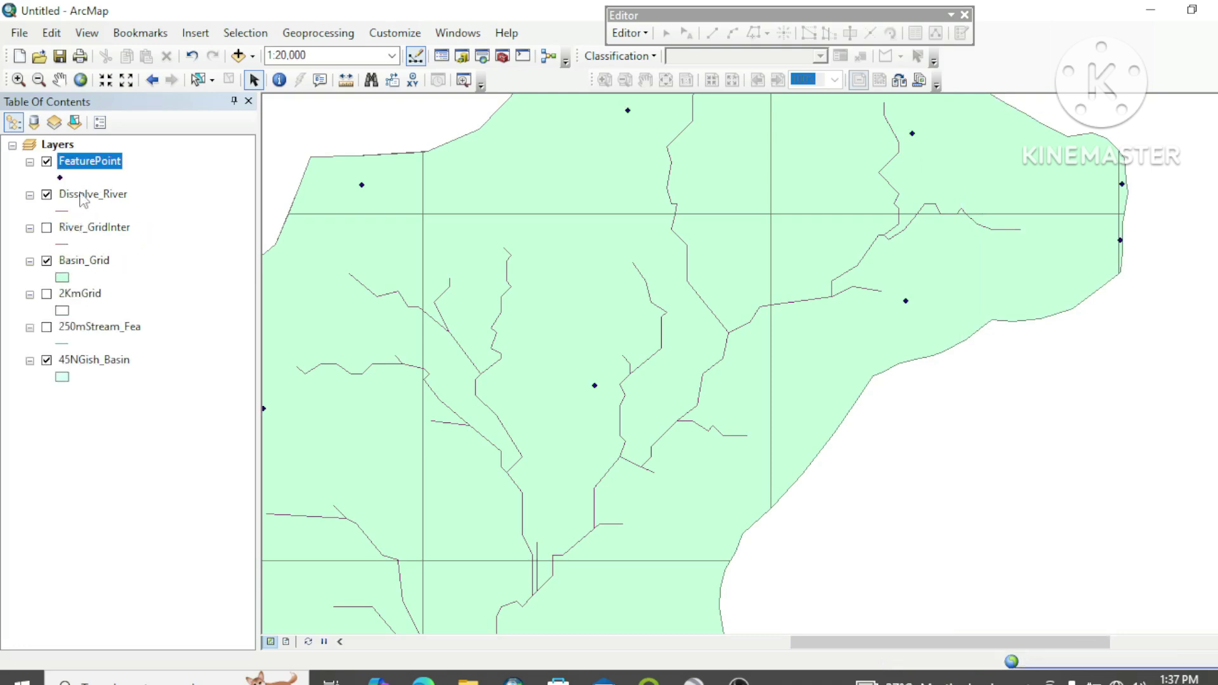
- Turn off the Basin_Gr_3 field in the FeaturePoint attribute table
right_click(89, 158)
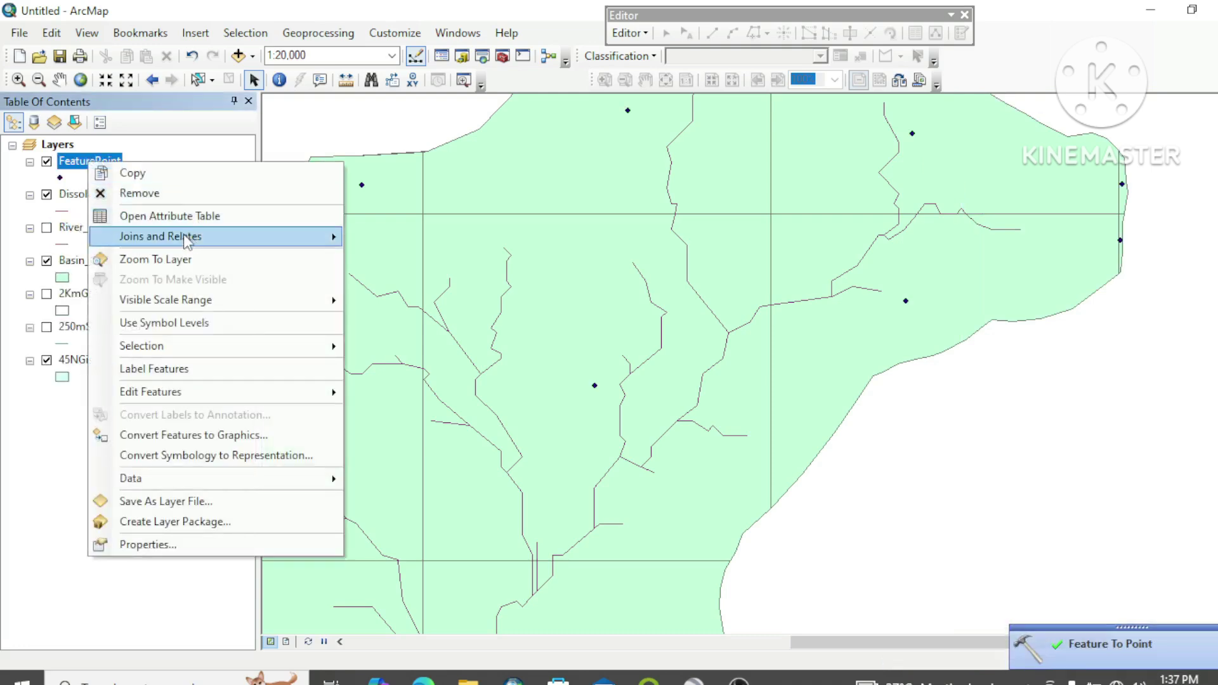
click(185, 260)
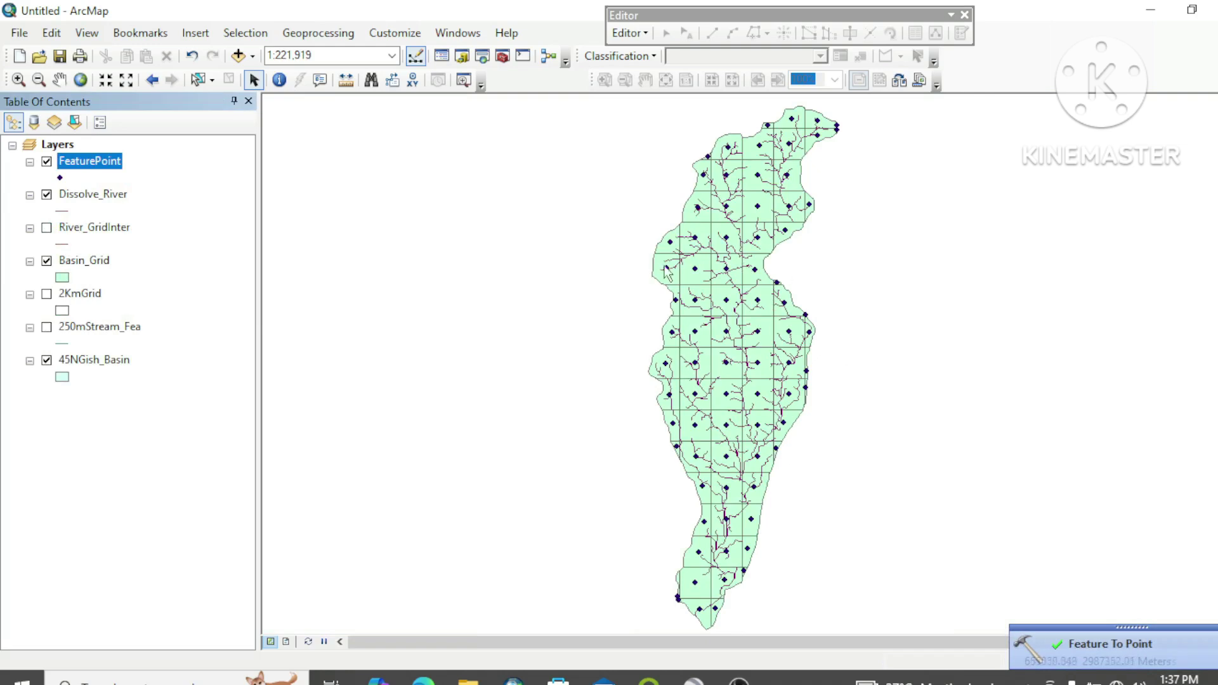
right_click(101, 156)
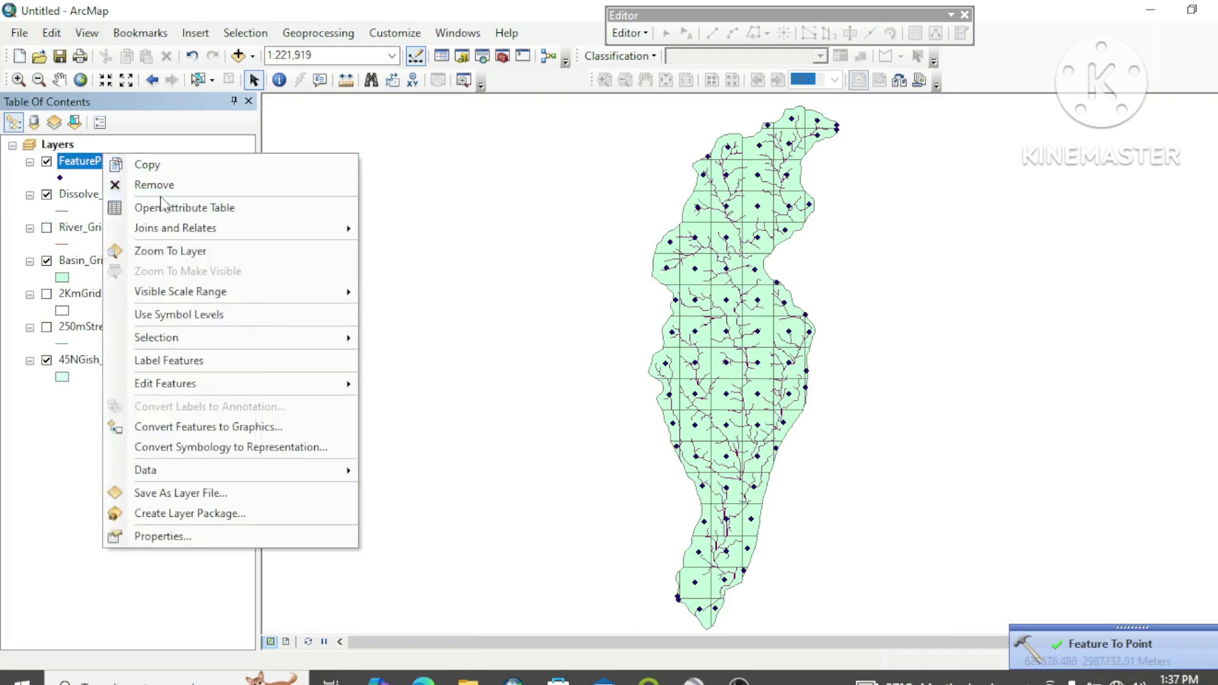
click(162, 205)
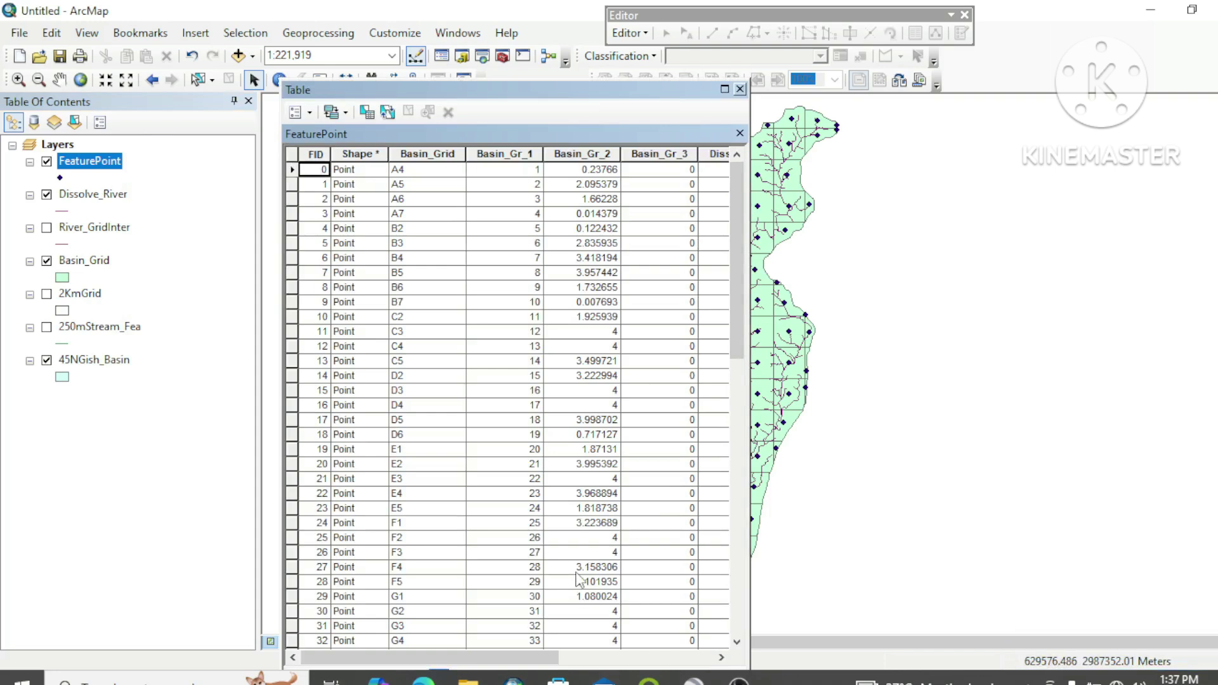
drag(487, 661, 693, 670)
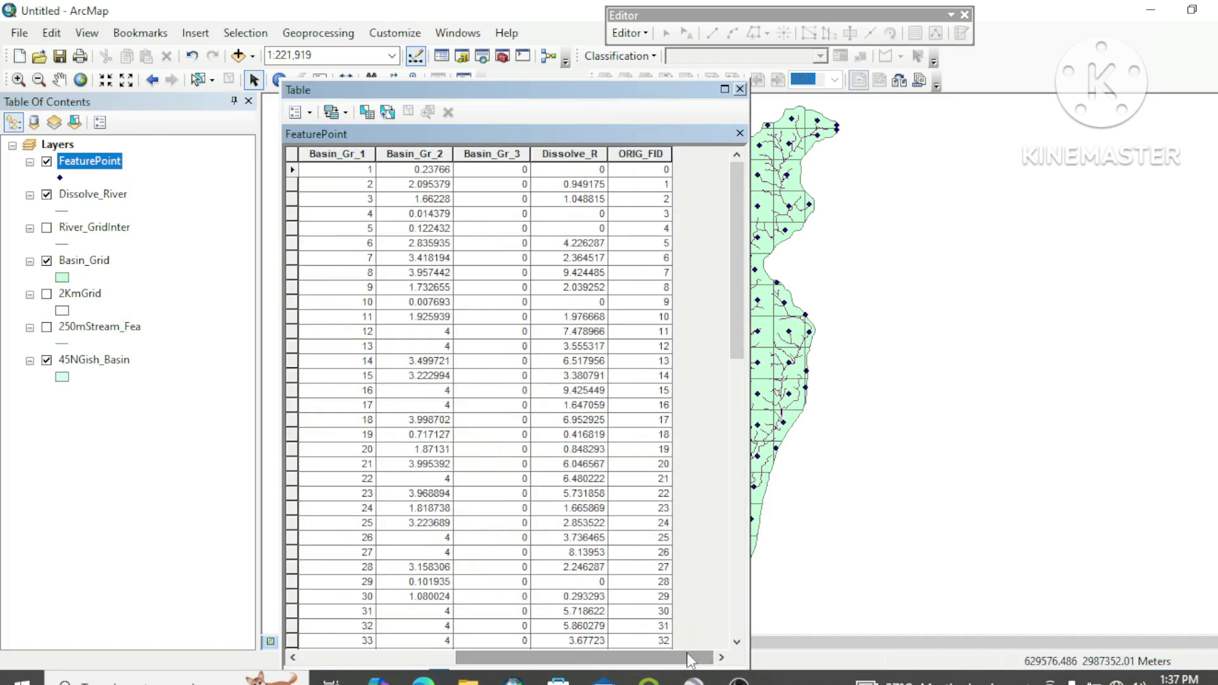
click(512, 158)
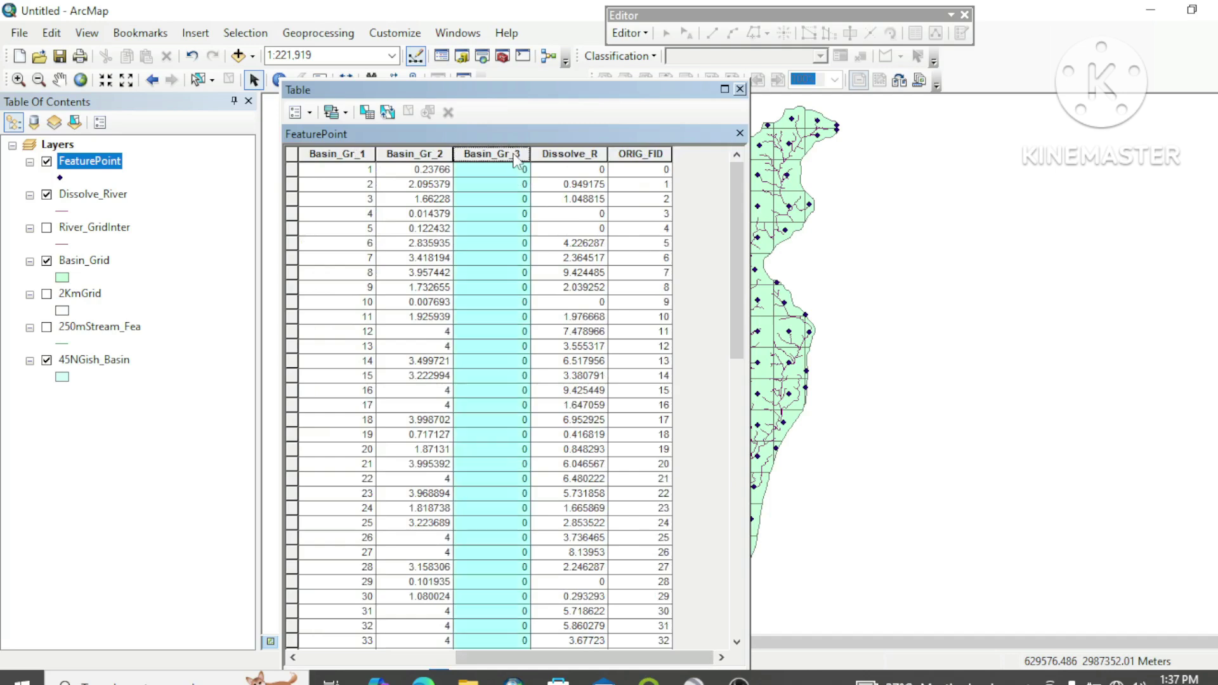
right_click(512, 158)
click(581, 316)
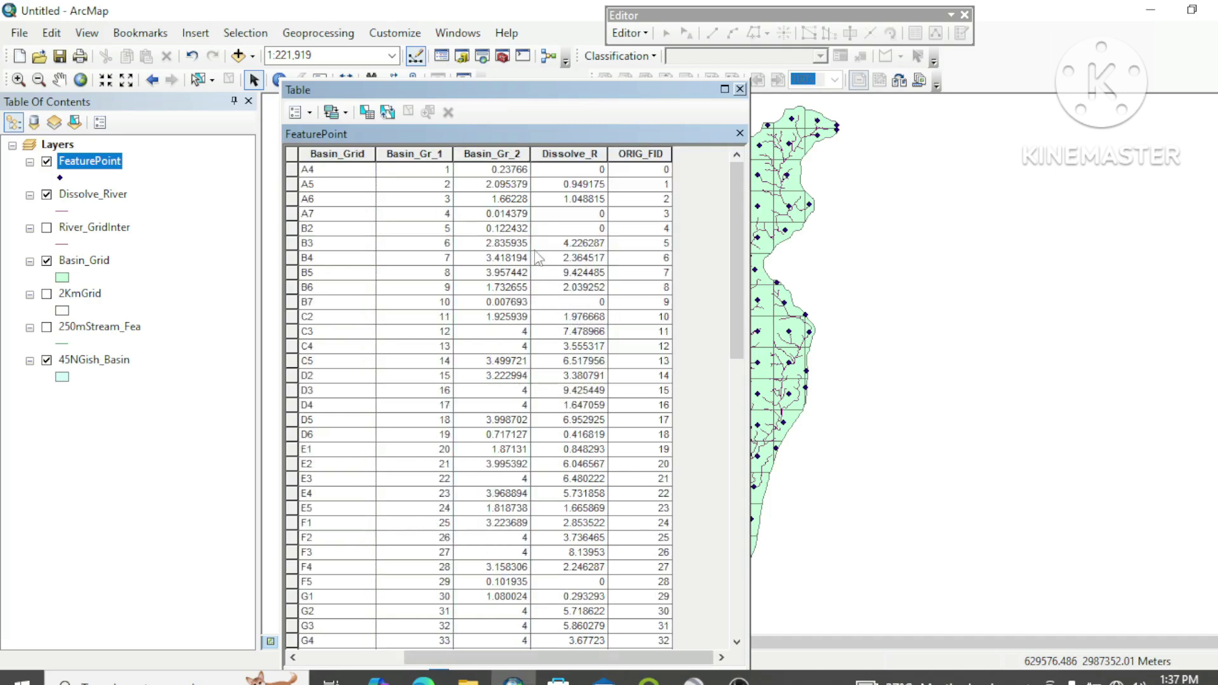
- Close the FeaturePoint table and open the Basin_Grid attribute table to check its area and stream length fields
right_click(100, 198)
click(127, 177)
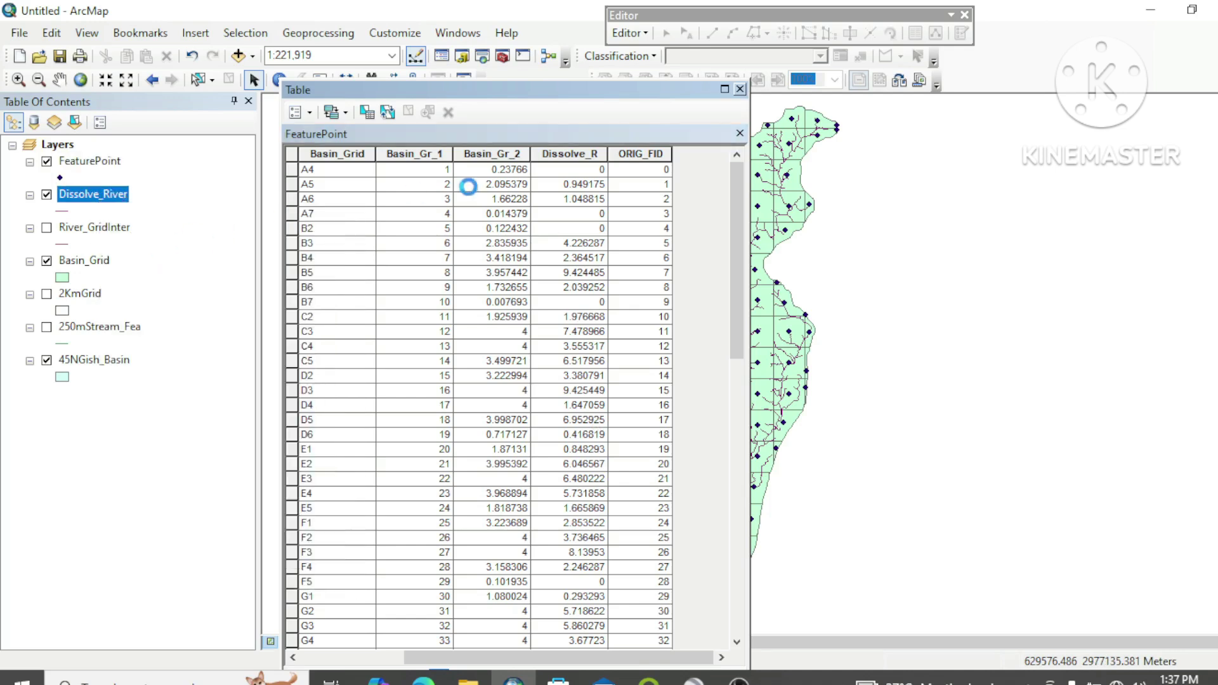
click(740, 89)
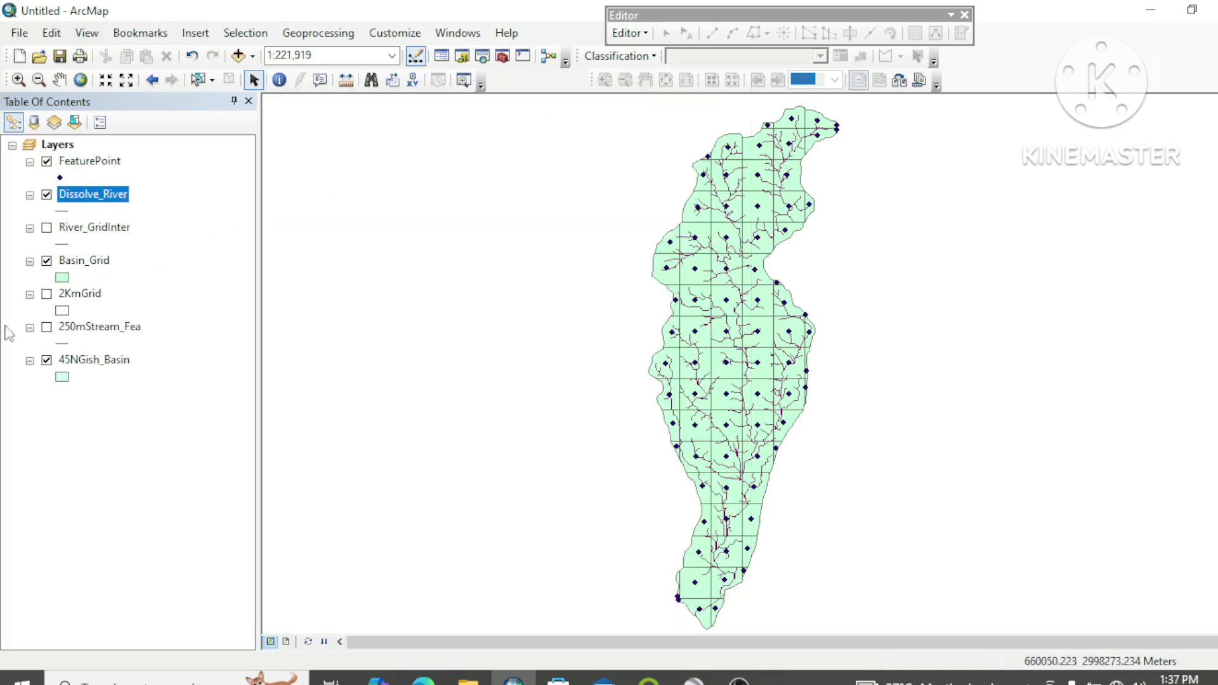
click(87, 263)
right_click(87, 263)
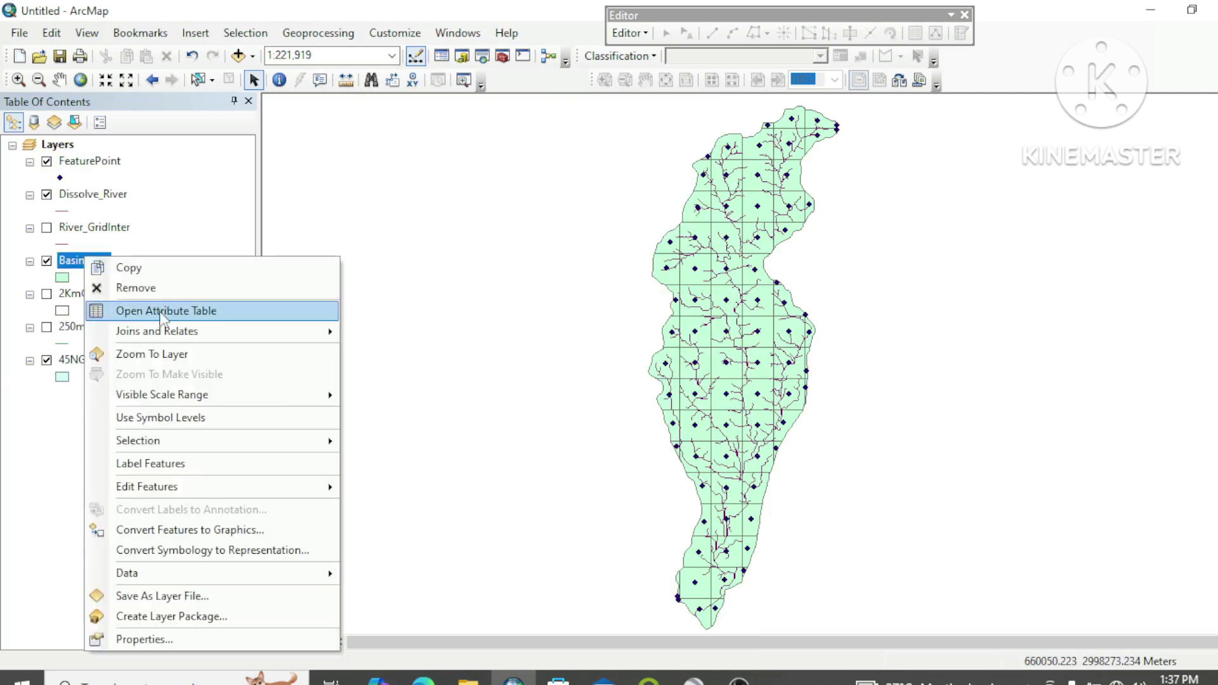
click(202, 310)
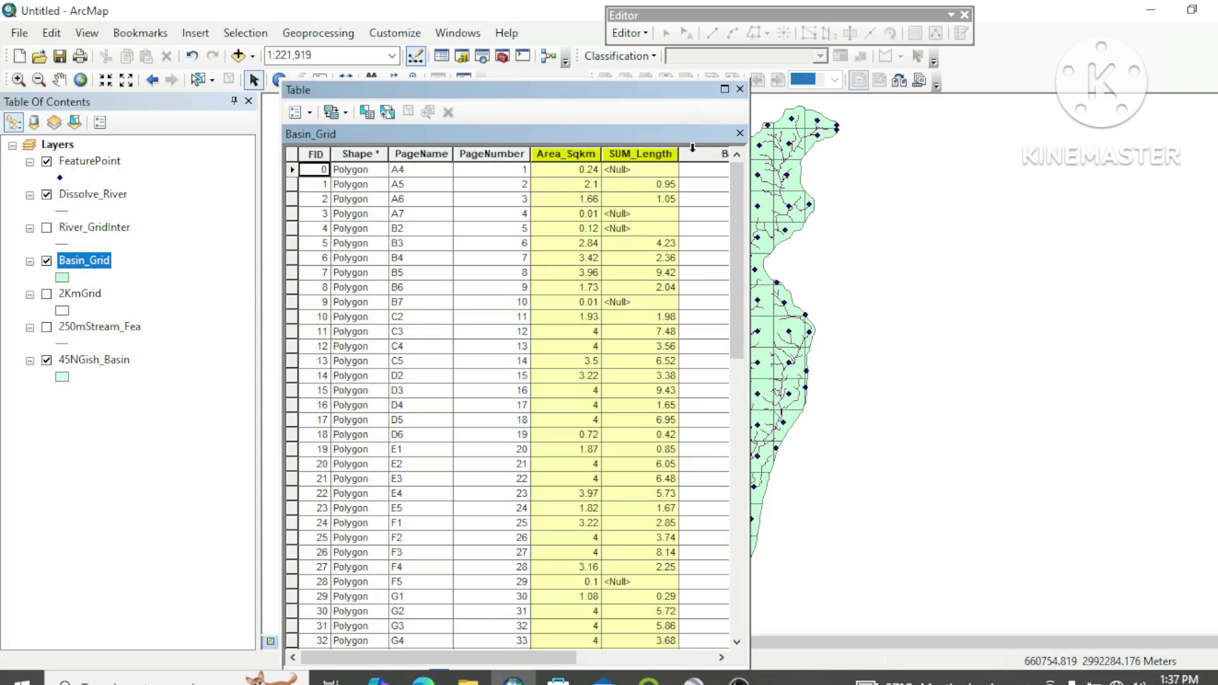
- Switch from the Basin_Grid table to the FeaturePoint attribute table and format Basin_Gr_2 to show 2 decimal places
click(740, 89)
right_click(115, 163)
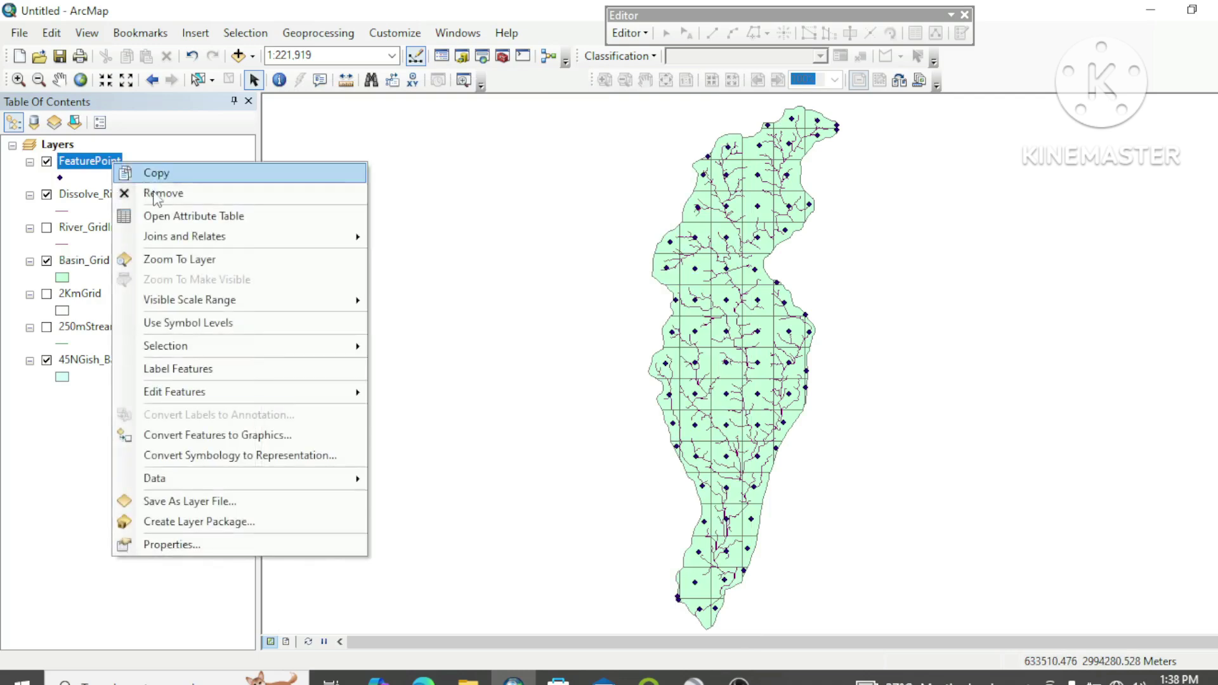
click(166, 218)
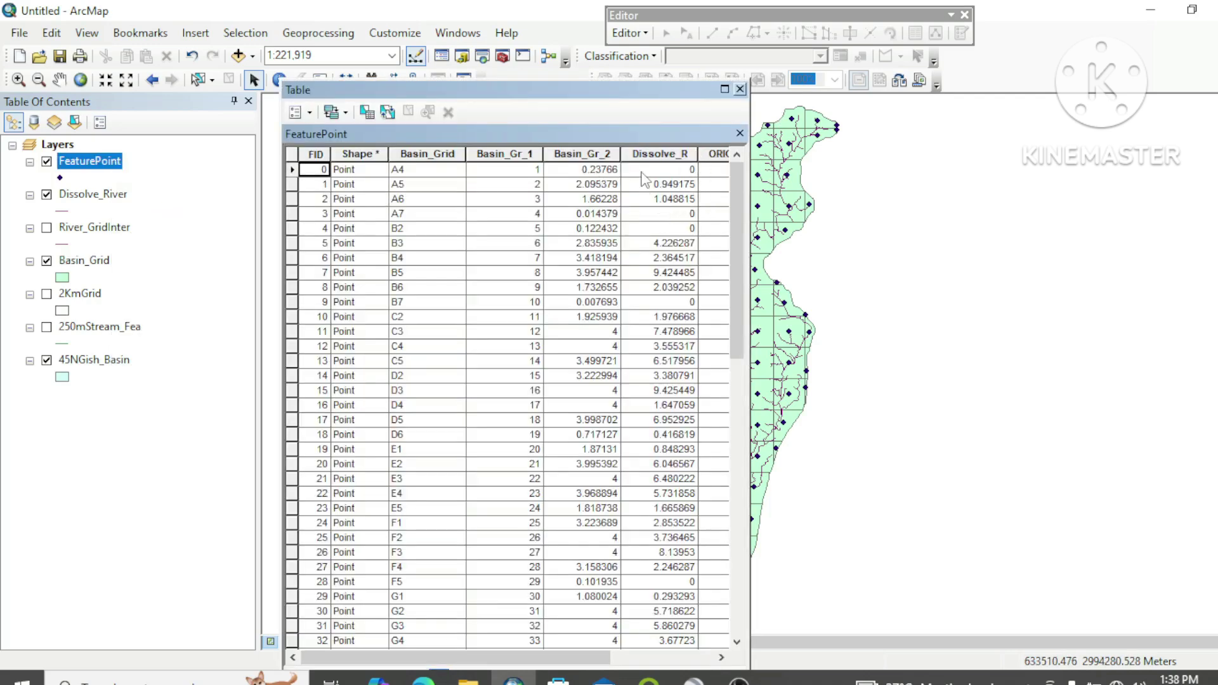
right_click(591, 156)
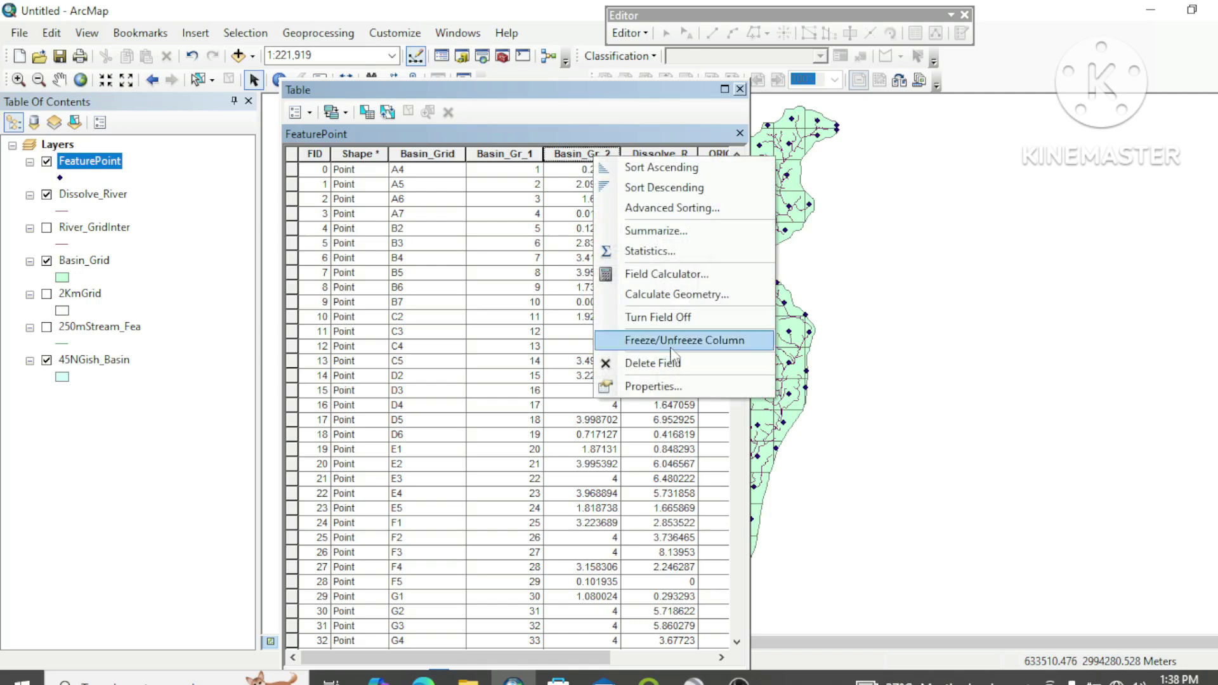
click(668, 385)
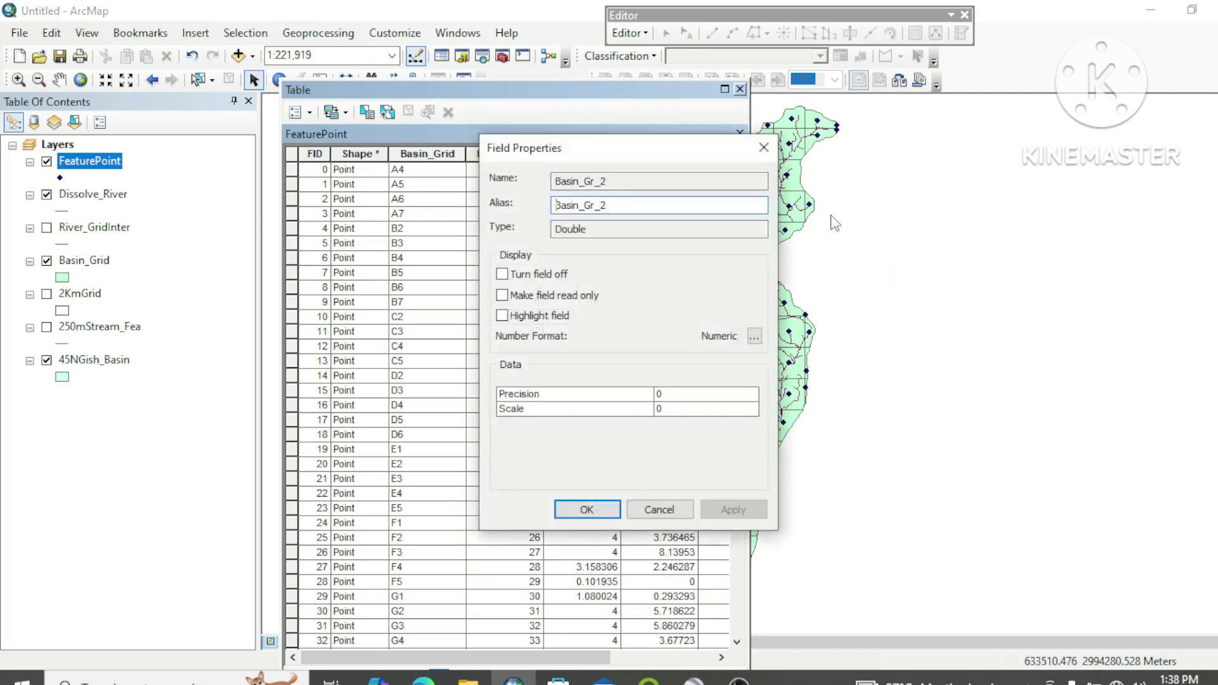
click(754, 337)
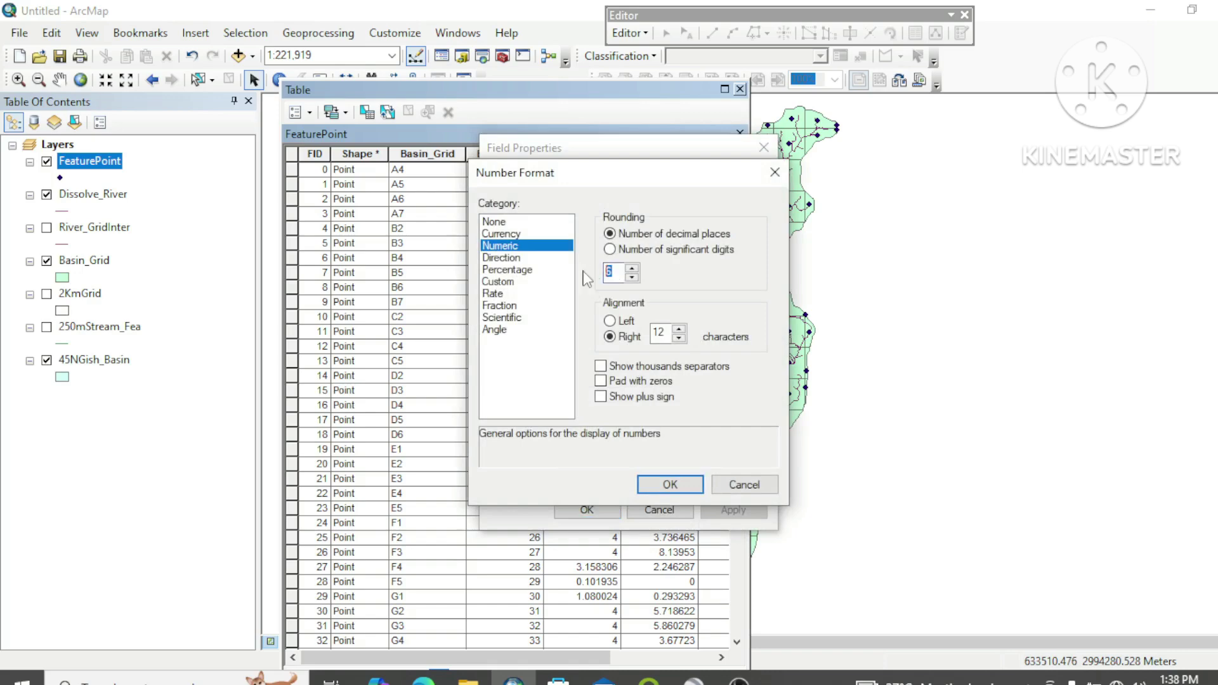
text(2)
click(685, 486)
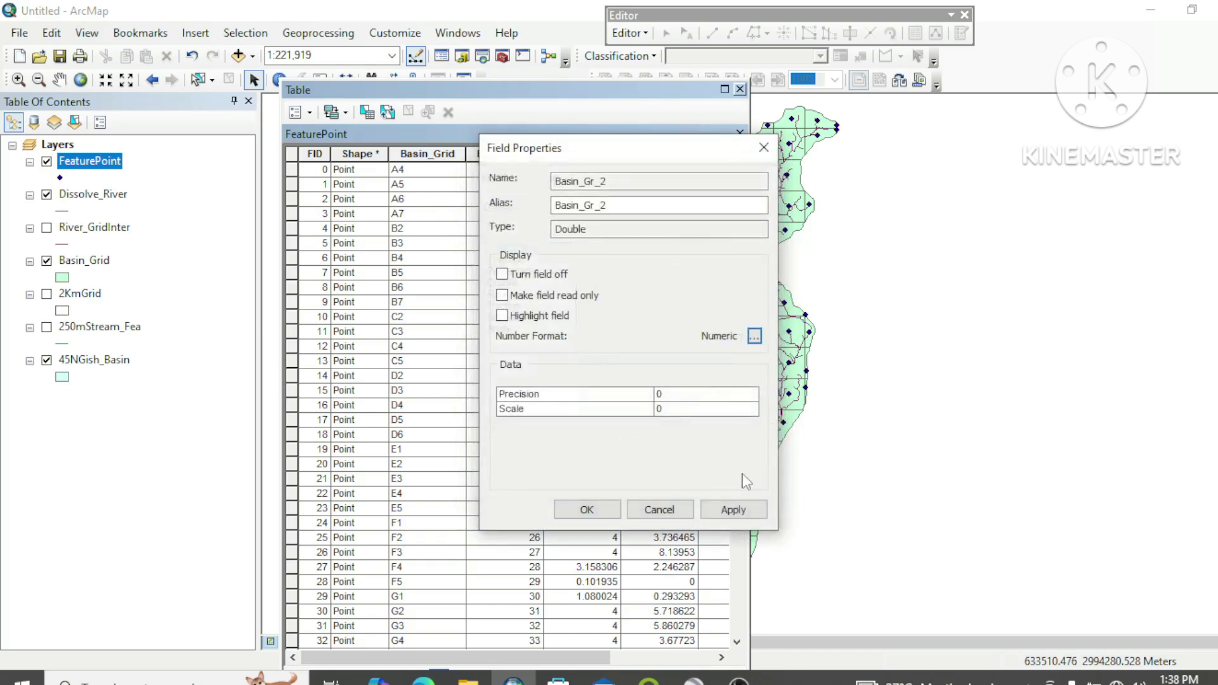
click(731, 510)
click(587, 510)
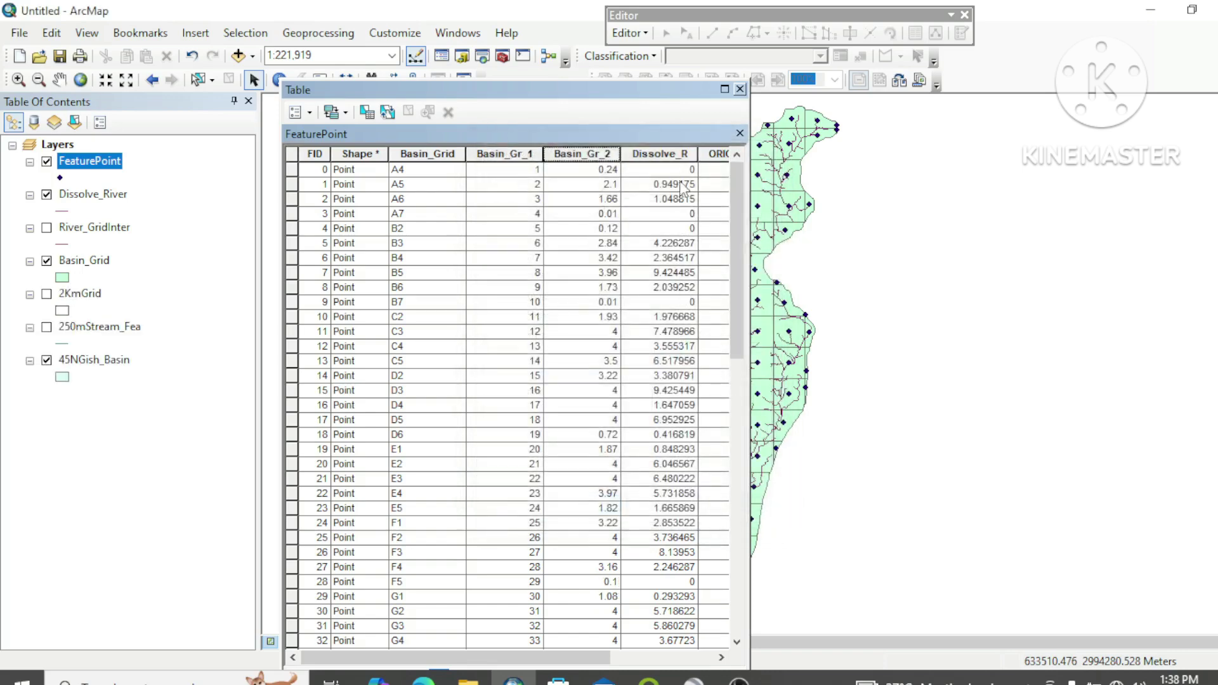
- Format the Dissolve_R field's numbers in the FeaturePoint table to 2 decimal places
right_click(674, 156)
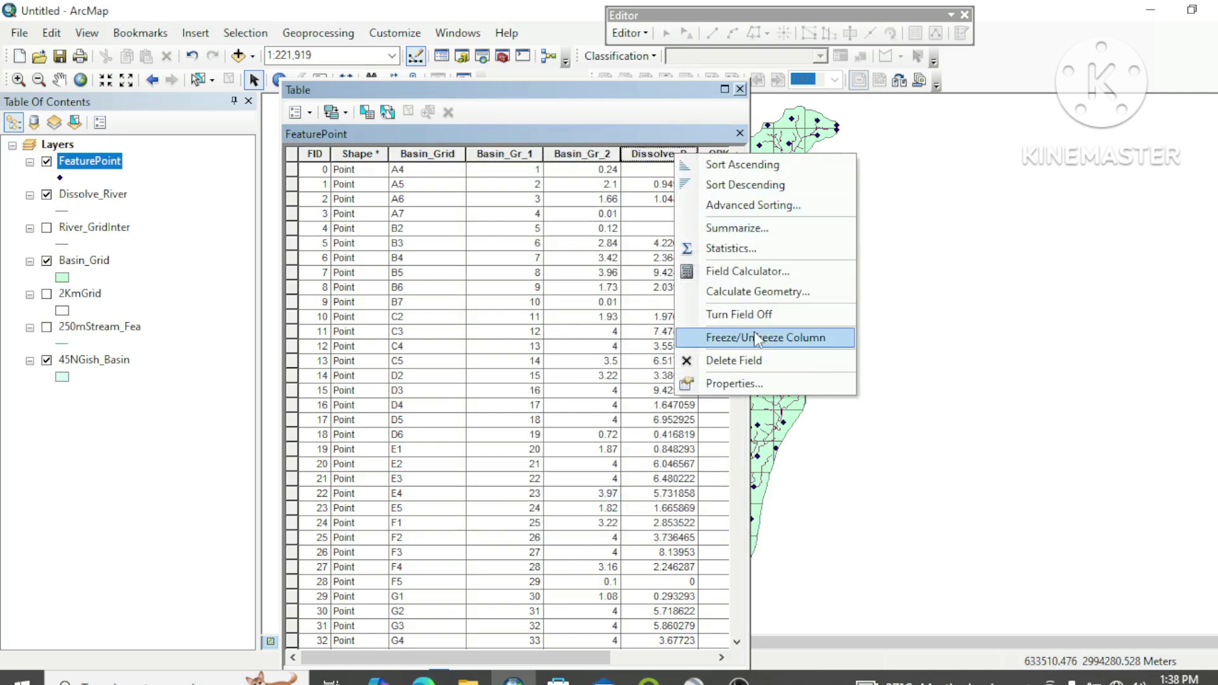
click(746, 384)
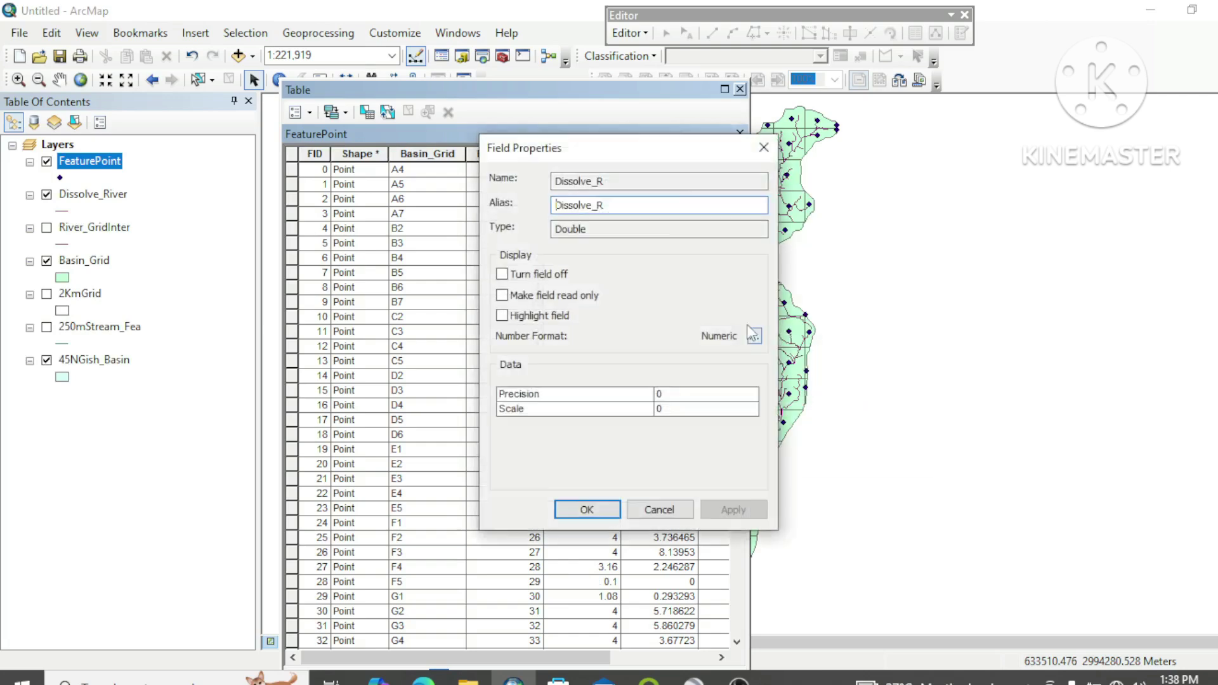
click(754, 336)
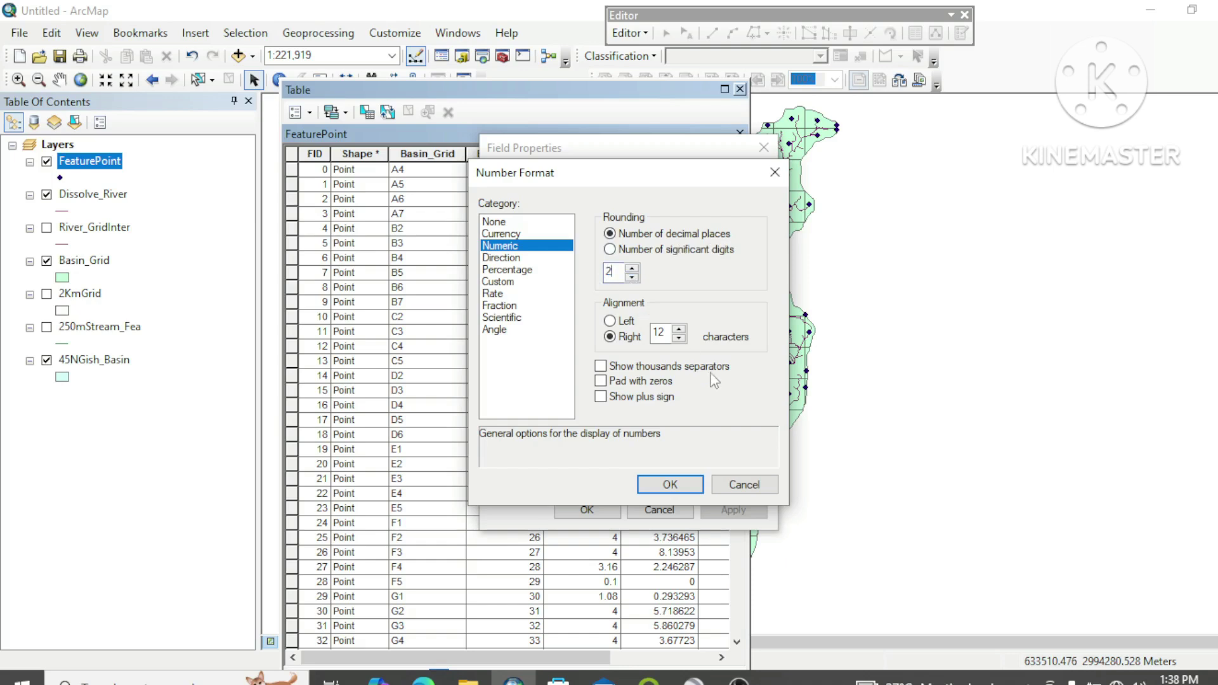
click(692, 486)
click(731, 509)
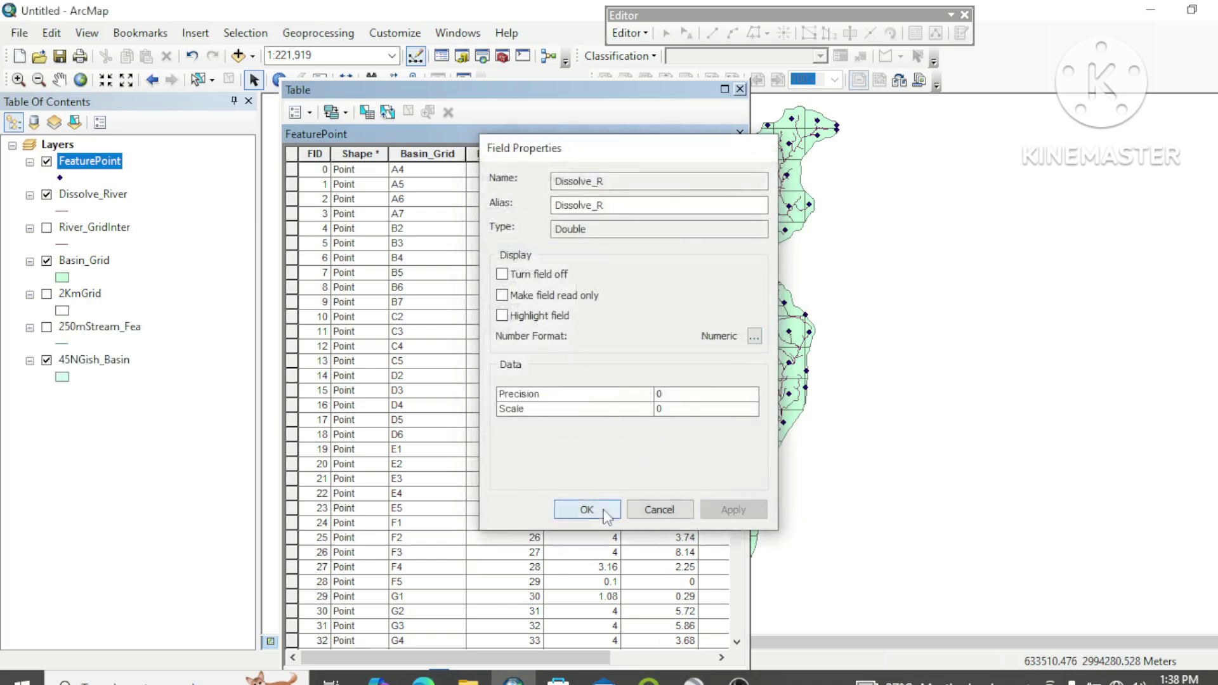
click(582, 507)
- Turn off the ORIG_FID field in the FeaturePoint table
drag(579, 658, 682, 658)
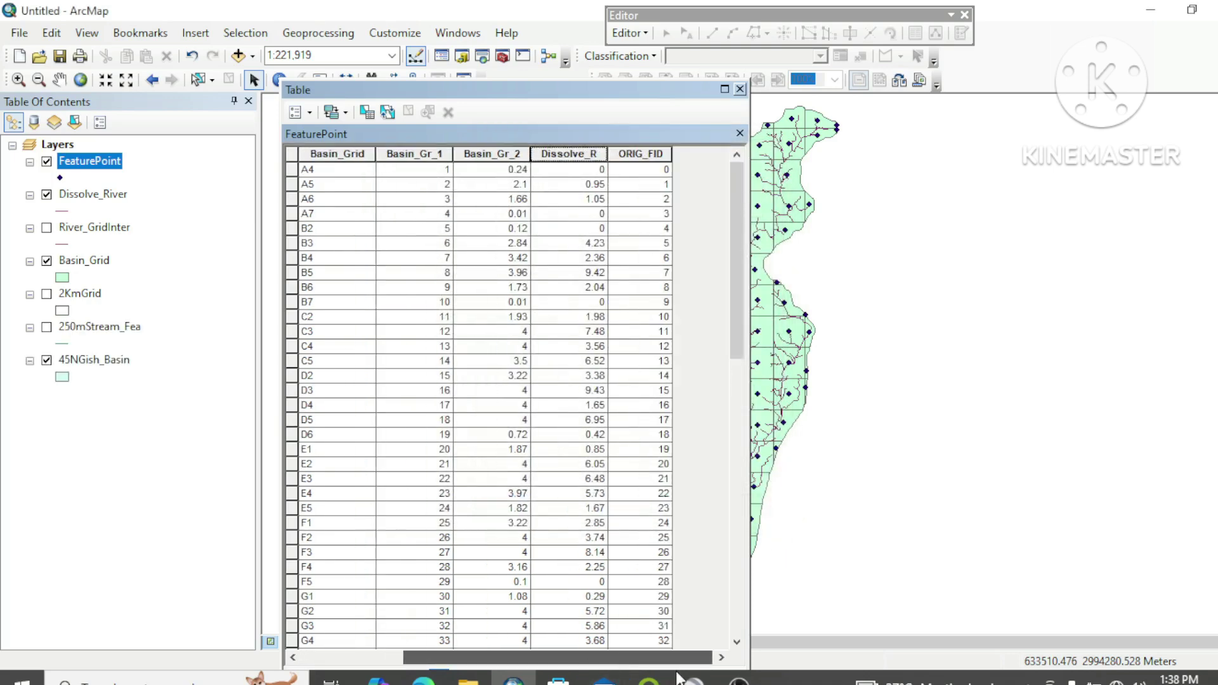
right_click(628, 158)
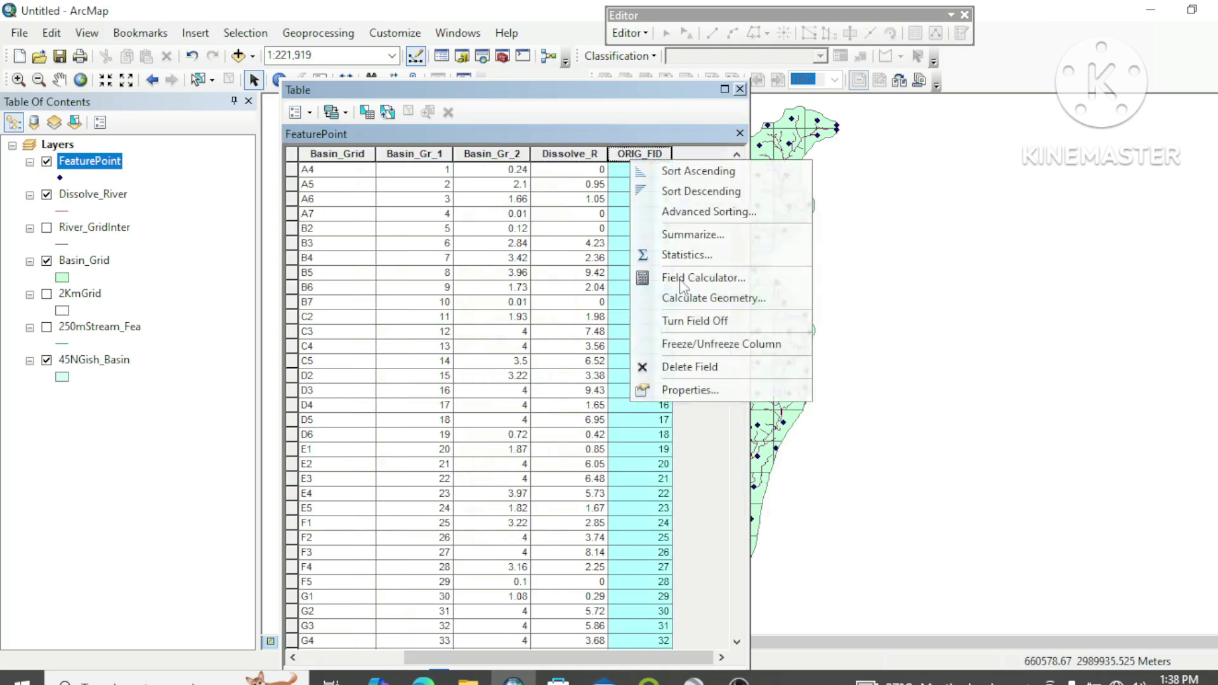
click(688, 321)
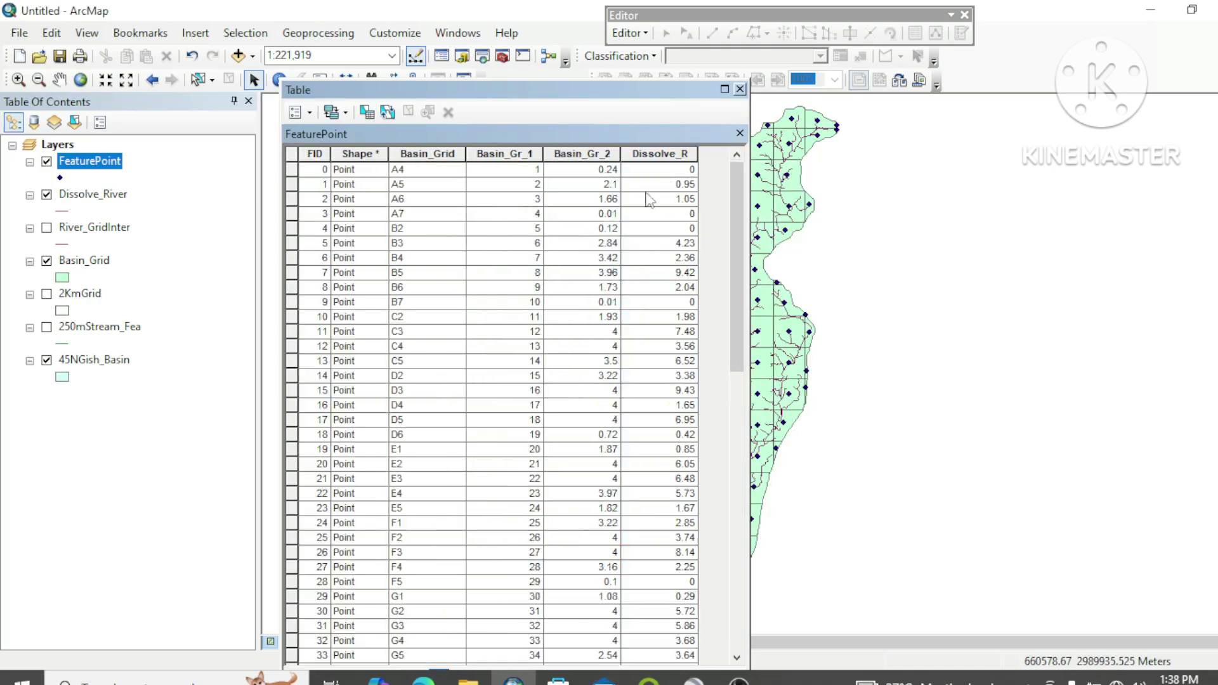
- Add a new field named Dd of type Double to the FeaturePoint table
click(514, 158)
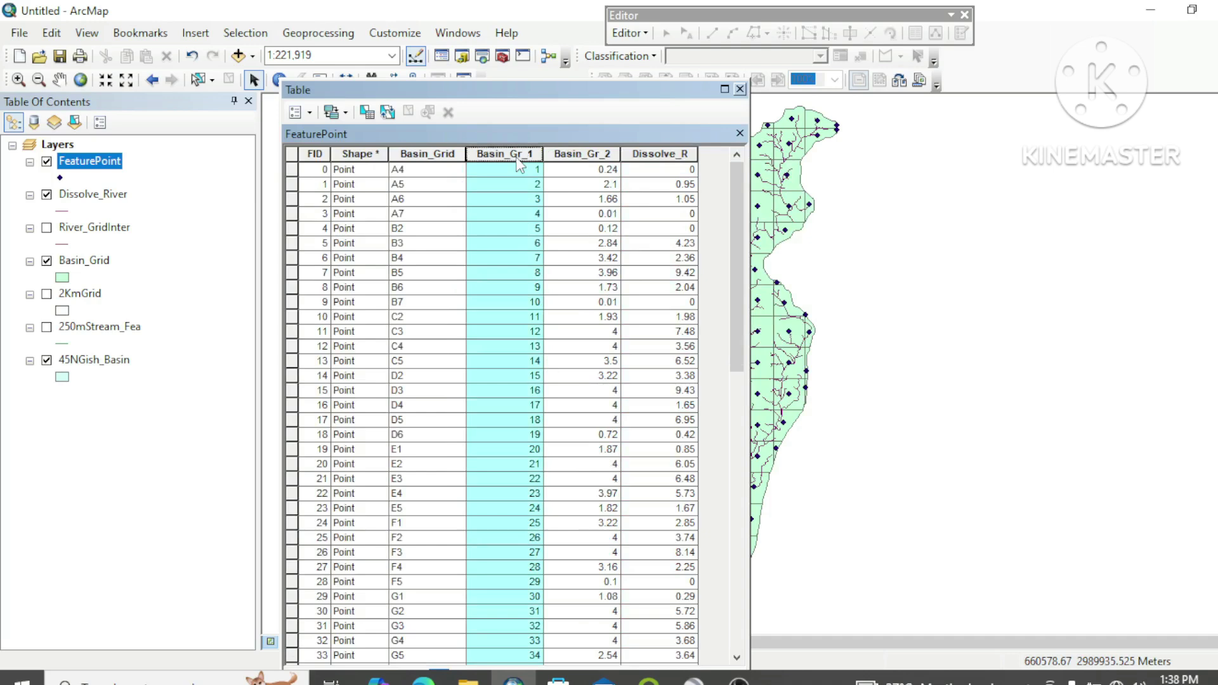
click(310, 112)
click(342, 244)
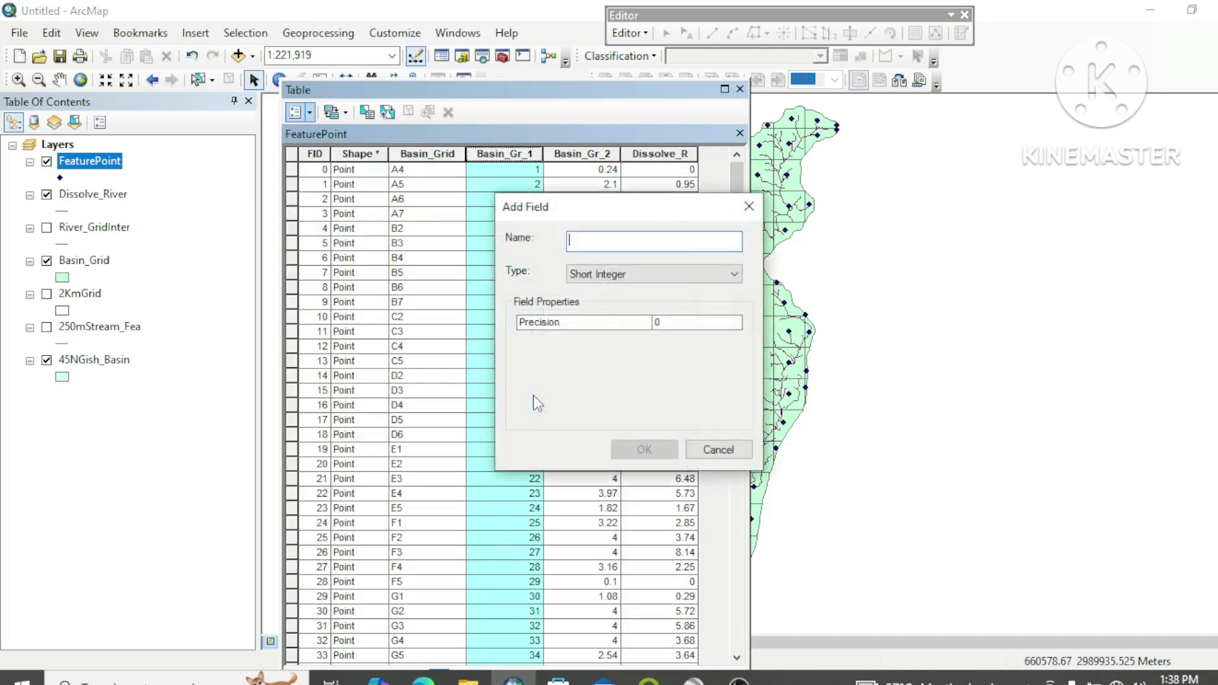
text(Dd)
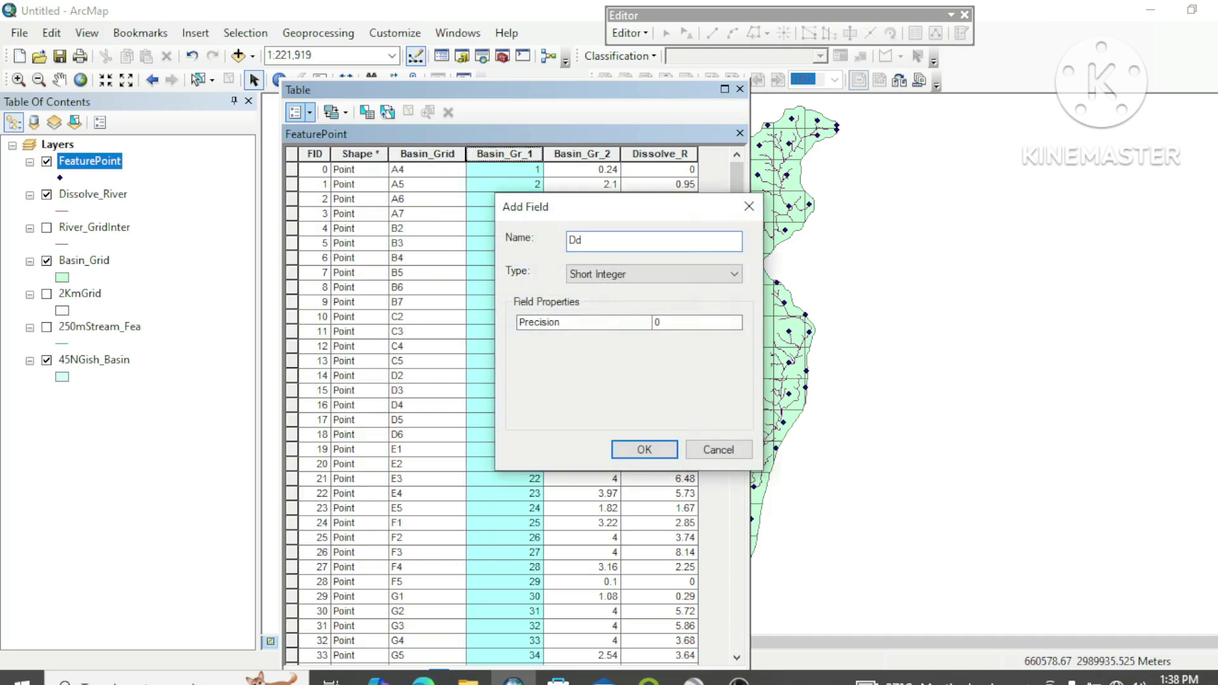
click(717, 277)
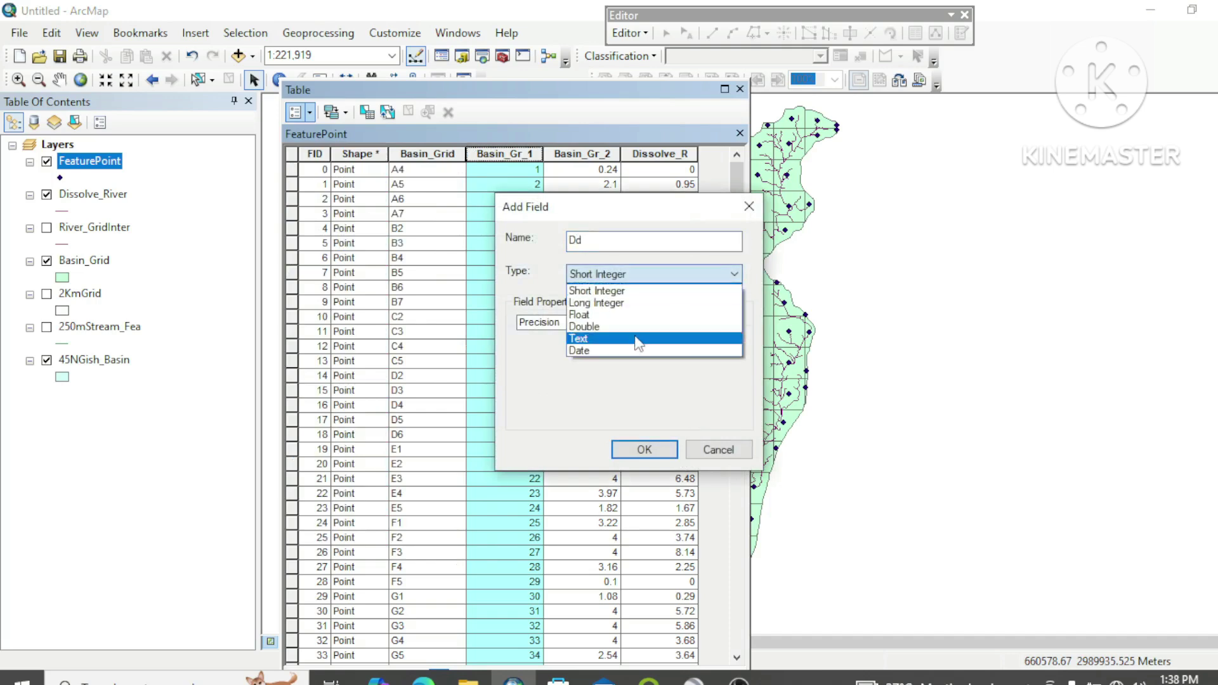
click(638, 326)
click(660, 449)
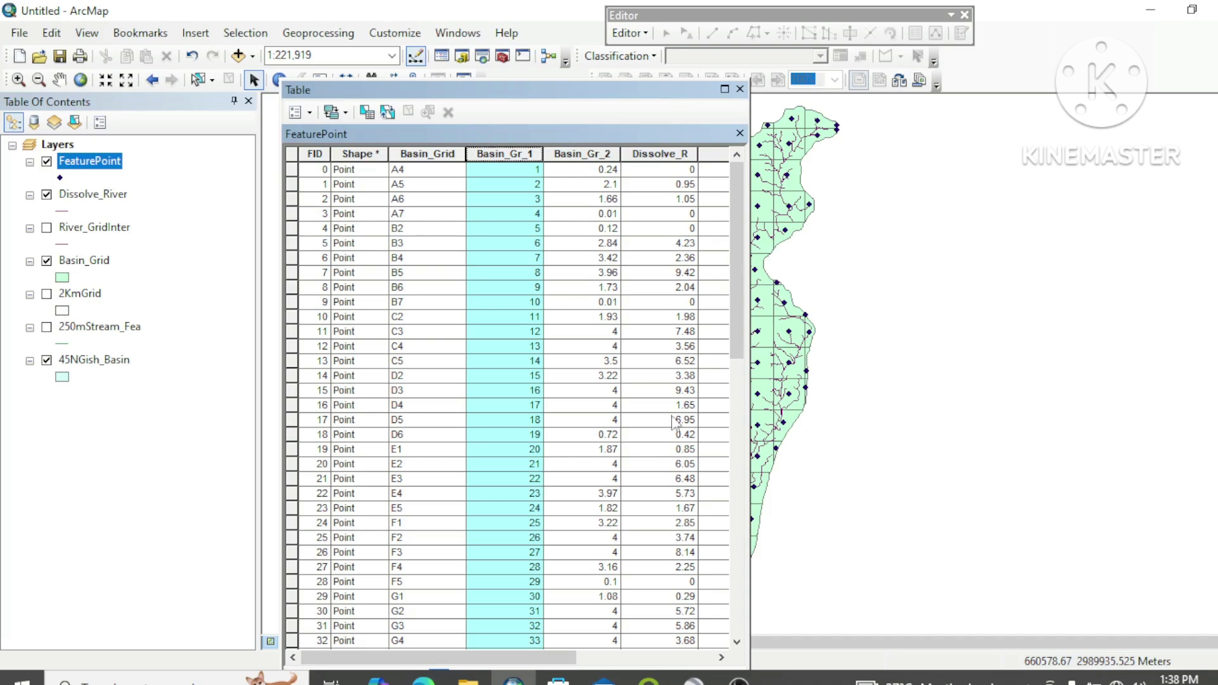
- Enable field highlighting for the Basin_Gr_2 column in its field properties
drag(537, 657, 710, 682)
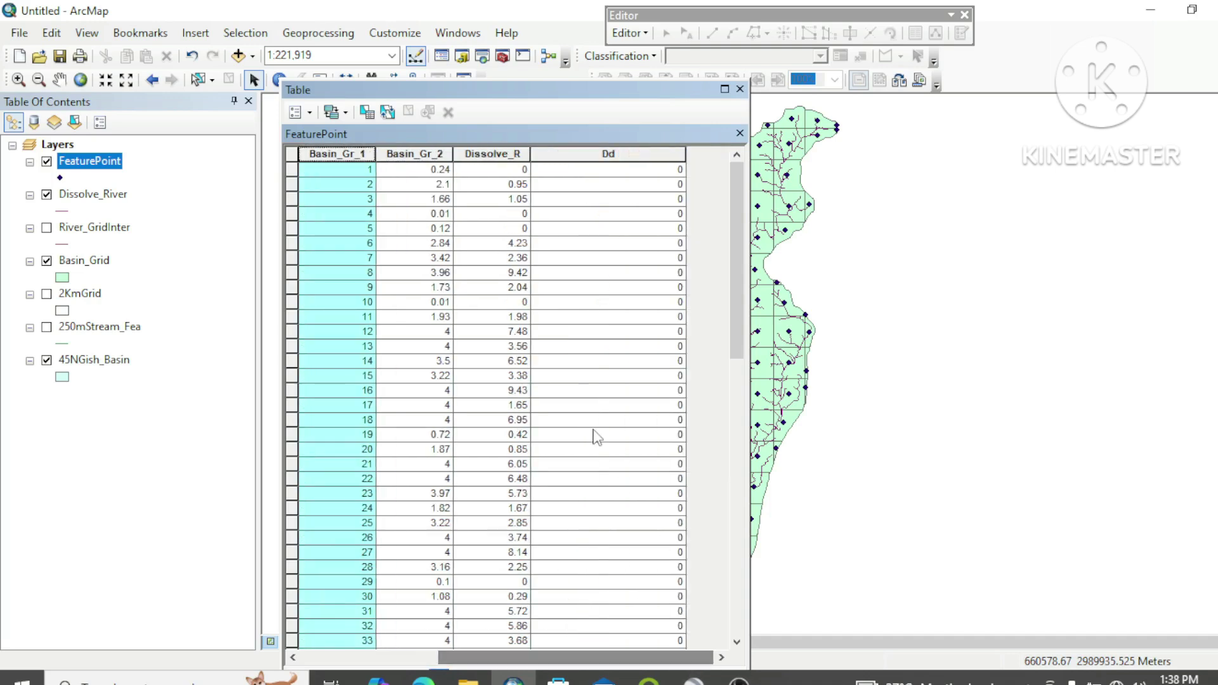
right_click(438, 155)
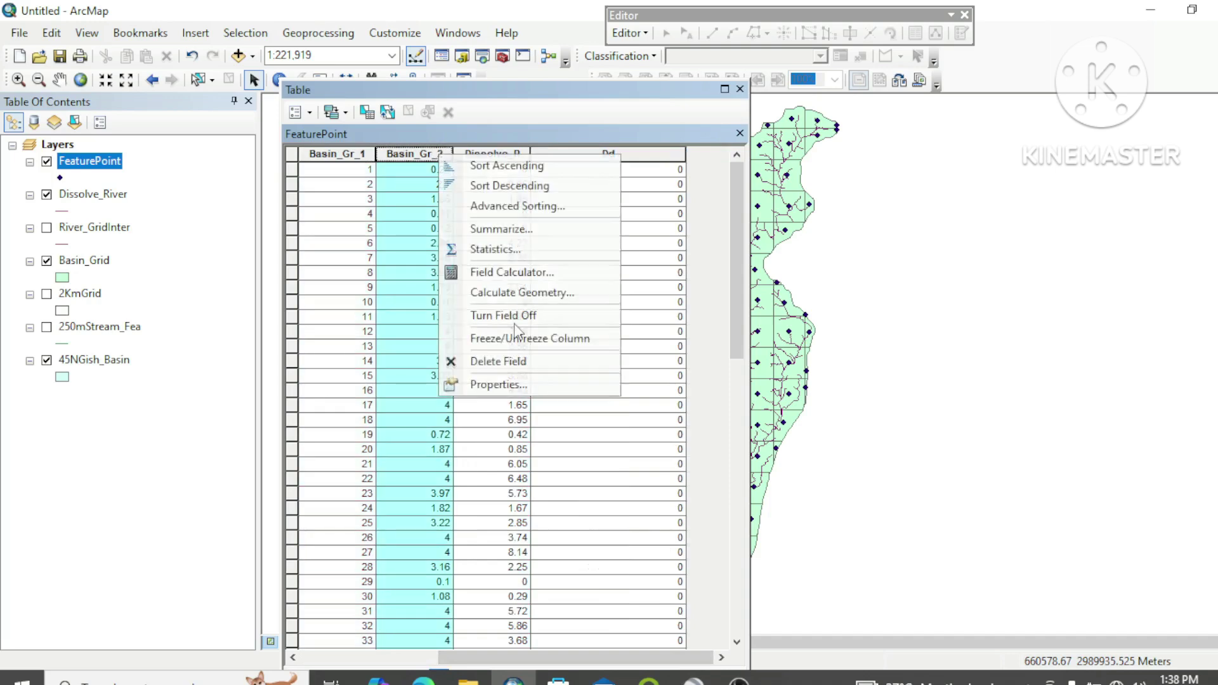
click(498, 384)
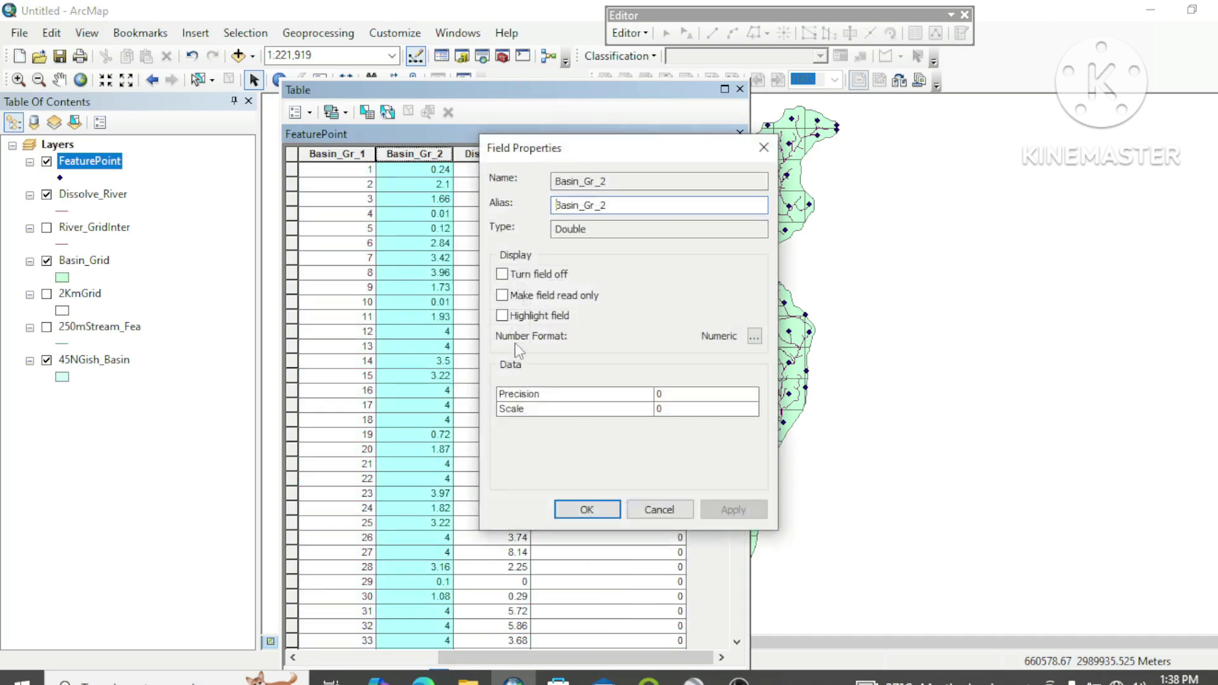
click(502, 316)
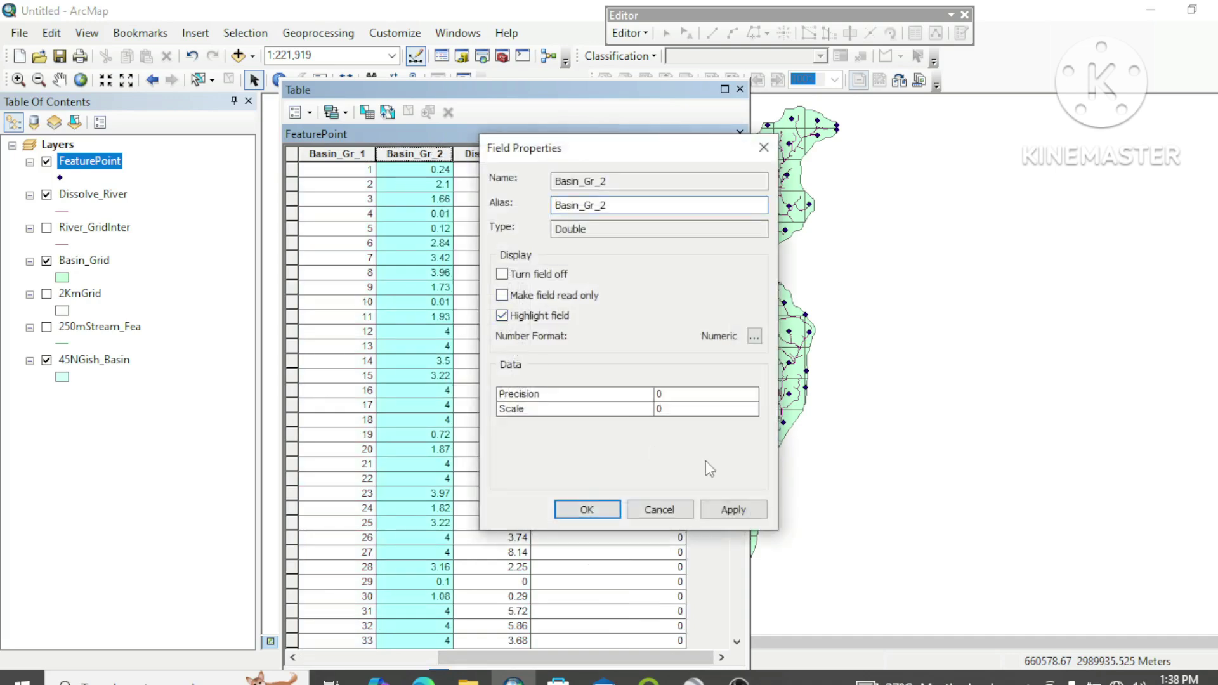
click(731, 508)
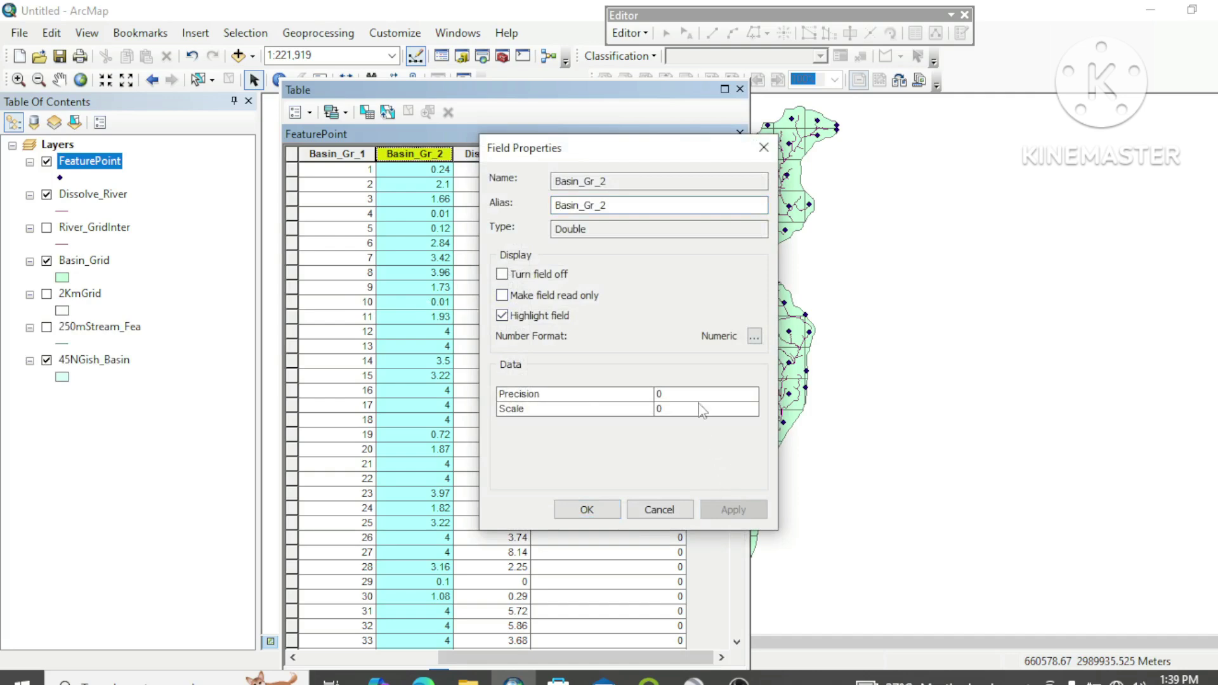
click(585, 509)
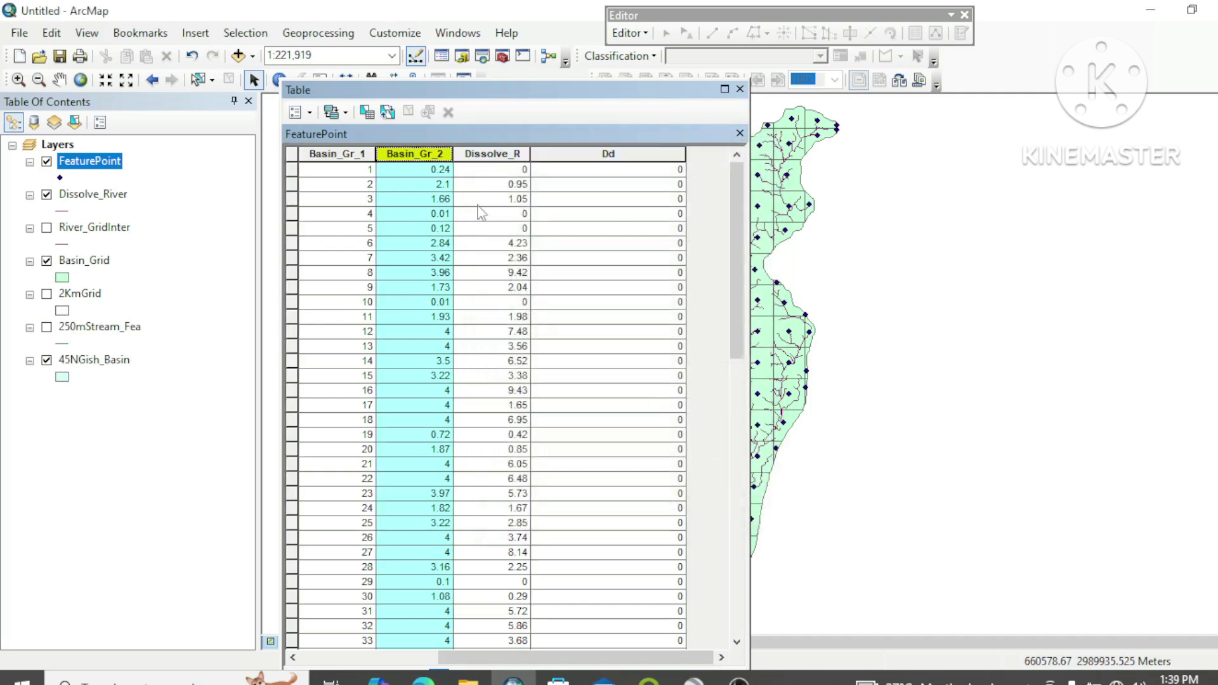
- Enable field highlighting for the Dissolve_R column in its field properties
click(485, 153)
right_click(487, 154)
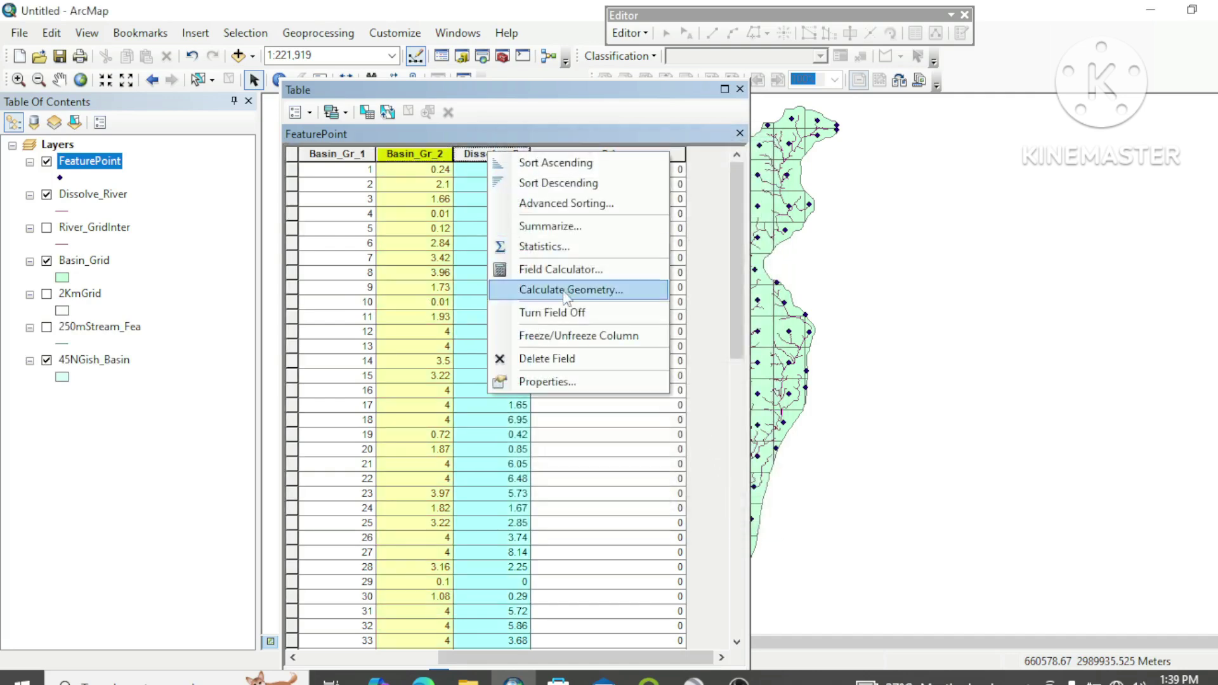
click(546, 381)
click(502, 315)
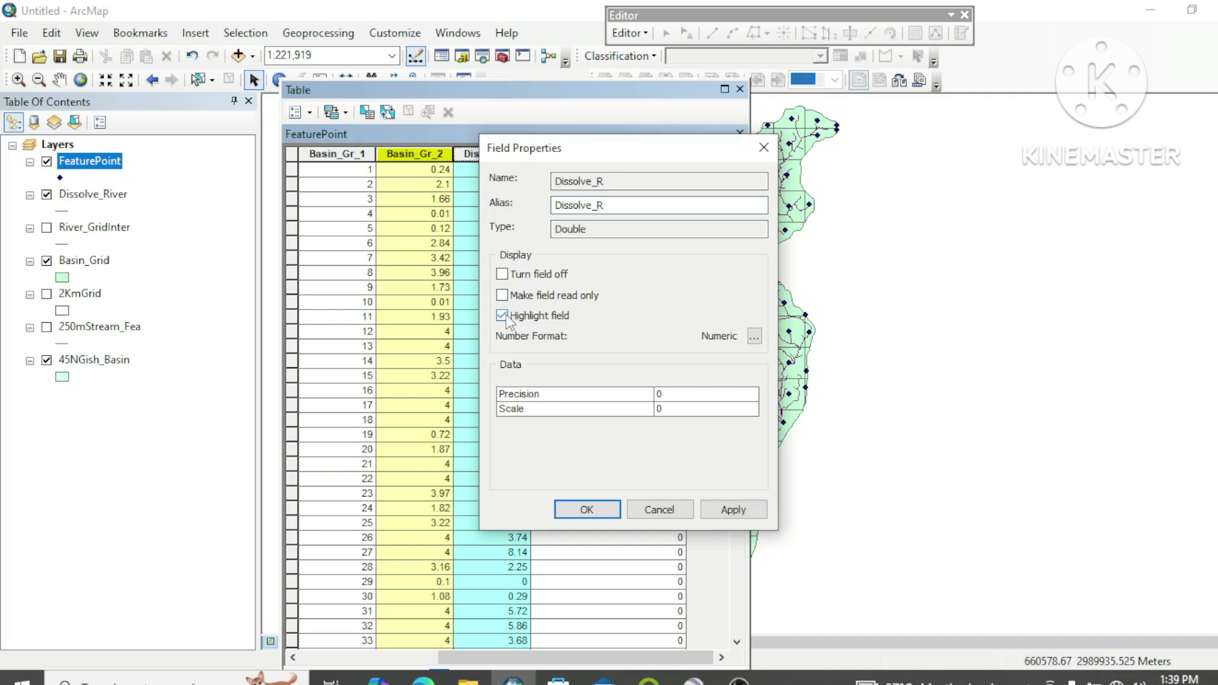
click(591, 505)
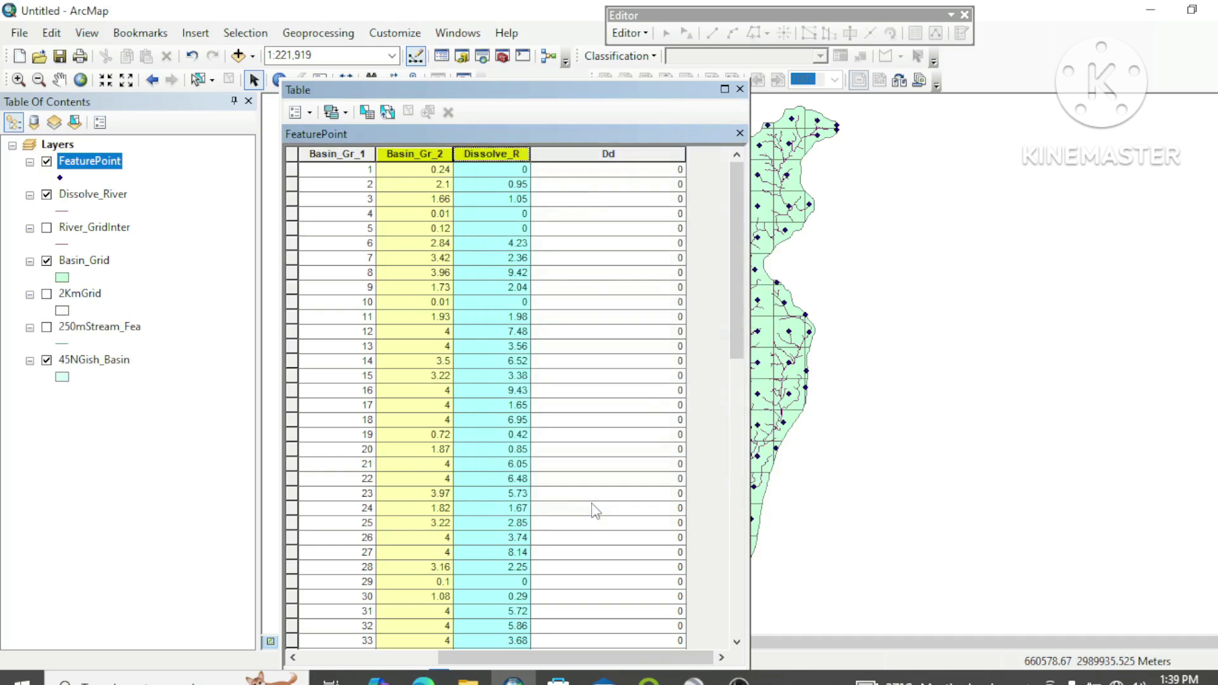
- Start an edit session on the FeaturePoint layer's workspace
click(639, 154)
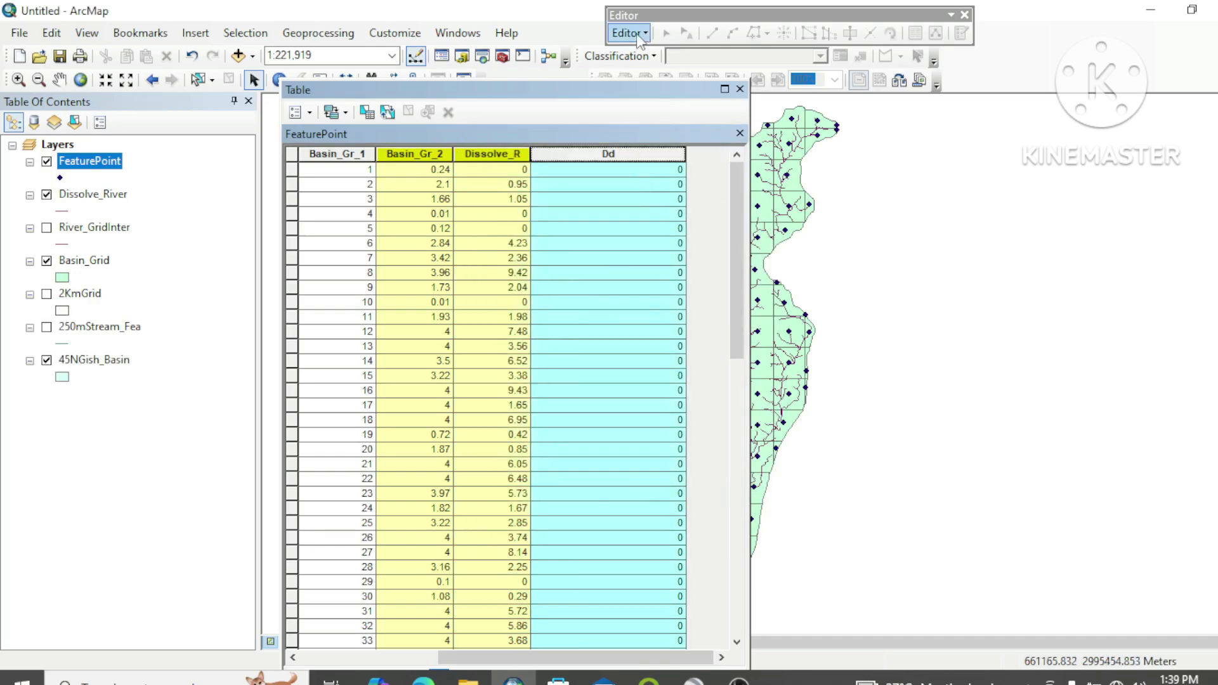
click(630, 33)
click(653, 52)
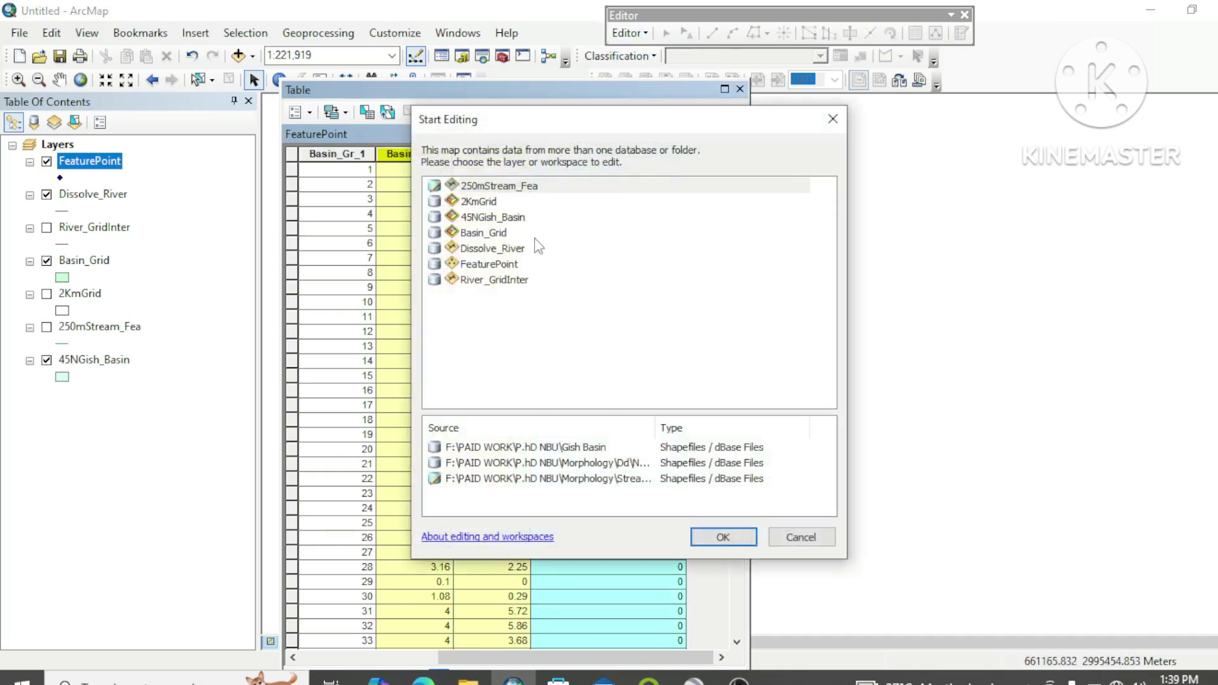
click(508, 264)
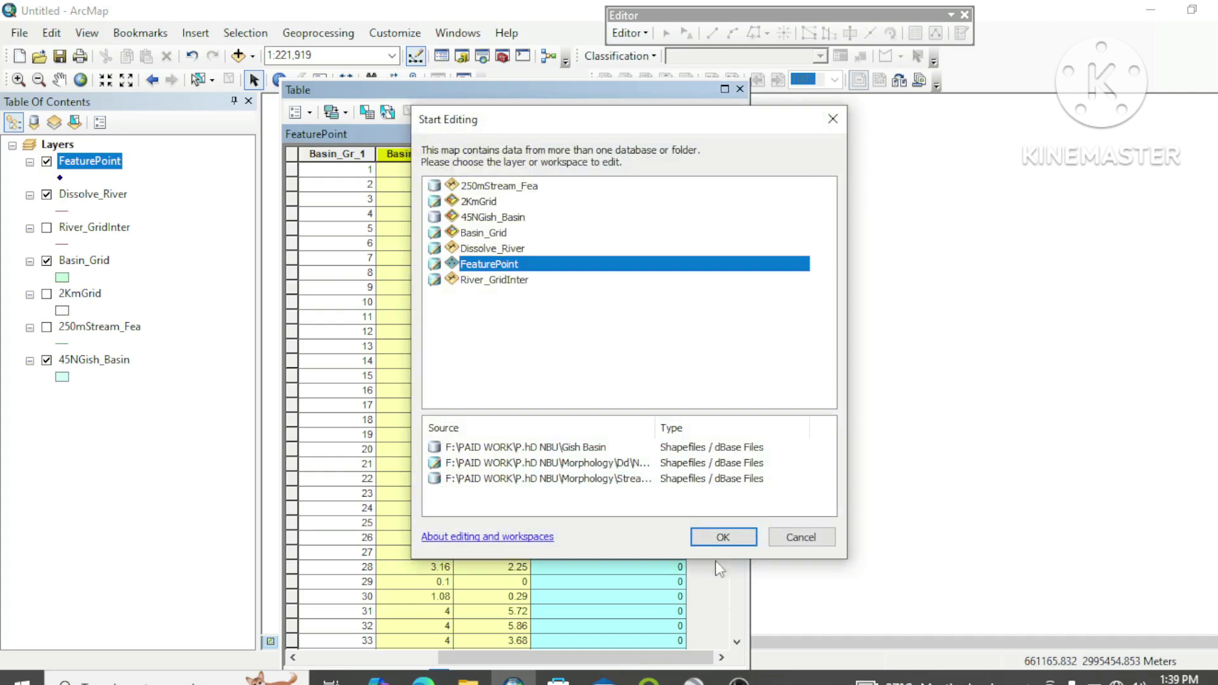
click(723, 537)
- Calculate the Dd field in the FeaturePoint table as [Dissolve_R] / [Basin_Gr_2]
right_click(570, 149)
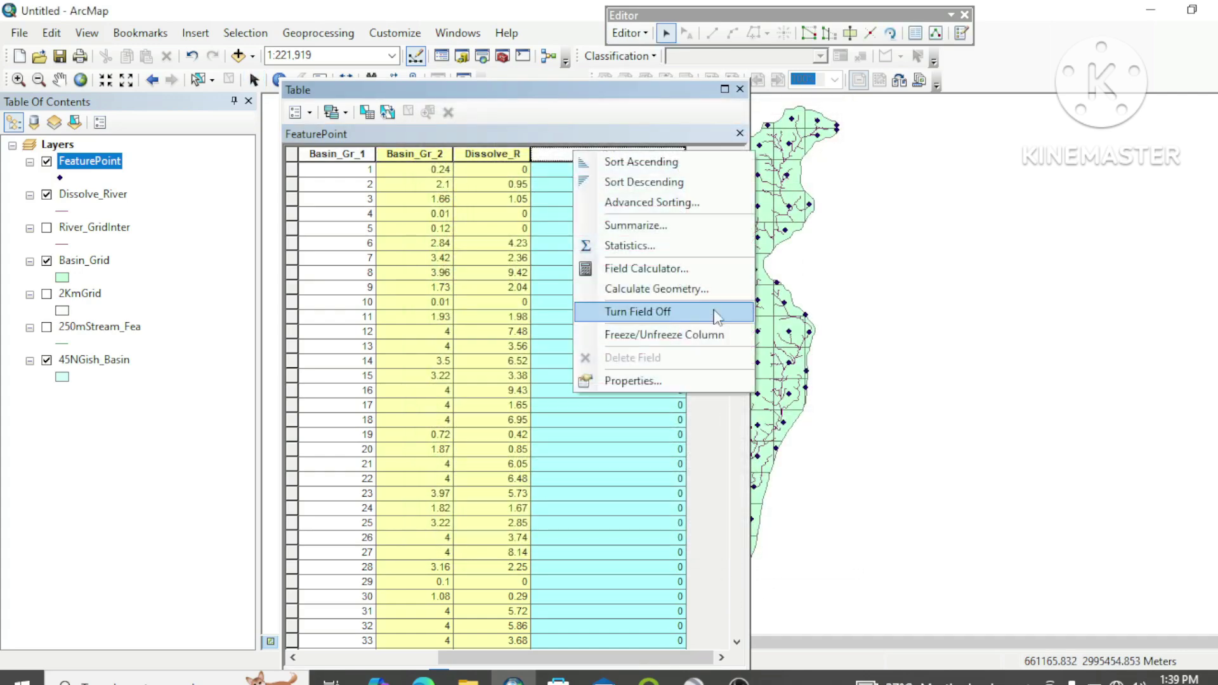
click(641, 288)
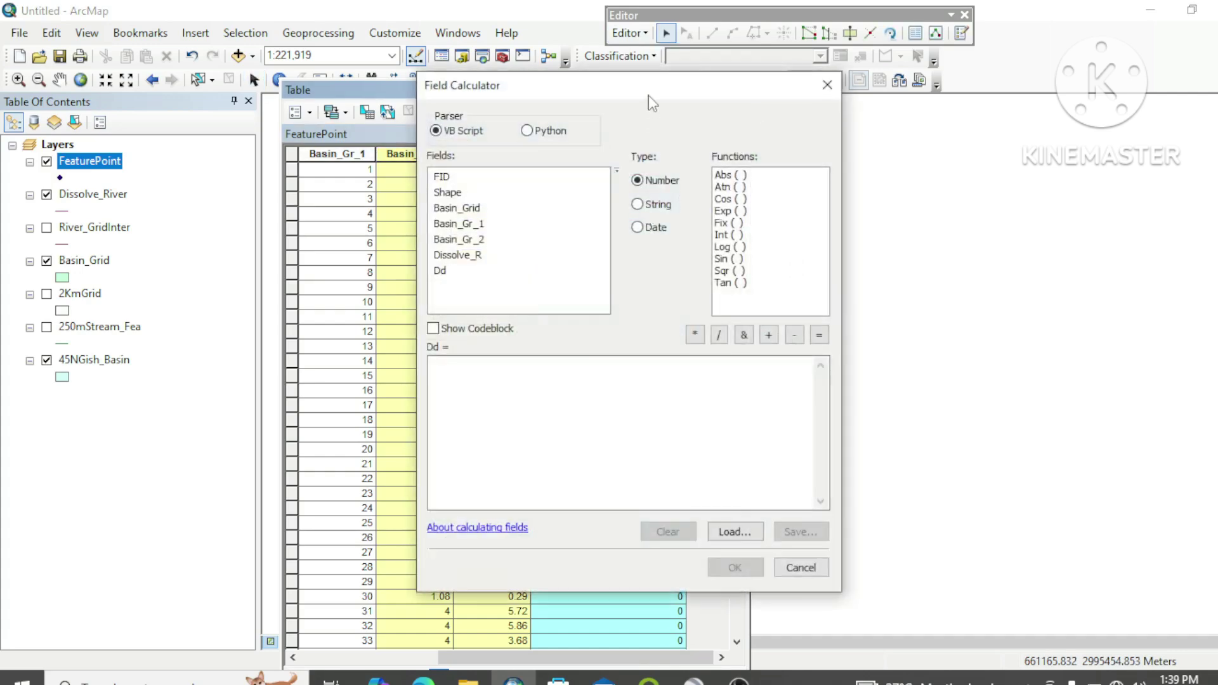
drag(652, 102, 960, 65)
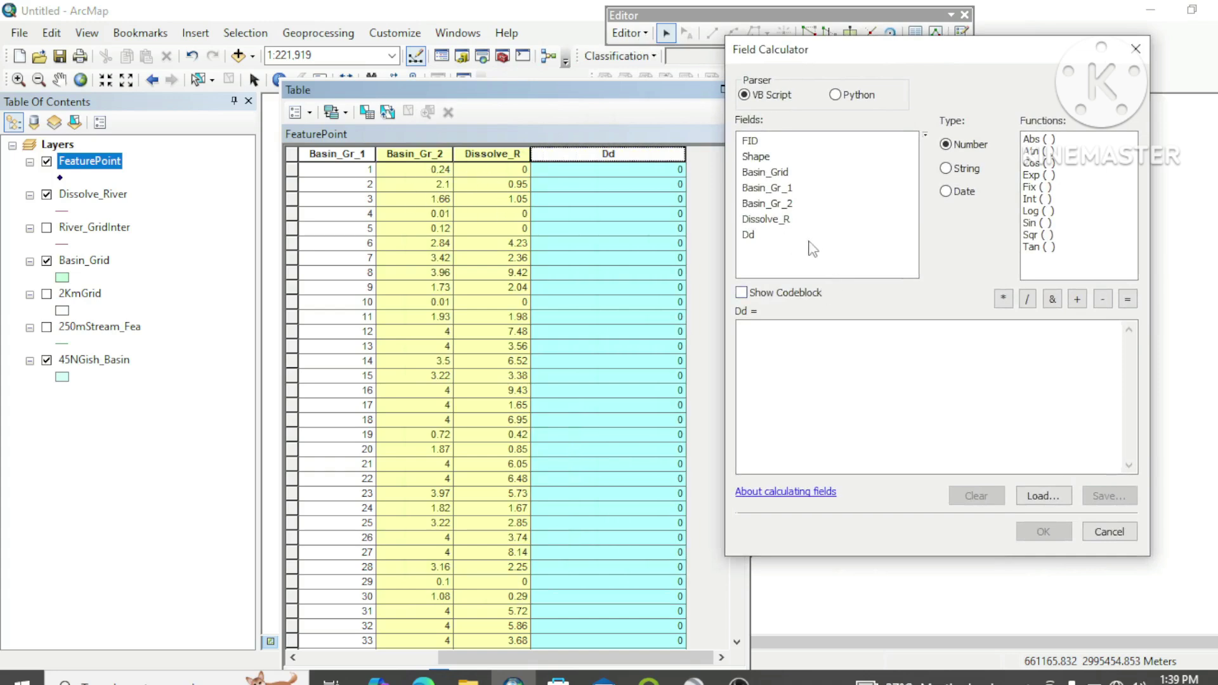
double_click(778, 223)
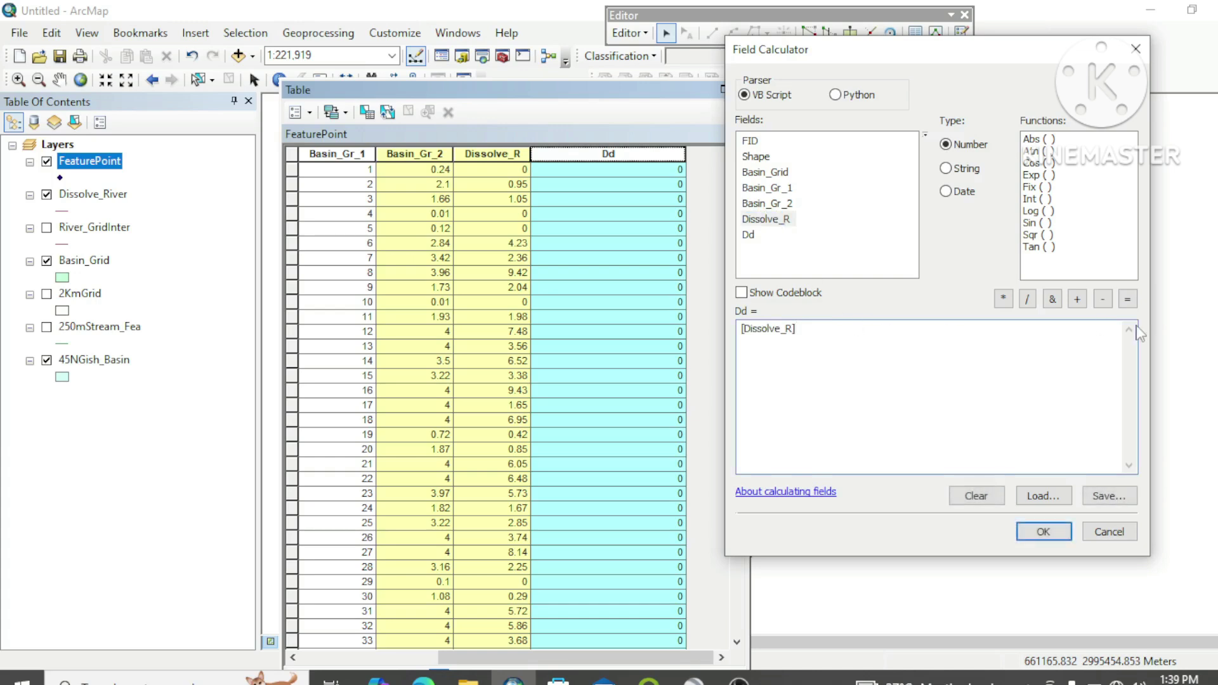
click(1035, 303)
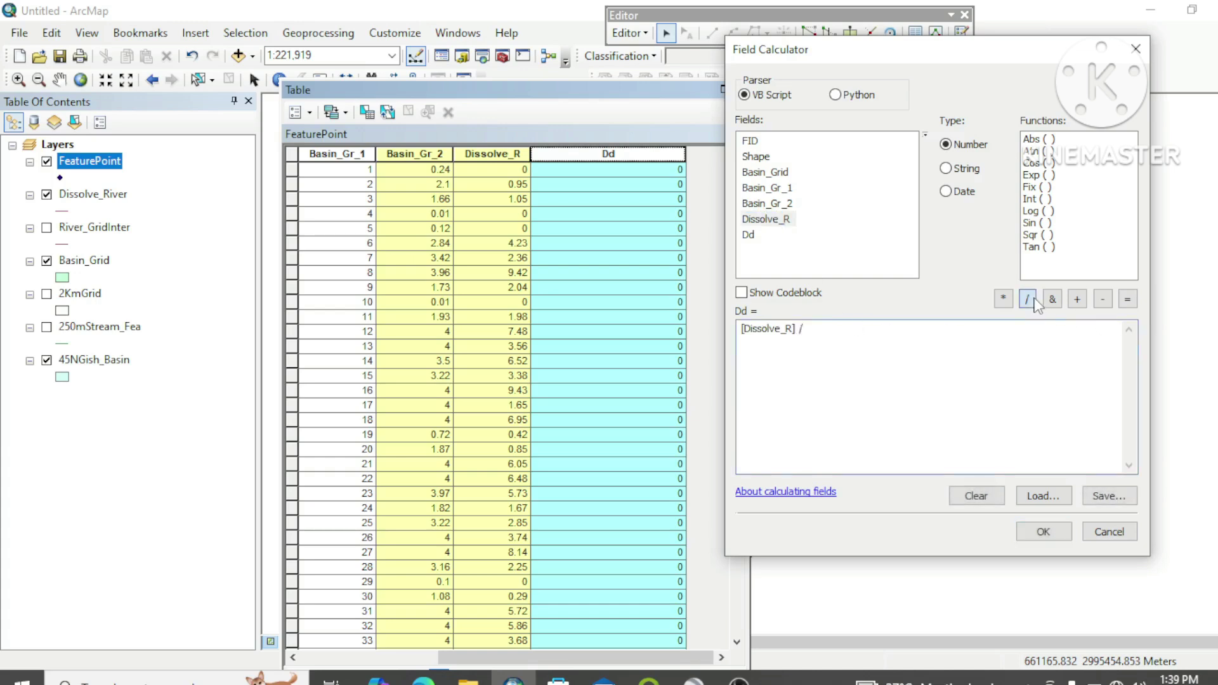
double_click(773, 204)
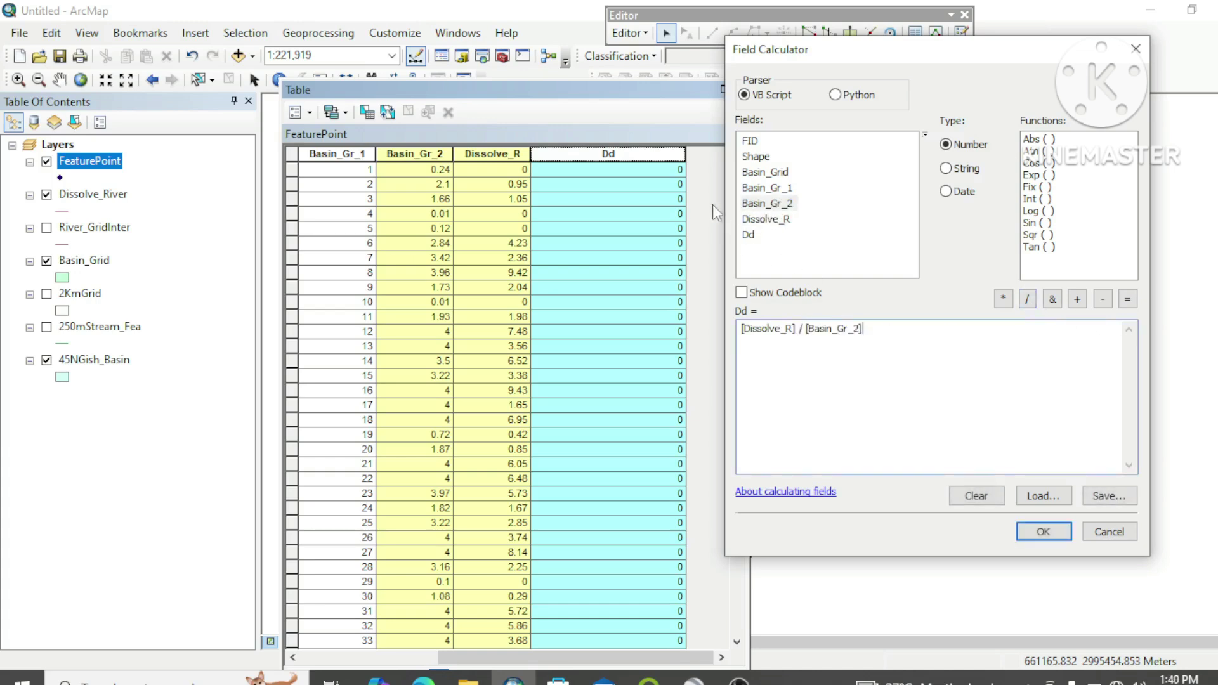
click(1041, 533)
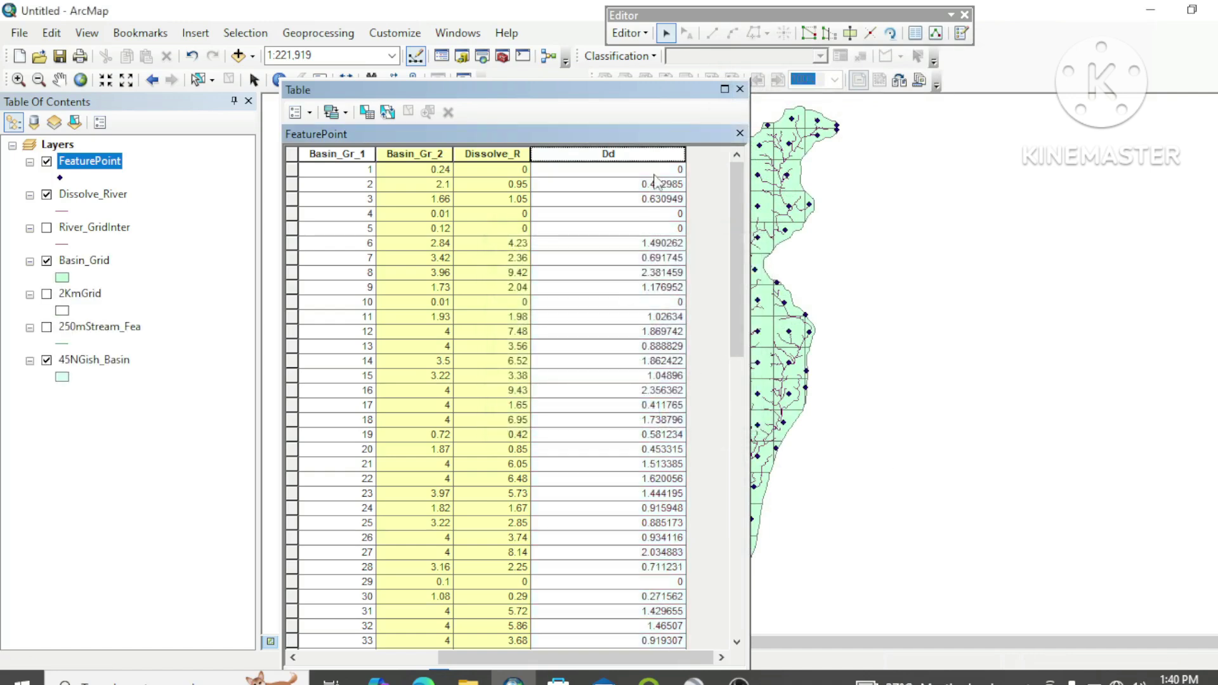
- Format the Dd field's numbers as Numeric with 2 decimal places
right_click(627, 152)
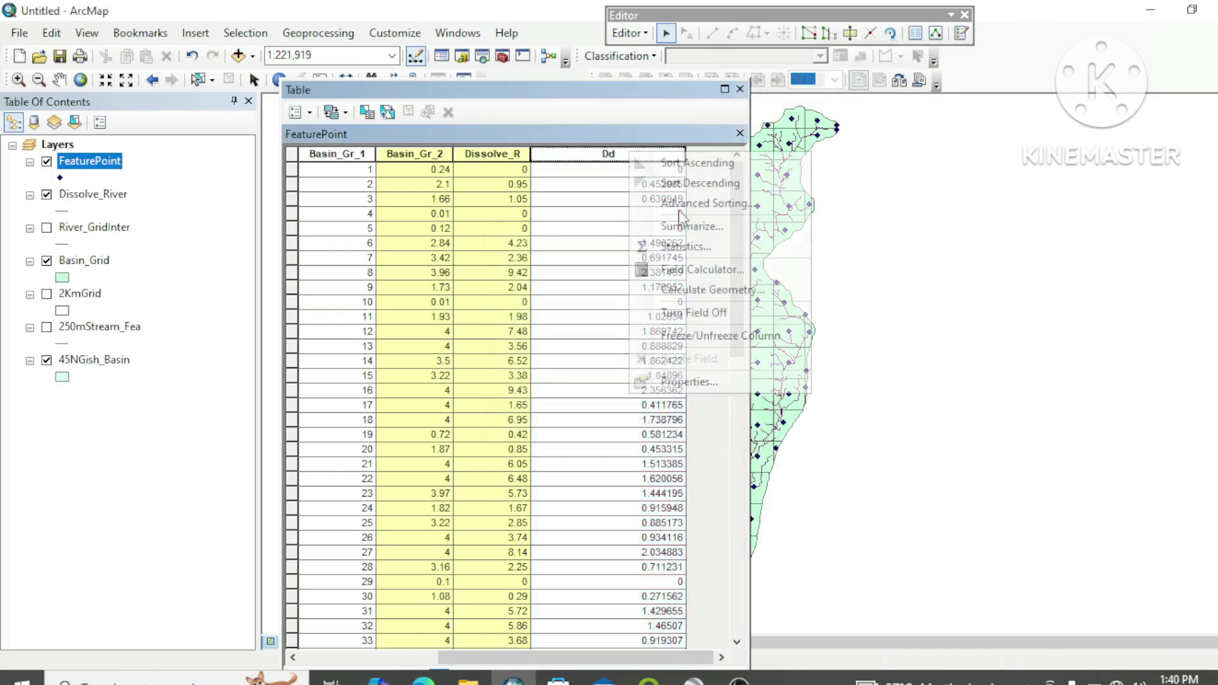
click(698, 379)
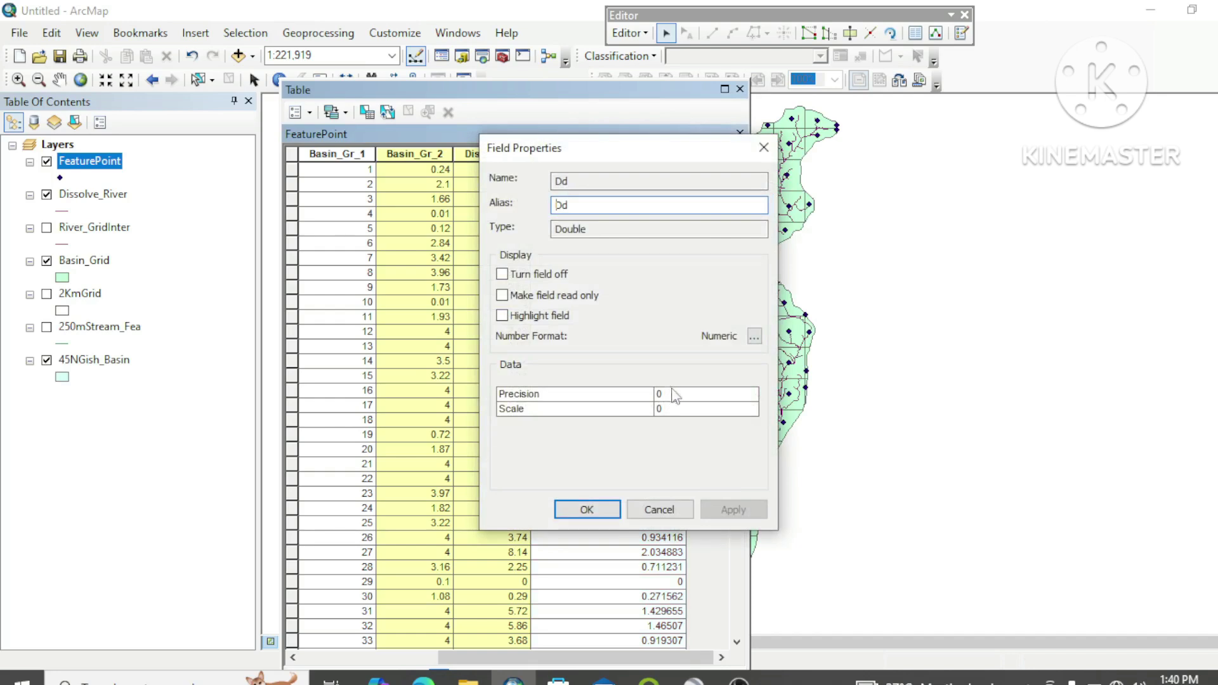
click(754, 336)
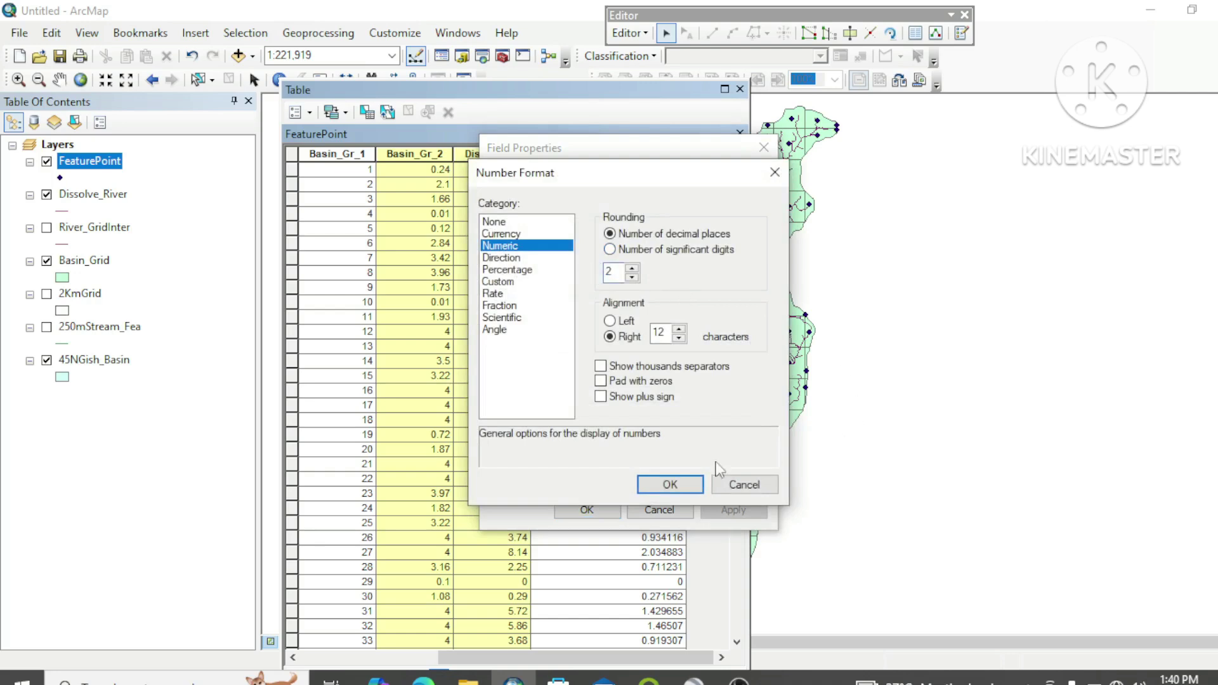
click(670, 484)
click(734, 509)
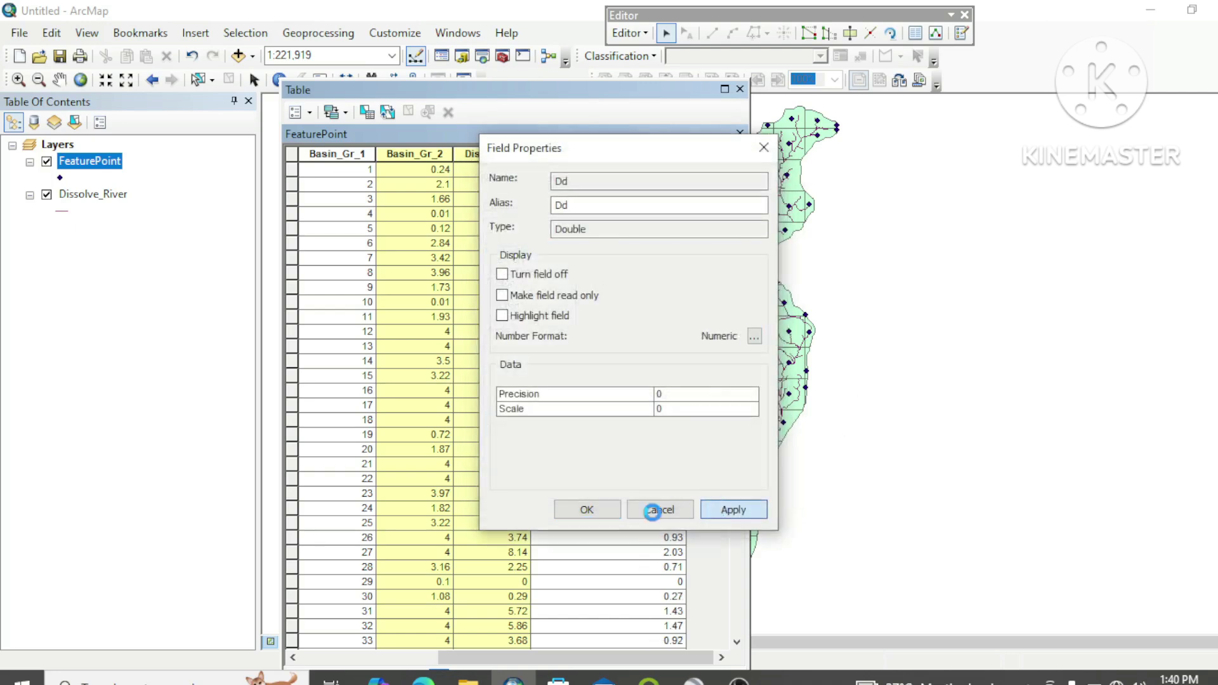
click(587, 510)
- Stop the edit session and close the FeaturePoint attribute table
click(631, 33)
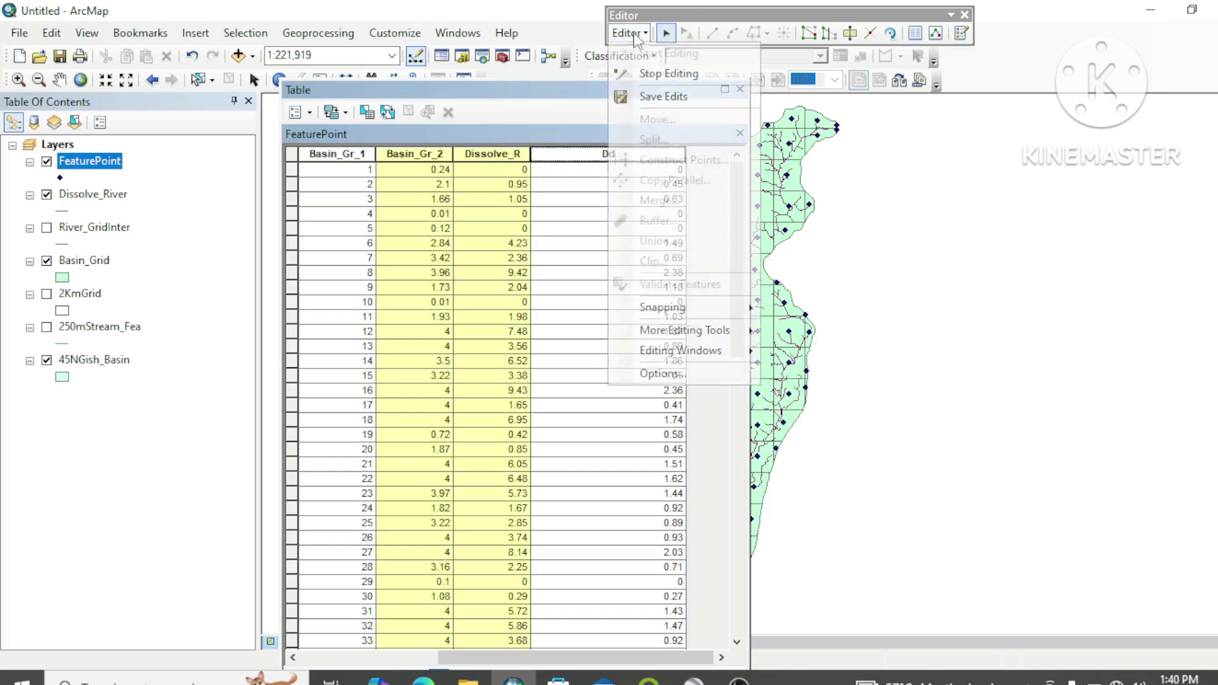
click(629, 35)
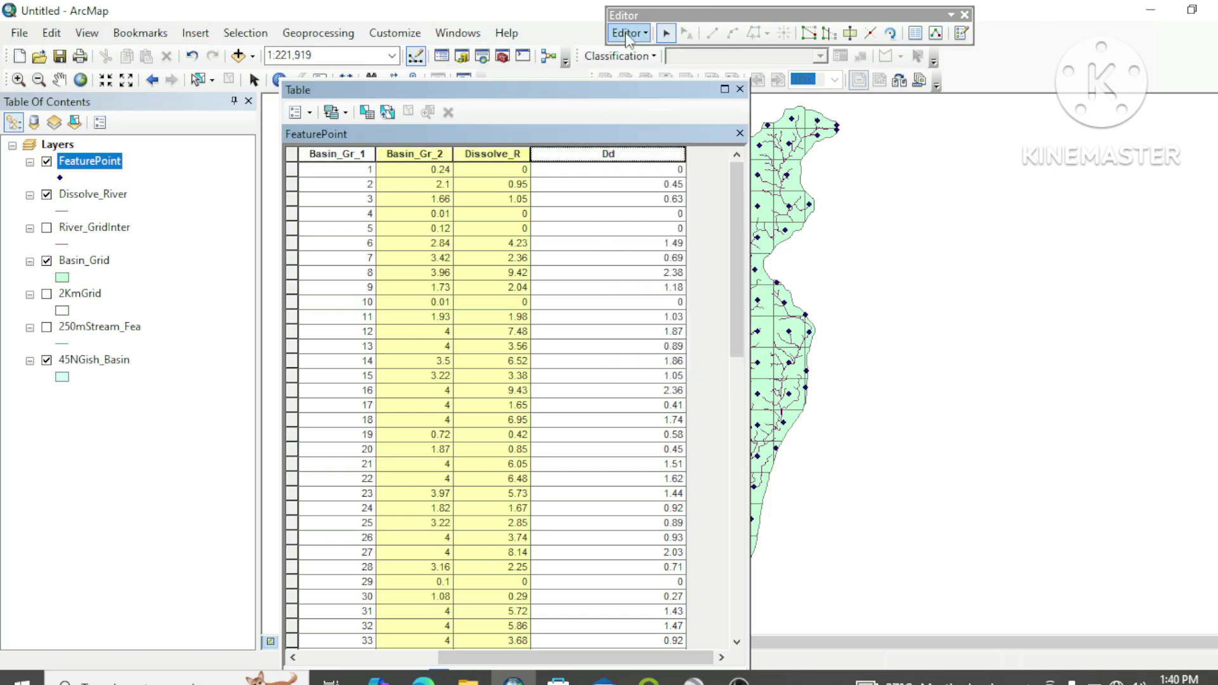
click(627, 35)
click(651, 71)
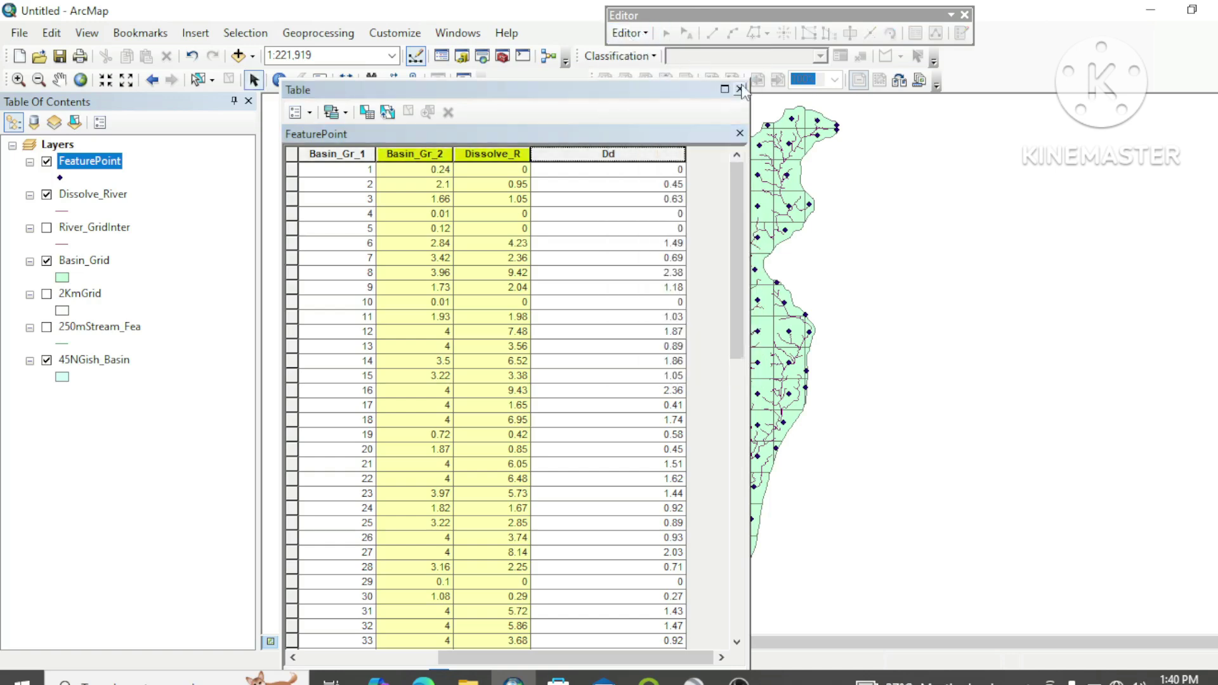
click(740, 89)
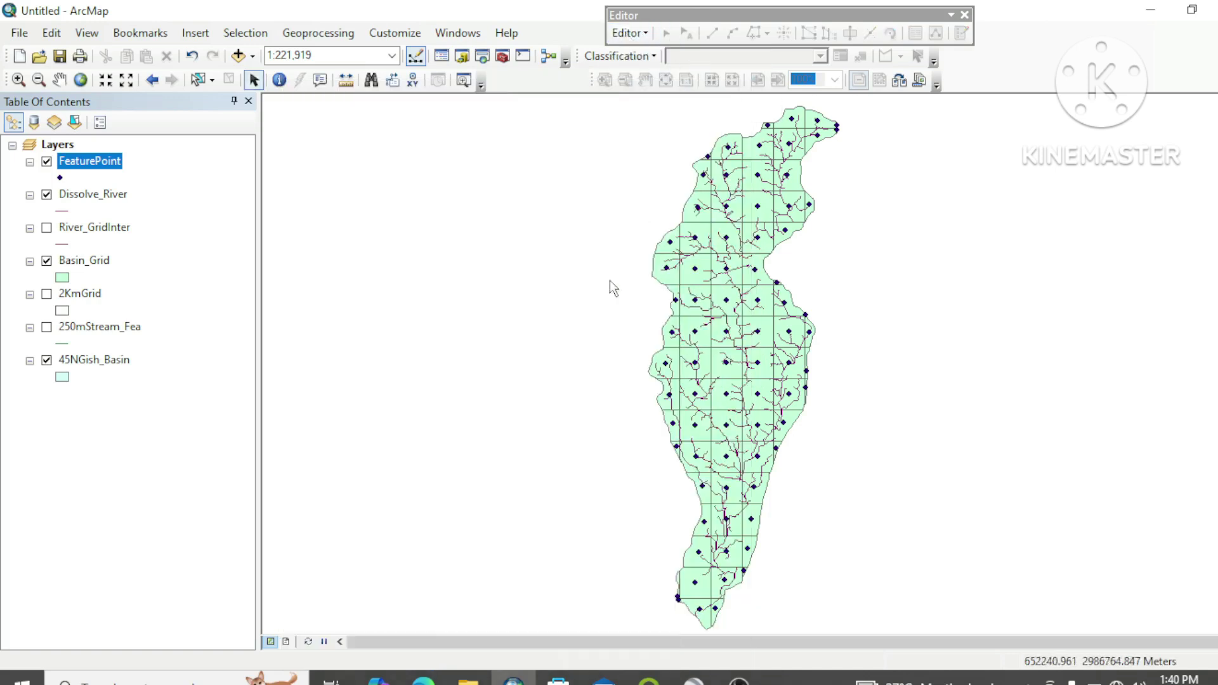
- Label the FeaturePoint features with the Dd field and hide the Dissolve_River layer
right_click(77, 162)
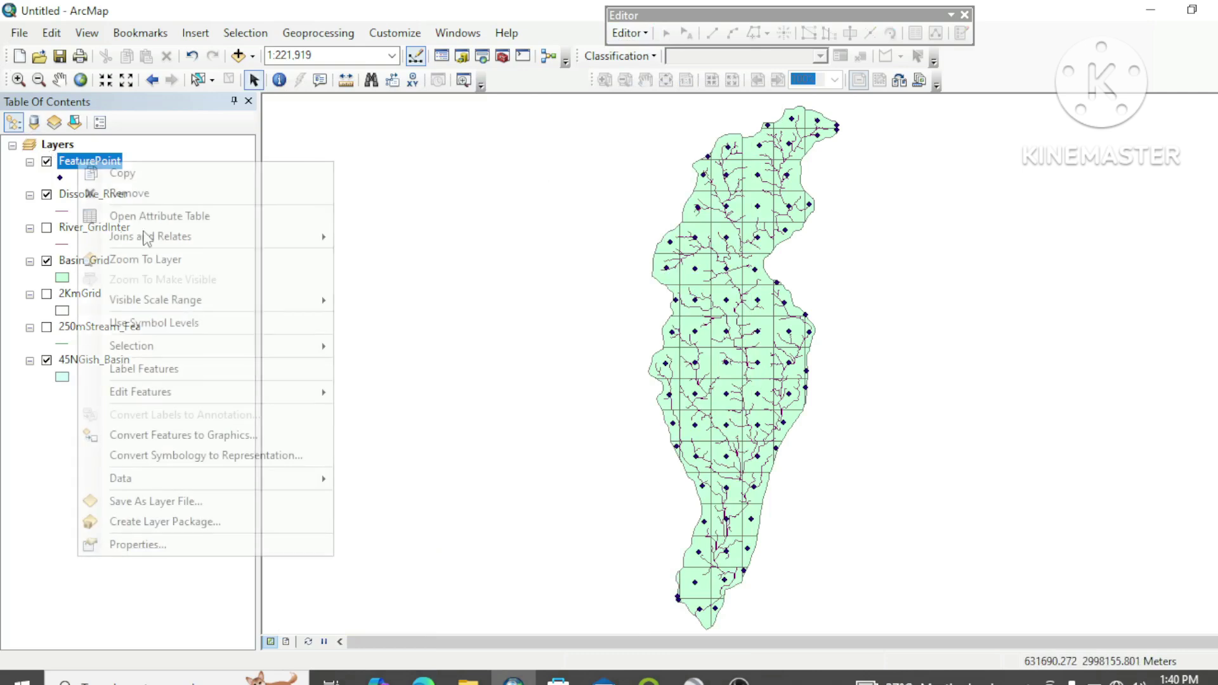
click(158, 549)
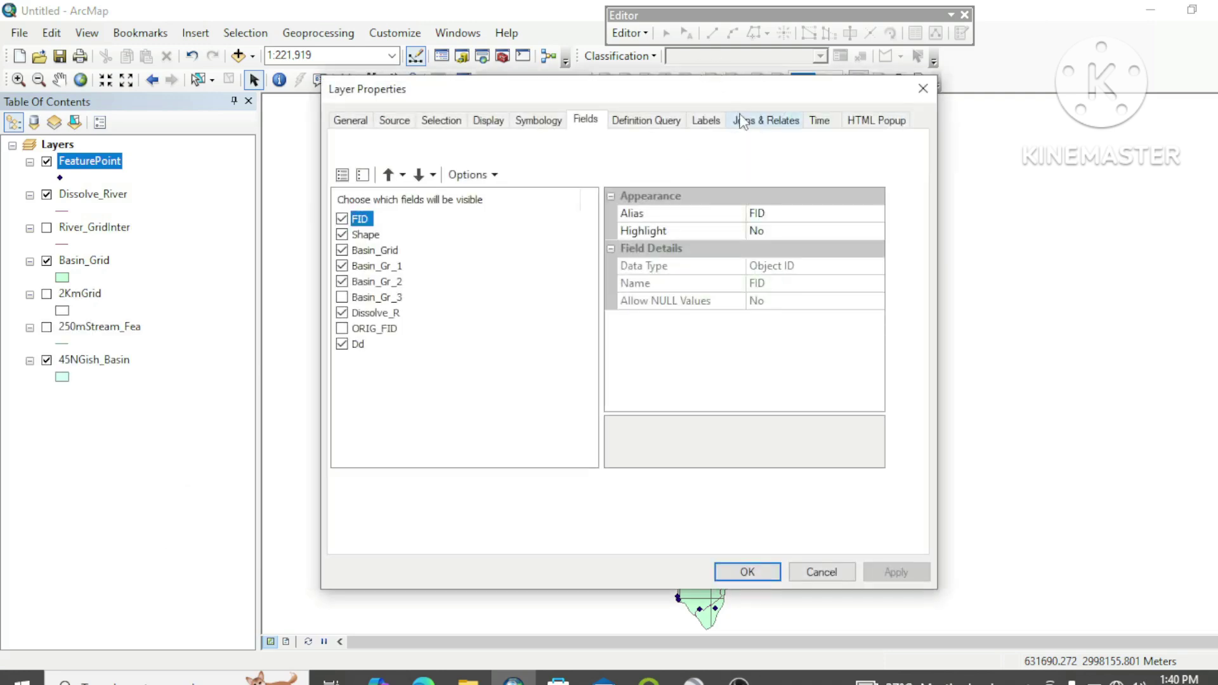
click(702, 127)
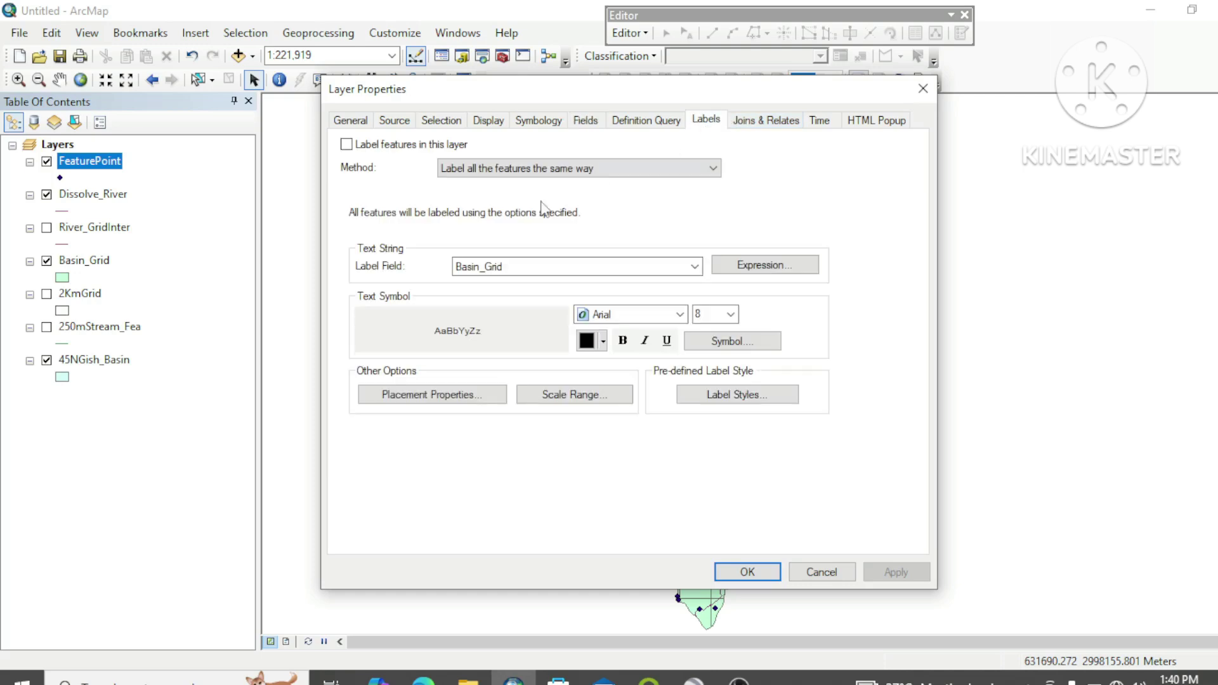
click(346, 144)
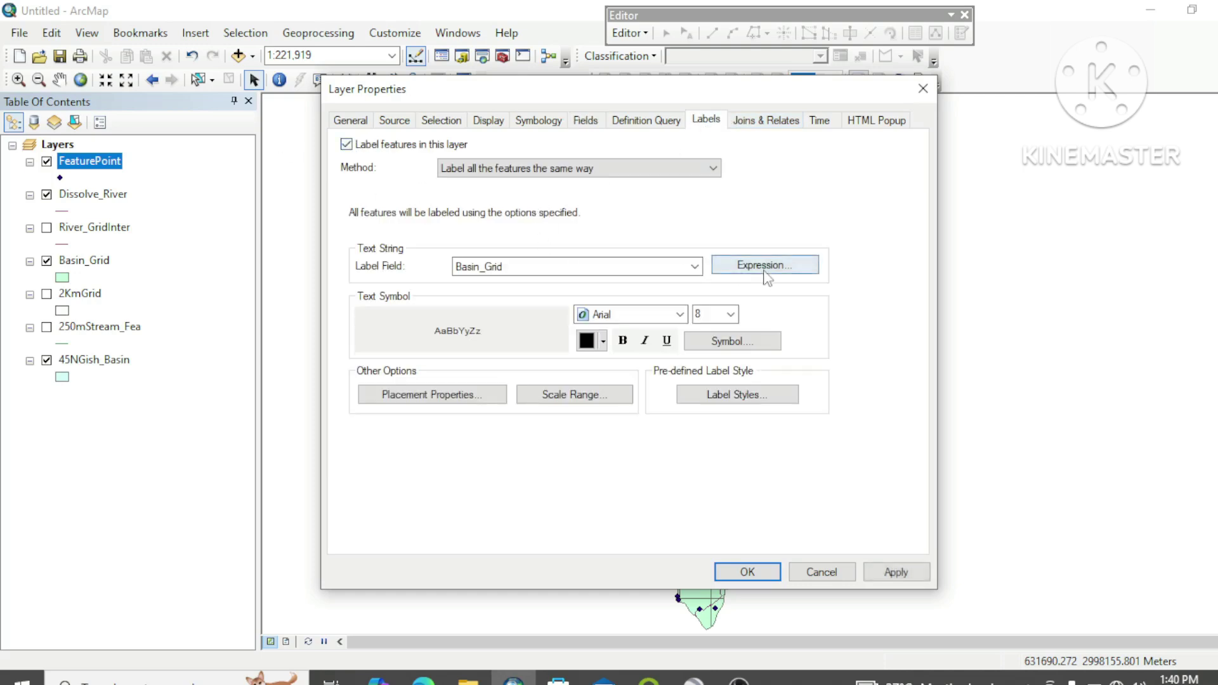
click(694, 266)
click(503, 368)
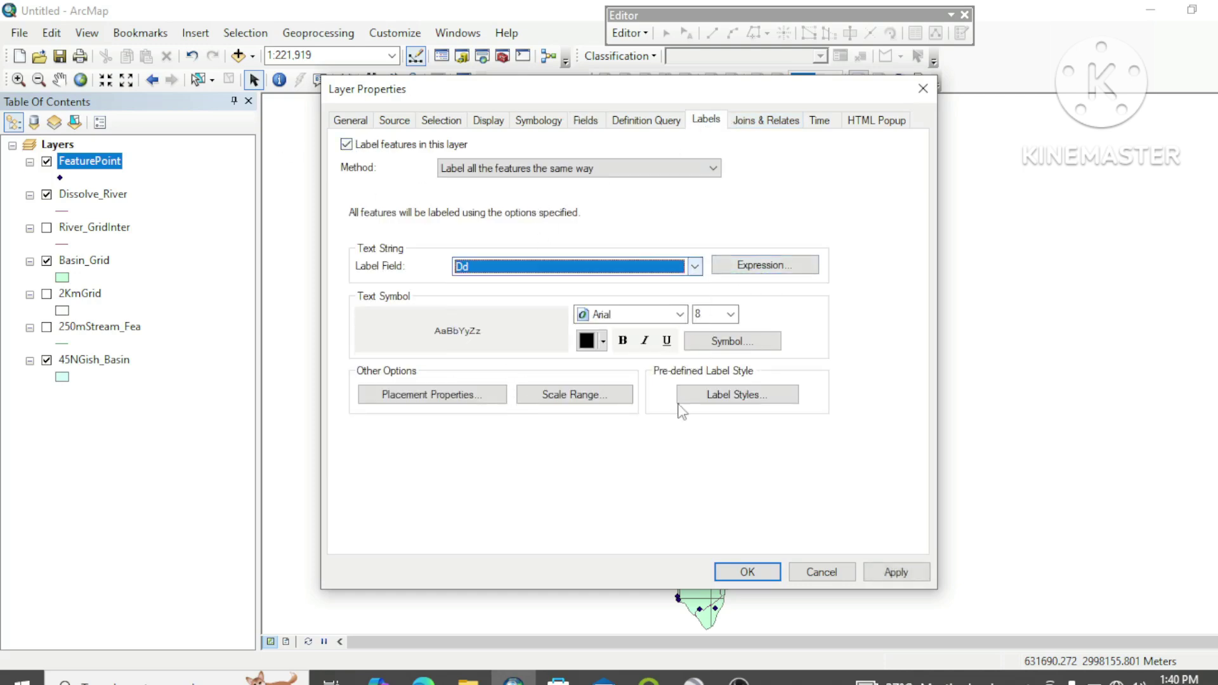
click(895, 571)
click(749, 571)
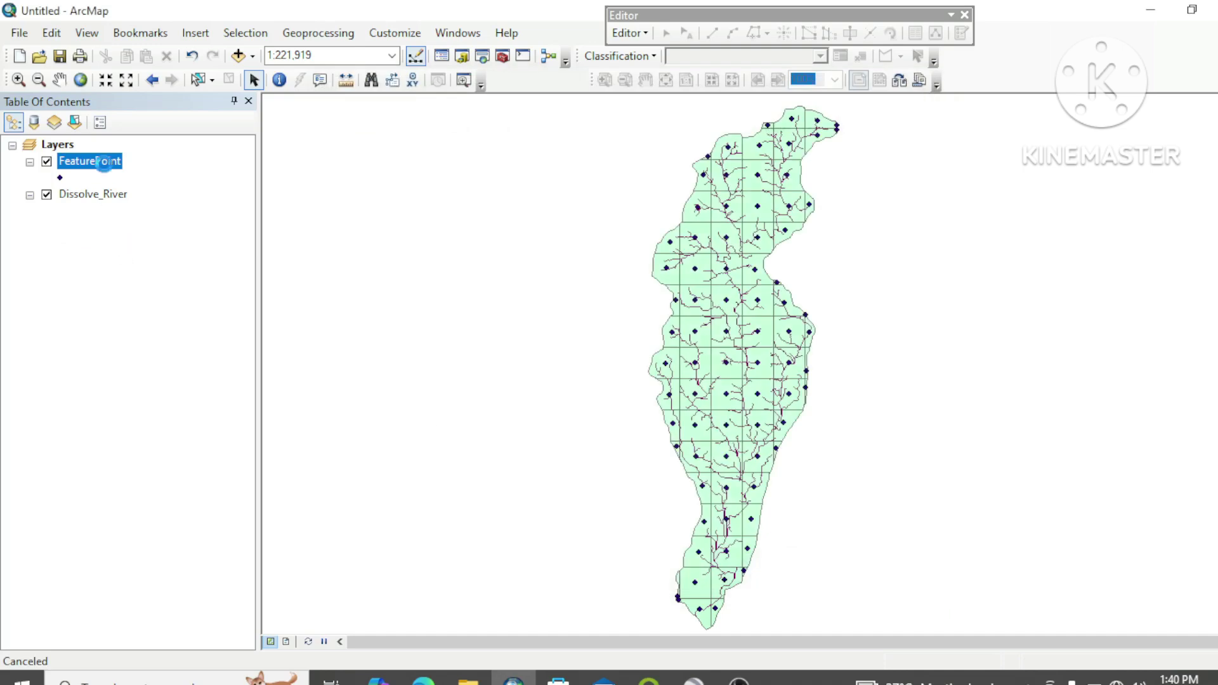
click(47, 195)
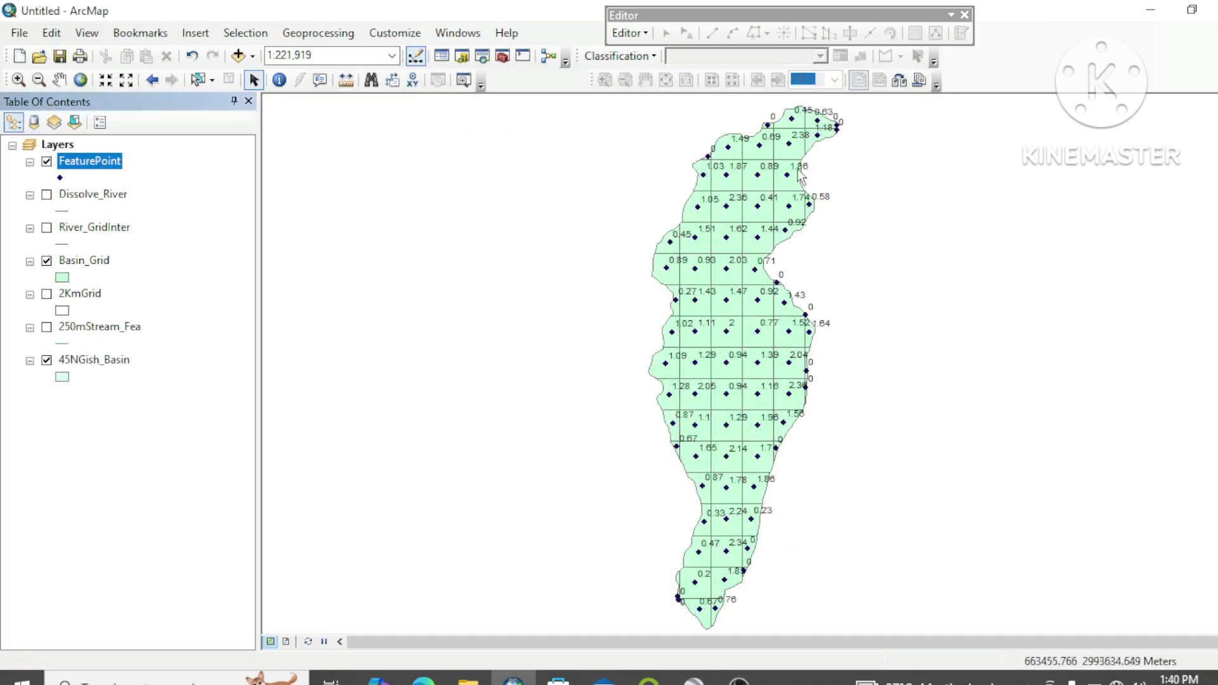
scroll(793, 169, up, 1)
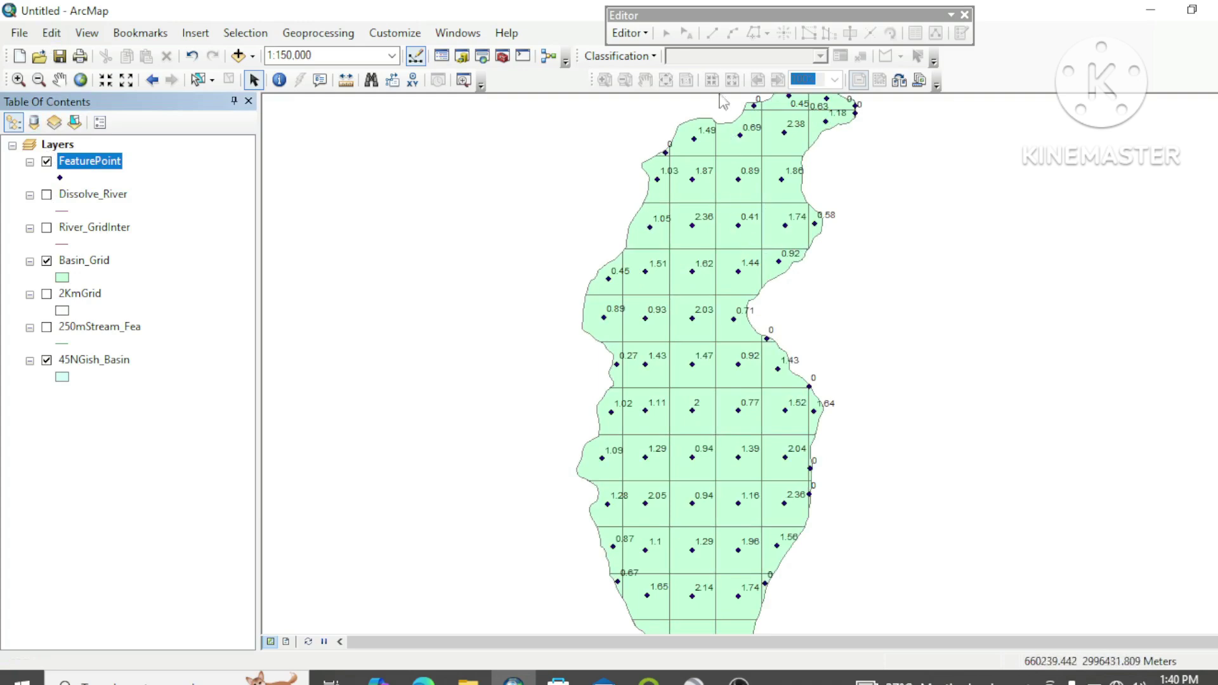
- Open the IDW interpolation tool from the Spatial Analyst toolbox
click(502, 55)
click(915, 222)
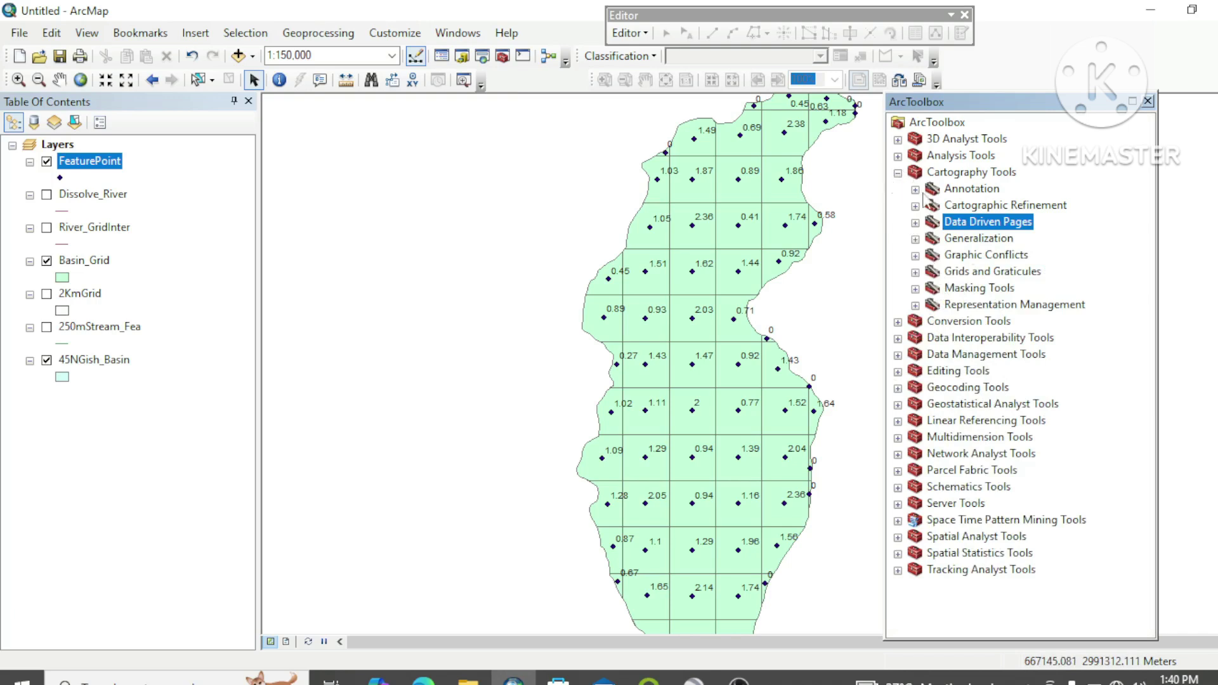
click(898, 173)
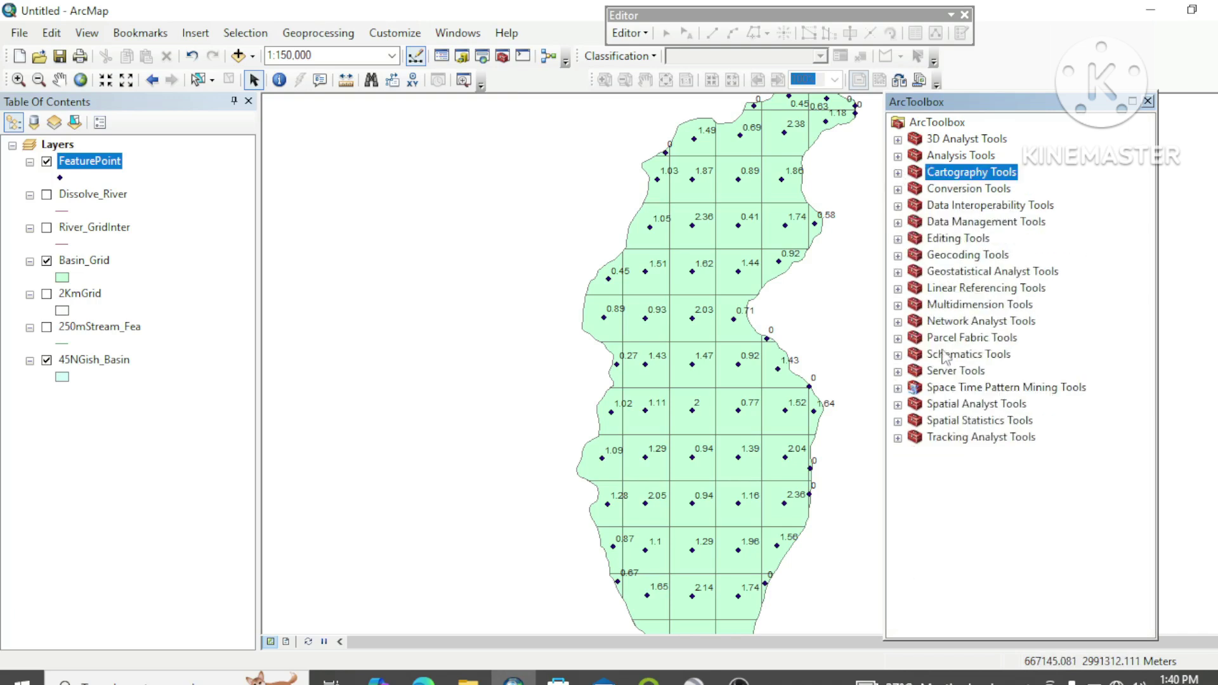
click(897, 405)
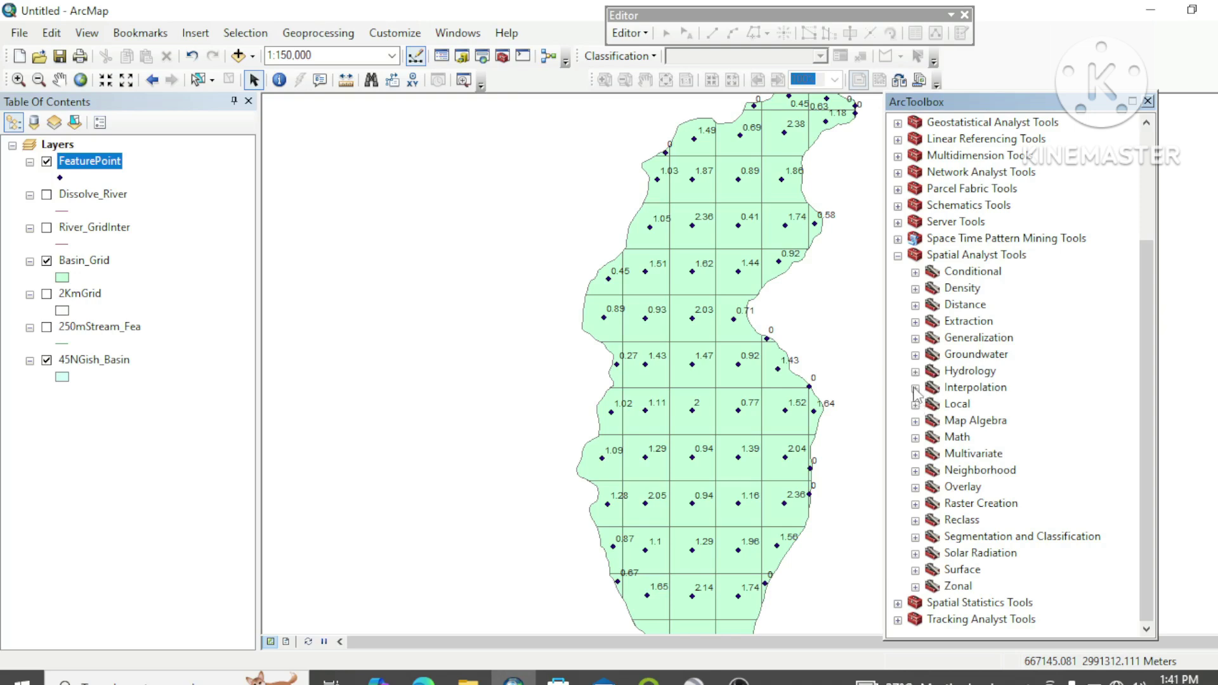
click(915, 388)
double_click(972, 403)
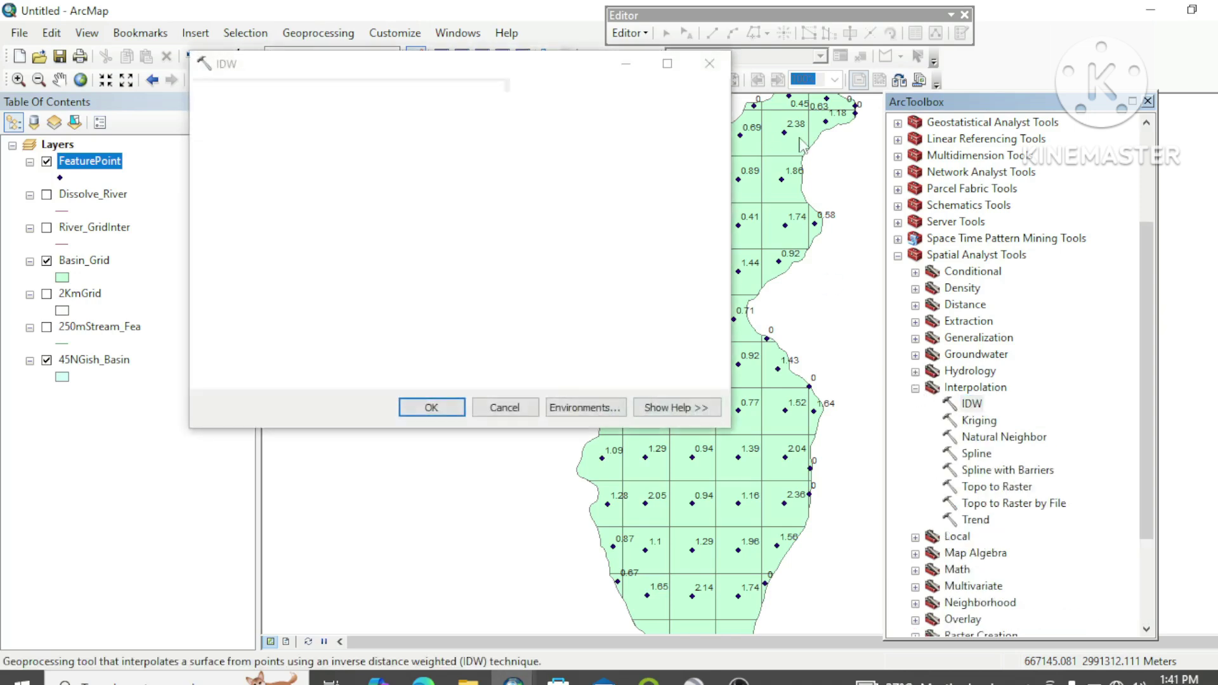
- Set the IDW input points to FeaturePoint, the Z value field to Dd, and the output raster to DrainageDensity.tif in the NEW folder
click(662, 116)
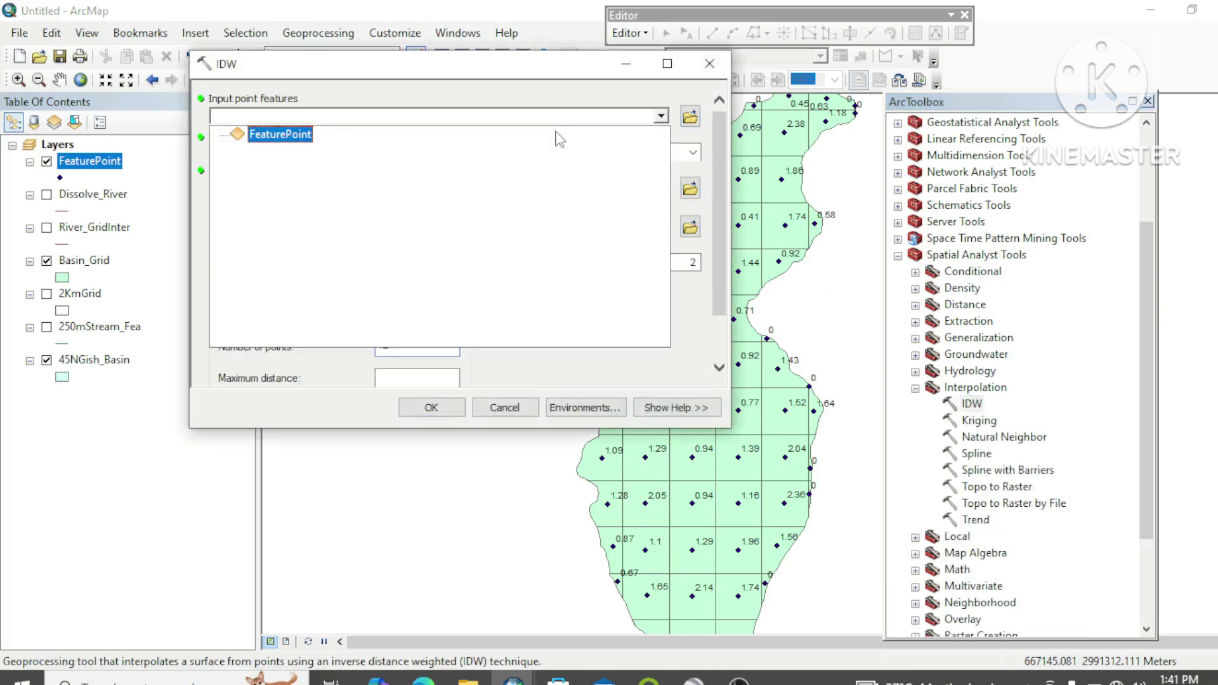
click(279, 134)
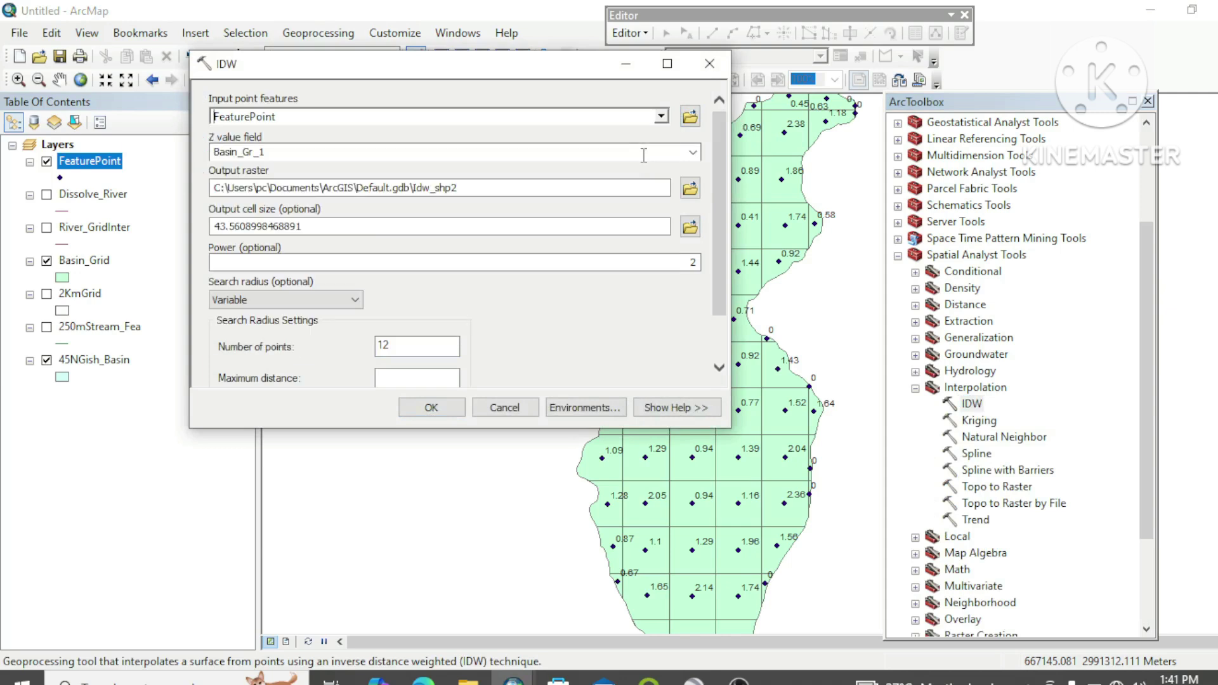
click(695, 153)
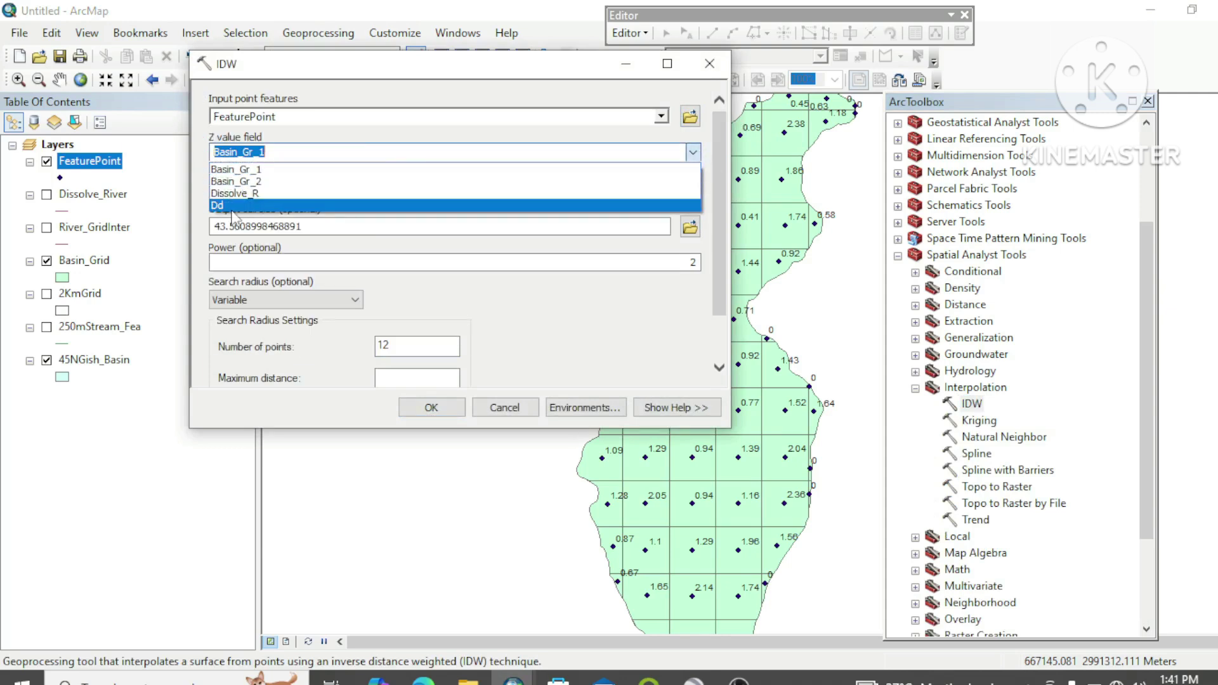
click(685, 199)
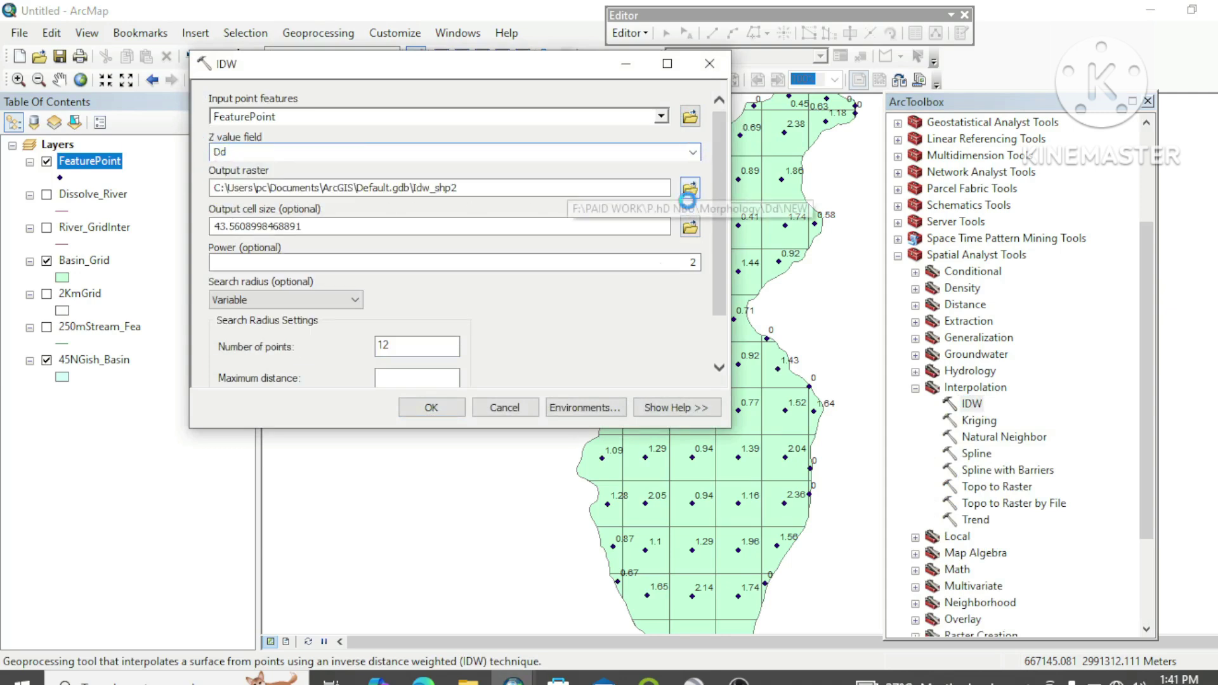
click(690, 188)
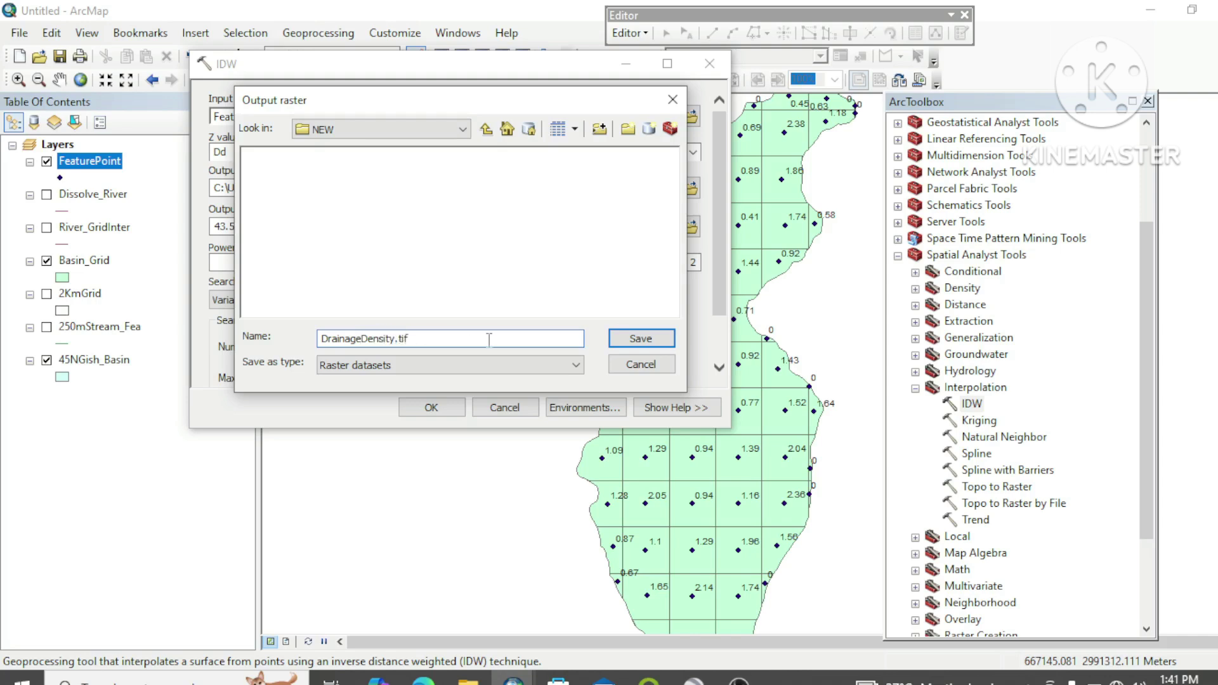
click(637, 340)
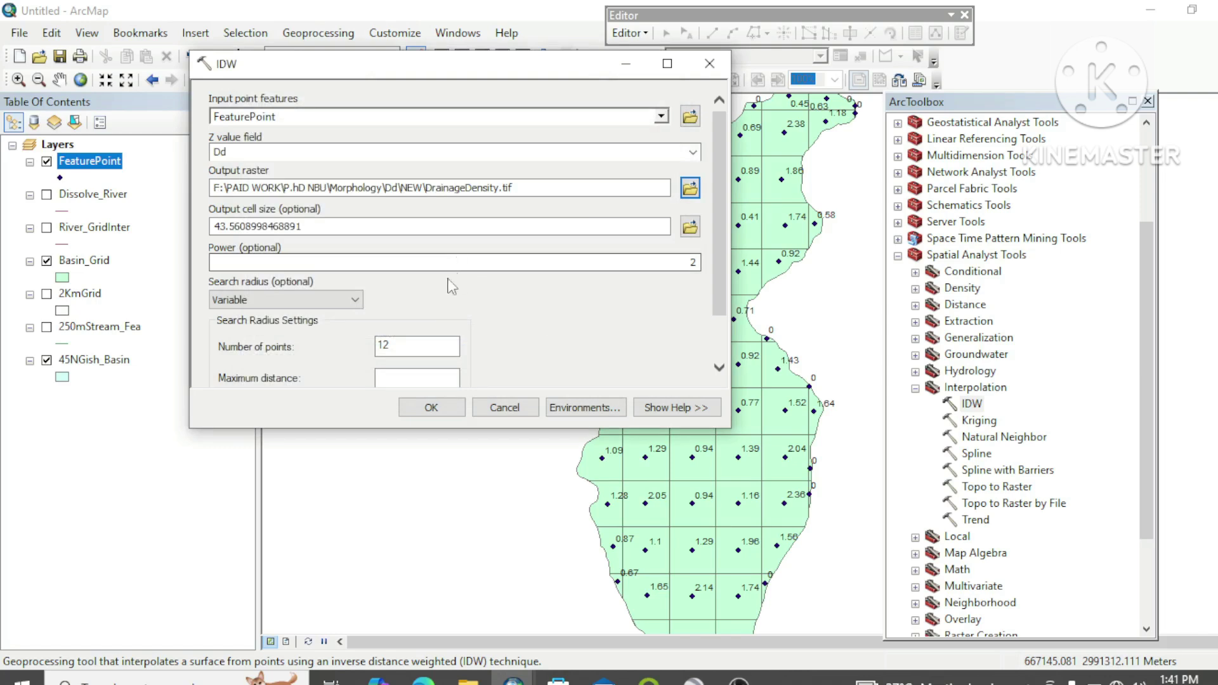
- Set the processing extent in the IDW environment settings to be the same as layer 45NGish_Basin
click(568, 406)
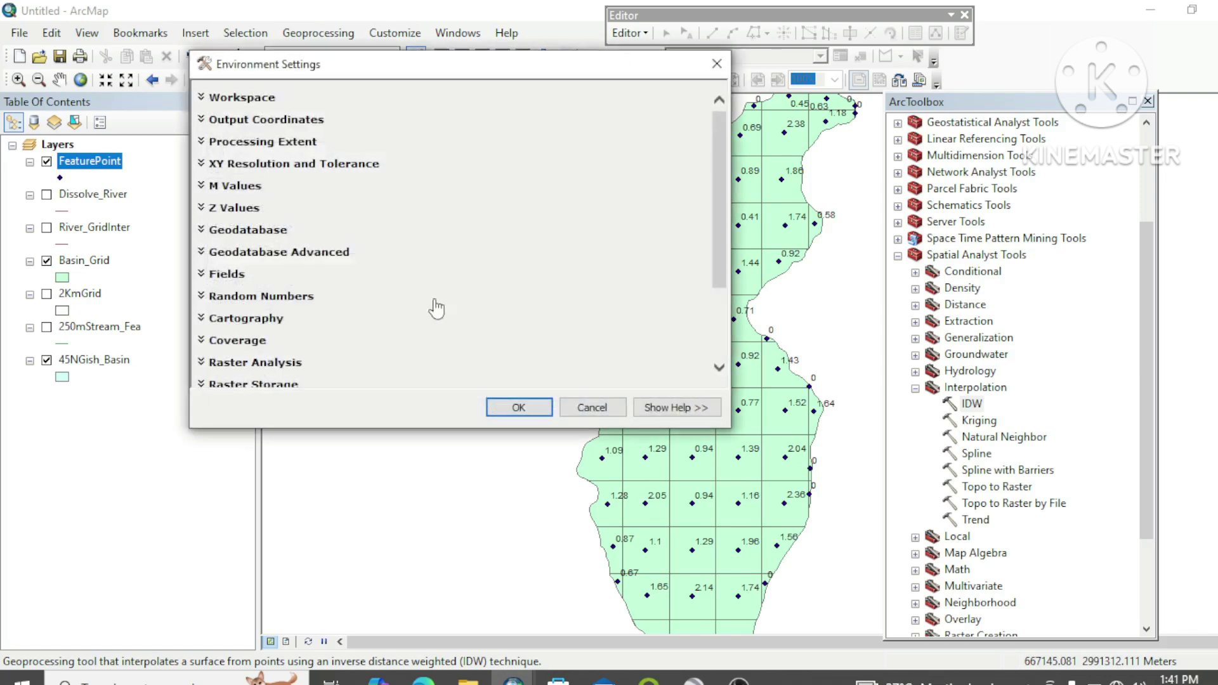
click(287, 143)
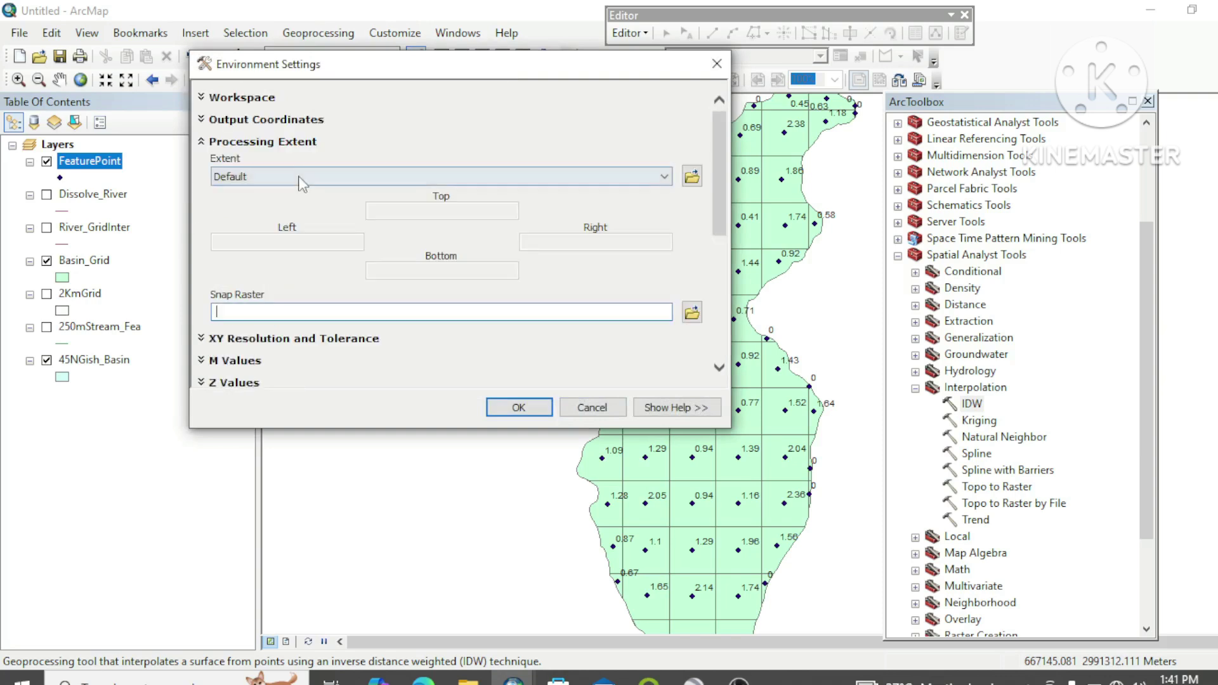
click(303, 183)
click(294, 326)
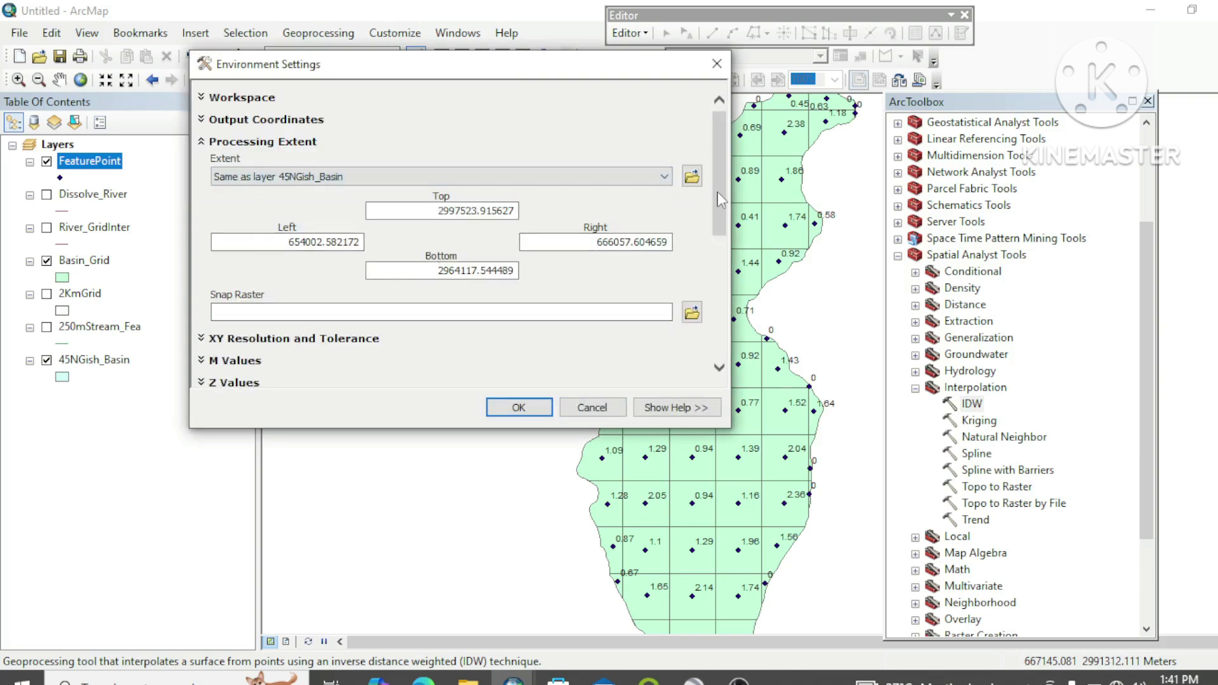
- Set the raster analysis mask to 45NGish_Basin and run the IDW interpolation
drag(720, 200, 721, 340)
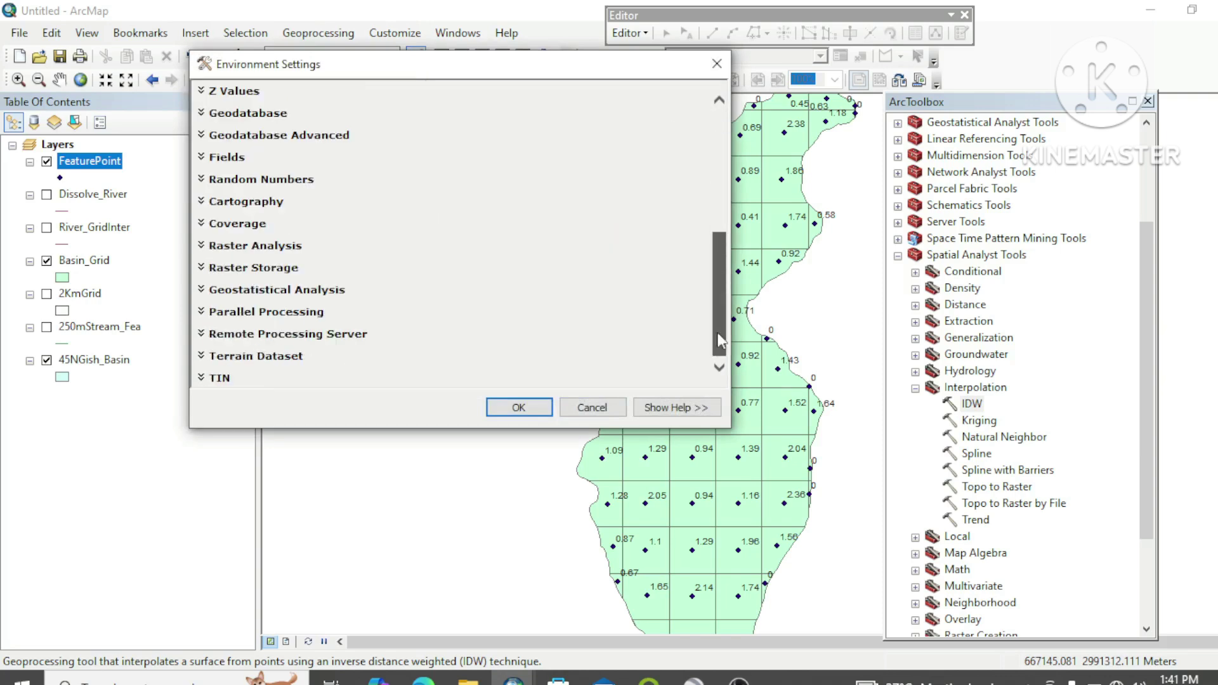
click(222, 248)
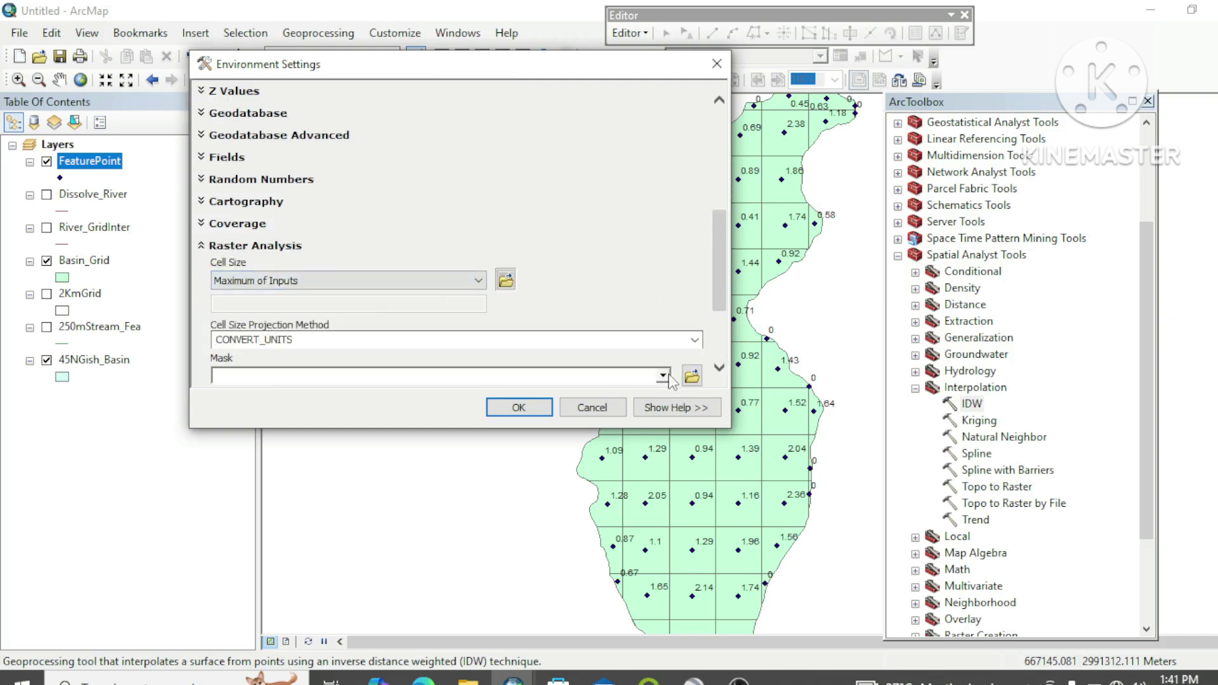
click(664, 377)
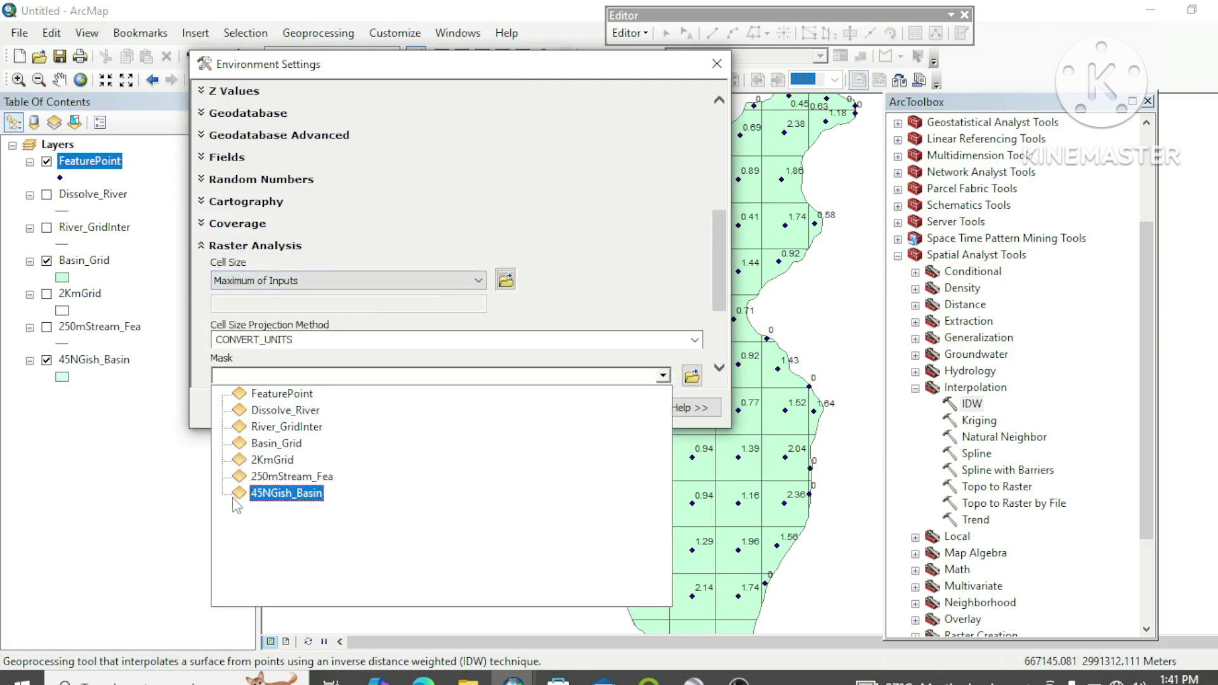
click(284, 494)
click(517, 408)
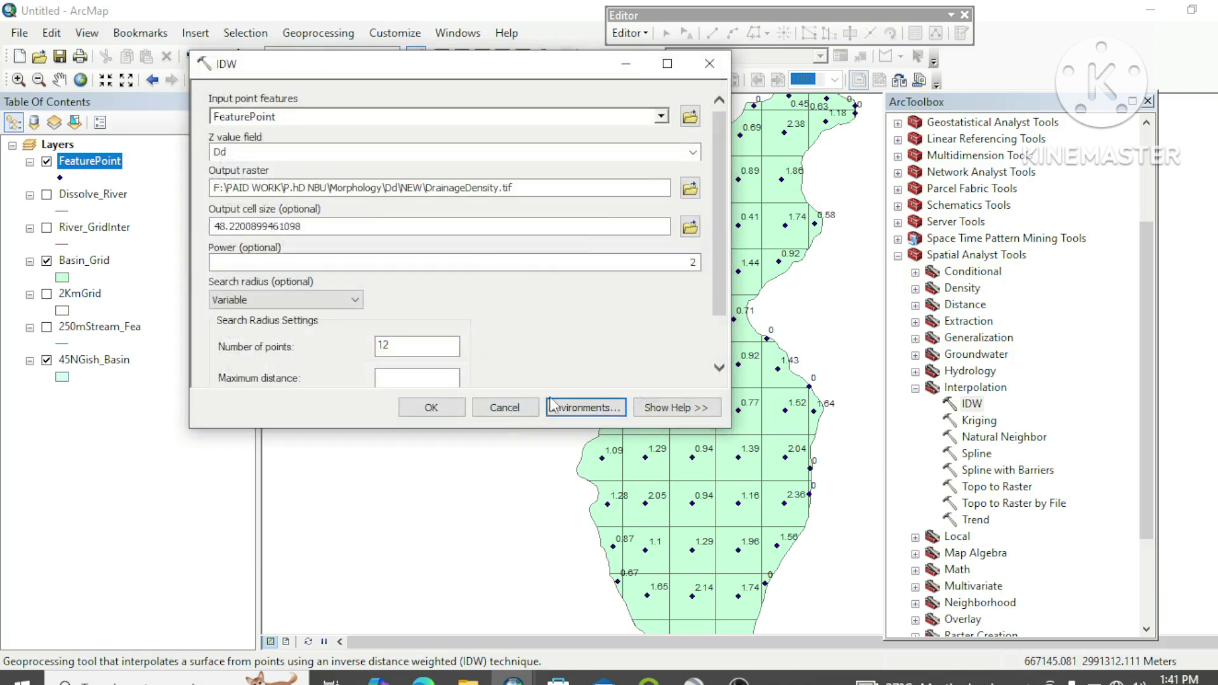
click(432, 404)
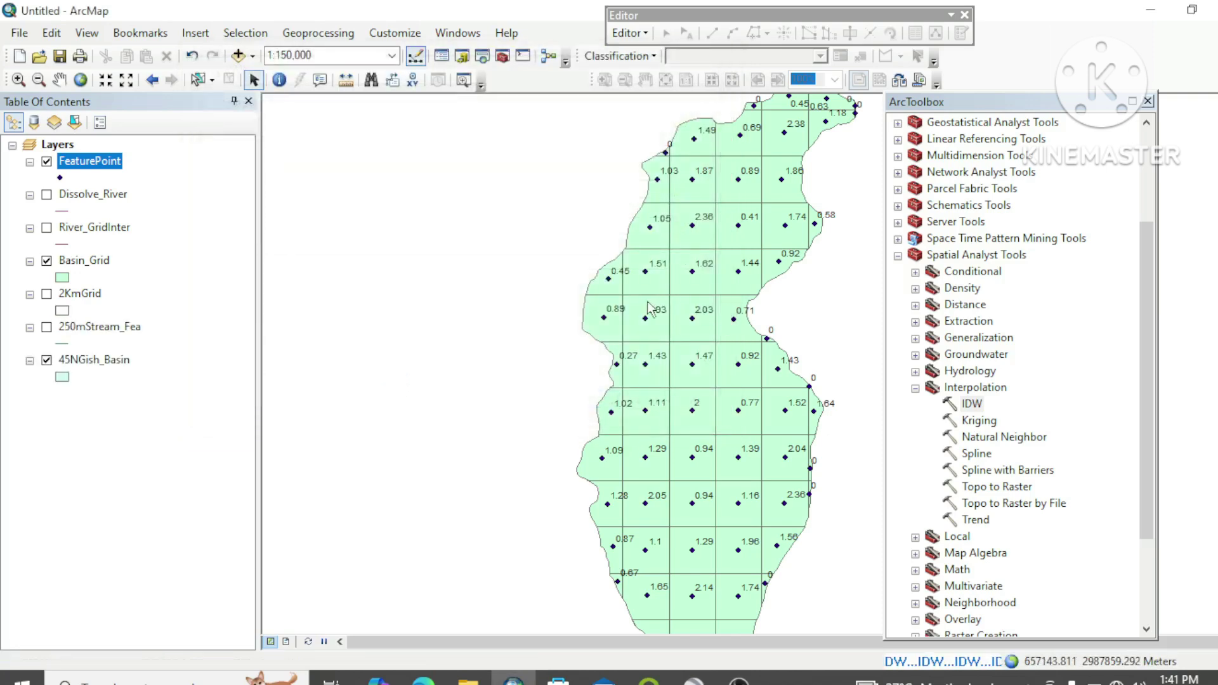
- Close ArcToolbox, then hide the FeaturePoint and Basin_Grid layers and collapse the Basin_Grid legend
click(1148, 101)
scroll(715, 212, up, 3)
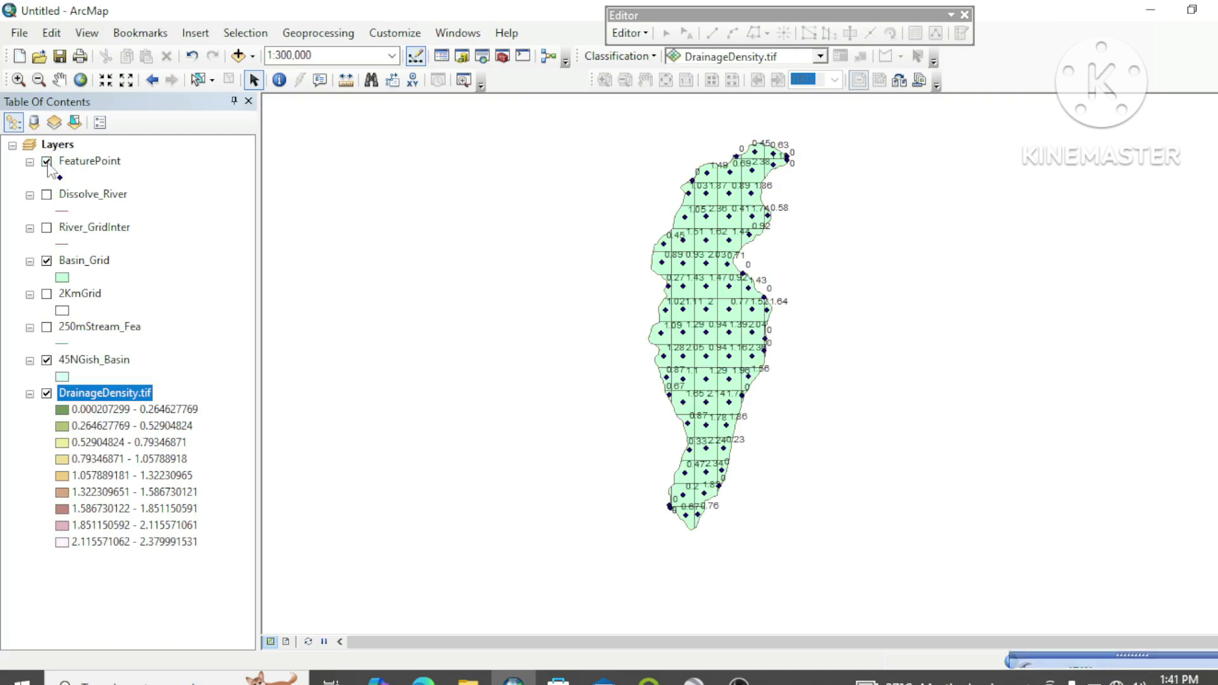
click(47, 161)
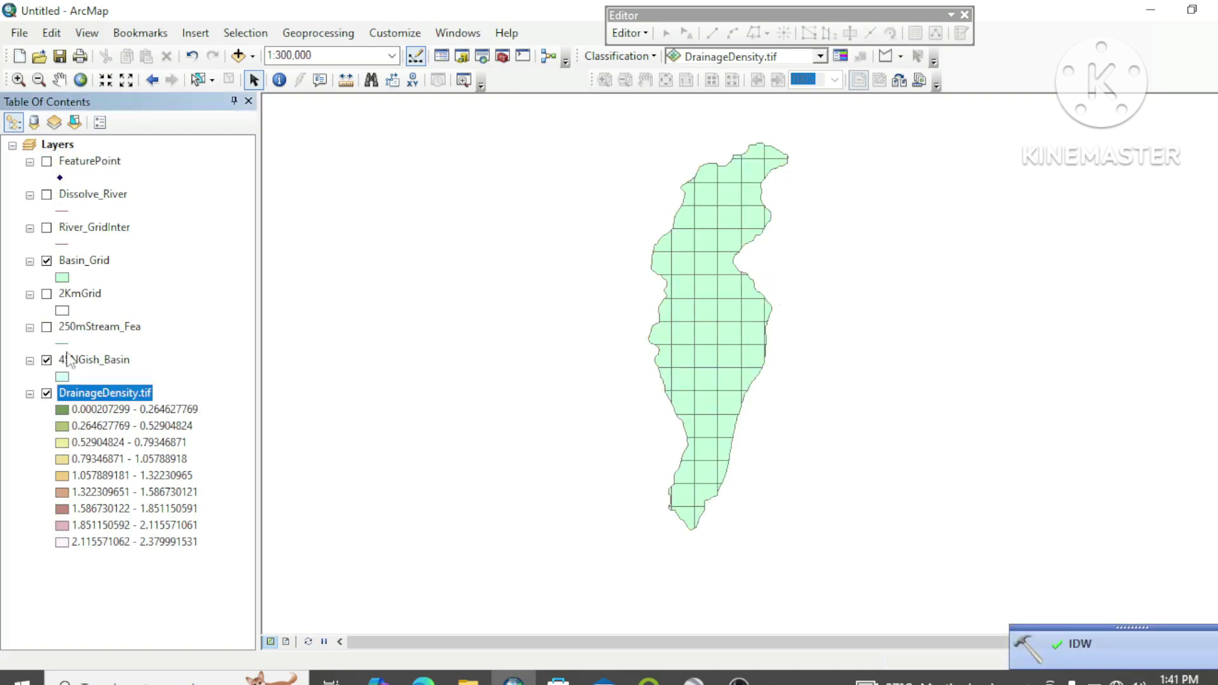
click(46, 261)
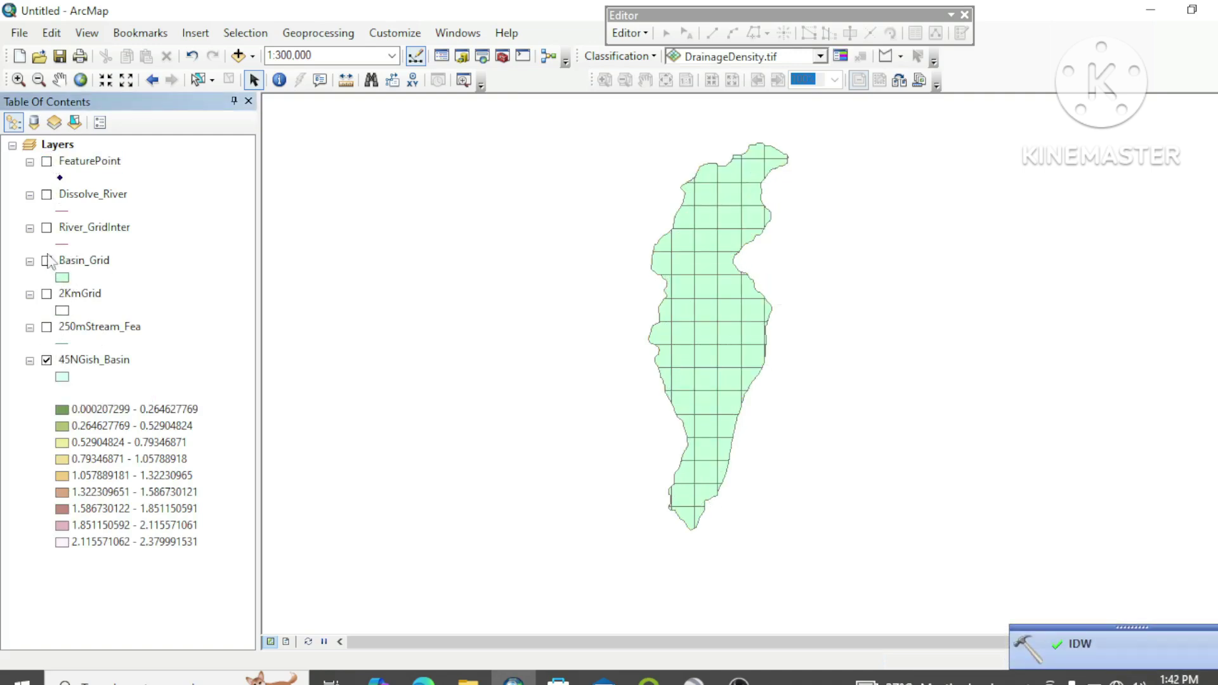
click(30, 260)
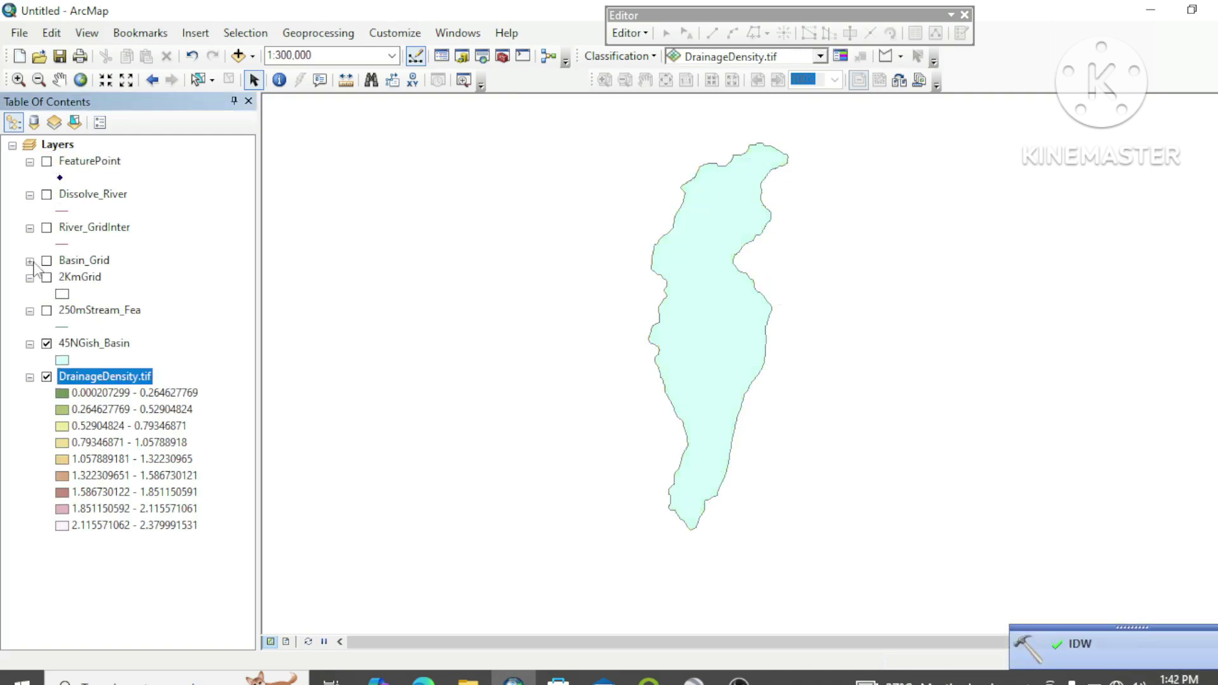
- Change the 45NGish_Basin layer's symbol to Hollow so only the basin outline covers the raster
double_click(61, 360)
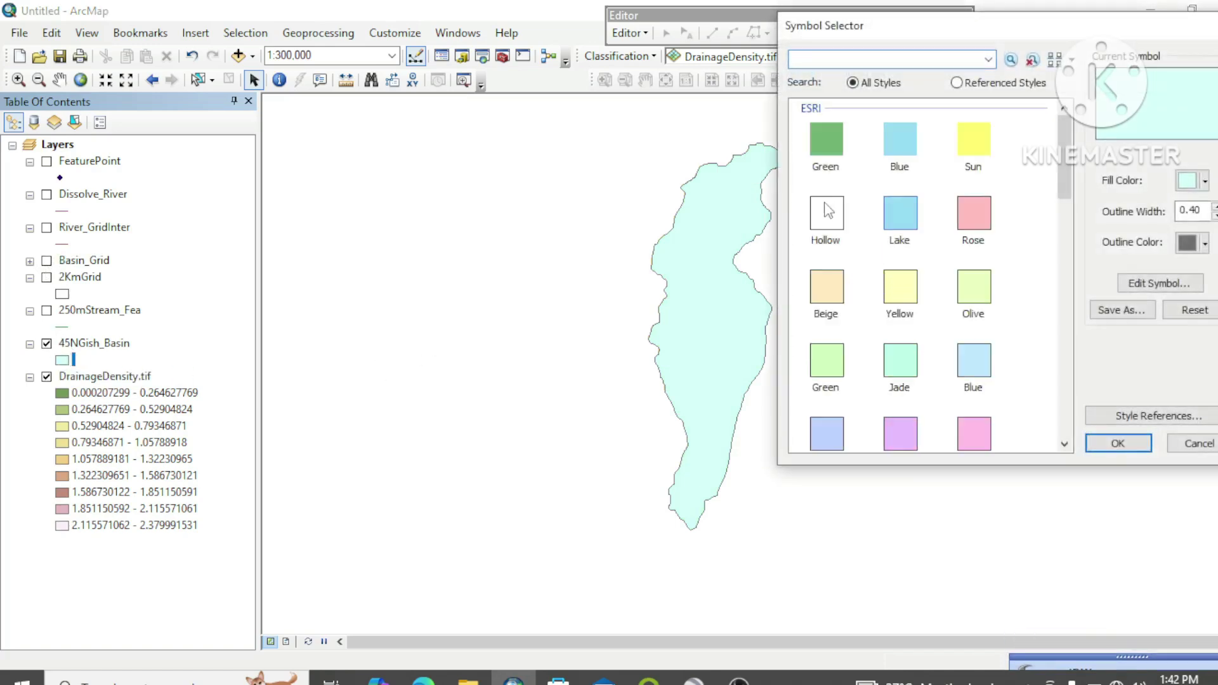
click(1107, 444)
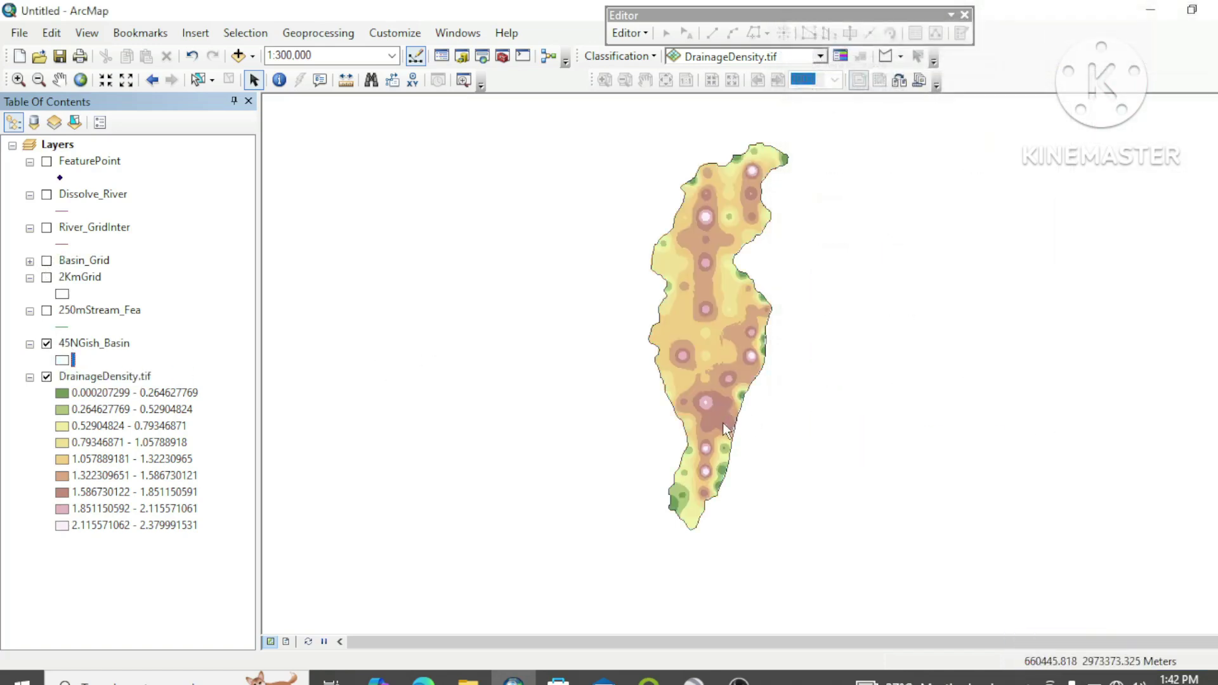
scroll(722, 422, up, 2)
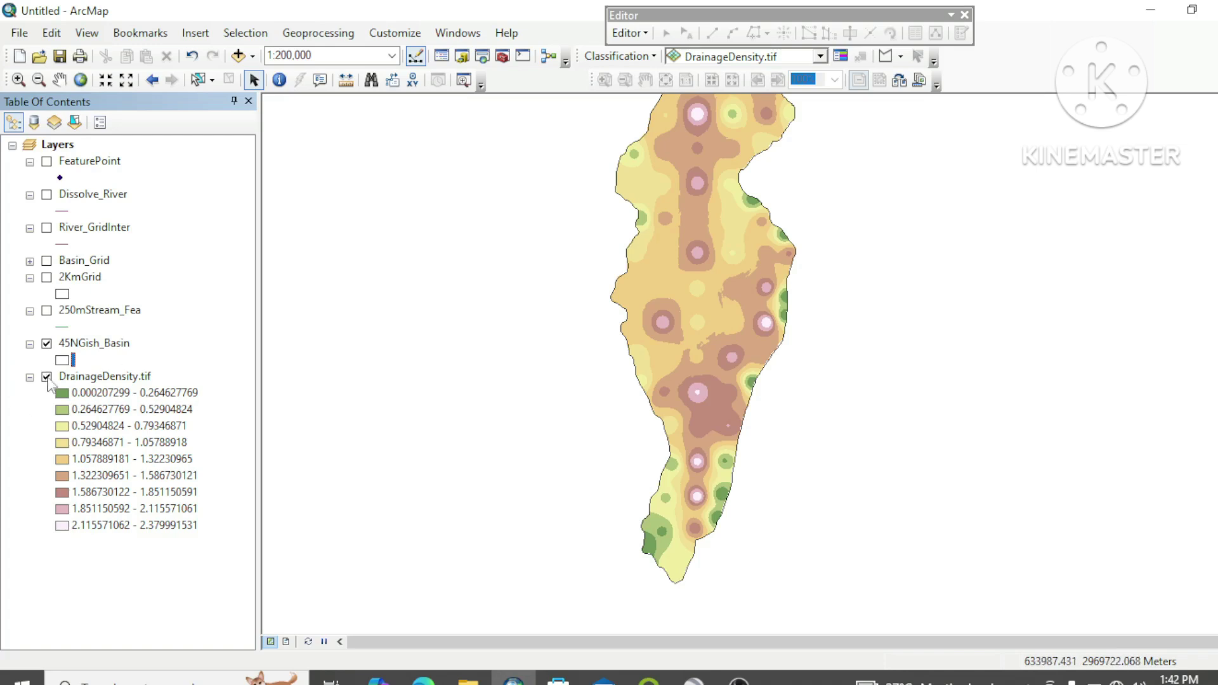
- Reduce the classified symbology of DrainageDensity.tif to 4 equal-interval classes and apply it
right_click(107, 378)
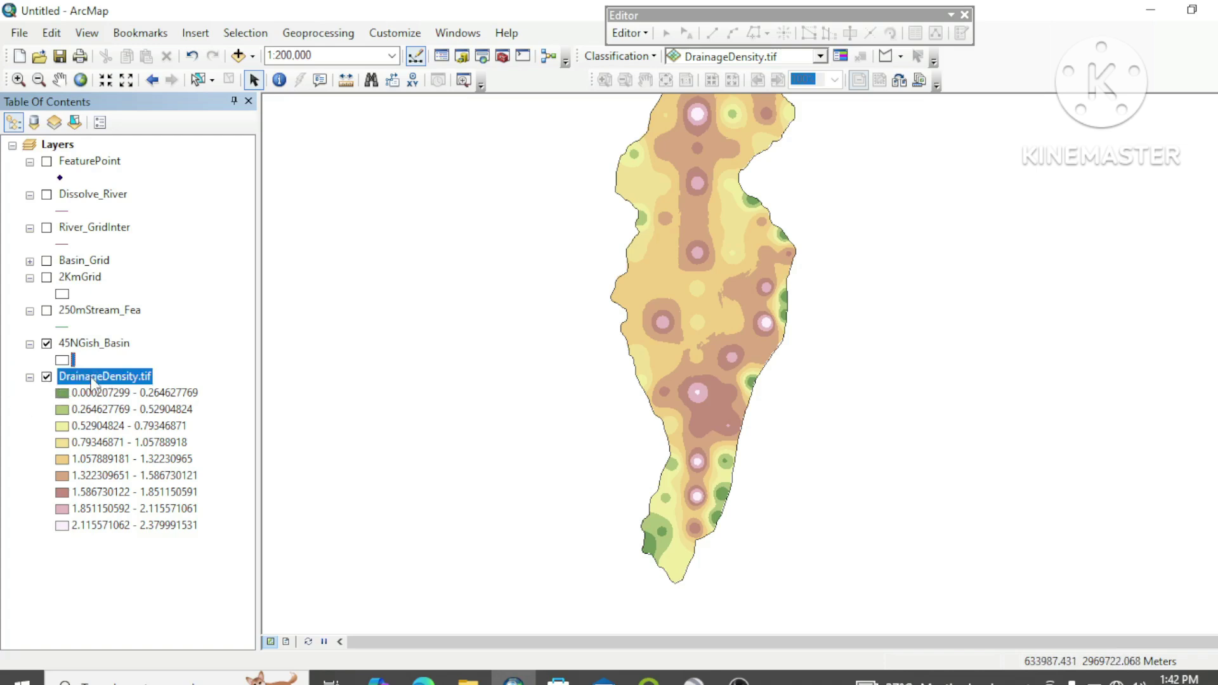
click(171, 649)
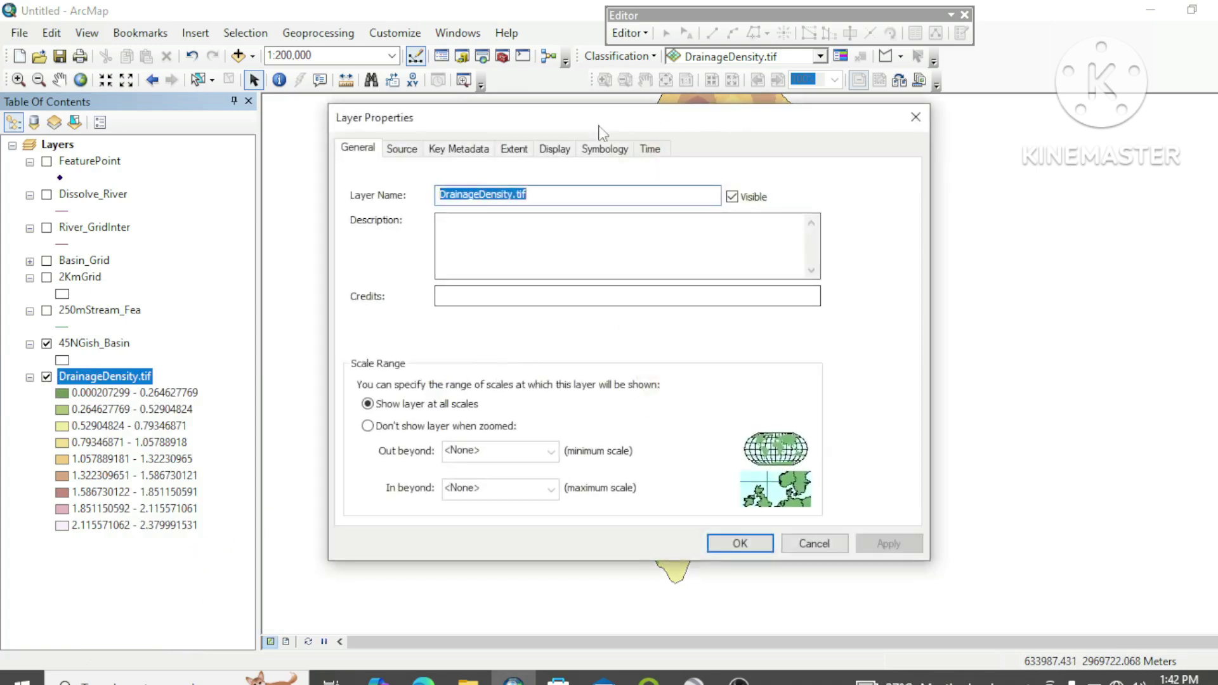
click(603, 151)
click(764, 267)
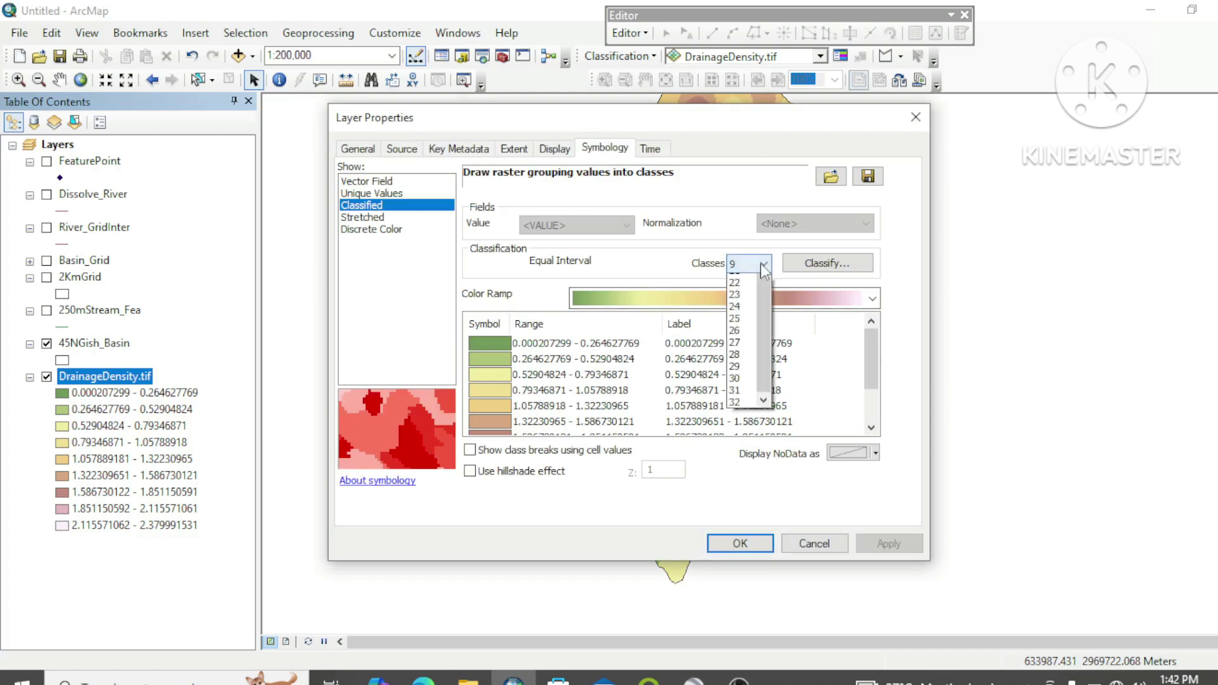
click(749, 299)
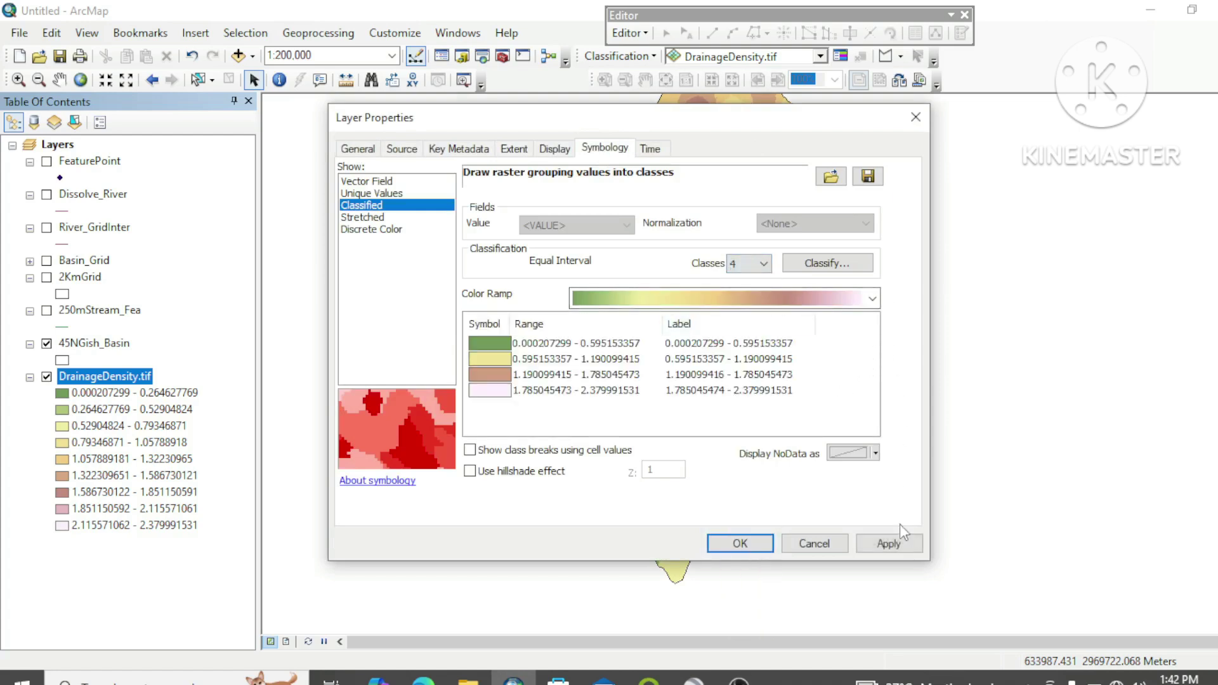
click(885, 544)
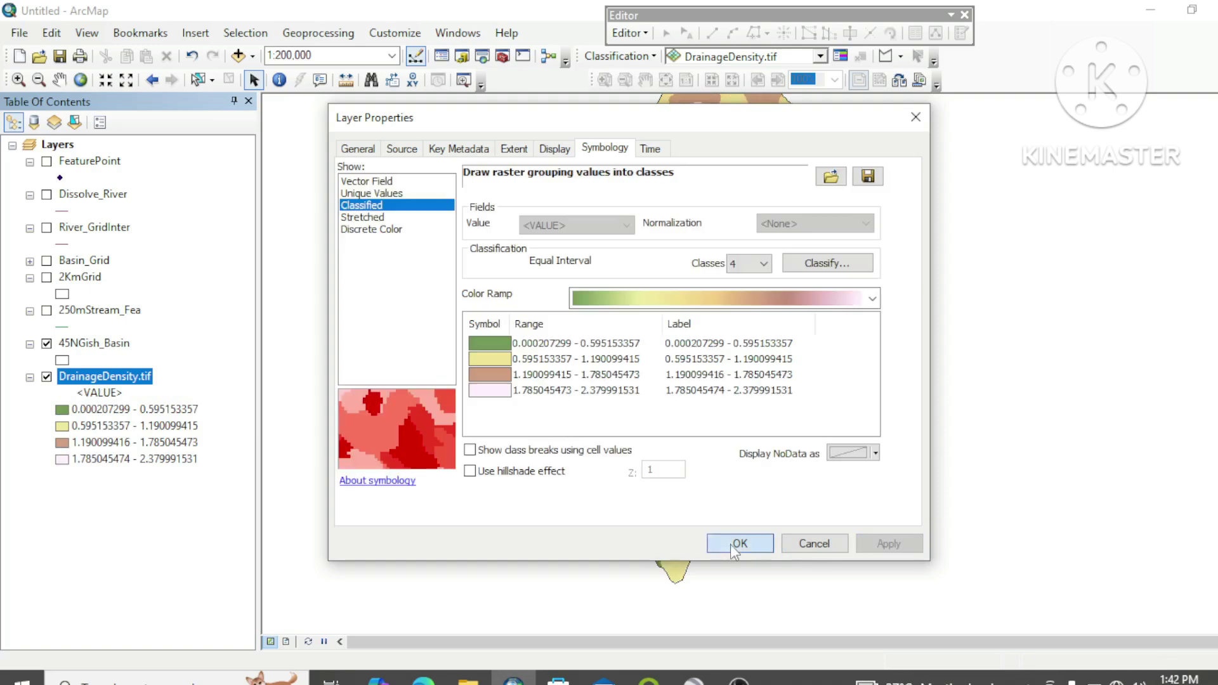
click(736, 544)
scroll(708, 485, down, 1)
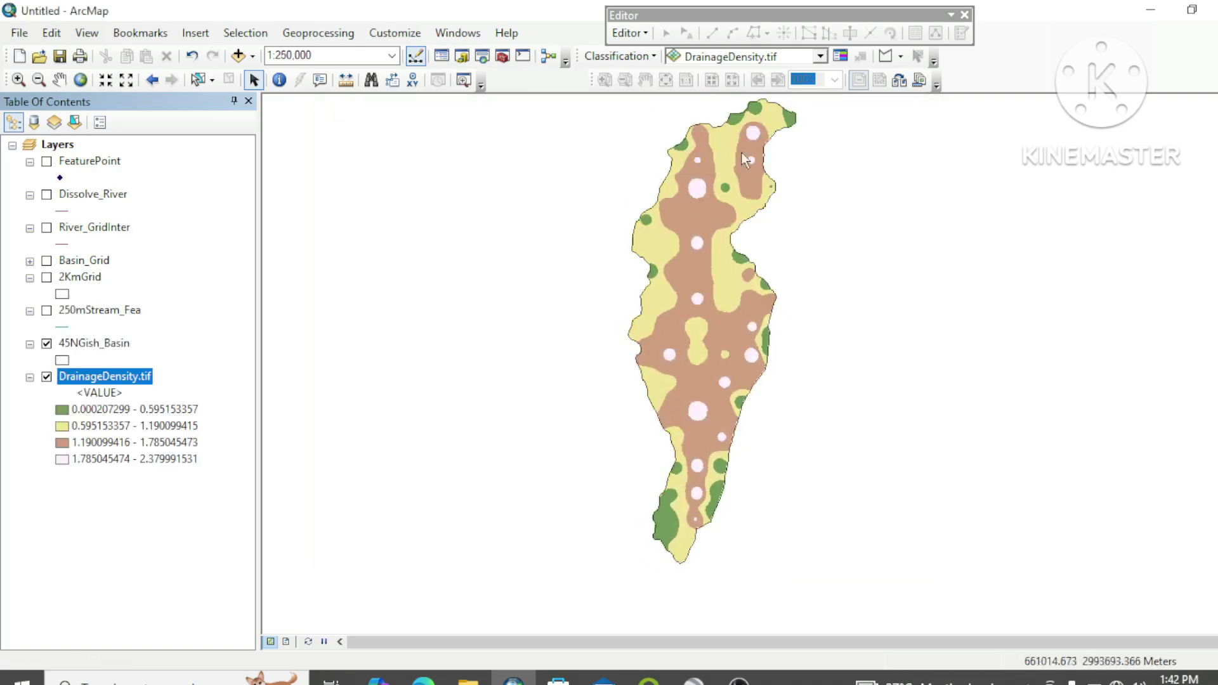